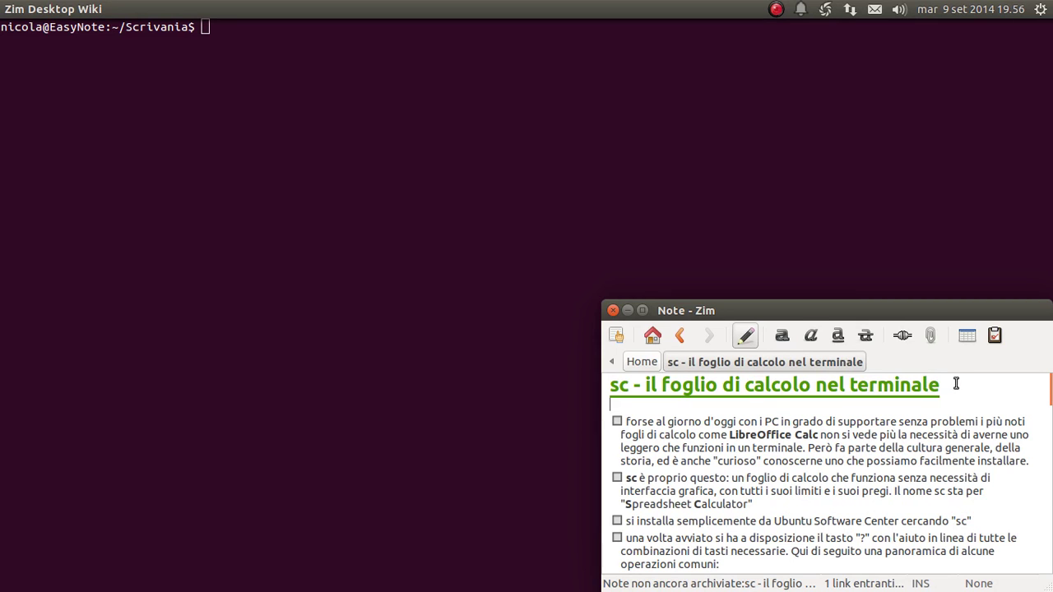
Highlight parts of the note title 'sc - il foglio di calcolo nel terminale' while explaining.
{"action": "left_click_drag", "start_coordinate": [946, 384], "coordinate": [605, 387]}
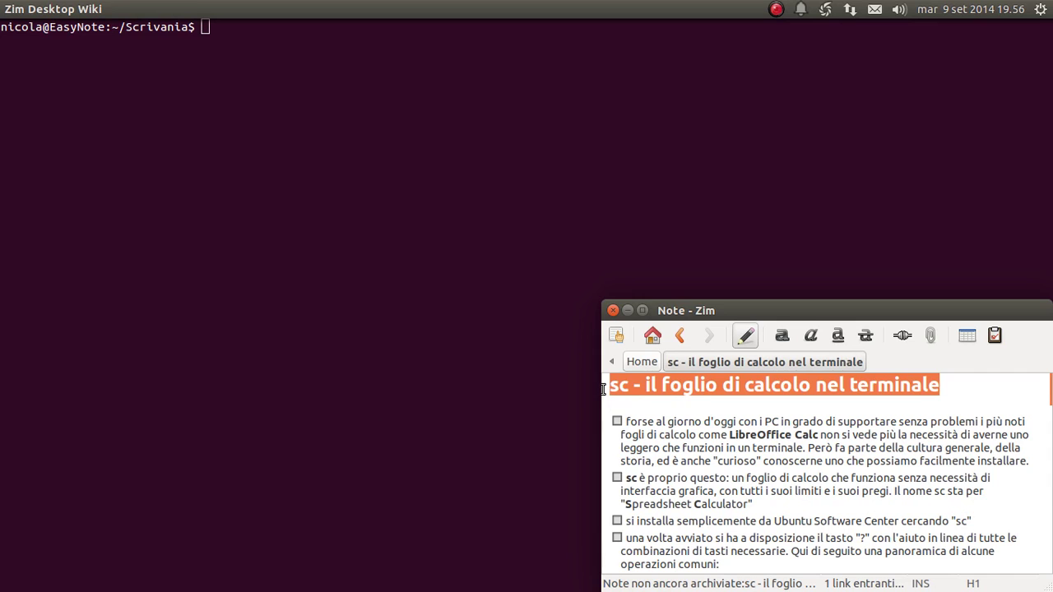
{"action": "left_click", "coordinate": [663, 406]}
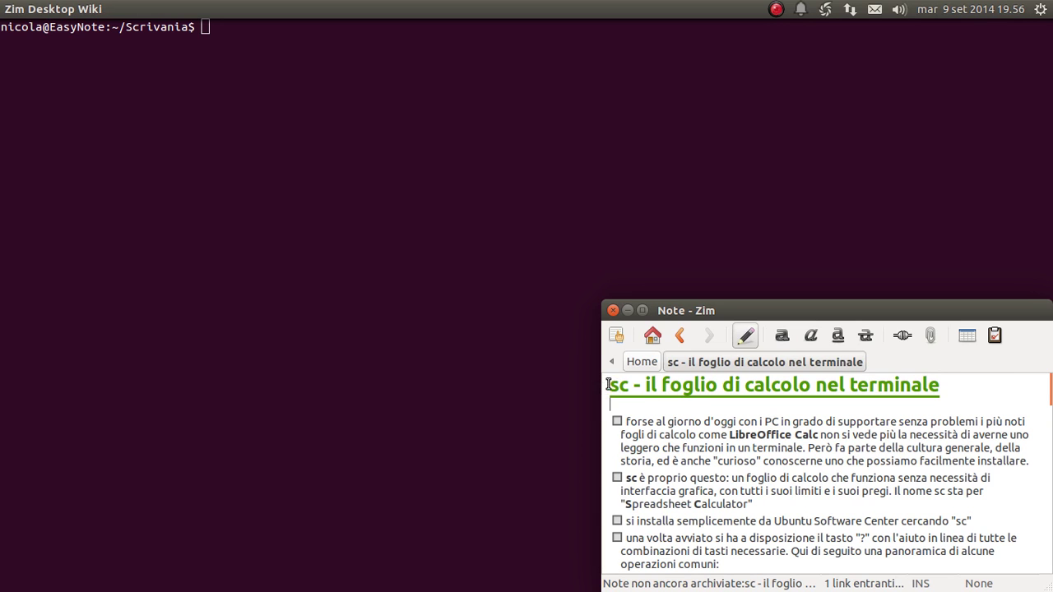
{"action": "left_click_drag", "start_coordinate": [610, 384], "coordinate": [638, 389]}
{"action": "left_click", "coordinate": [650, 408]}
{"action": "left_click_drag", "start_coordinate": [645, 387], "coordinate": [942, 388]}
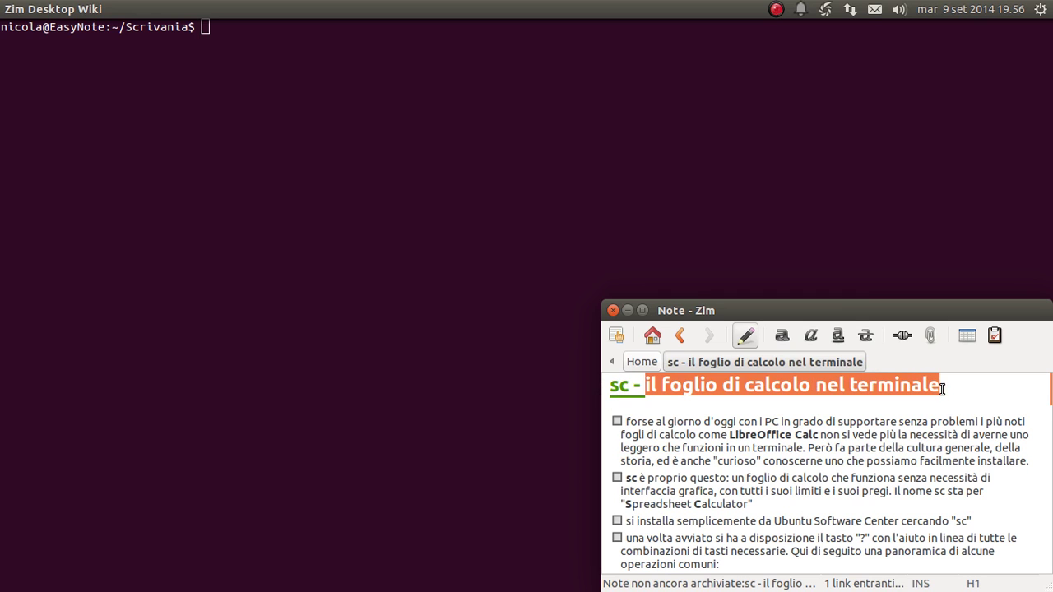
{"action": "left_click", "coordinate": [850, 412]}
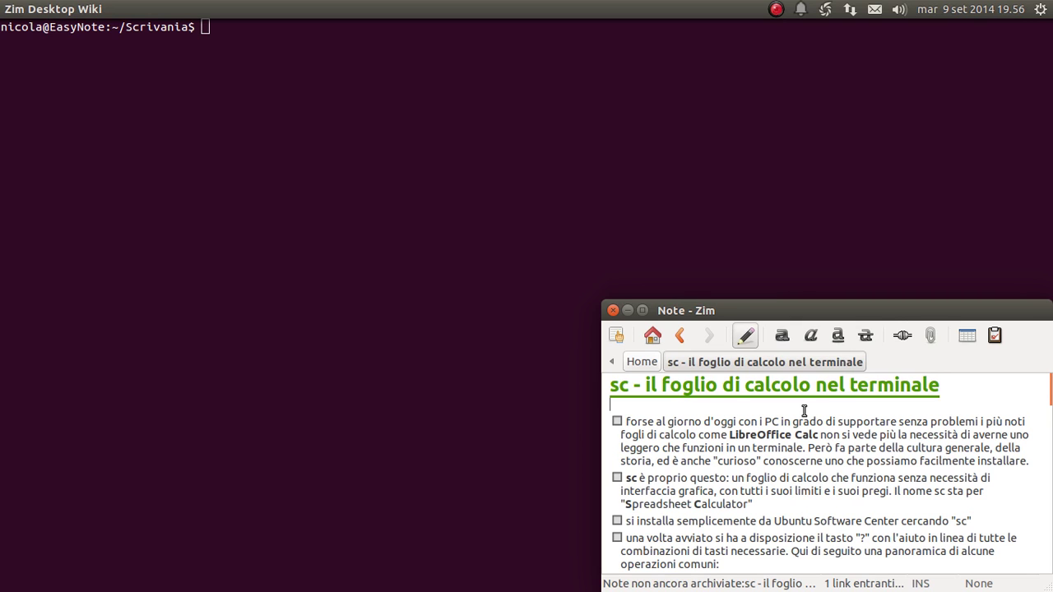
Tick the first checklist item and highlight its phrases about a lightweight terminal alternative and general culture.
{"action": "left_click", "coordinate": [616, 422]}
{"action": "mouse_move", "coordinate": [643, 423]}
{"action": "left_mouse_down"}
{"action": "mouse_move", "coordinate": [955, 422]}
{"action": "mouse_move", "coordinate": [962, 436]}
{"action": "left_mouse_up"}
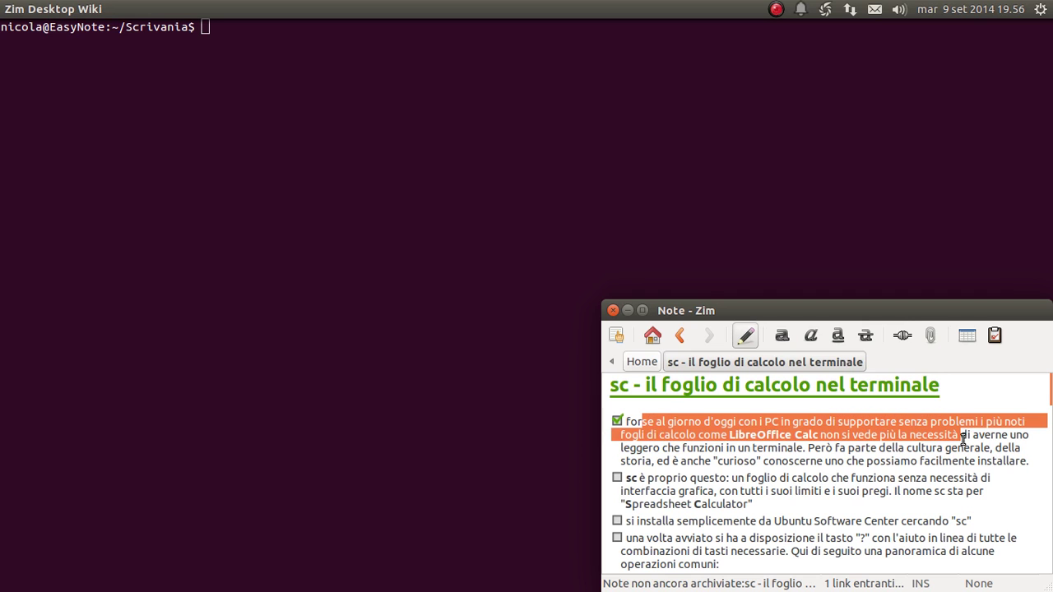
{"action": "left_click", "coordinate": [923, 451]}
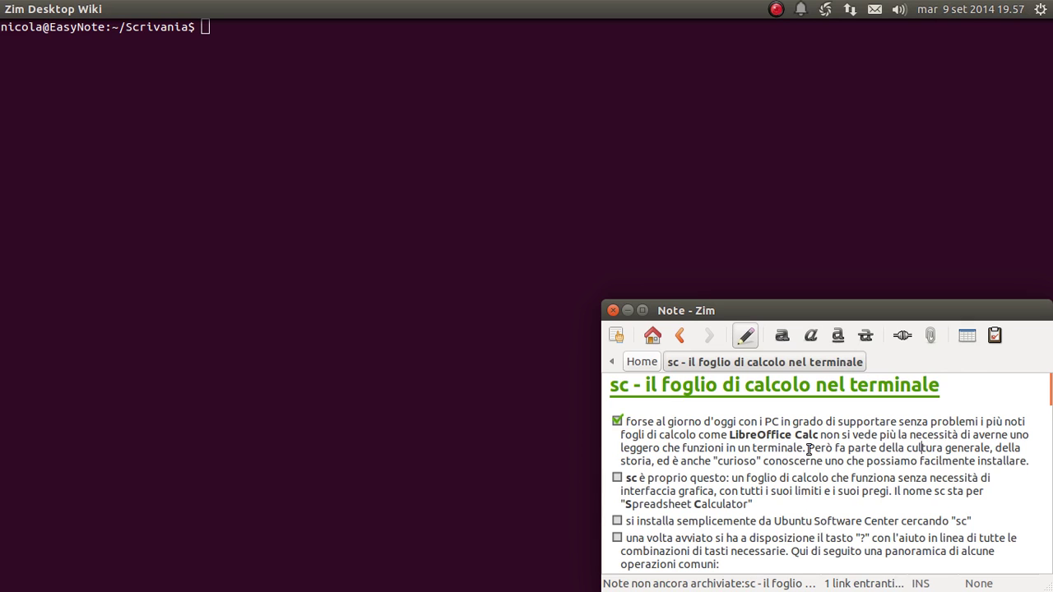
{"action": "left_click_drag", "start_coordinate": [872, 435], "coordinate": [801, 451]}
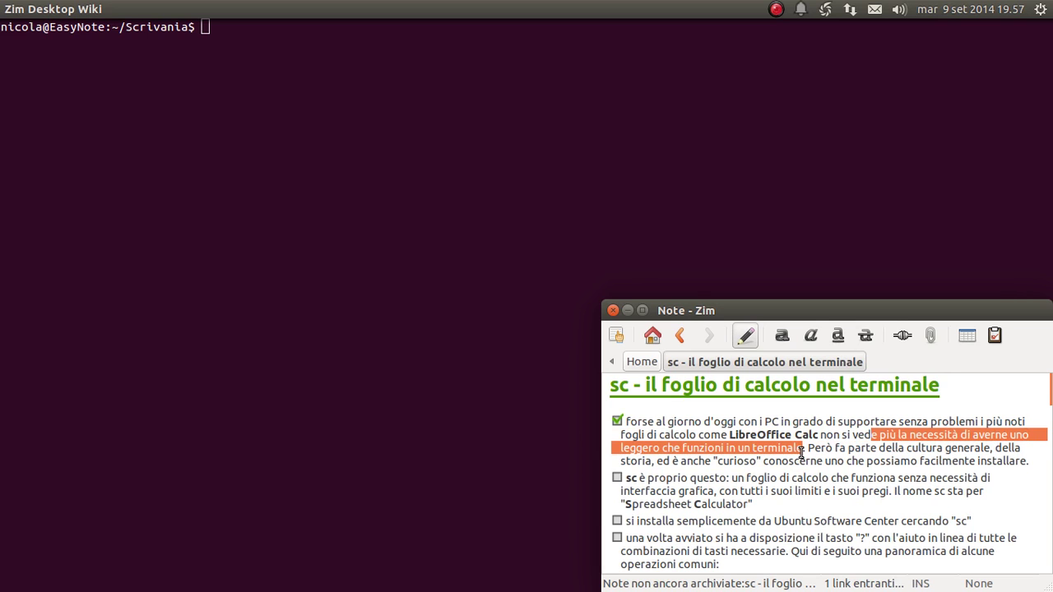
{"action": "left_click", "coordinate": [806, 450]}
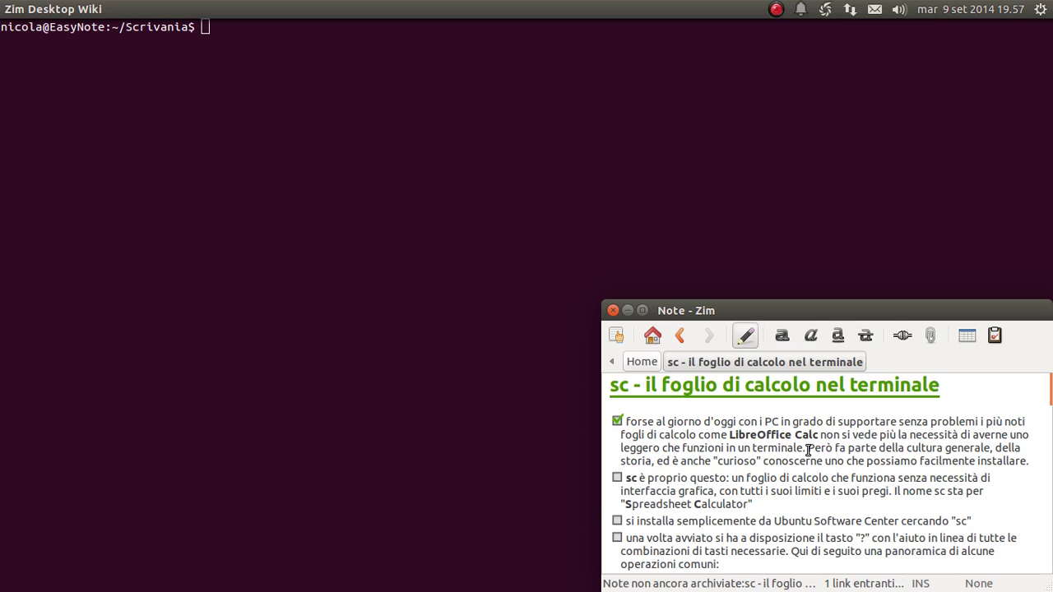
{"action": "mouse_move", "coordinate": [808, 450]}
{"action": "left_mouse_down"}
{"action": "mouse_move", "coordinate": [989, 448]}
{"action": "mouse_move", "coordinate": [728, 459]}
{"action": "mouse_move", "coordinate": [788, 462]}
{"action": "left_mouse_up"}
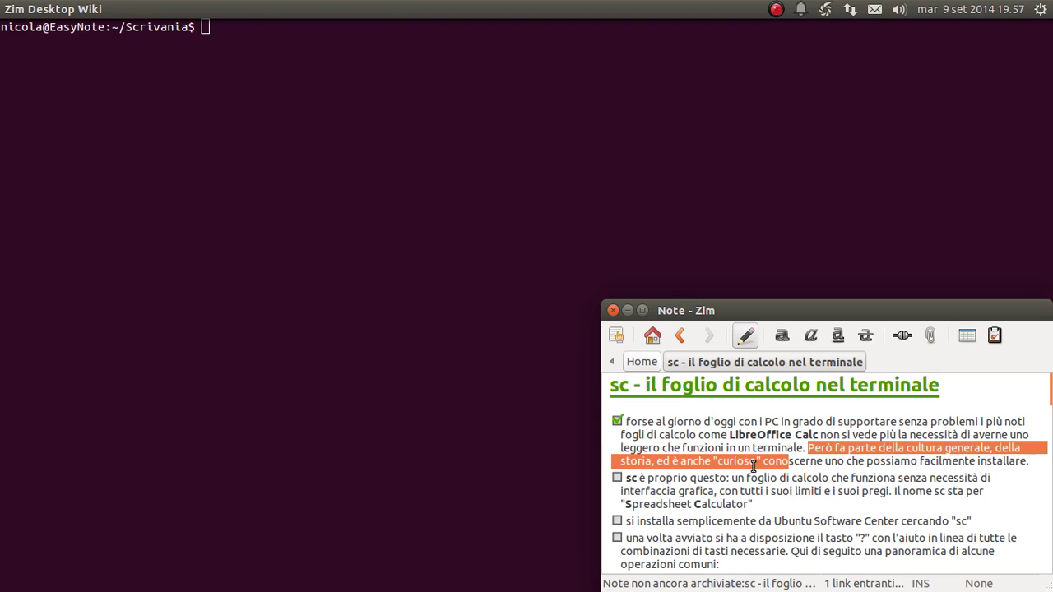
{"action": "left_click", "coordinate": [749, 462]}
{"action": "mouse_move", "coordinate": [1020, 462]}
{"action": "left_mouse_down"}
{"action": "mouse_move", "coordinate": [609, 448]}
{"action": "mouse_move", "coordinate": [625, 421]}
{"action": "left_mouse_up"}
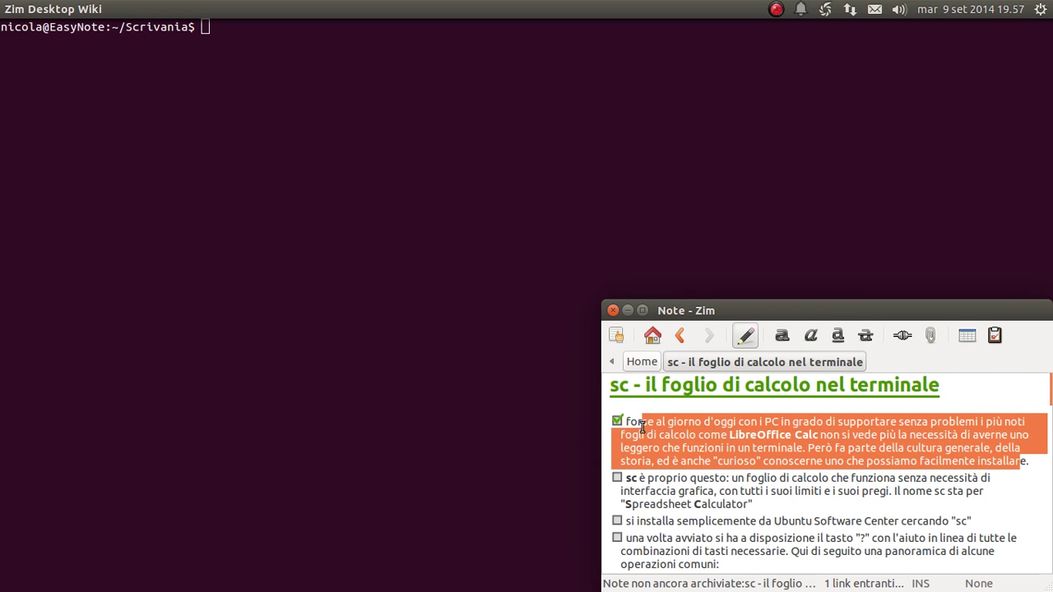
{"action": "left_click", "coordinate": [647, 409]}
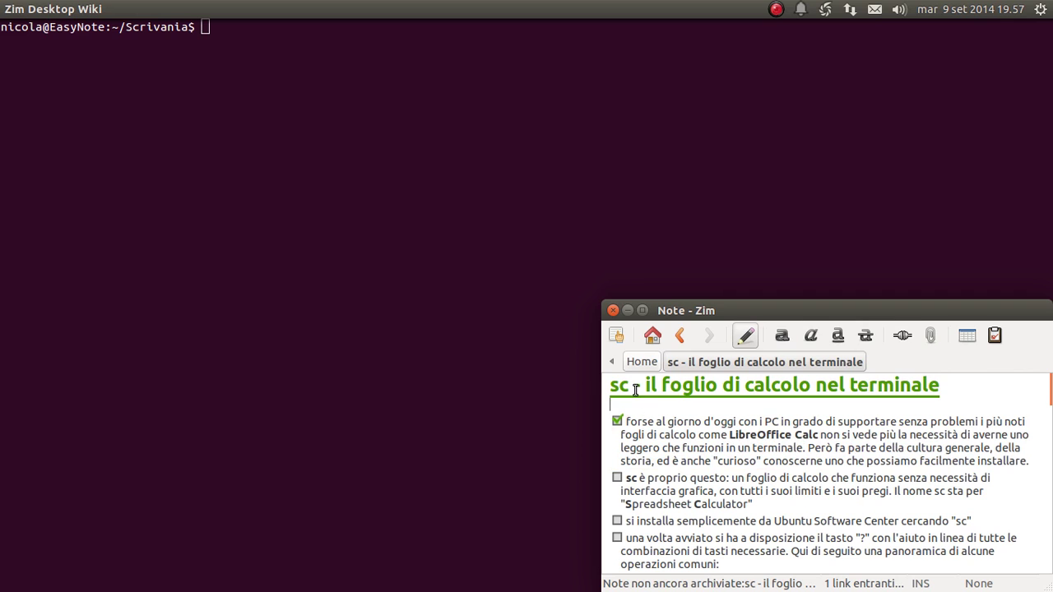
Tick the 'sc è proprio questo' item and highlight 'Spreadsheet Calculator' and 'con tutti i suoi limiti e i suoi pregi'.
{"action": "scroll", "coordinate": [678, 453], "scroll_direction": "down", "scroll_amount": 1}
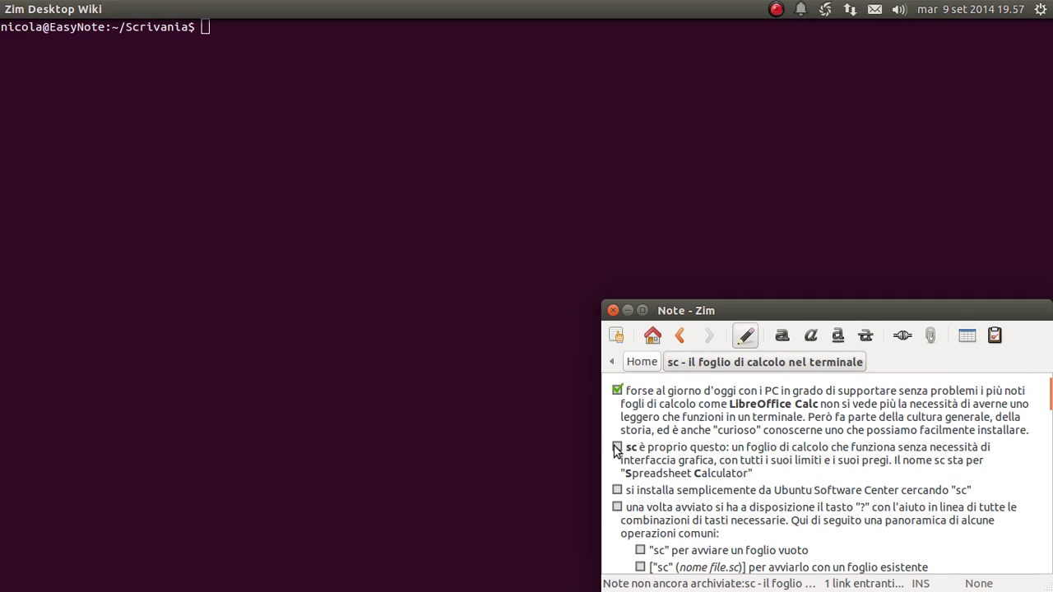
{"action": "left_click", "coordinate": [616, 448]}
{"action": "left_click_drag", "start_coordinate": [748, 474], "coordinate": [603, 474]}
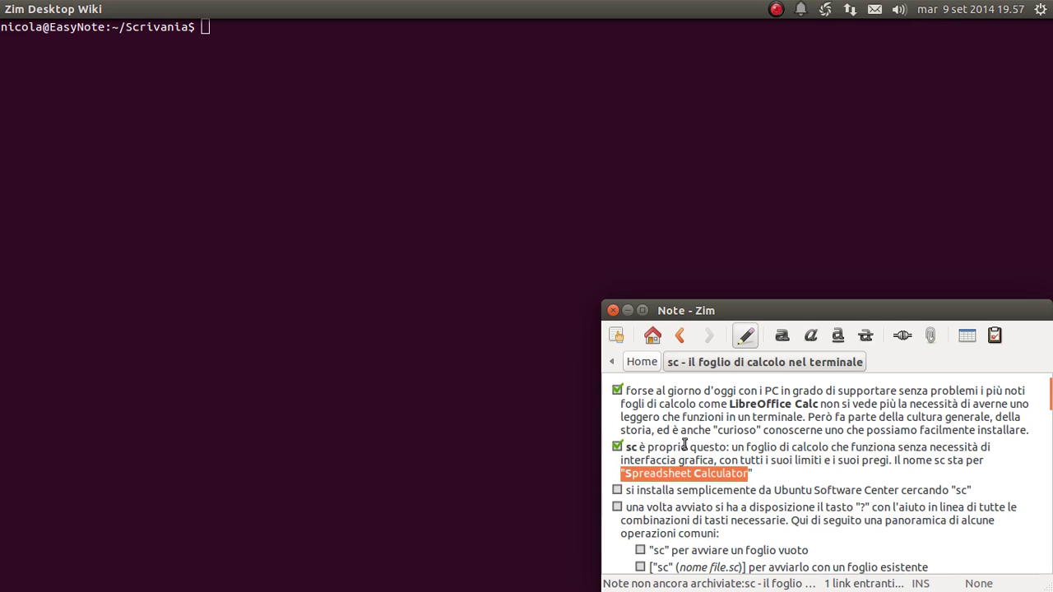
{"action": "mouse_move", "coordinate": [738, 447]}
{"action": "left_mouse_down"}
{"action": "mouse_move", "coordinate": [959, 448]}
{"action": "mouse_move", "coordinate": [709, 459]}
{"action": "mouse_move", "coordinate": [751, 461]}
{"action": "left_mouse_up"}
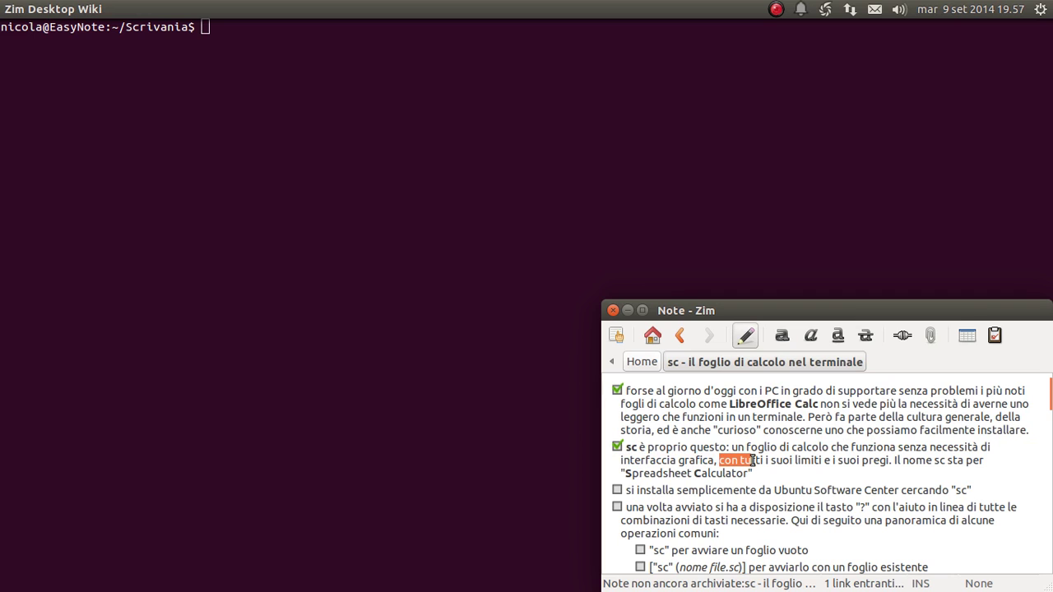
{"action": "left_click_drag", "start_coordinate": [752, 460], "coordinate": [893, 460]}
{"action": "left_click", "coordinate": [939, 460]}
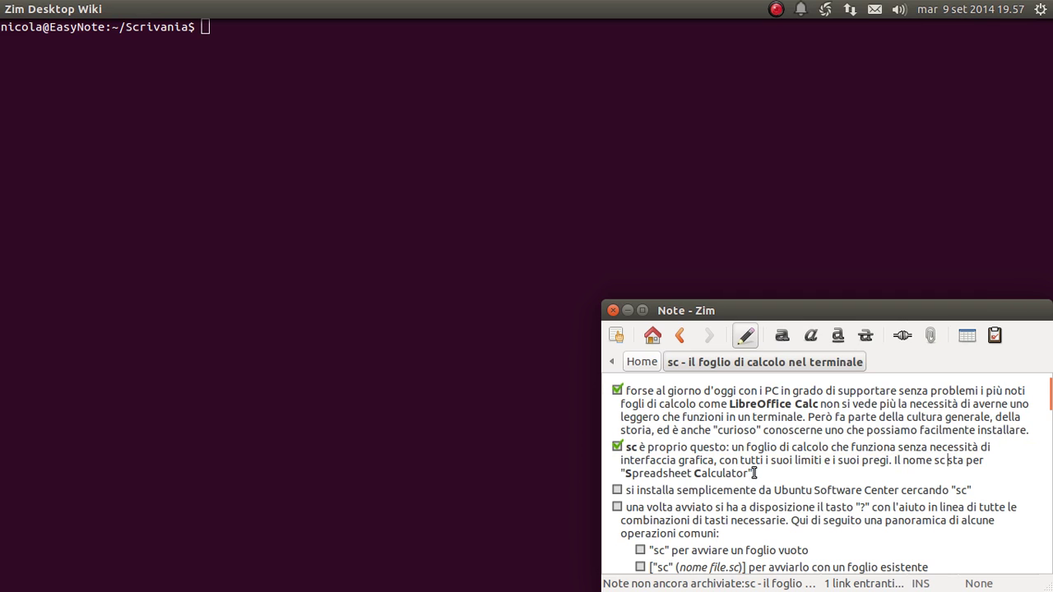
{"action": "left_click_drag", "start_coordinate": [749, 472], "coordinate": [634, 449]}
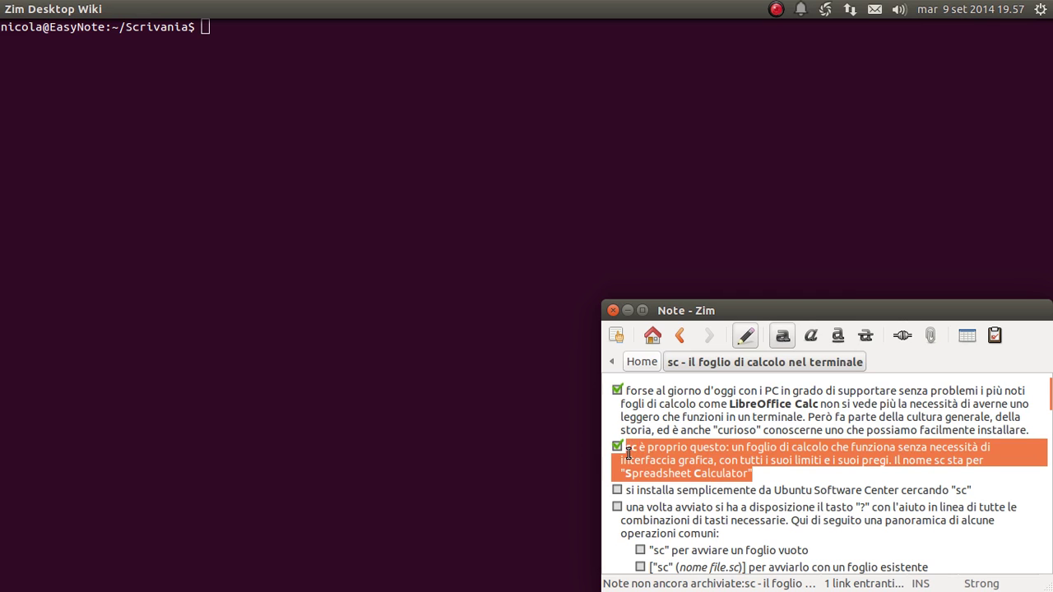
{"action": "left_click", "coordinate": [673, 419]}
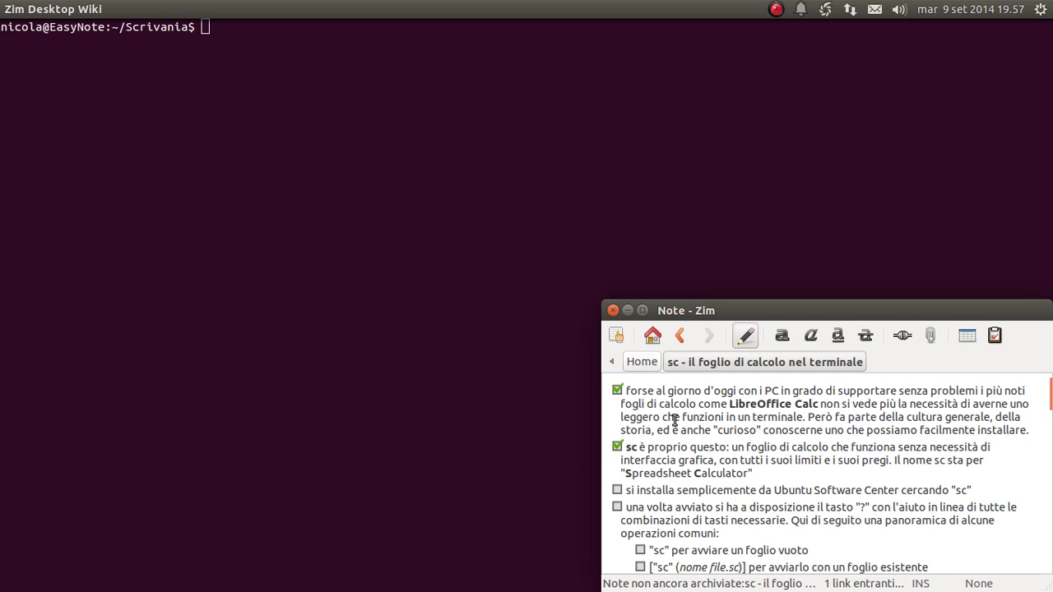
{"action": "scroll", "coordinate": [674, 419], "scroll_direction": "down", "scroll_amount": 1}
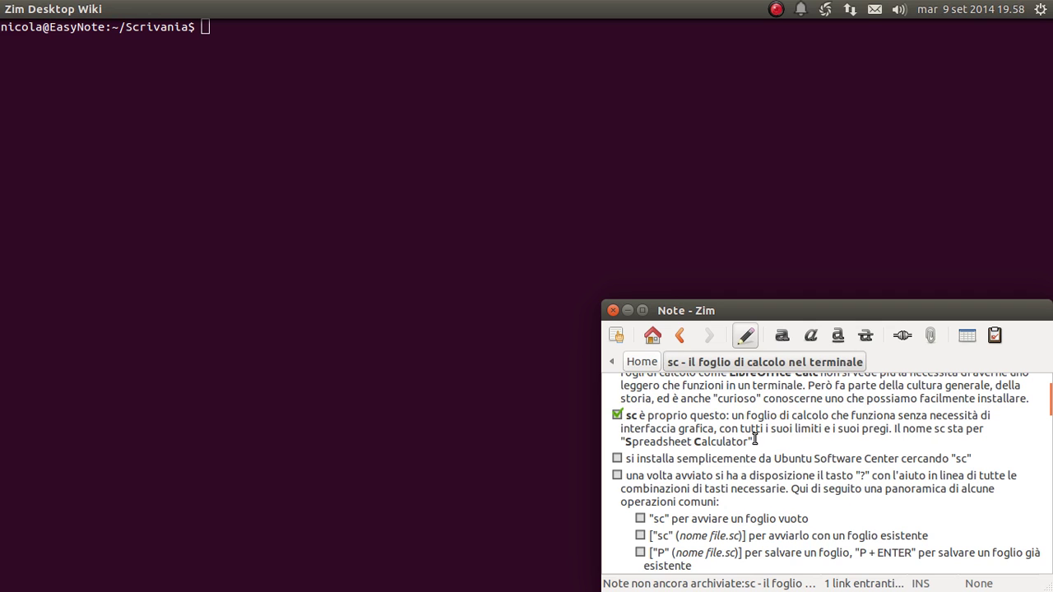
Scroll down through the sc note to its end.
{"action": "scroll", "coordinate": [765, 451], "scroll_direction": "down", "scroll_amount": 3}
{"action": "scroll", "coordinate": [703, 487], "scroll_direction": "up", "scroll_amount": 2}
{"action": "scroll", "coordinate": [701, 486], "scroll_direction": "down", "scroll_amount": 2}
{"action": "scroll", "coordinate": [701, 486], "scroll_direction": "down", "scroll_amount": 3}
{"action": "scroll", "coordinate": [701, 486], "scroll_direction": "down", "scroll_amount": 2}
{"action": "scroll", "coordinate": [701, 486], "scroll_direction": "down", "scroll_amount": 5}
{"action": "scroll", "coordinate": [701, 486], "scroll_direction": "down", "scroll_amount": 2}
{"action": "scroll", "coordinate": [701, 486], "scroll_direction": "down", "scroll_amount": 4}
{"action": "scroll", "coordinate": [702, 487], "scroll_direction": "down", "scroll_amount": 2}
{"action": "scroll", "coordinate": [703, 494], "scroll_direction": "down", "scroll_amount": 3}
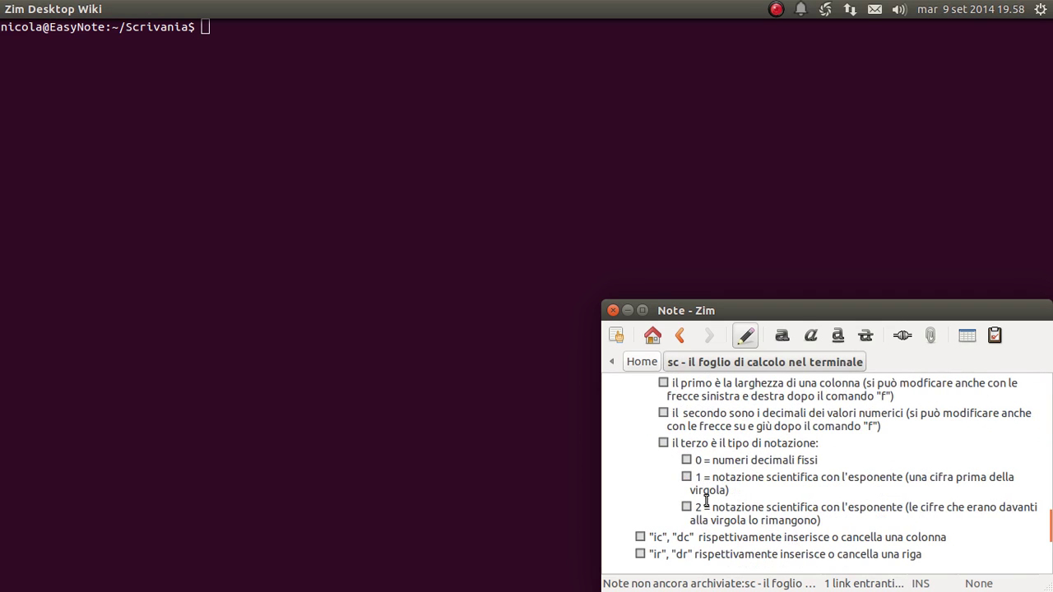
{"action": "scroll", "coordinate": [708, 506], "scroll_direction": "up", "scroll_amount": 2}
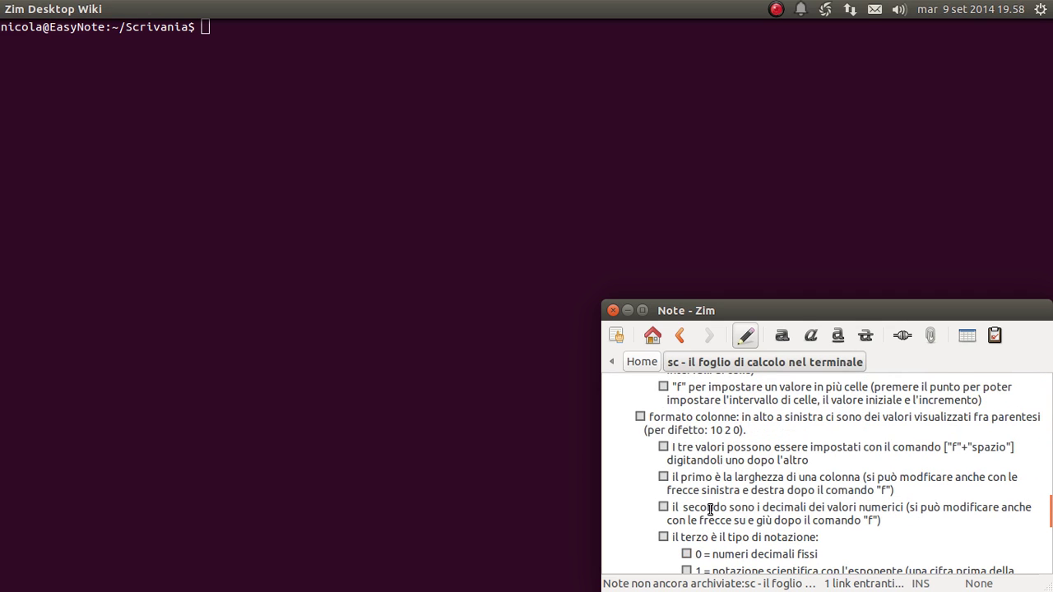
{"action": "scroll", "coordinate": [710, 509], "scroll_direction": "up", "scroll_amount": 1}
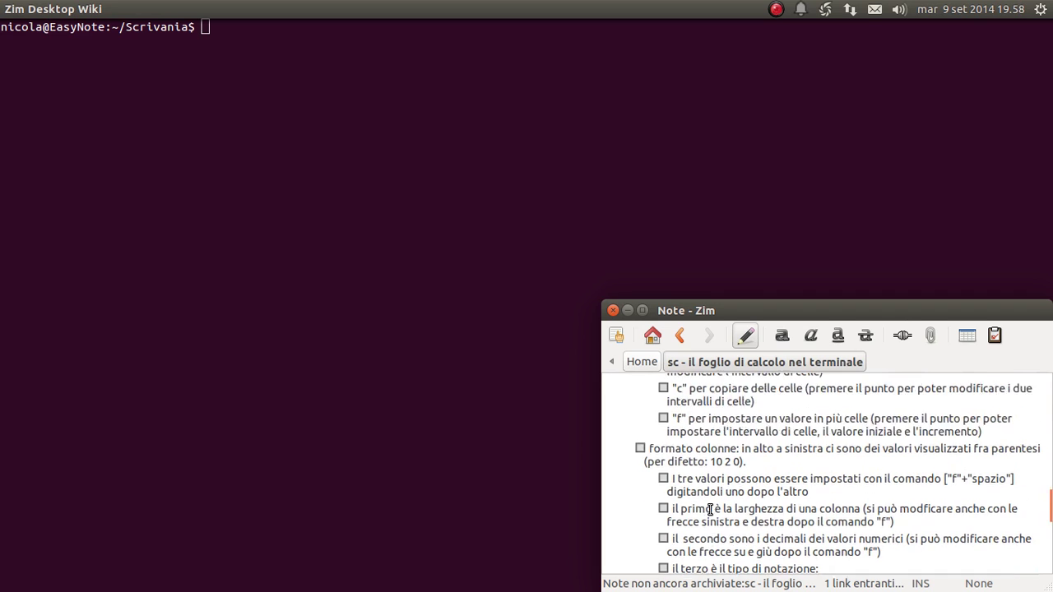
{"action": "scroll", "coordinate": [710, 509], "scroll_direction": "down", "scroll_amount": 2}
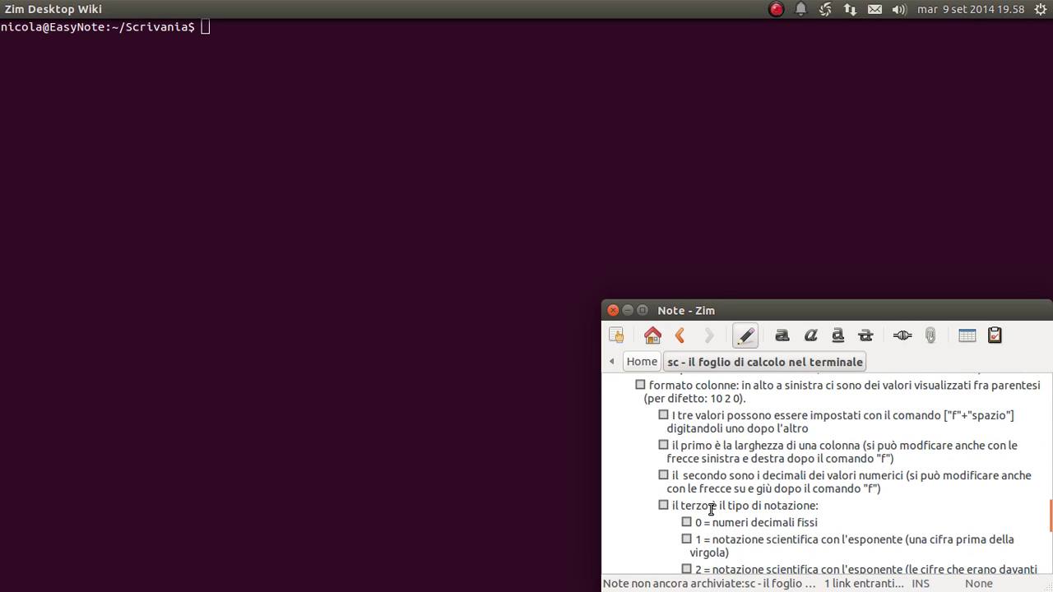
{"action": "scroll", "coordinate": [711, 509], "scroll_direction": "down", "scroll_amount": 3}
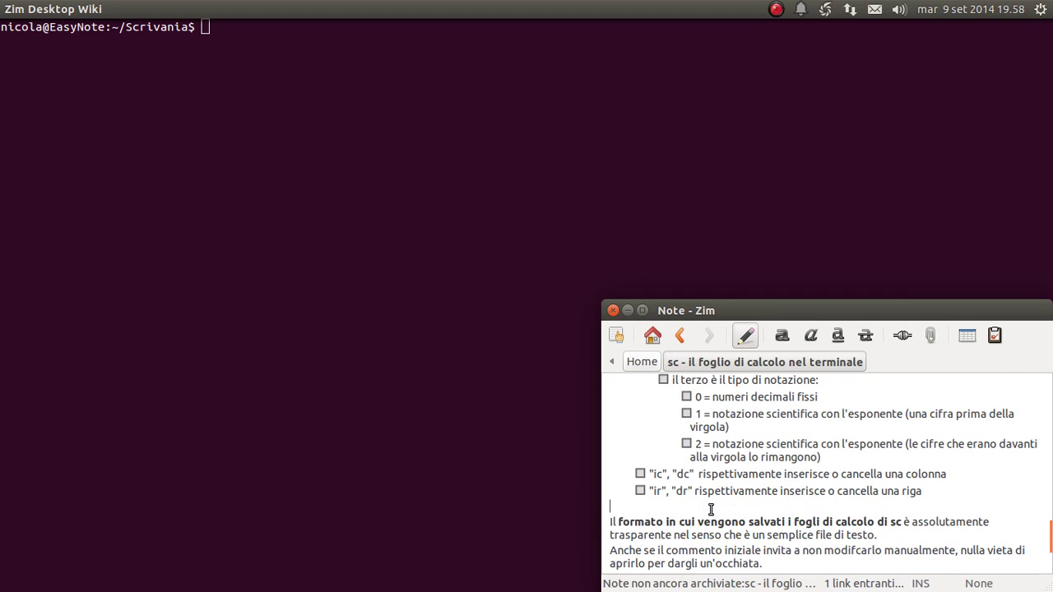
{"action": "scroll", "coordinate": [710, 509], "scroll_direction": "down", "scroll_amount": 3}
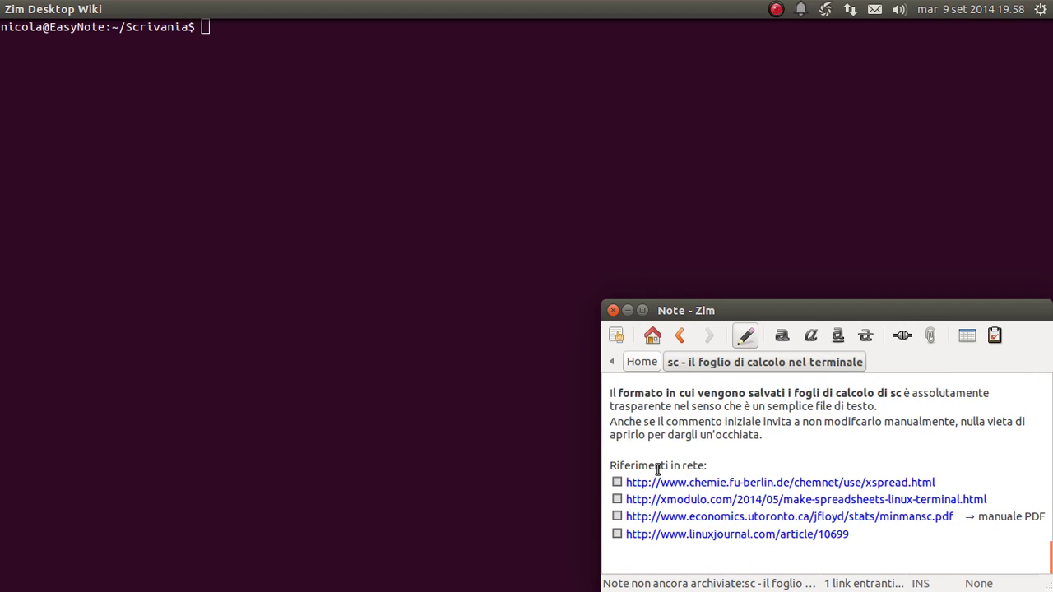
Highlight the 'Riferimenti in rete' heading, its four links and the manuale PDF note.
{"action": "left_click_drag", "start_coordinate": [610, 464], "coordinate": [731, 465]}
{"action": "left_click", "coordinate": [731, 465]}
{"action": "left_click_drag", "start_coordinate": [731, 465], "coordinate": [607, 463]}
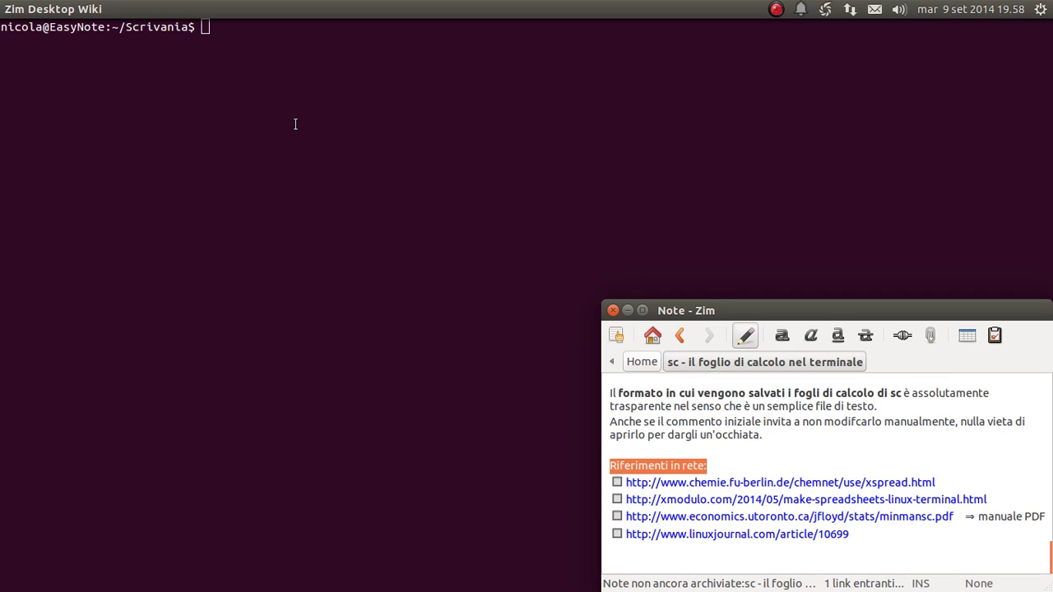
{"action": "left_click", "coordinate": [716, 463]}
{"action": "left_click_drag", "start_coordinate": [611, 465], "coordinate": [933, 572]}
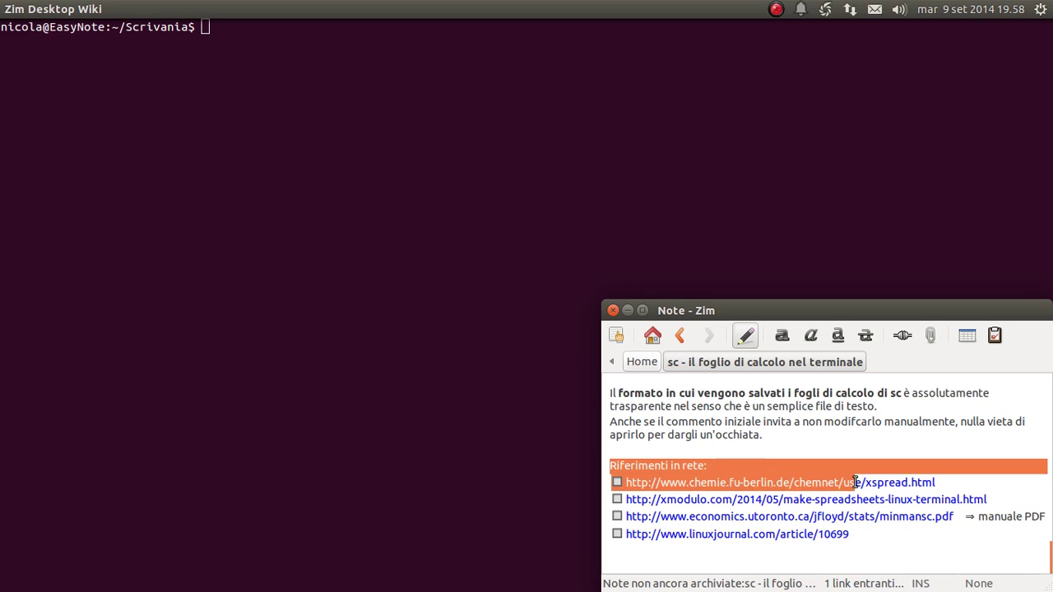
{"action": "left_click", "coordinate": [688, 560]}
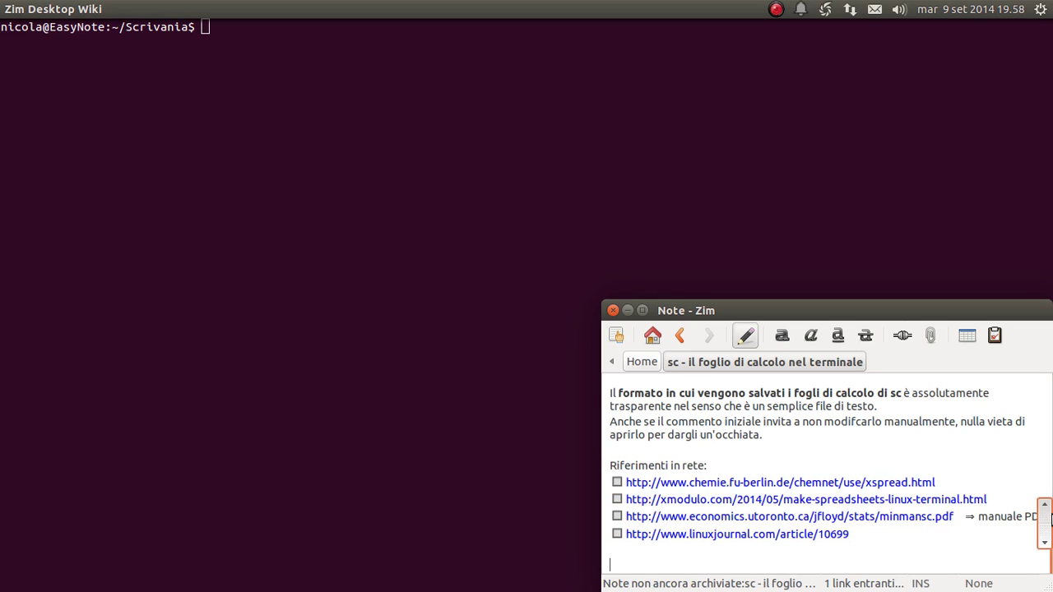
{"action": "left_click_drag", "start_coordinate": [976, 517], "coordinate": [1049, 516]}
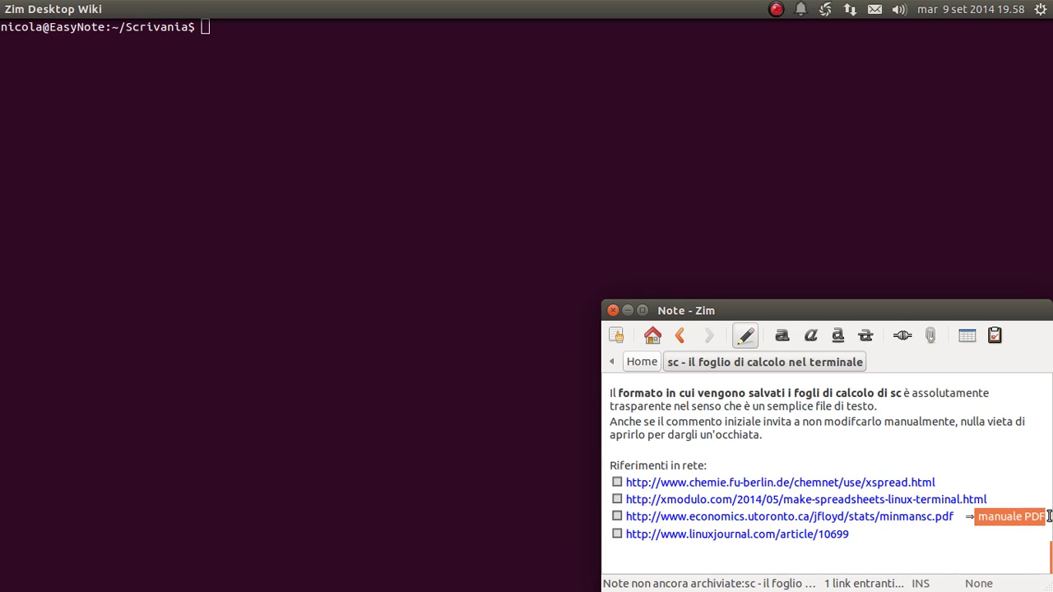
{"action": "left_click", "coordinate": [733, 450]}
Scroll back up to the note title and place the cursor just below it.
{"action": "scroll", "coordinate": [733, 450], "scroll_direction": "up", "scroll_amount": 2}
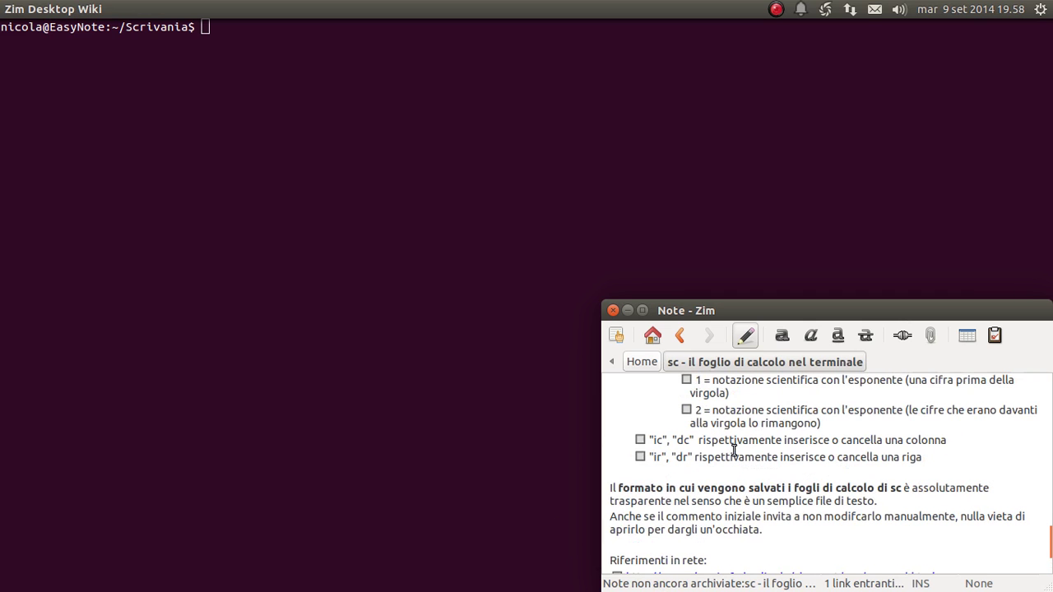
{"action": "scroll", "coordinate": [734, 450], "scroll_direction": "up", "scroll_amount": 4}
{"action": "scroll", "coordinate": [734, 450], "scroll_direction": "up", "scroll_amount": 5}
{"action": "scroll", "coordinate": [734, 449], "scroll_direction": "up", "scroll_amount": 3}
{"action": "scroll", "coordinate": [734, 450], "scroll_direction": "up", "scroll_amount": 3}
{"action": "scroll", "coordinate": [734, 450], "scroll_direction": "up", "scroll_amount": 2}
{"action": "left_click", "coordinate": [679, 411]}
Tick the item about installing sc from Ubuntu Software Center.
{"action": "scroll", "coordinate": [679, 412], "scroll_direction": "down", "scroll_amount": 2}
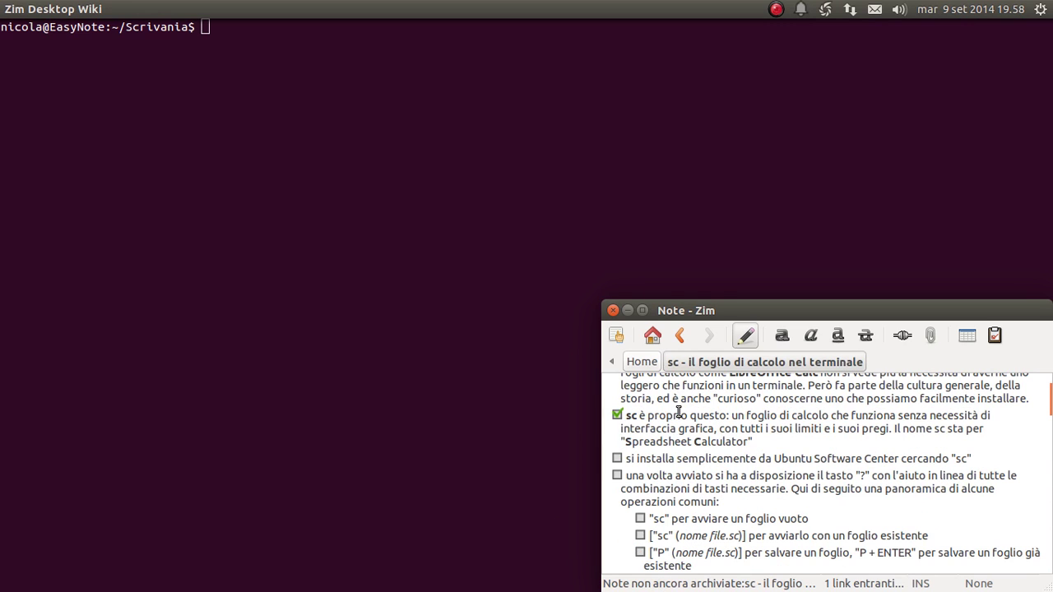
{"action": "scroll", "coordinate": [678, 411], "scroll_direction": "up", "scroll_amount": 1}
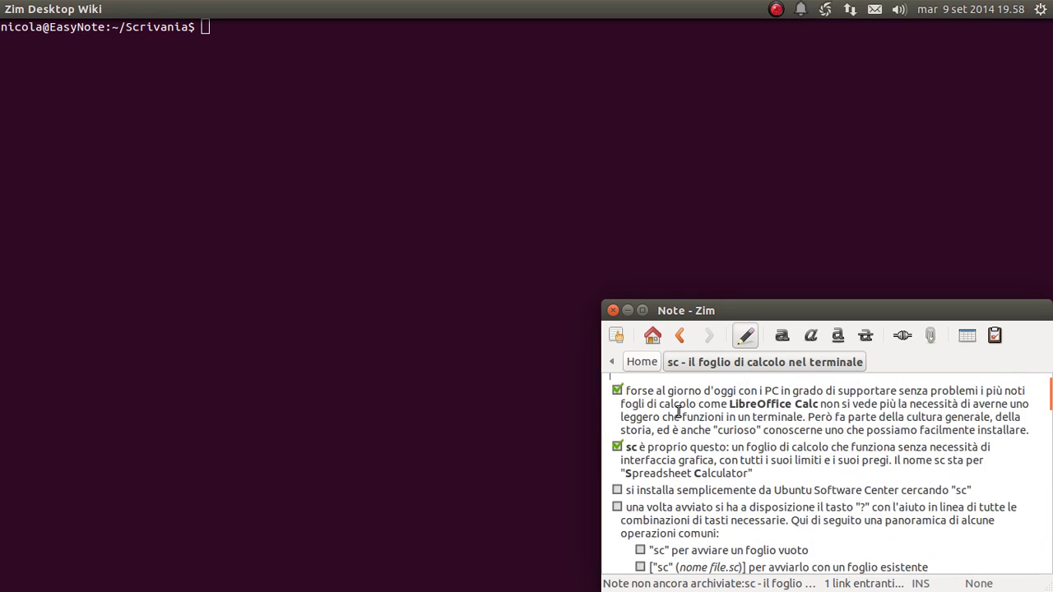
{"action": "scroll", "coordinate": [678, 411], "scroll_direction": "up", "scroll_amount": 1}
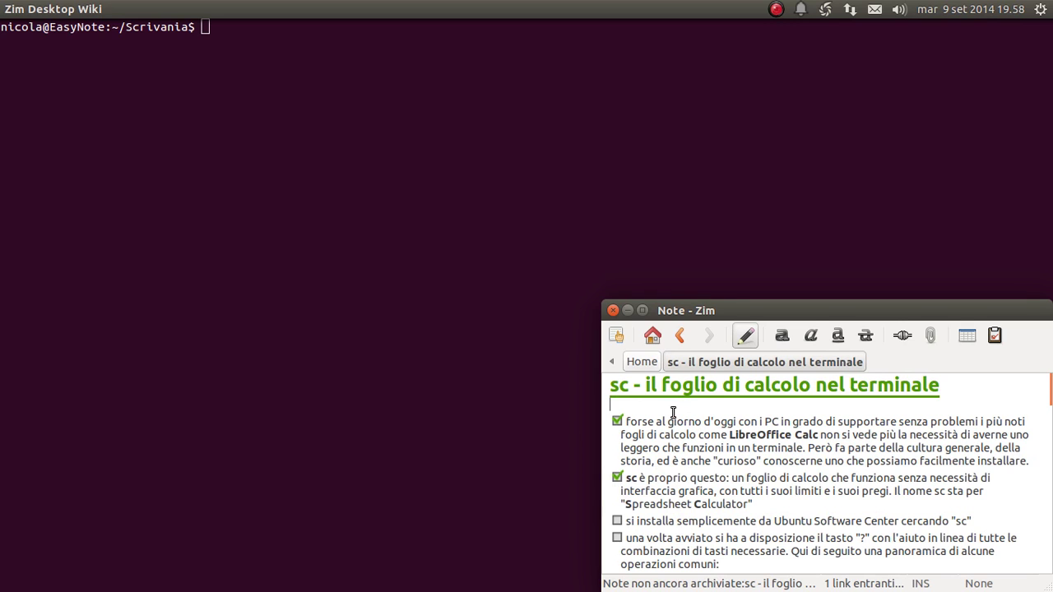
{"action": "scroll", "coordinate": [672, 412], "scroll_direction": "down", "scroll_amount": 2}
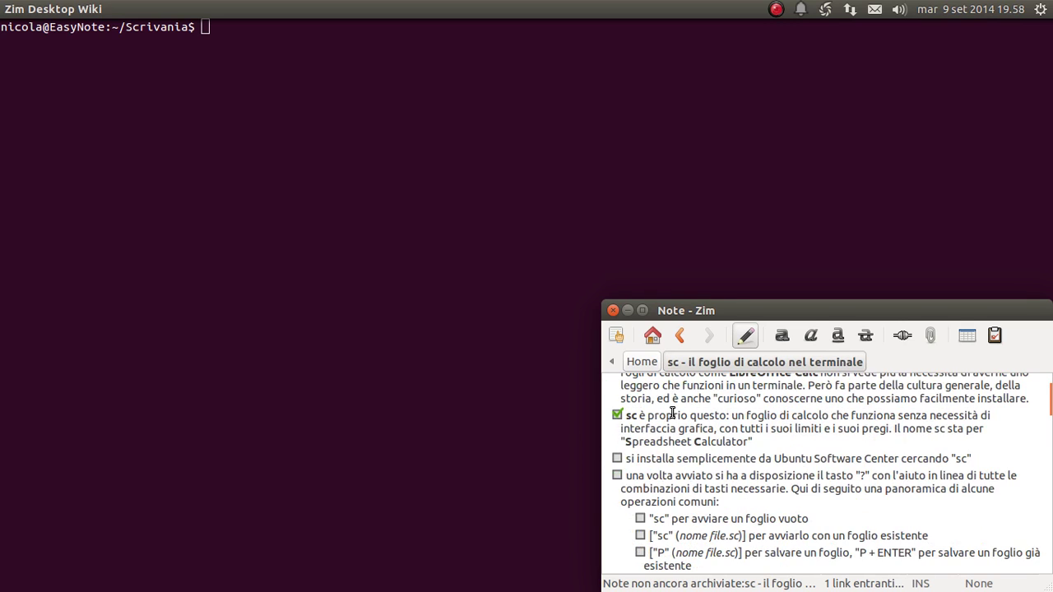
{"action": "left_click", "coordinate": [617, 458]}
{"action": "left_click_drag", "start_coordinate": [901, 459], "coordinate": [775, 454]}
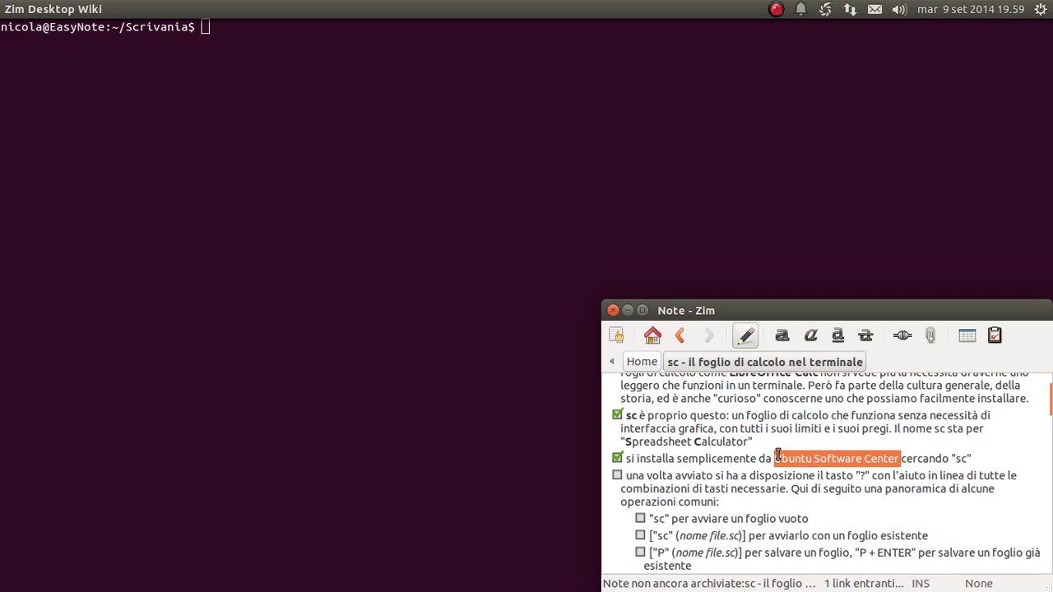
{"action": "left_click", "coordinate": [969, 458]}
{"action": "left_click", "coordinate": [945, 458]}
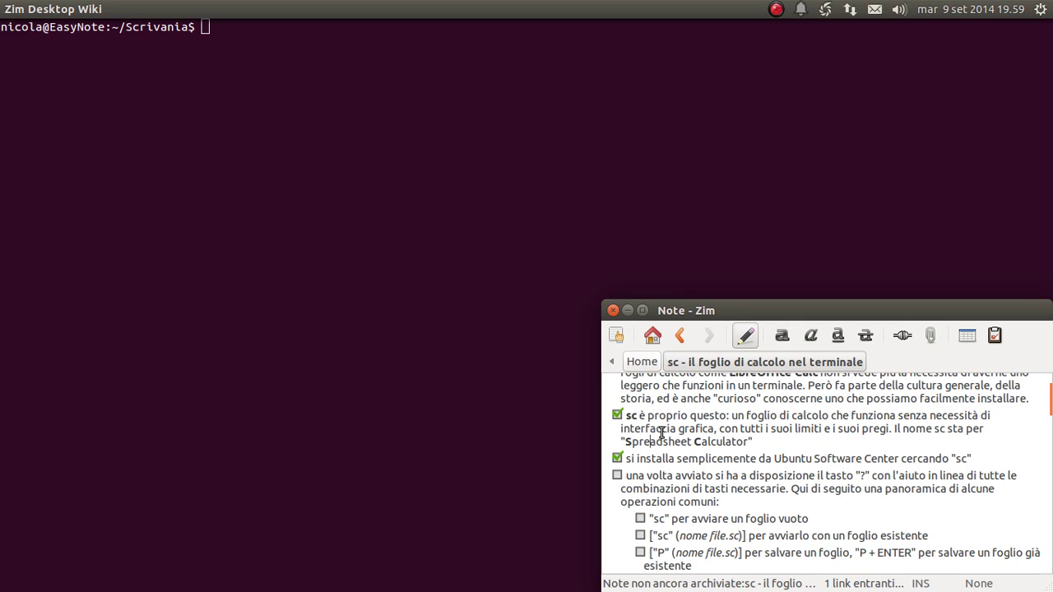
Tick the '?' help-key item and the 'sc' empty-sheet sub-item, then focus the terminal.
{"action": "scroll", "coordinate": [661, 433], "scroll_direction": "down", "scroll_amount": 2}
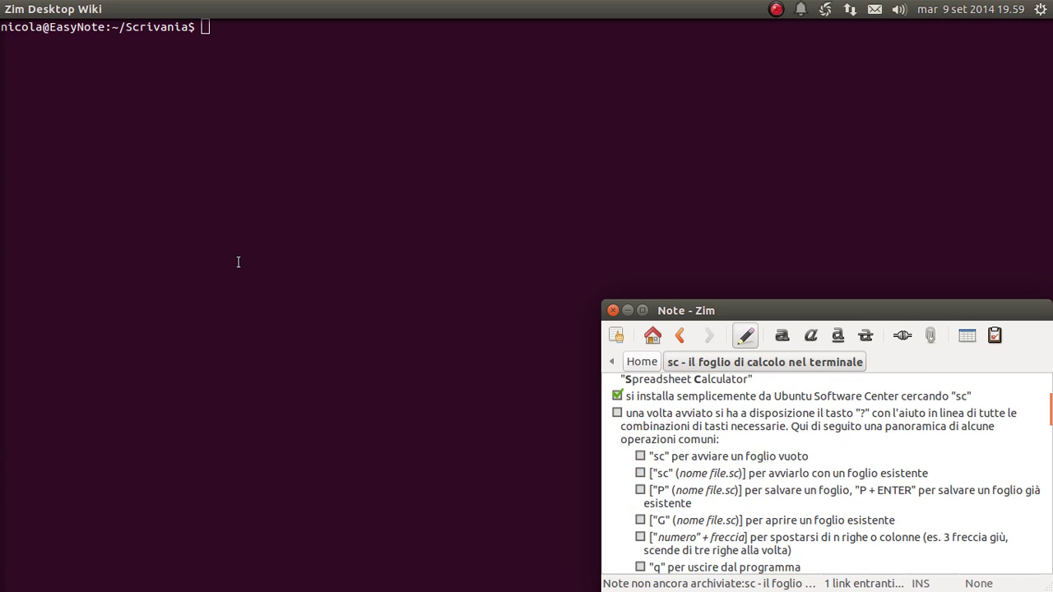
{"action": "left_click", "coordinate": [741, 417]}
{"action": "left_click", "coordinate": [616, 414]}
{"action": "left_click_drag", "start_coordinate": [810, 456], "coordinate": [654, 455]}
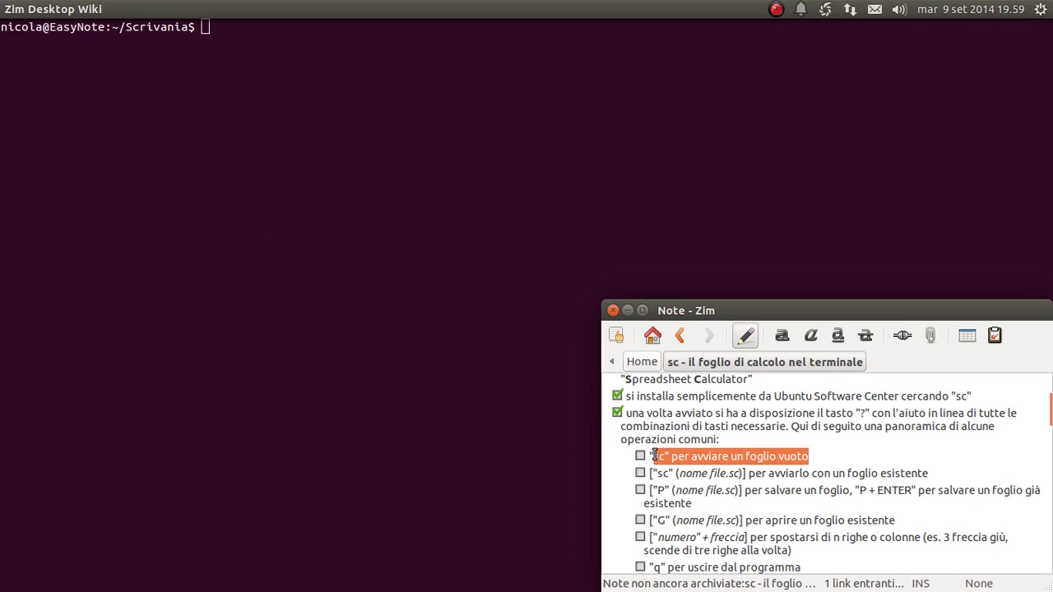
{"action": "left_click", "coordinate": [754, 432]}
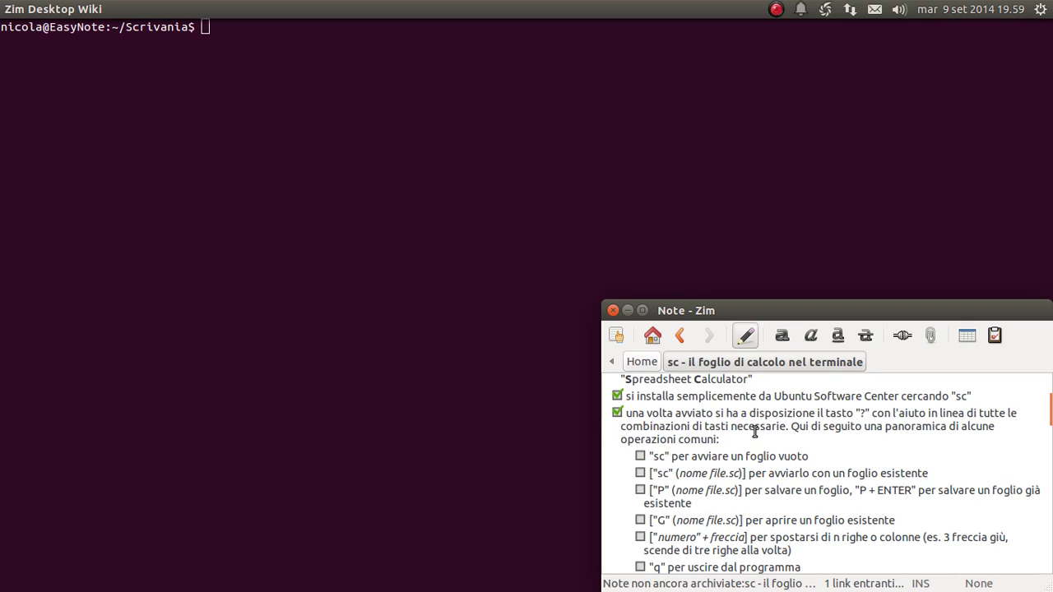
{"action": "left_click", "coordinate": [640, 456]}
{"action": "left_click", "coordinate": [214, 67]}
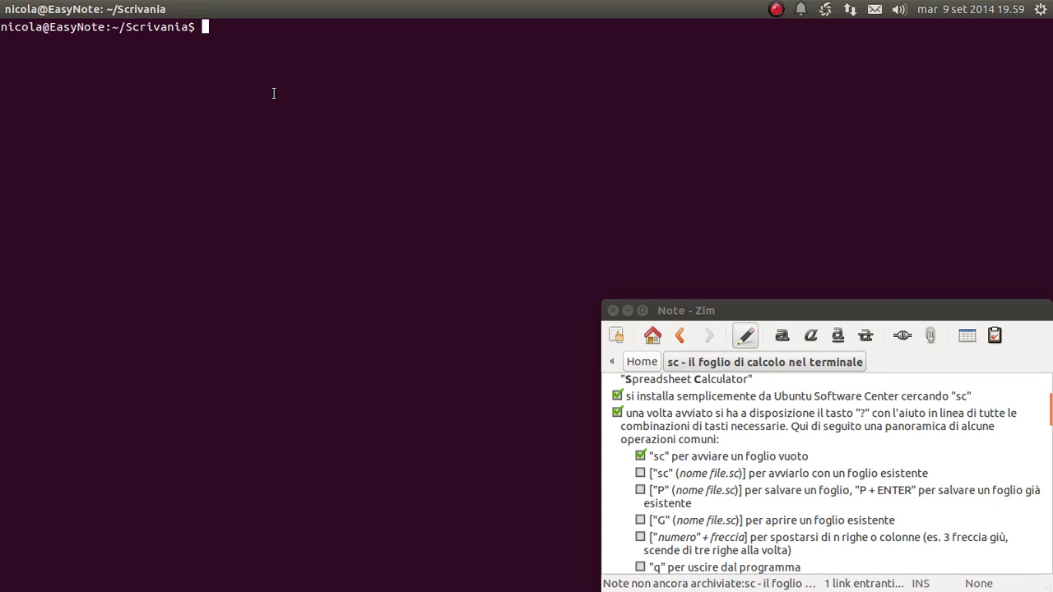
Run sc to open a blank spreadsheet and move between cells A0 and B0.
{"action": "type", "text": "sc"}
{"action": "key", "text": "Return"}
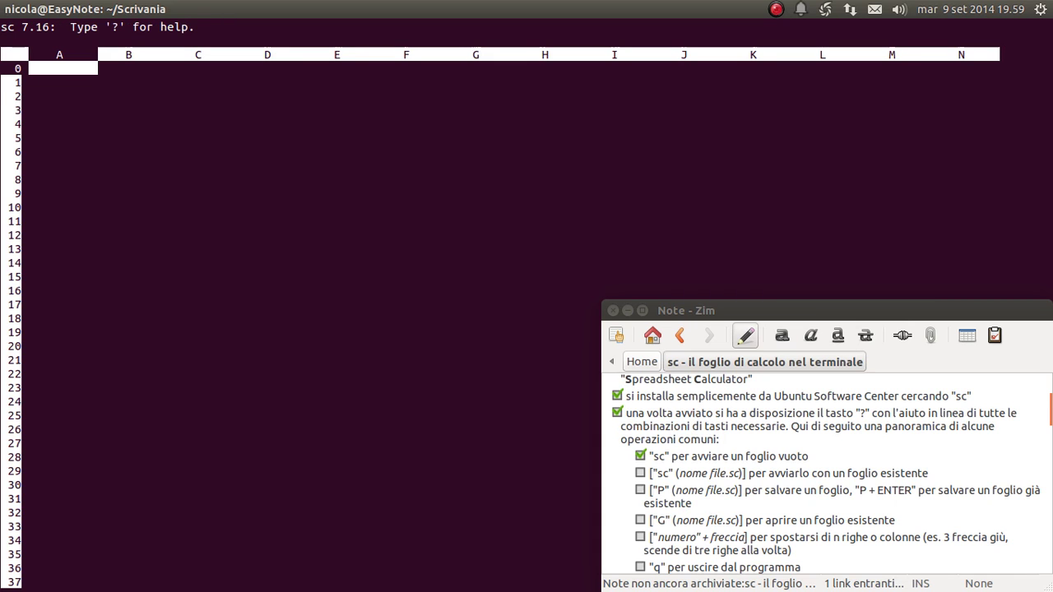
{"action": "key", "text": "Right"}
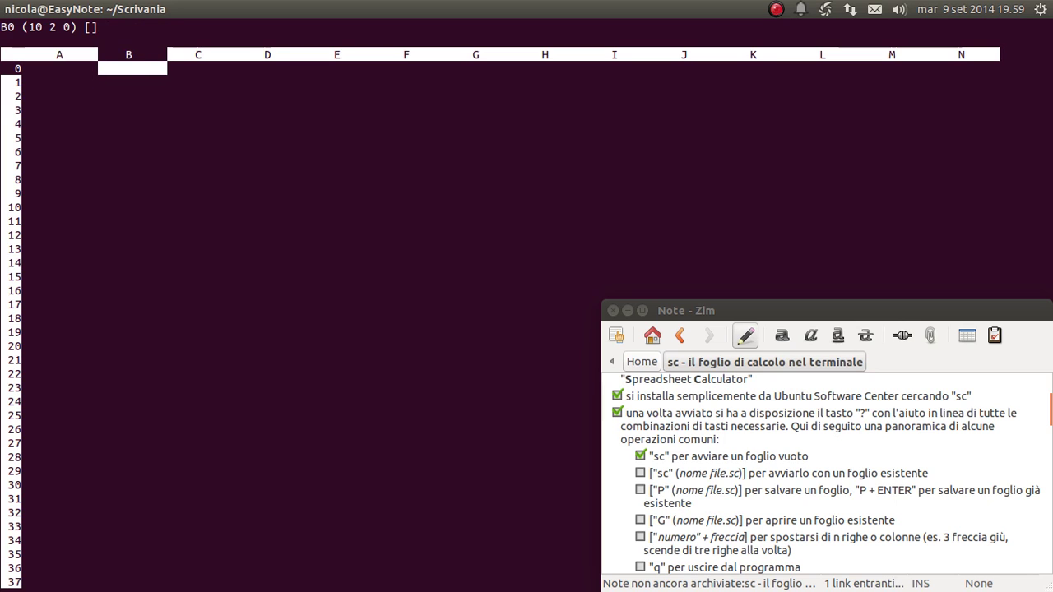
{"action": "key", "text": "Left"}
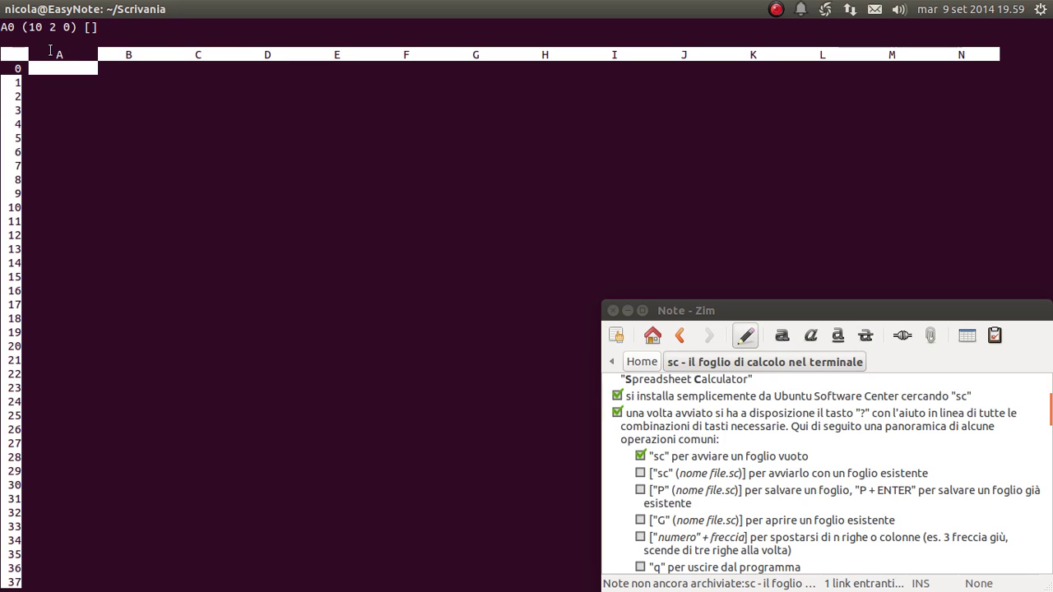
{"action": "double_click", "coordinate": [55, 51]}
{"action": "left_click", "coordinate": [135, 52]}
Move down and back up column A, then dismiss an unsupported Ctrl+E command.
{"action": "key", "text": "Up"}
{"action": "key", "text": "Down"}
{"action": "key", "text": "Up"}
{"action": "key", "text": "Down"}
{"action": "key", "text": "Down"}
{"action": "key", "text": "Down"}
{"action": "key", "text": "Down"}
{"action": "key", "text": "Down"}
{"action": "key", "text": "Down"}
{"action": "key", "text": "Down"}
{"action": "key", "text": "Down"}
{"action": "key", "text": "Down"}
{"action": "key", "text": "Down"}
{"action": "key", "text": "Down"}
{"action": "key", "text": "Down"}
{"action": "key", "text": "Down"}
{"action": "key", "text": "Down"}
{"action": "key", "text": "Down"}
{"action": "key", "text": "Down"}
{"action": "key", "text": "Up"}
{"action": "key", "text": "Up"}
{"action": "key", "text": "Up"}
{"action": "key", "text": "Up"}
{"action": "key", "text": "Up"}
{"action": "key", "text": "Up"}
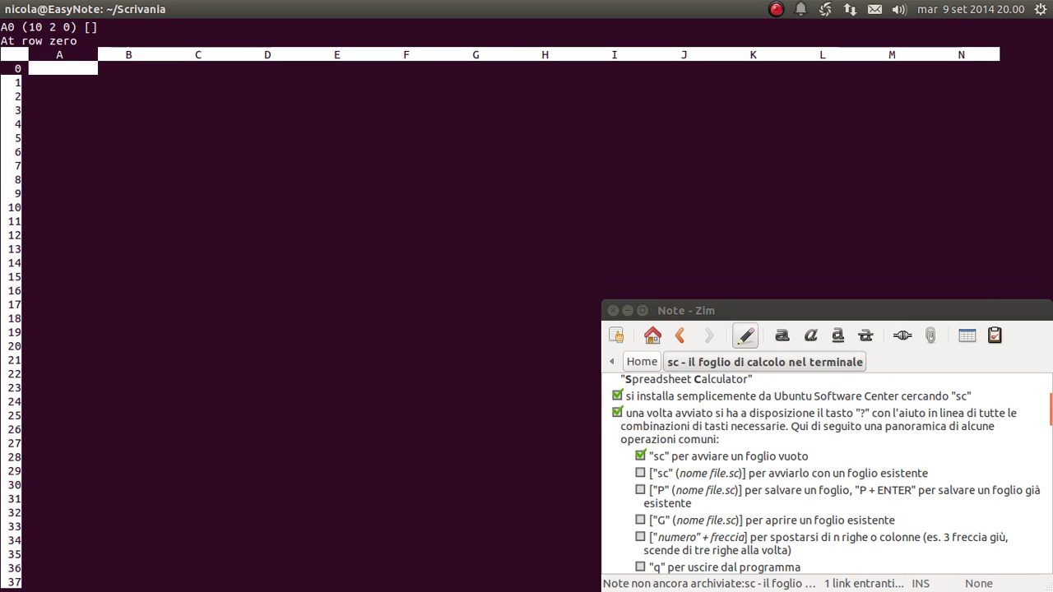
{"action": "key", "text": "ctrl+e"}
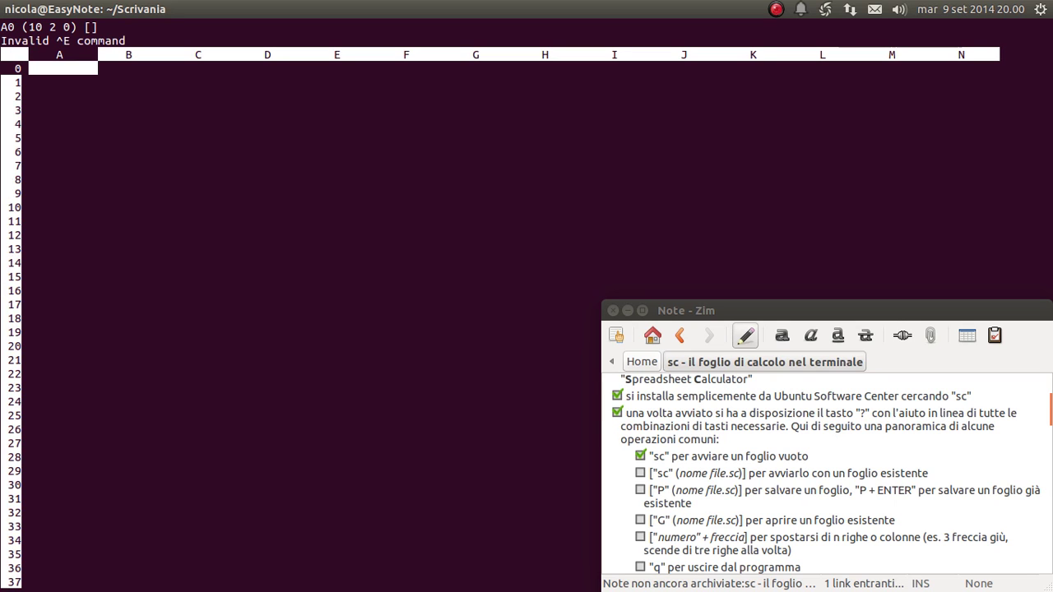
{"action": "key", "text": "Escape"}
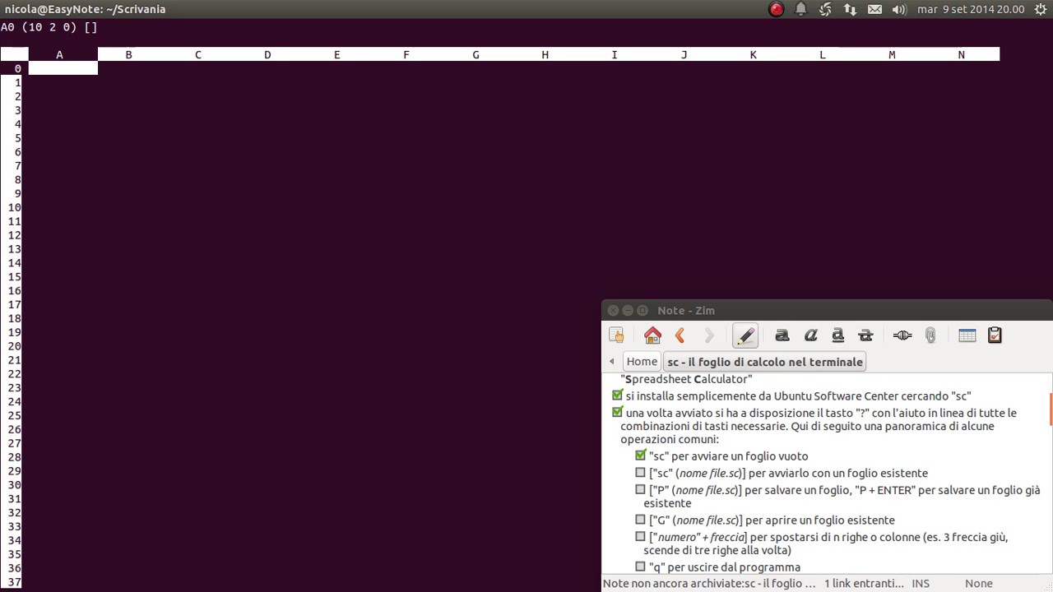
Move across row 0's far columns and test the sheet edges, ending back at A0.
{"action": "key", "text": "Right"}
{"action": "key", "text": "Right"}
{"action": "key", "text": "Right"}
{"action": "key", "text": "Right"}
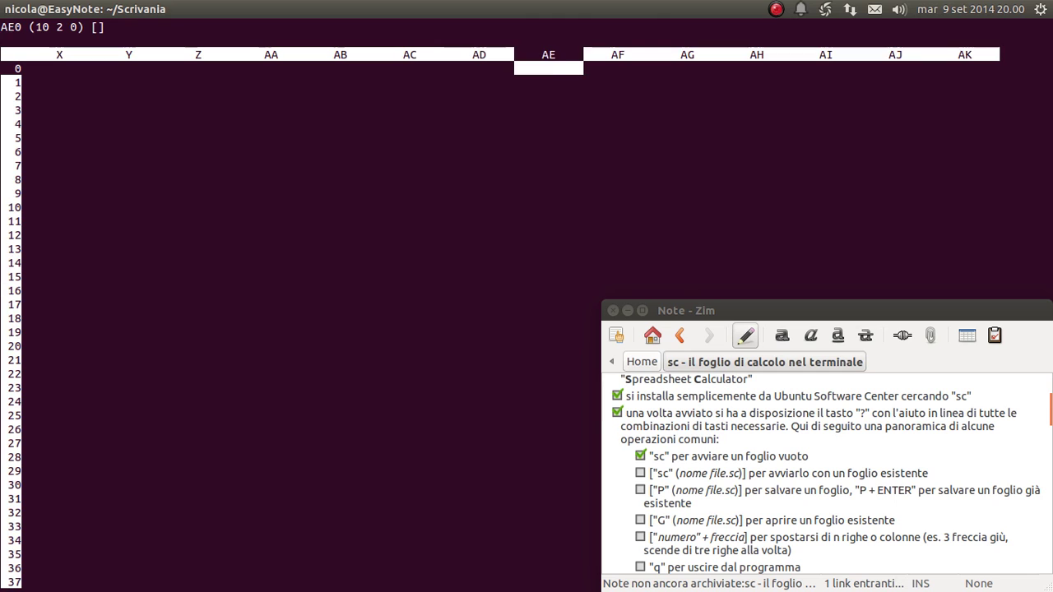
{"action": "key", "text": "Right"}
{"action": "key", "text": "Right"}
{"action": "key", "text": "Right"}
{"action": "key", "text": "Right"}
{"action": "key", "text": "Right"}
{"action": "key", "text": "Right"}
{"action": "key", "text": "Right"}
{"action": "key", "text": "Right"}
{"action": "key", "text": "Right"}
{"action": "key", "text": "Right"}
{"action": "key", "text": "Right"}
{"action": "key", "text": "Right"}
{"action": "key", "text": "Left"}
{"action": "key", "text": "Left"}
{"action": "key", "text": "Left"}
{"action": "key", "text": "Left"}
{"action": "key", "text": "Left"}
{"action": "key", "text": "Left"}
{"action": "key", "text": "Left"}
{"action": "key", "text": "Left"}
{"action": "key", "text": "Left"}
{"action": "key", "text": "Left"}
{"action": "key", "text": "Left"}
{"action": "key", "text": "Left"}
{"action": "key", "text": "Up"}
{"action": "key", "text": "Down"}
{"action": "key", "text": "Up"}
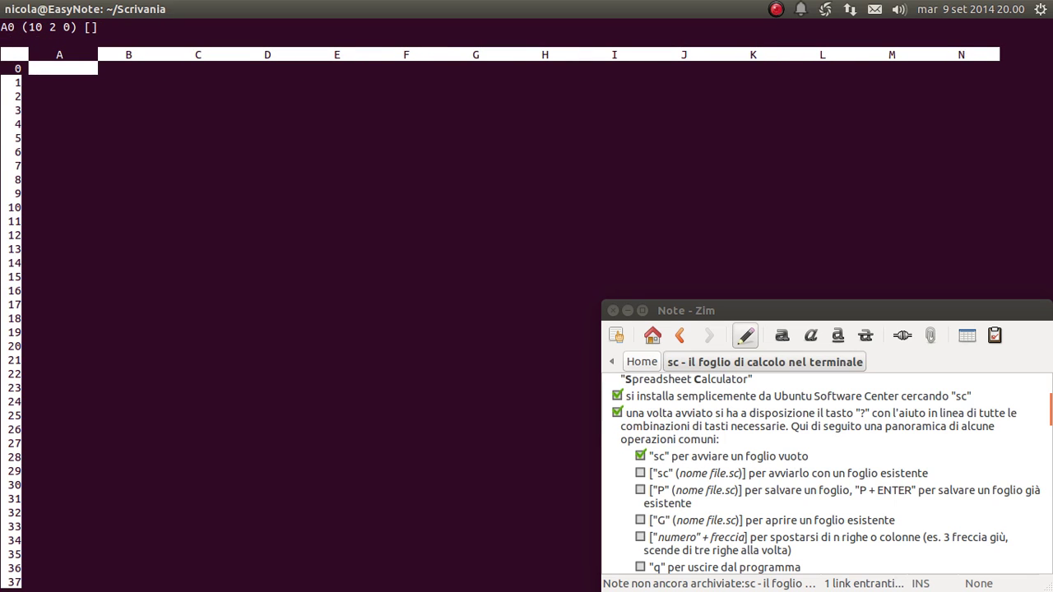
{"action": "key", "text": "Up"}
{"action": "key", "text": "Left"}
{"action": "key", "text": "Up"}
{"action": "key", "text": "Right"}
{"action": "key", "text": "Right"}
{"action": "key", "text": "Left"}
{"action": "key", "text": "Left"}
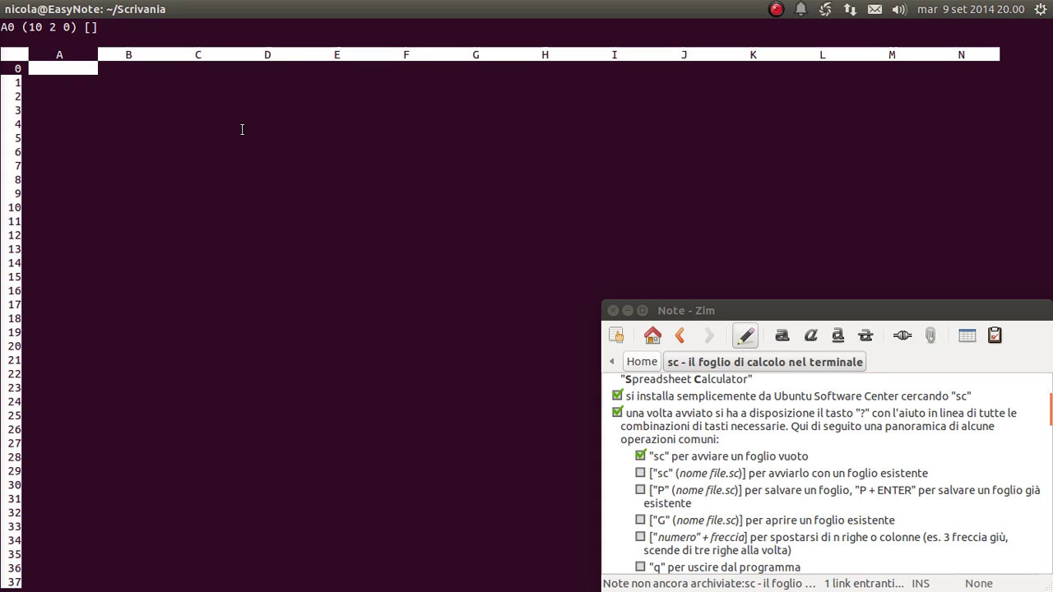
{"action": "key", "text": "Up"}
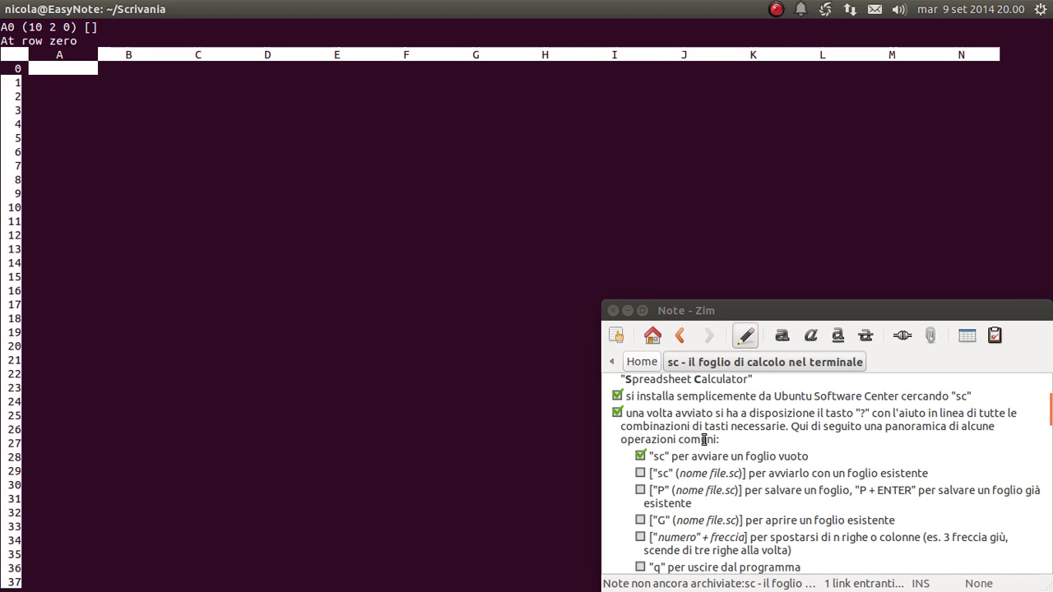
Select the '?' key in the note's help-key line and browse the Formato menu without choosing anything.
{"action": "scroll", "coordinate": [704, 439], "scroll_direction": "down", "scroll_amount": 1}
{"action": "scroll", "coordinate": [705, 440], "scroll_direction": "up", "scroll_amount": 1}
{"action": "left_click_drag", "start_coordinate": [675, 413], "coordinate": [885, 413]}
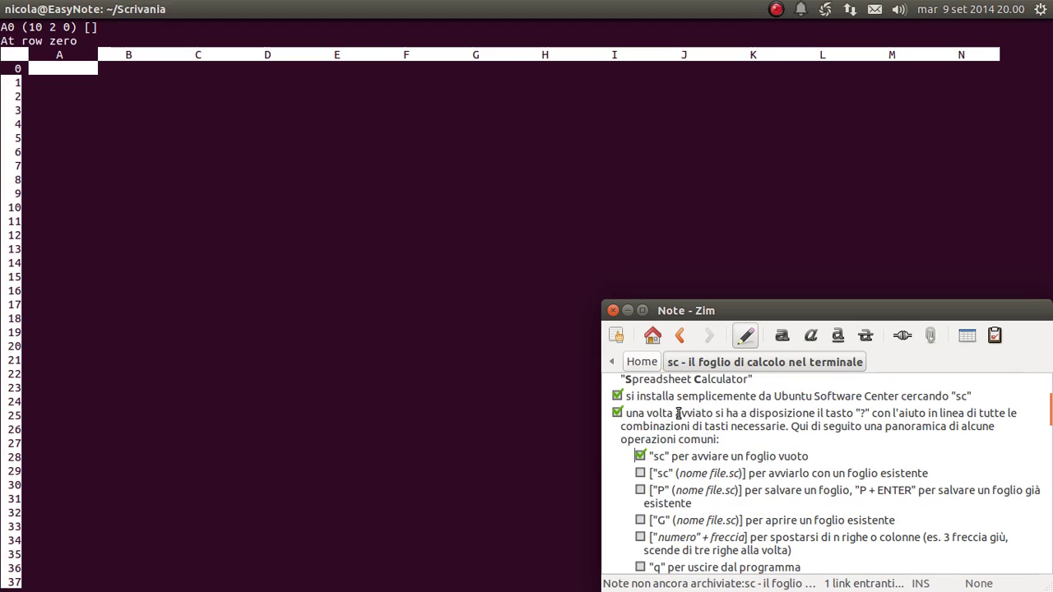
{"action": "left_click", "coordinate": [856, 412]}
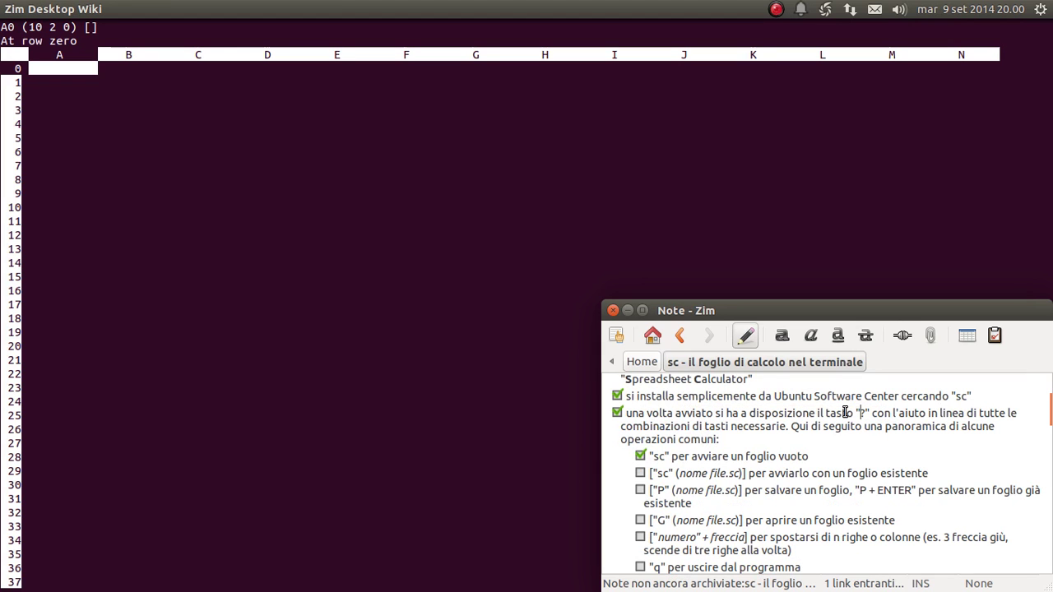
{"action": "double_click", "coordinate": [866, 412]}
{"action": "left_click", "coordinate": [887, 413]}
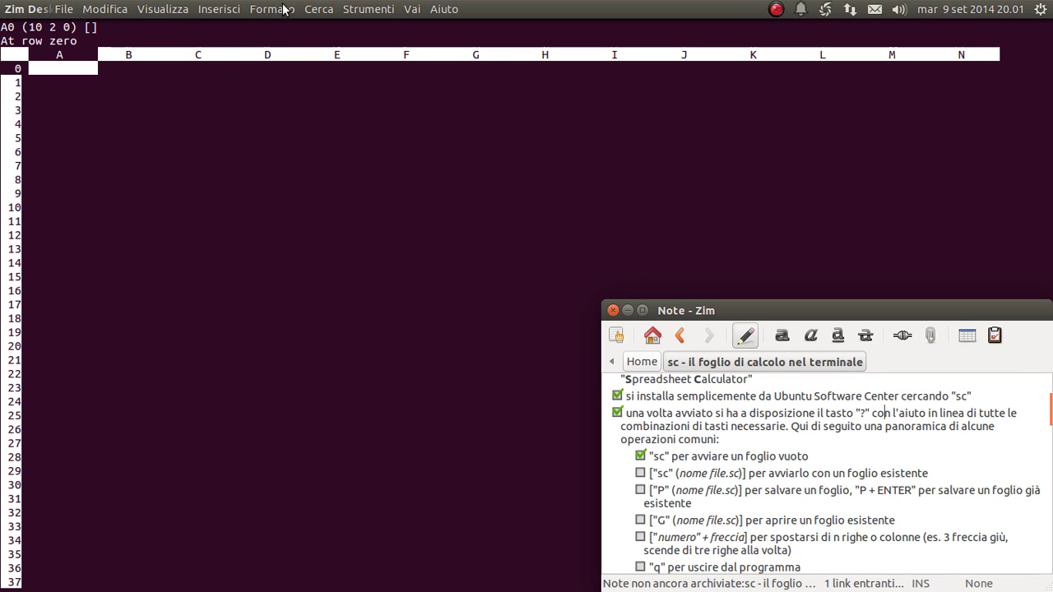
{"action": "left_click", "coordinate": [284, 10]}
{"action": "left_click", "coordinate": [129, 77]}
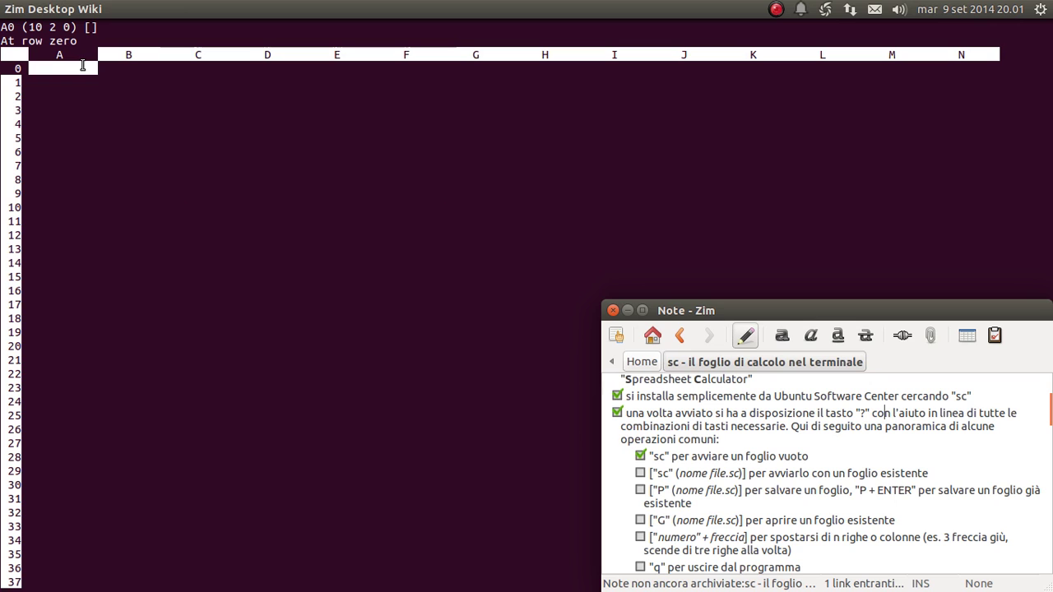
Type stray '??' into the note, then open sc's help overview with ?
{"action": "type", "text": "??"}
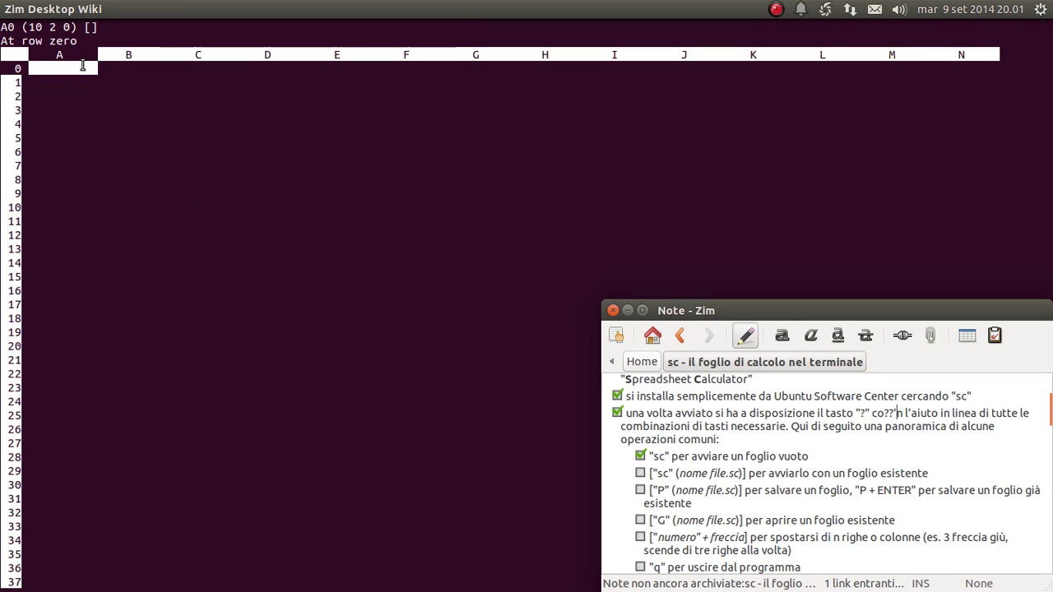
{"action": "left_click", "coordinate": [69, 50]}
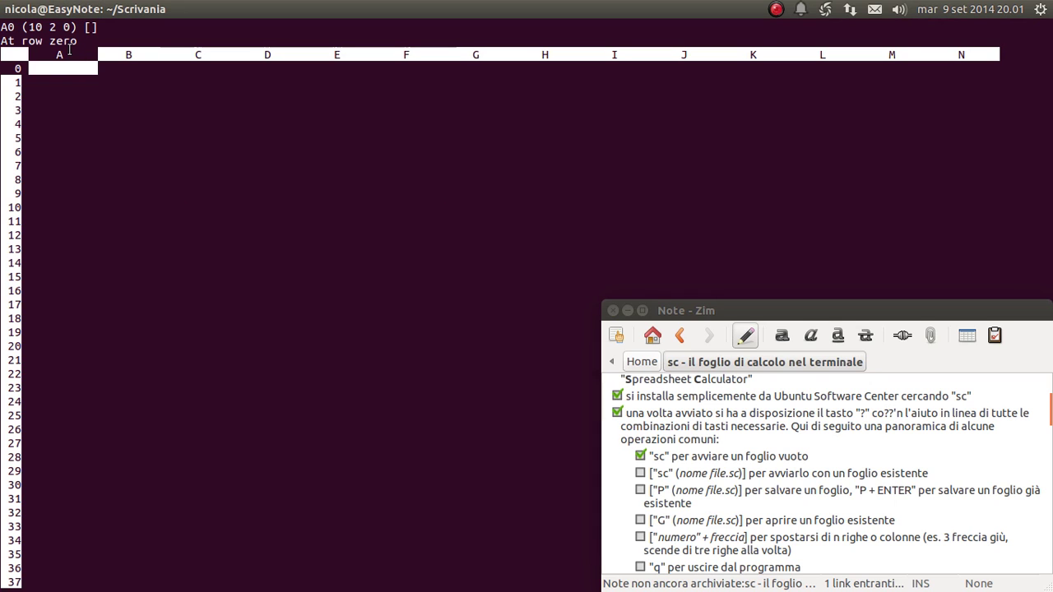
{"action": "key", "text": "question"}
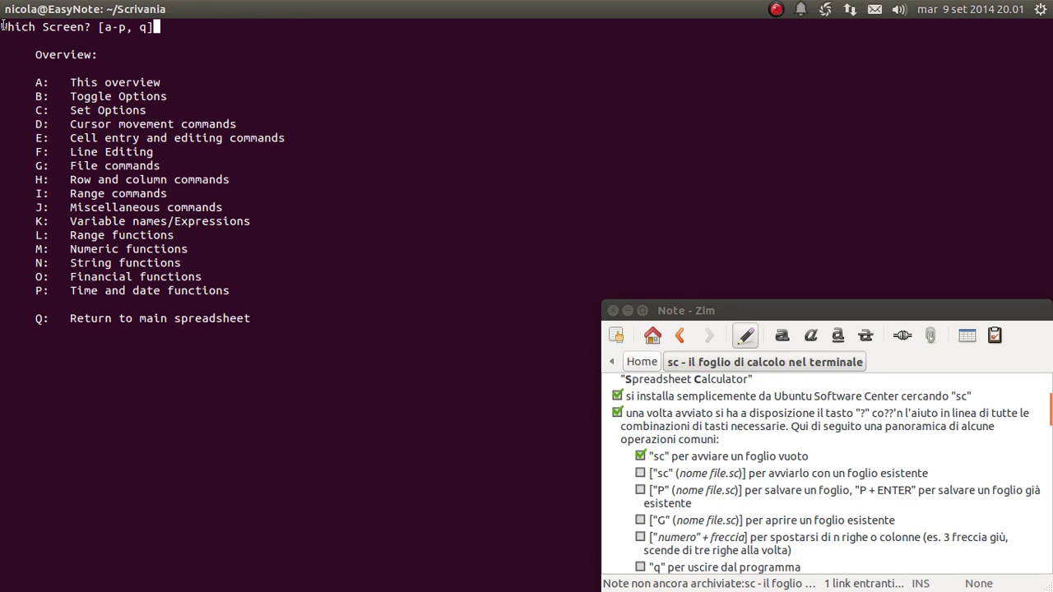
Highlight the help prompt and the line about returning to the spreadsheet.
{"action": "left_click_drag", "start_coordinate": [2, 26], "coordinate": [80, 14]}
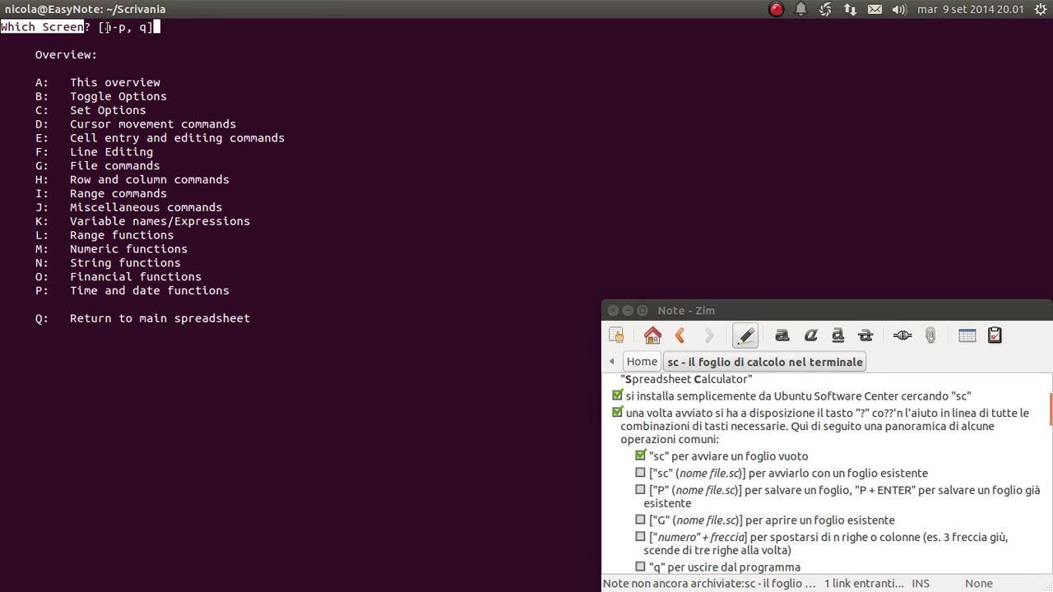
{"action": "left_click", "coordinate": [107, 28]}
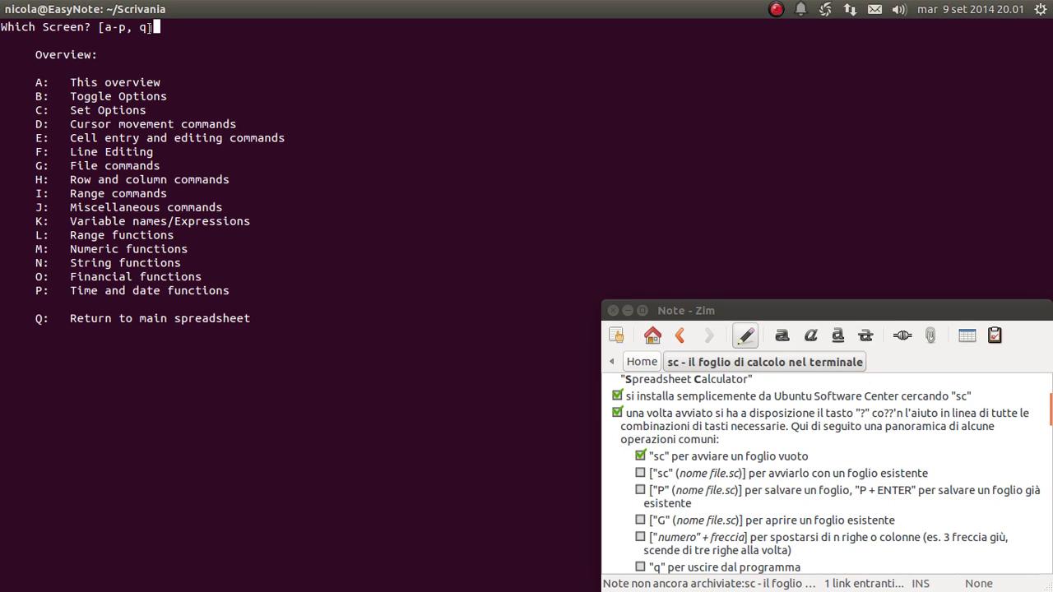
{"action": "left_click_drag", "start_coordinate": [253, 321], "coordinate": [66, 310]}
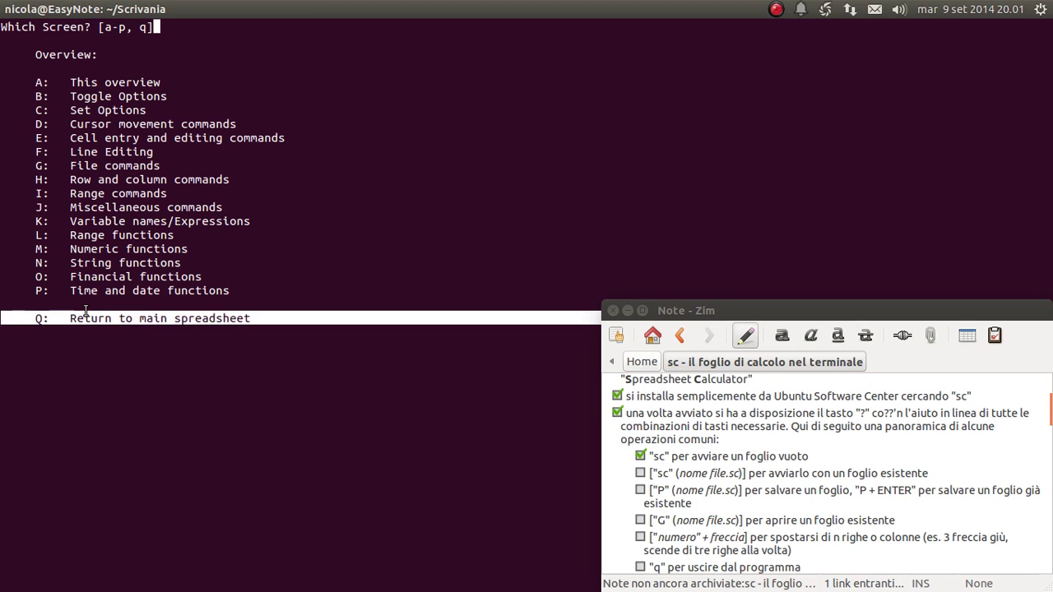
{"action": "left_click", "coordinate": [250, 195]}
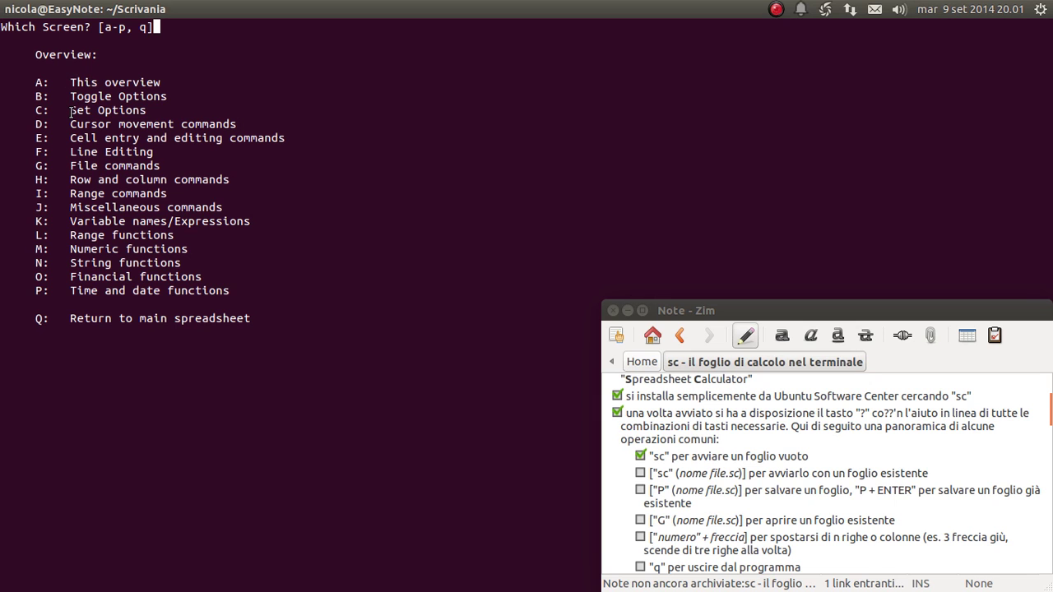
View the C Set Options and L Range functions help pages, then exit help with q.
{"action": "key", "text": "c"}
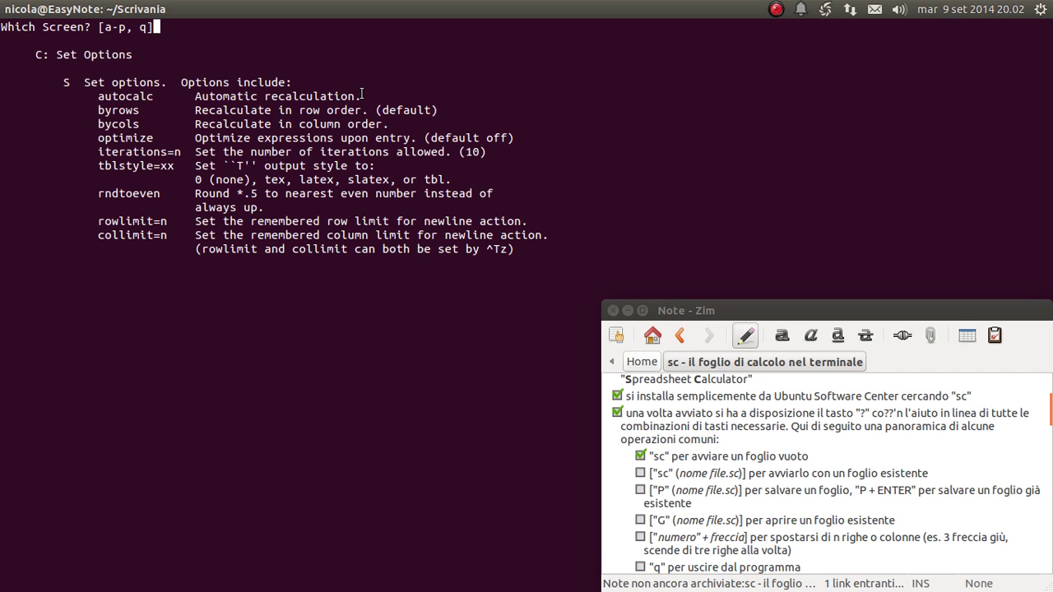
{"action": "key", "text": "a"}
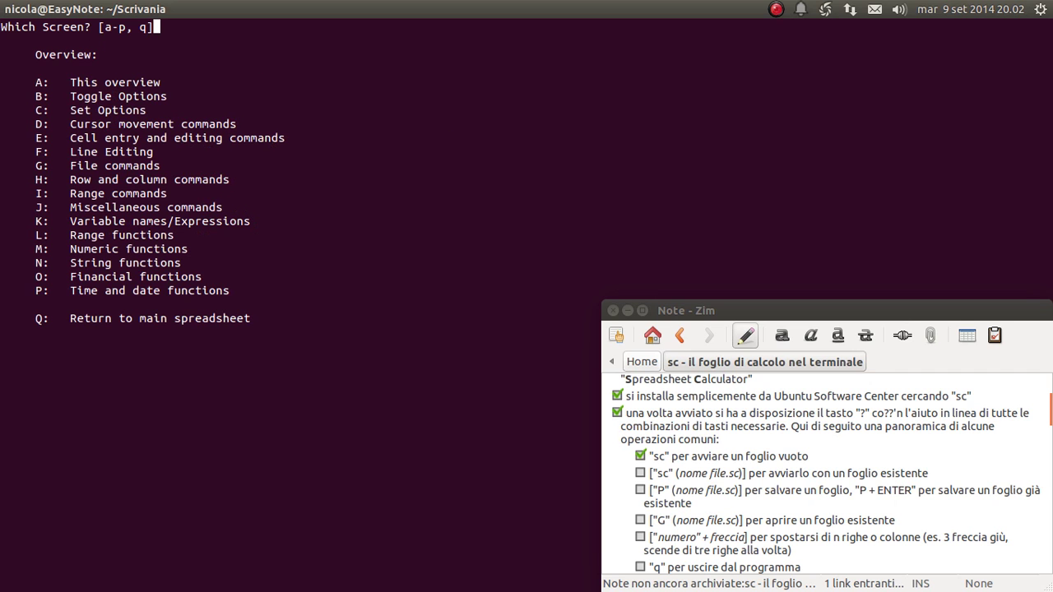
{"action": "key", "text": "l"}
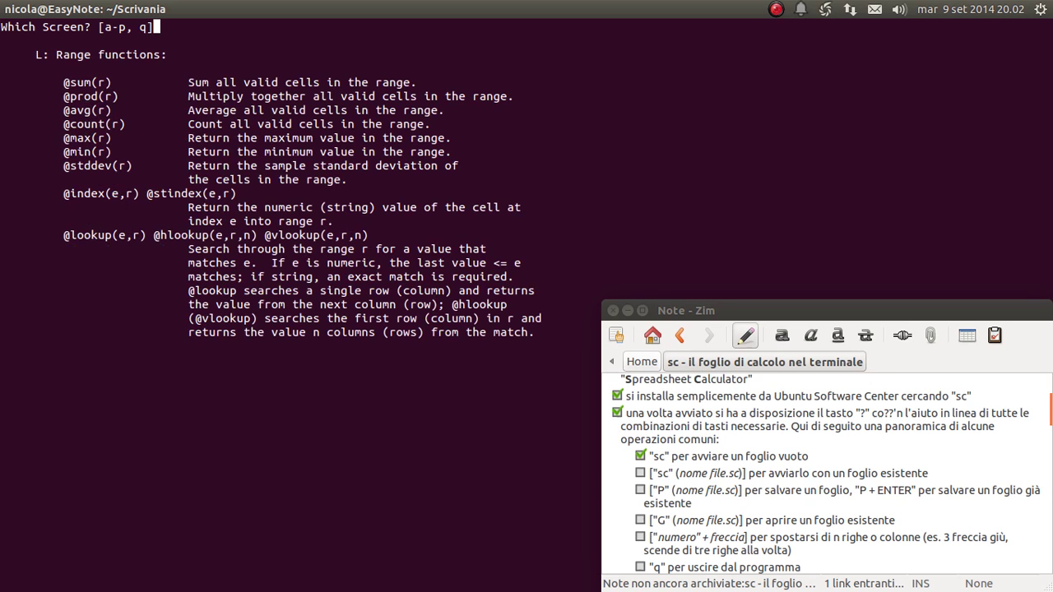
{"action": "key", "text": "a"}
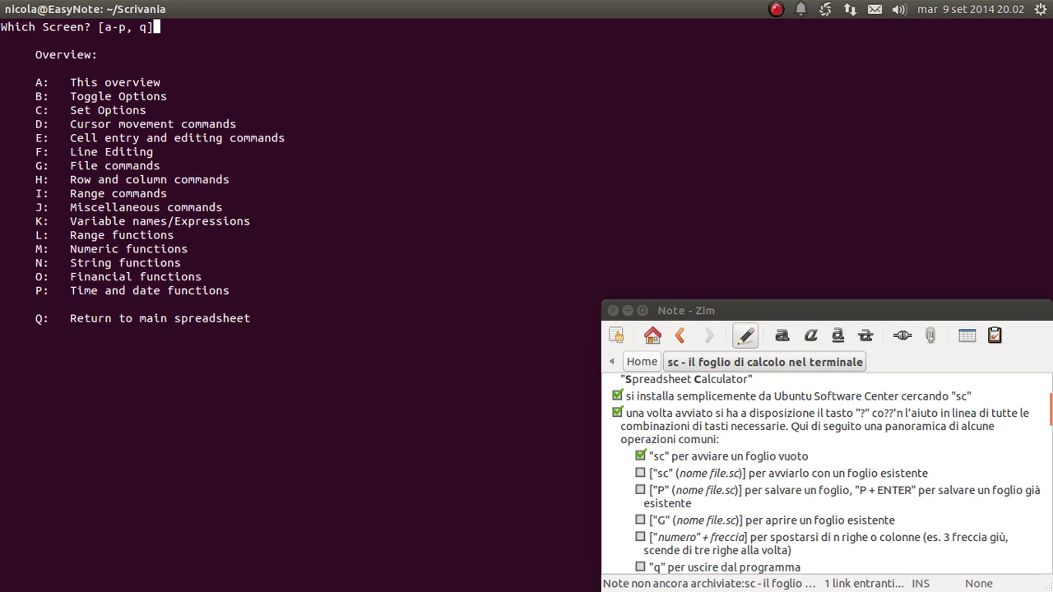
{"action": "key", "text": "q"}
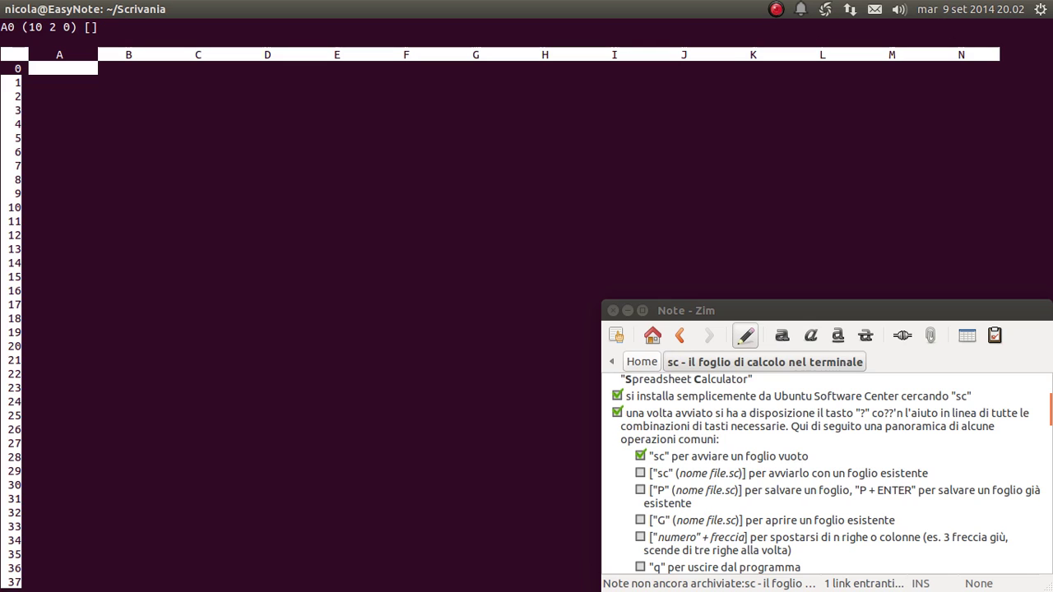
Tick the 'sc (nome file.sc)' item about opening an existing file.
{"action": "scroll", "coordinate": [748, 467], "scroll_direction": "down", "scroll_amount": 2}
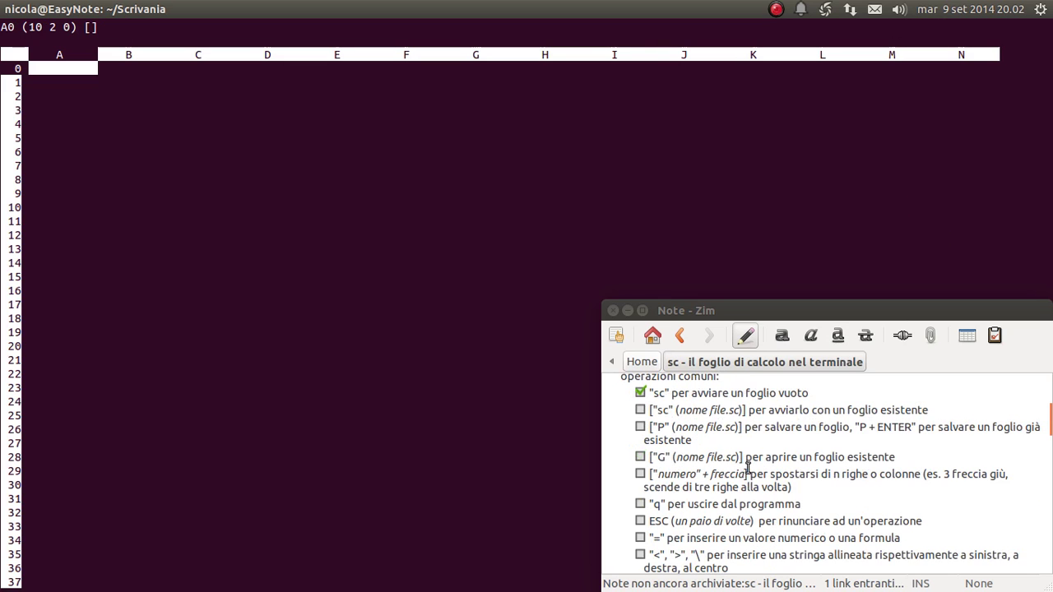
{"action": "scroll", "coordinate": [748, 467], "scroll_direction": "up", "scroll_amount": 1}
{"action": "scroll", "coordinate": [748, 467], "scroll_direction": "down", "scroll_amount": 1}
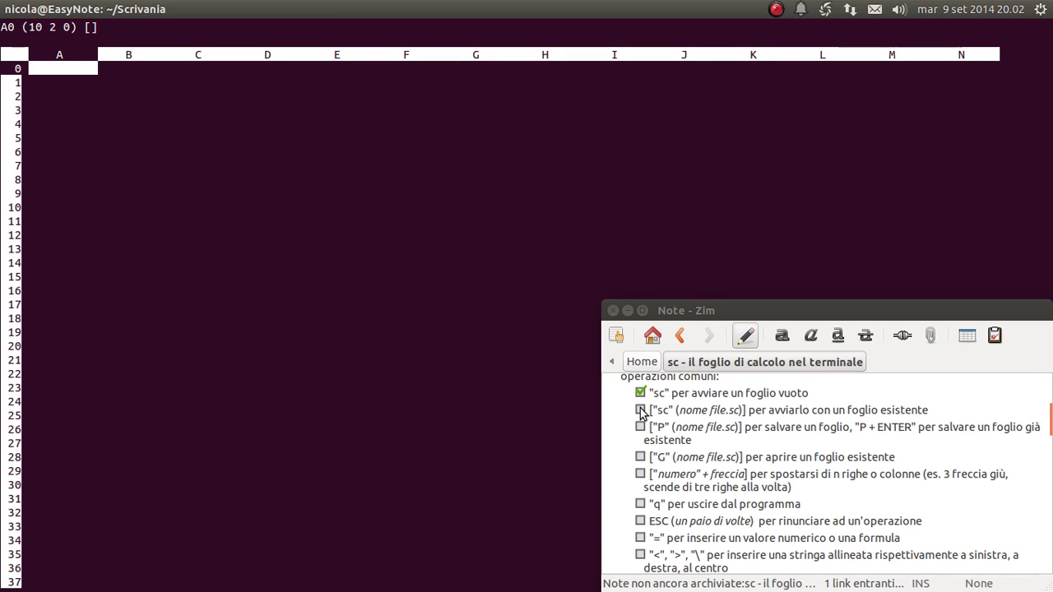
{"action": "left_click", "coordinate": [641, 410]}
Tick the 'q per uscire dal programma' item and quit sc with q.
{"action": "left_click_drag", "start_coordinate": [811, 505], "coordinate": [647, 504]}
{"action": "left_click", "coordinate": [670, 503]}
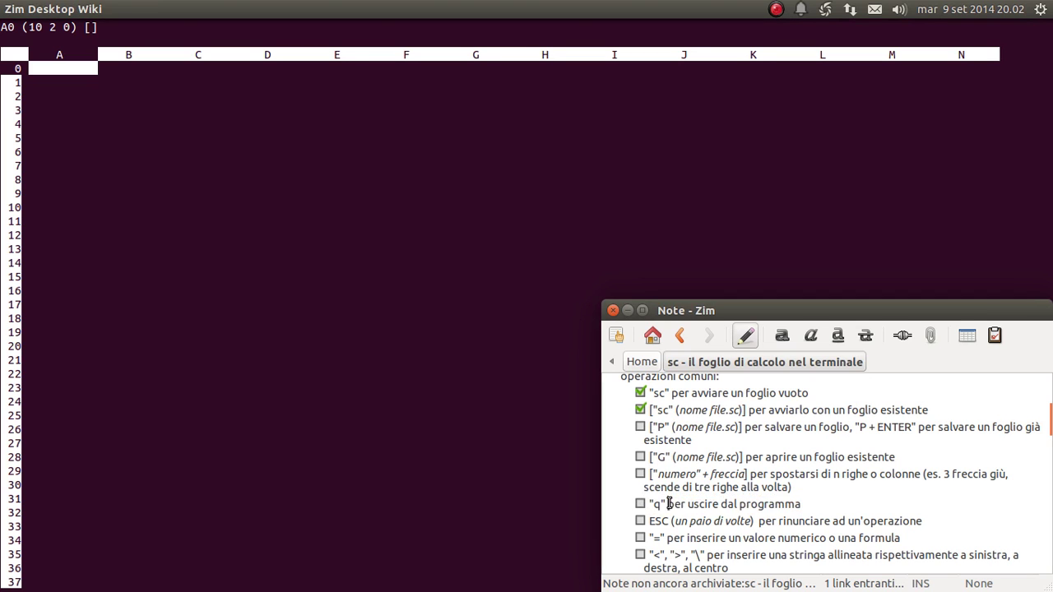
{"action": "left_click", "coordinate": [640, 504]}
{"action": "left_click_drag", "start_coordinate": [800, 502], "coordinate": [648, 503]}
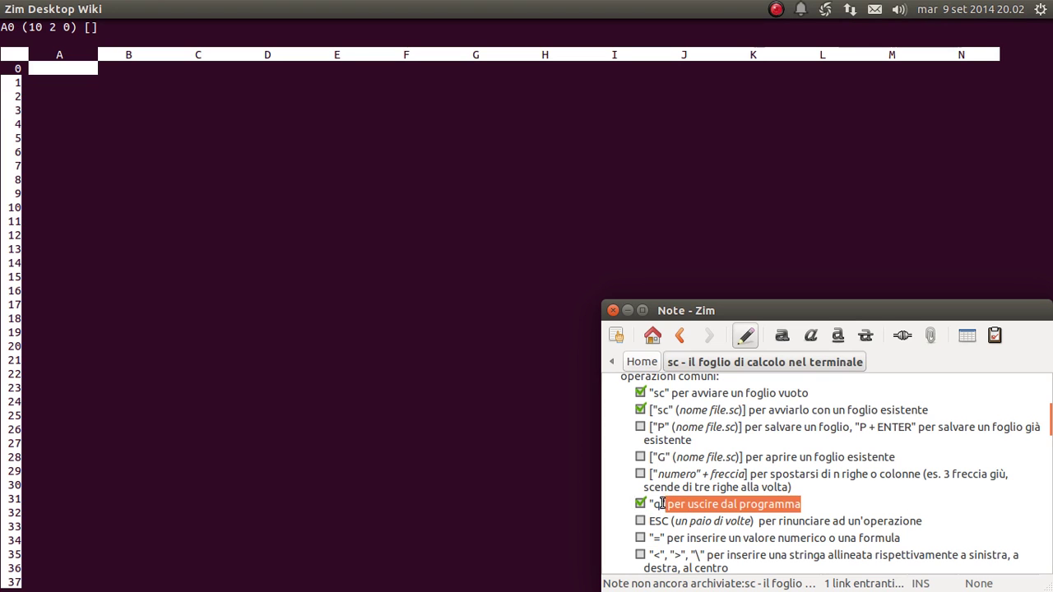
{"action": "left_click", "coordinate": [265, 210]}
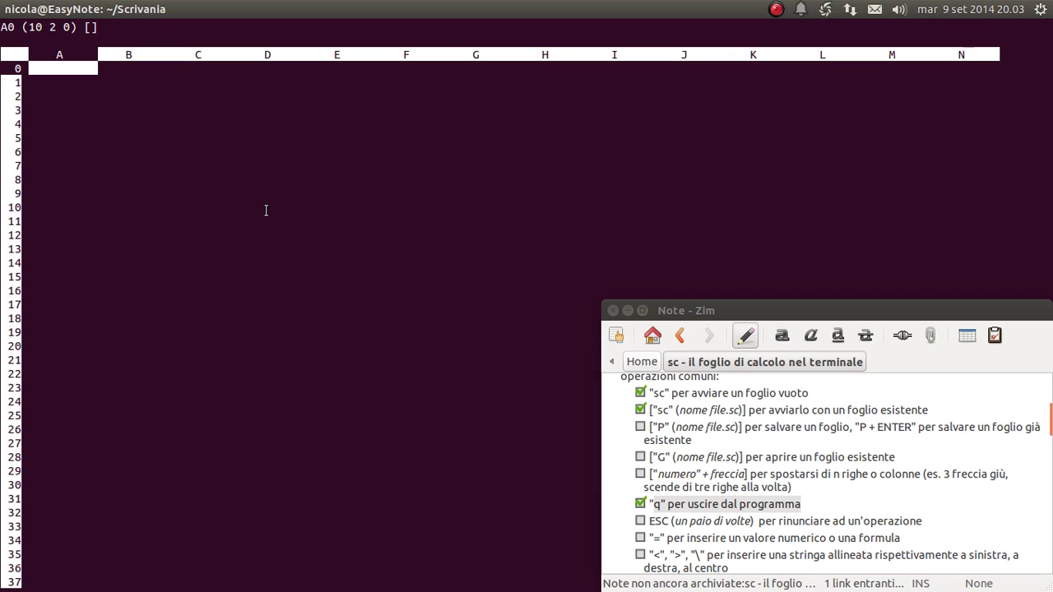
{"action": "key", "text": "q"}
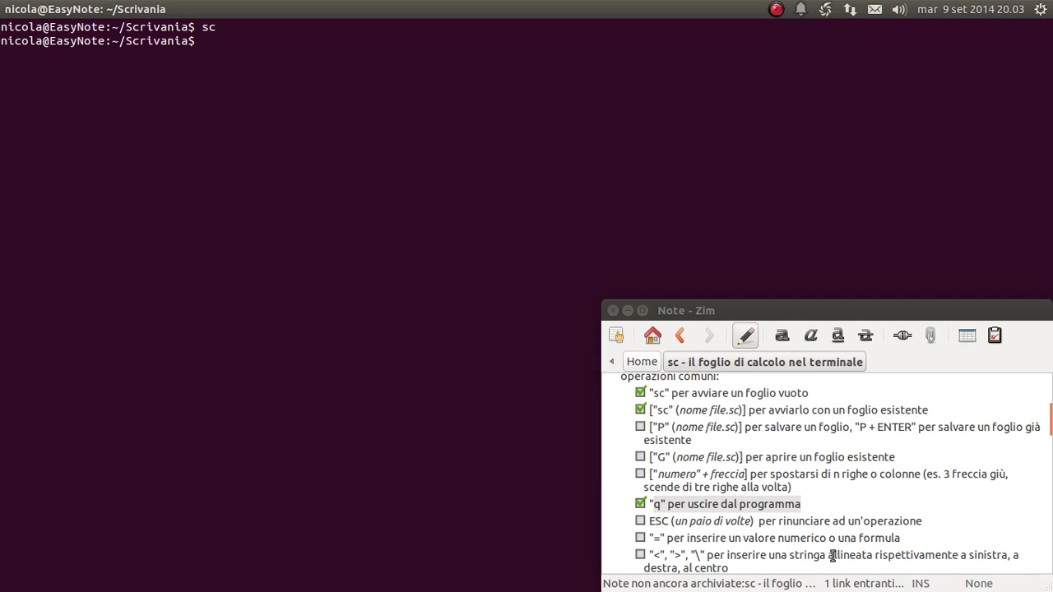
List the files in Scrivania with ls.
{"action": "left_click", "coordinate": [749, 410]}
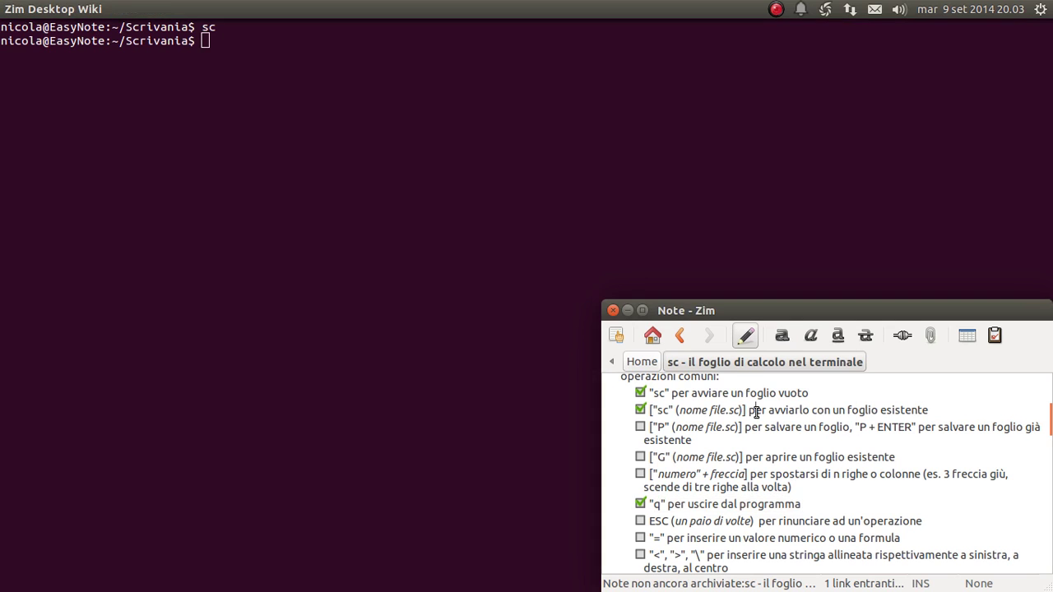
{"action": "left_click", "coordinate": [270, 83]}
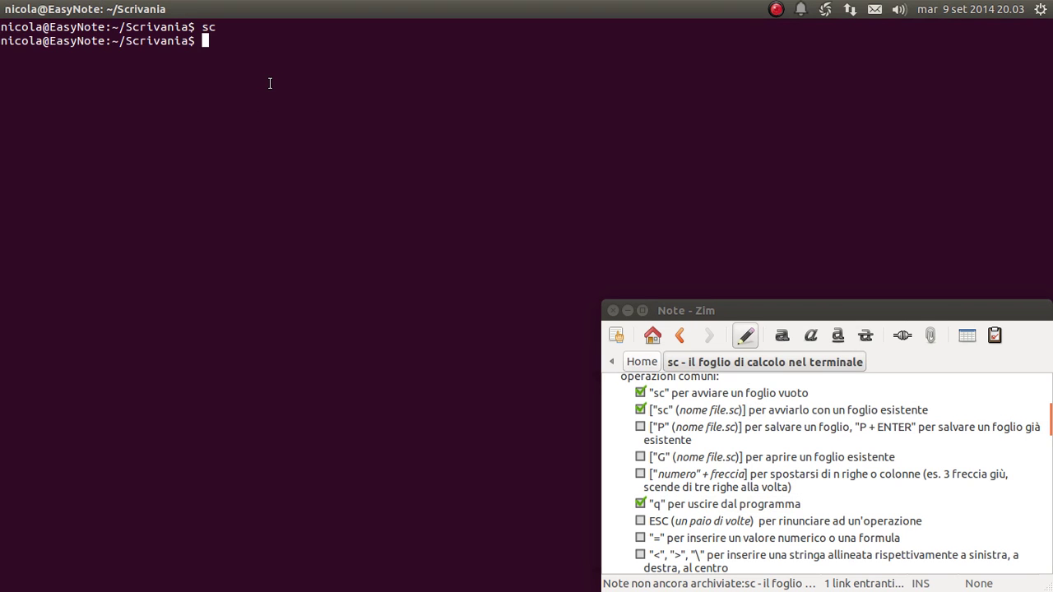
{"action": "type", "text": "ls"}
{"action": "key", "text": "Return"}
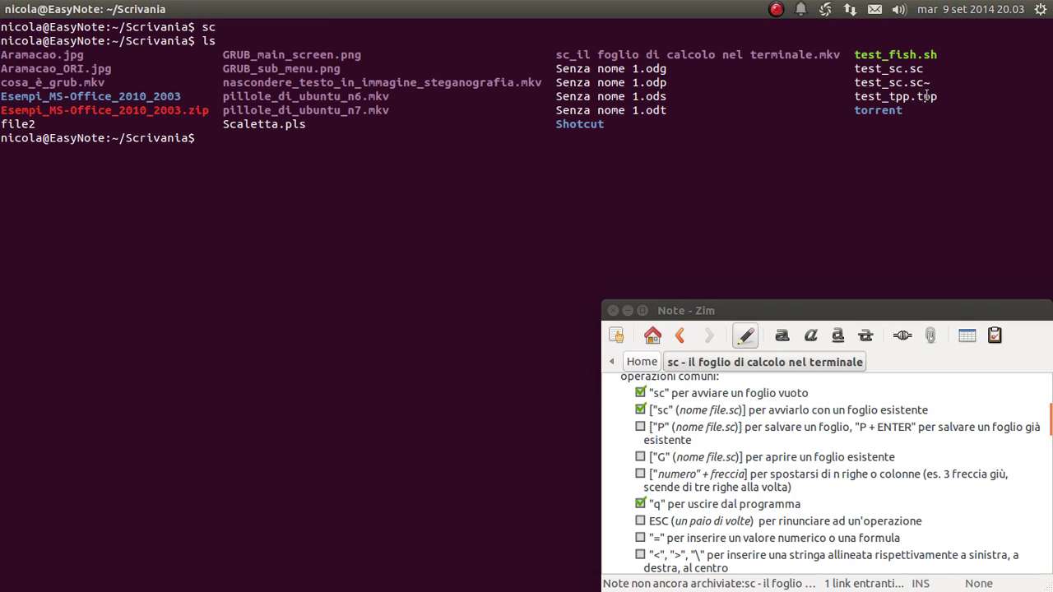
Open test_sc.sc in sc by pasting its name from the listing after the sc command.
{"action": "left_click_drag", "start_coordinate": [940, 68], "coordinate": [853, 69]}
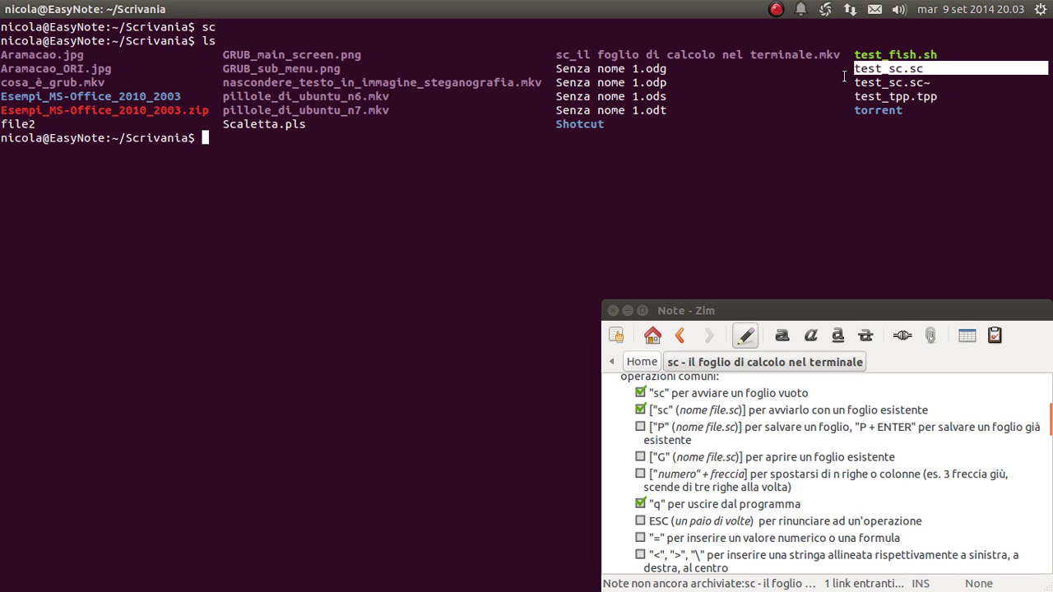
{"action": "left_click", "coordinate": [938, 68]}
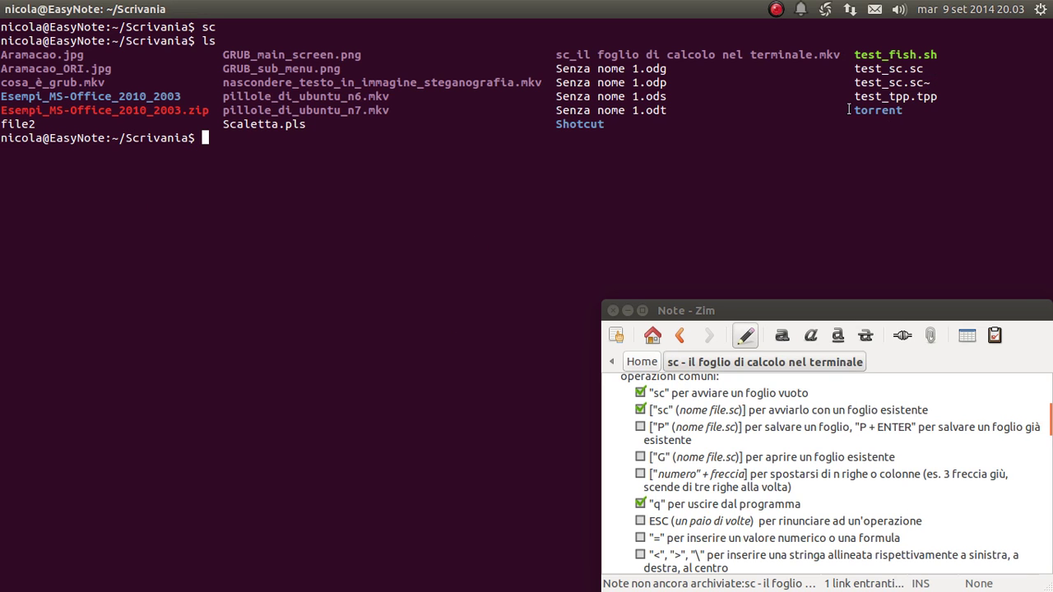
{"action": "left_click_drag", "start_coordinate": [922, 68], "coordinate": [913, 68]}
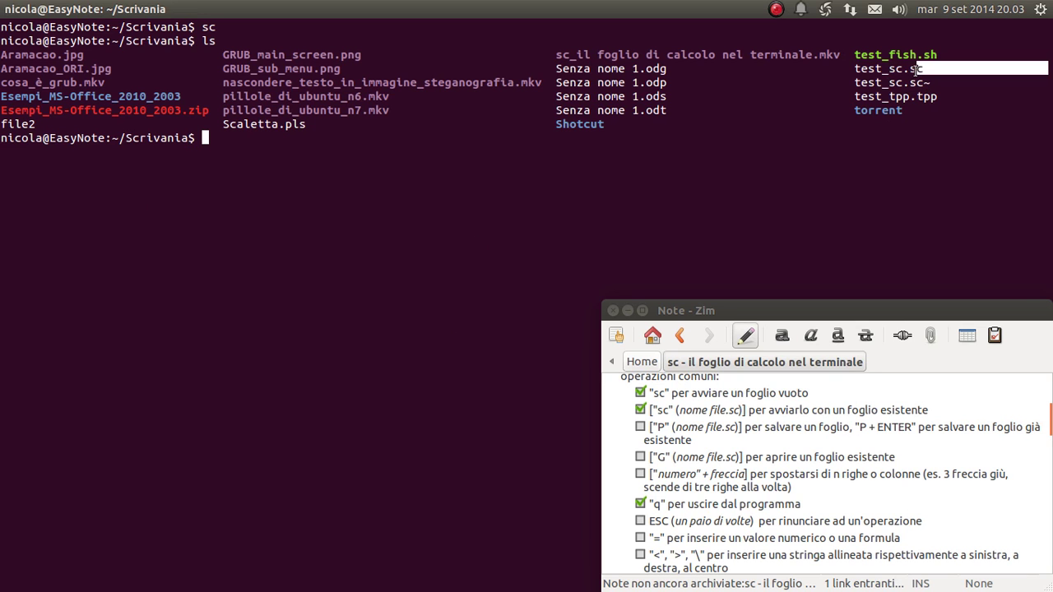
{"action": "left_click", "coordinate": [915, 68]}
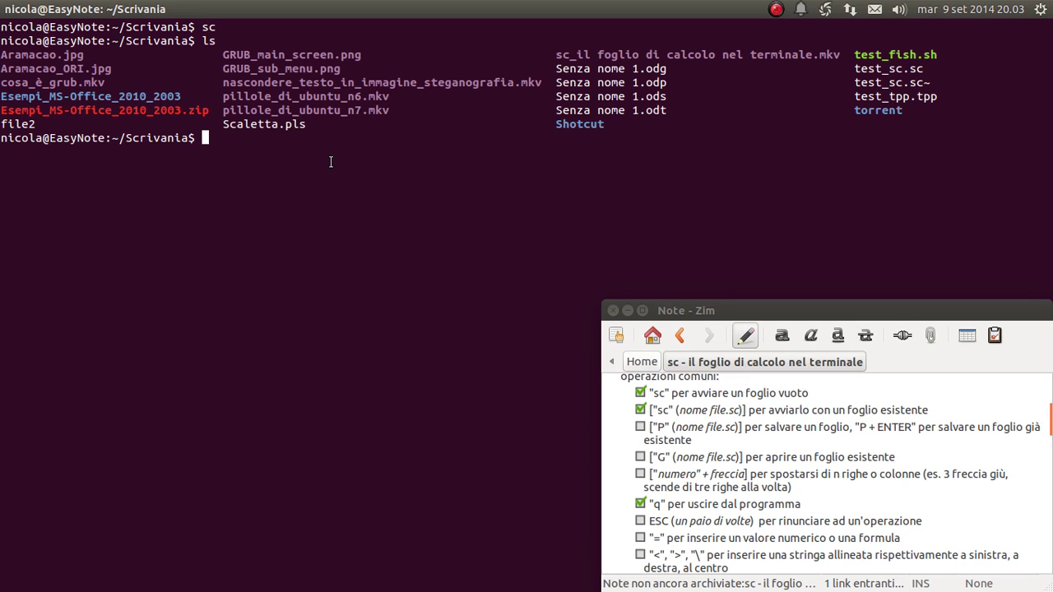
{"action": "type", "text": "sc"}
{"action": "left_click_drag", "start_coordinate": [925, 68], "coordinate": [853, 69]}
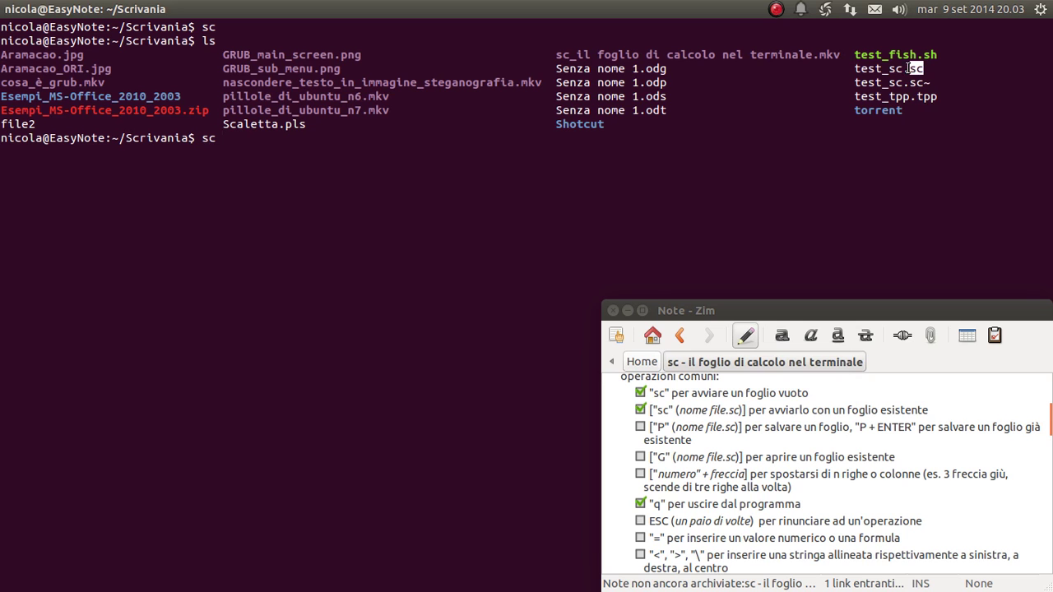
{"action": "middle_click", "coordinate": [231, 151]}
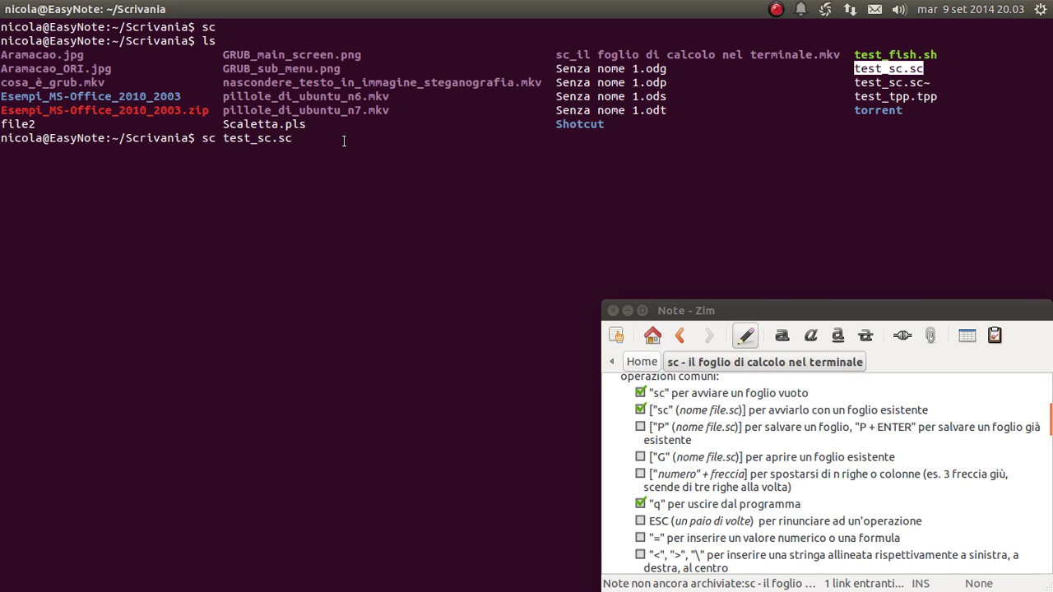
{"action": "key", "text": "Return"}
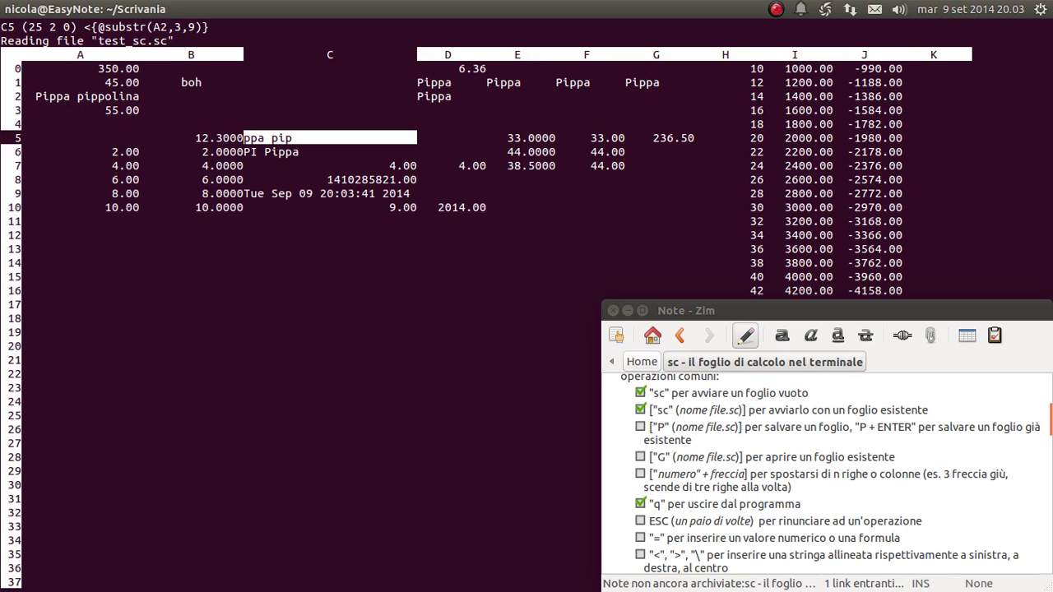
{"action": "key", "text": "Up"}
{"action": "key", "text": "Up"}
{"action": "key", "text": "Up"}
{"action": "key", "text": "Up"}
{"action": "key", "text": "Up"}
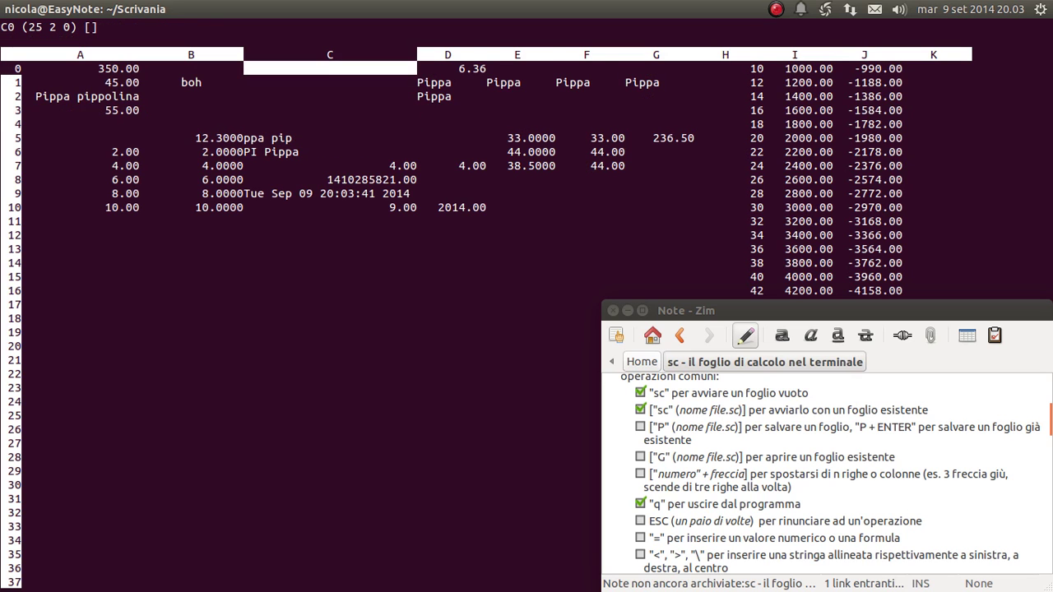
Move the sc cursor through the top rows, via A2, A5 and F5, down to cell I8.
{"action": "key", "text": "Right"}
{"action": "key", "text": "Right"}
{"action": "key", "text": "Right"}
{"action": "key", "text": "Right"}
{"action": "key", "text": "Down"}
{"action": "key", "text": "Left"}
{"action": "key", "text": "Left"}
{"action": "key", "text": "Left"}
{"action": "key", "text": "Left"}
{"action": "key", "text": "Left"}
{"action": "key", "text": "Left"}
{"action": "key", "text": "Down"}
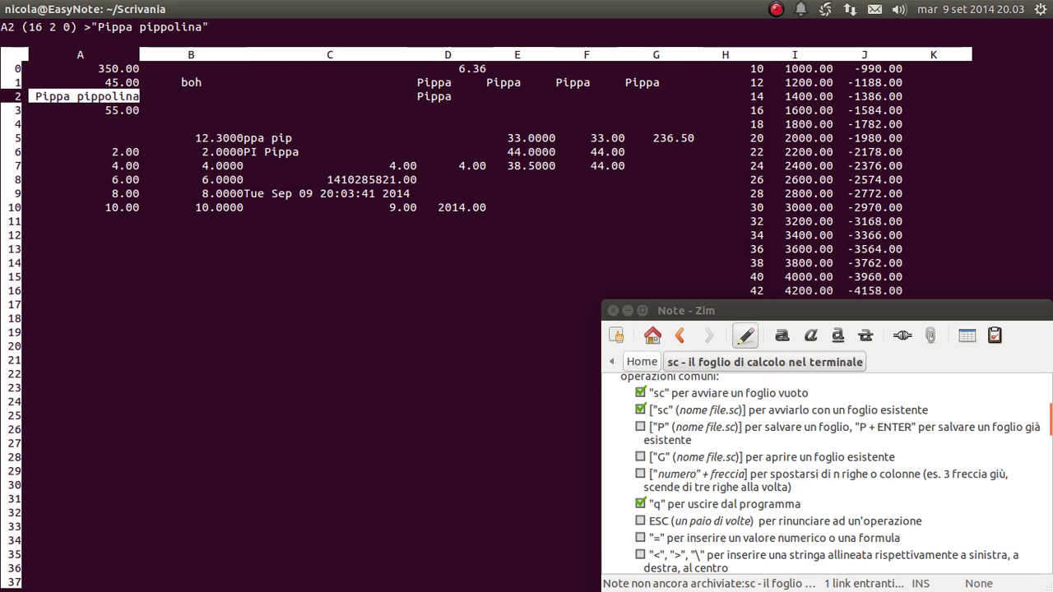
{"action": "key", "text": "Right"}
{"action": "key", "text": "Right"}
{"action": "key", "text": "Down"}
{"action": "key", "text": "Down"}
{"action": "key", "text": "Left"}
{"action": "key", "text": "Left"}
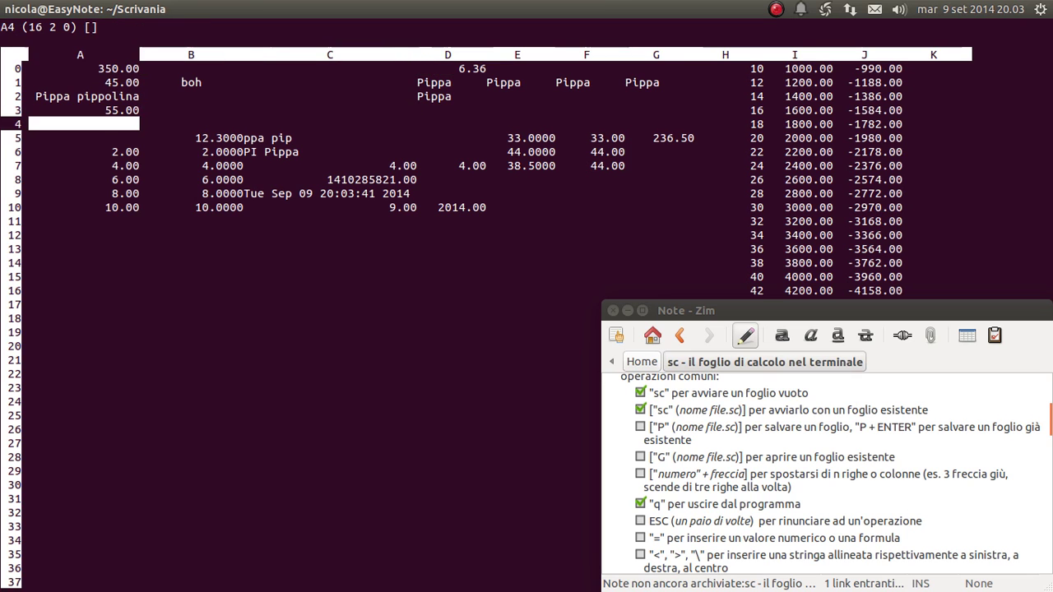
{"action": "key", "text": "Down"}
{"action": "key", "text": "Right"}
{"action": "key", "text": "Right"}
{"action": "key", "text": "Left"}
{"action": "key", "text": "Right"}
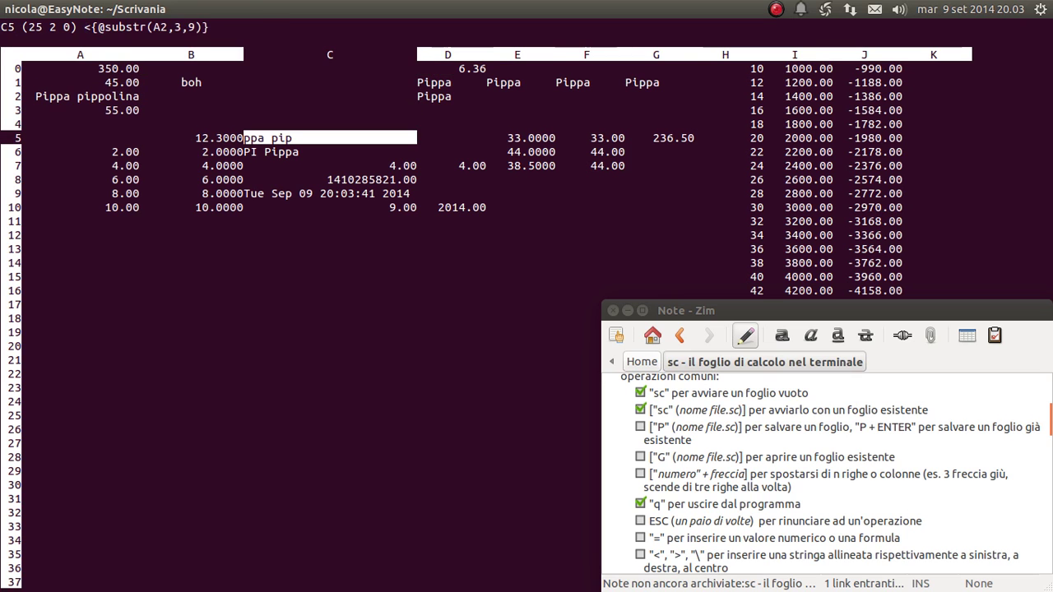
{"action": "key", "text": "Right"}
{"action": "key", "text": "Right"}
{"action": "key", "text": "Right"}
{"action": "key", "text": "Right"}
{"action": "key", "text": "Right"}
{"action": "key", "text": "Right"}
{"action": "key", "text": "Down"}
{"action": "key", "text": "Down"}
{"action": "key", "text": "Down"}
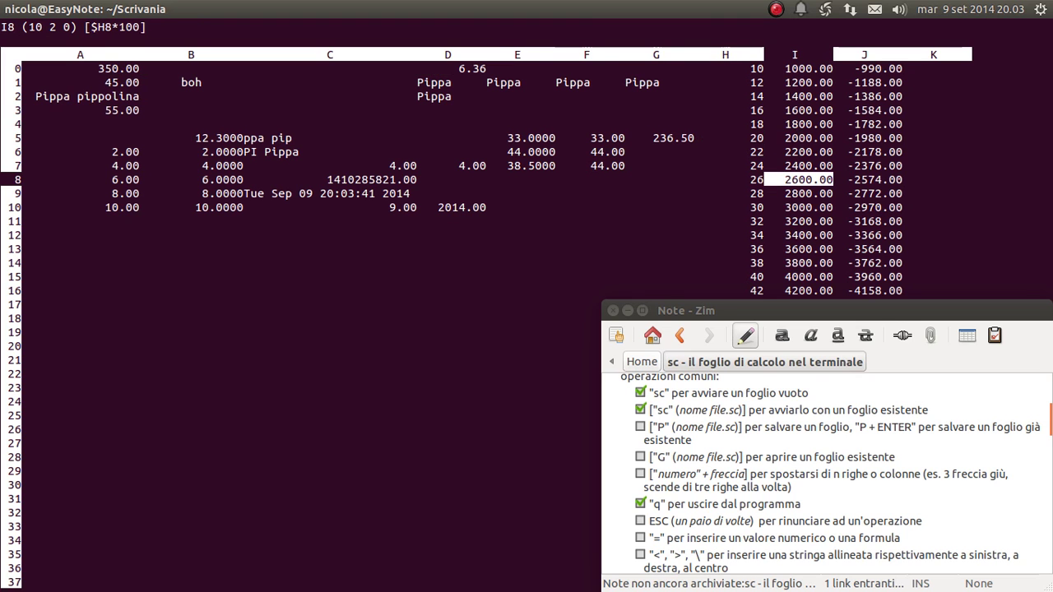
Move the notes window off the TOTALI row and step through column I's values.
{"action": "left_click_drag", "start_coordinate": [867, 307], "coordinate": [383, 279]}
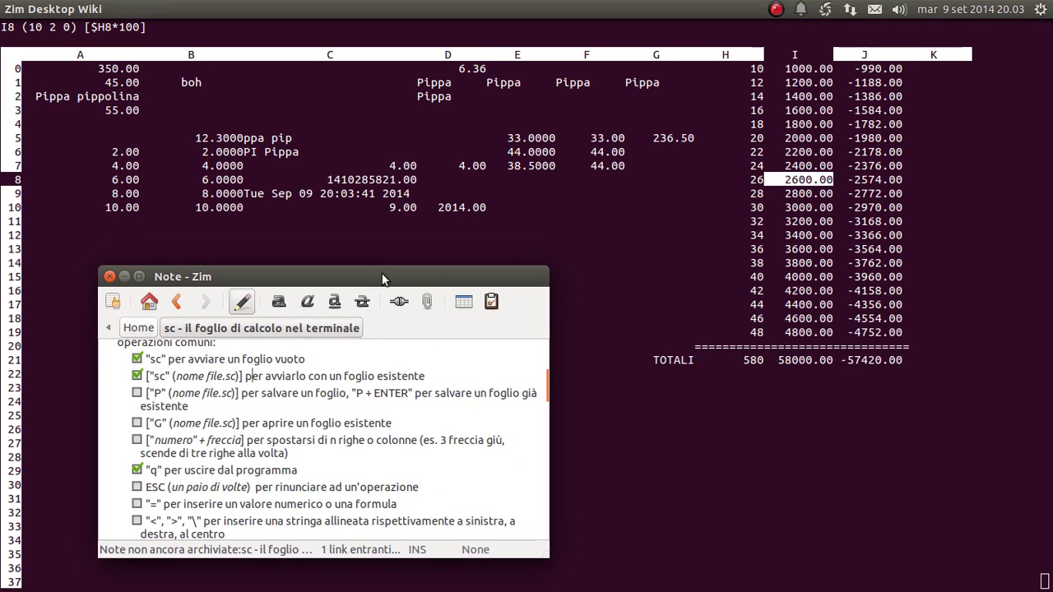
{"action": "left_click", "coordinate": [831, 232]}
{"action": "key", "text": "Down"}
{"action": "key", "text": "Down"}
{"action": "key", "text": "Down"}
{"action": "key", "text": "Down"}
{"action": "key", "text": "Down"}
{"action": "key", "text": "Up"}
{"action": "key", "text": "Up"}
{"action": "key", "text": "Up"}
{"action": "key", "text": "Up"}
{"action": "key", "text": "Up"}
{"action": "key", "text": "Up"}
{"action": "key", "text": "Up"}
{"action": "key", "text": "Down"}
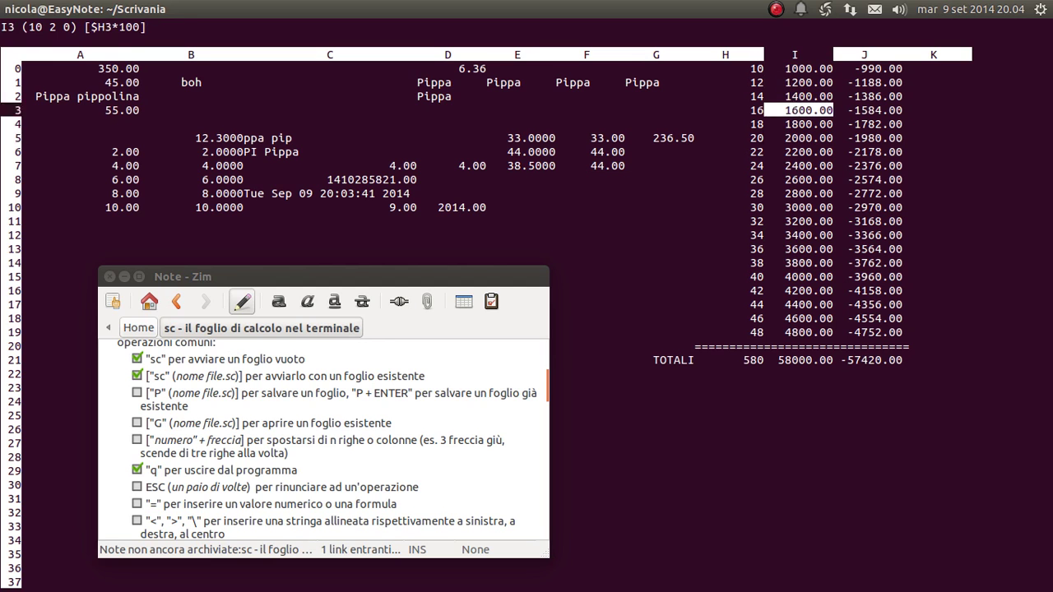
{"action": "key", "text": "Down"}
{"action": "key", "text": "Down"}
{"action": "key", "text": "Down"}
{"action": "key", "text": "Down"}
{"action": "key", "text": "Down"}
{"action": "key", "text": "Left"}
{"action": "key", "text": "Right"}
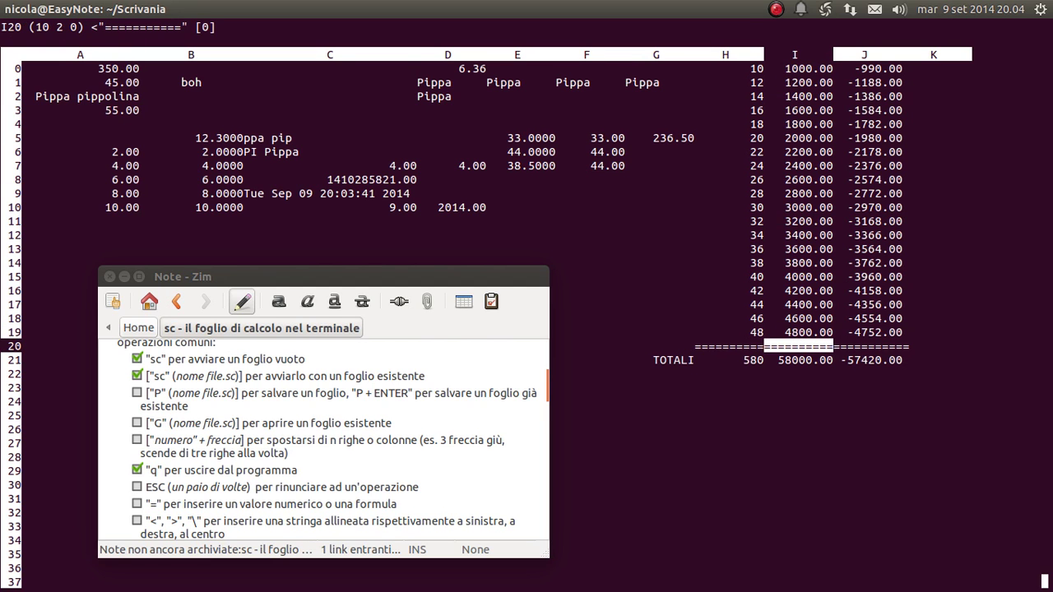
{"action": "key", "text": "Right"}
{"action": "key", "text": "Right"}
{"action": "key", "text": "Left"}
{"action": "key", "text": "Left"}
{"action": "key", "text": "Left"}
{"action": "key", "text": "Left"}
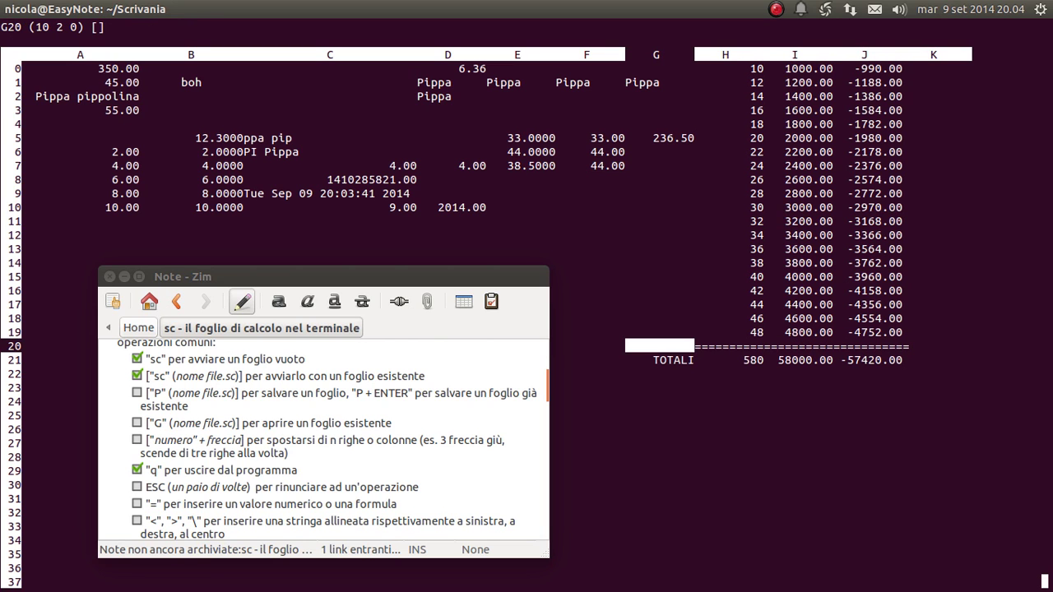
{"action": "key", "text": "Down"}
{"action": "key", "text": "Right"}
{"action": "key", "text": "Right"}
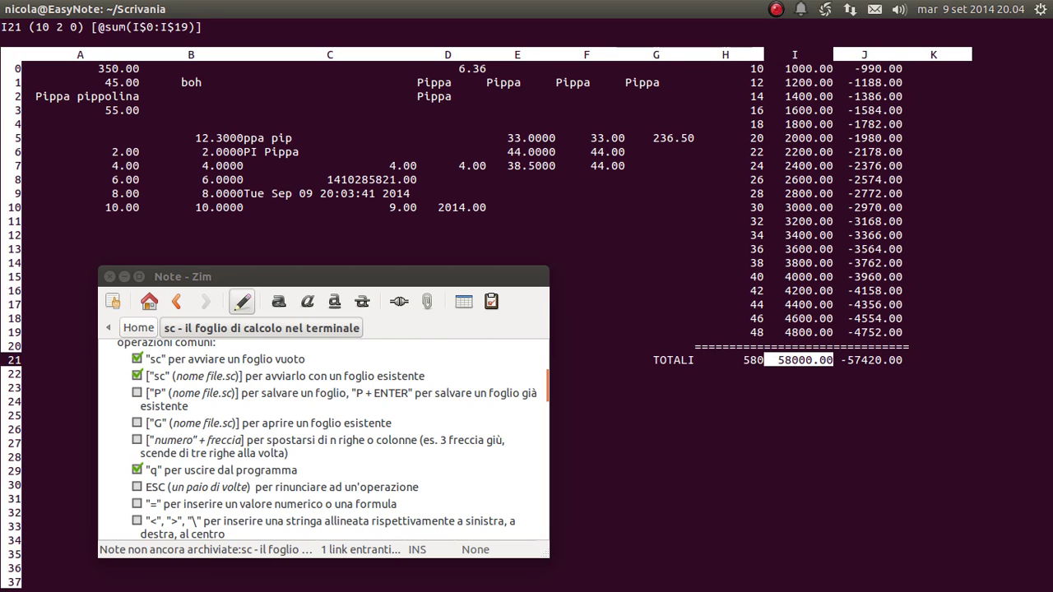
{"action": "key", "text": "Left"}
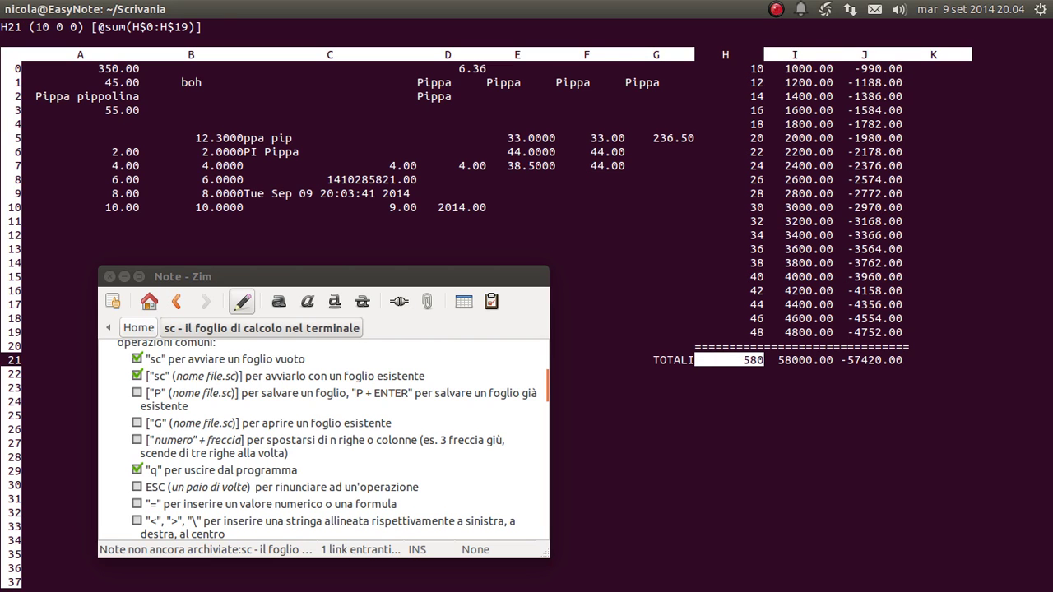
{"action": "key", "text": "Right"}
{"action": "key", "text": "Right"}
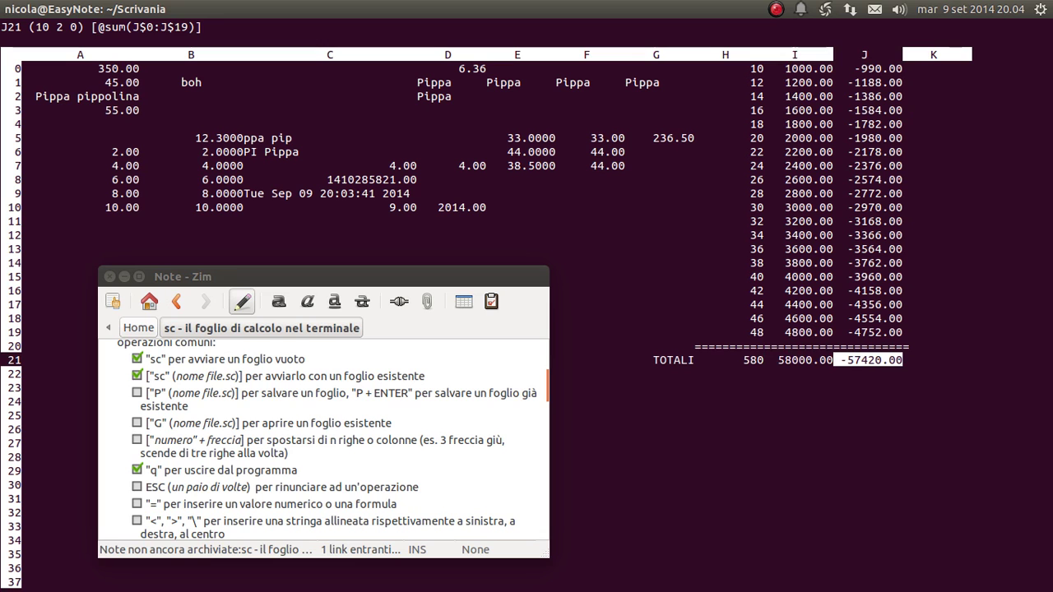
{"action": "key", "text": "Left"}
{"action": "key", "text": "Up"}
{"action": "key", "text": "Right"}
{"action": "key", "text": "Right"}
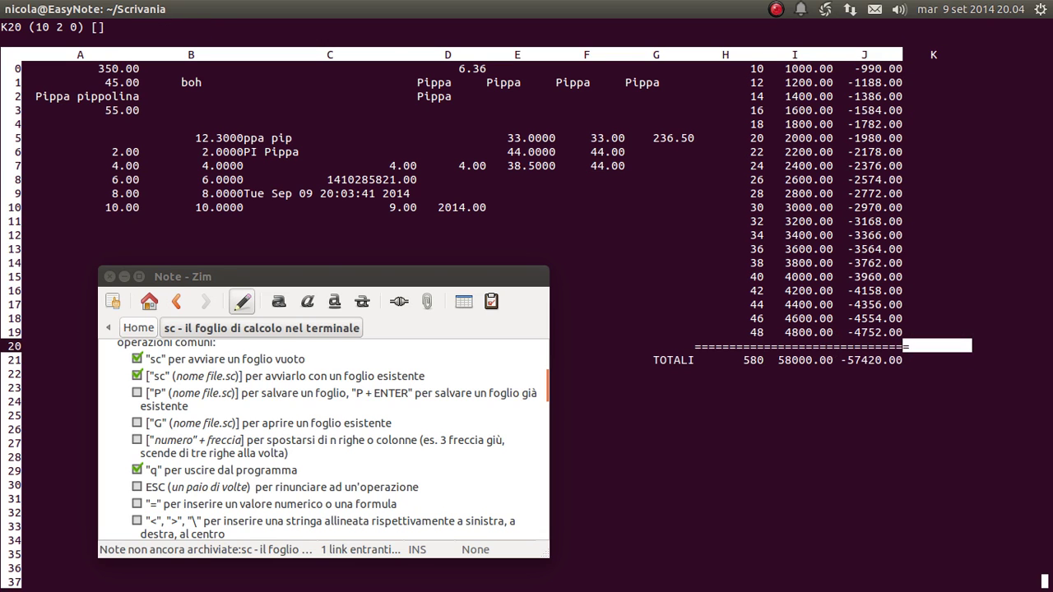
{"action": "key", "text": "Down"}
{"action": "key", "text": "Left"}
{"action": "key", "text": "Up"}
{"action": "key", "text": "Up"}
{"action": "key", "text": "Up"}
{"action": "key", "text": "Up"}
{"action": "key", "text": "Up"}
{"action": "key", "text": "Up"}
{"action": "key", "text": "Up"}
{"action": "key", "text": "Left"}
{"action": "key", "text": "Left"}
{"action": "key", "text": "Left"}
{"action": "key", "text": "Left"}
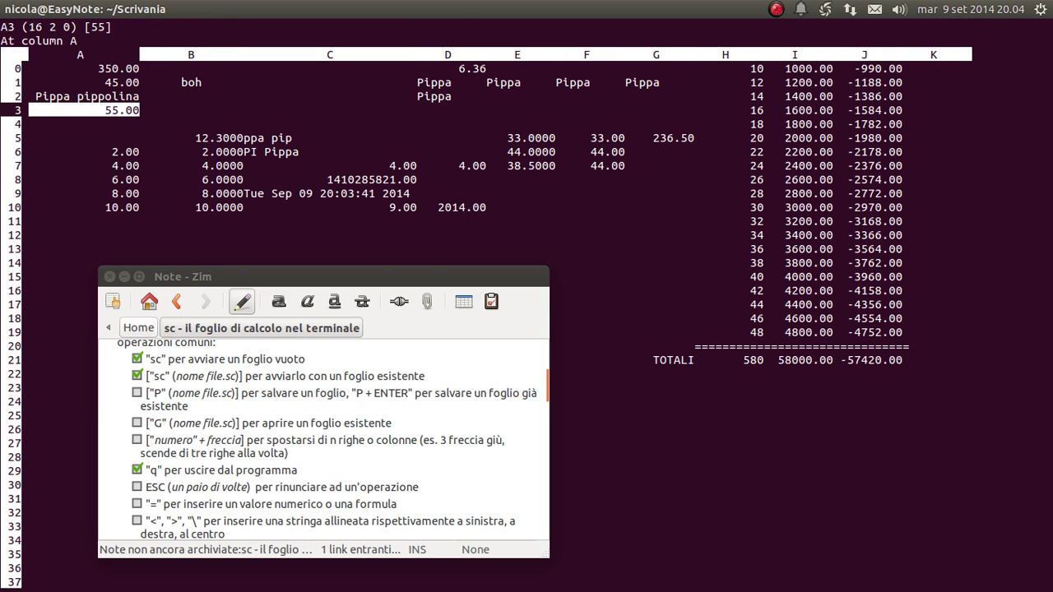
{"action": "key", "text": "Up"}
{"action": "key", "text": "Up"}
{"action": "key", "text": "Up"}
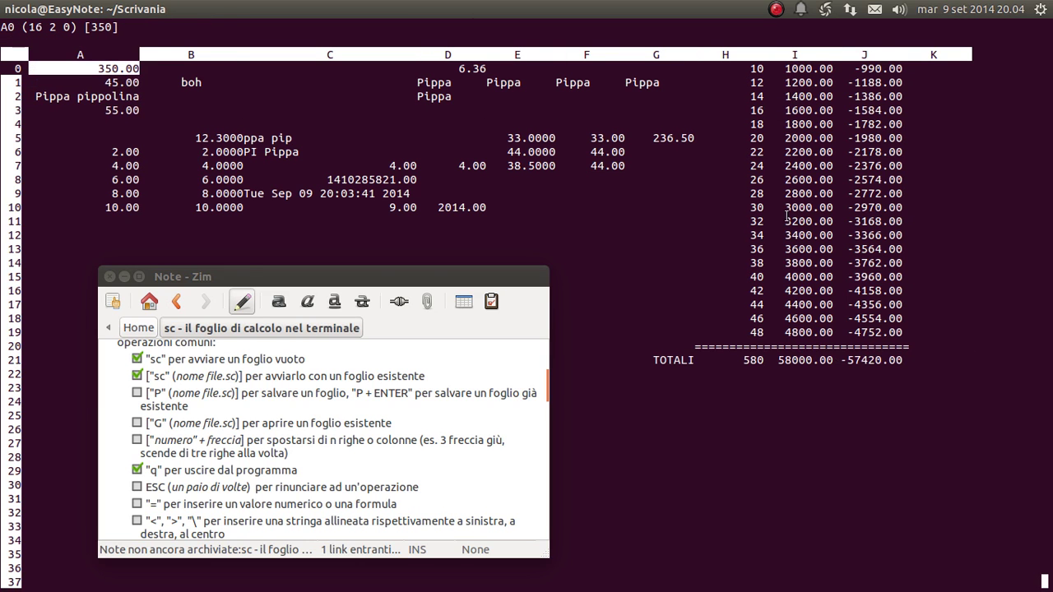
Move the Zim note right and tick the 'P' (nome file.sc) save-a-sheet checklist item.
{"action": "mouse_move", "coordinate": [269, 276]}
{"action": "left_mouse_down"}
{"action": "mouse_move", "coordinate": [629, 268]}
{"action": "mouse_move", "coordinate": [772, 313]}
{"action": "left_mouse_up"}
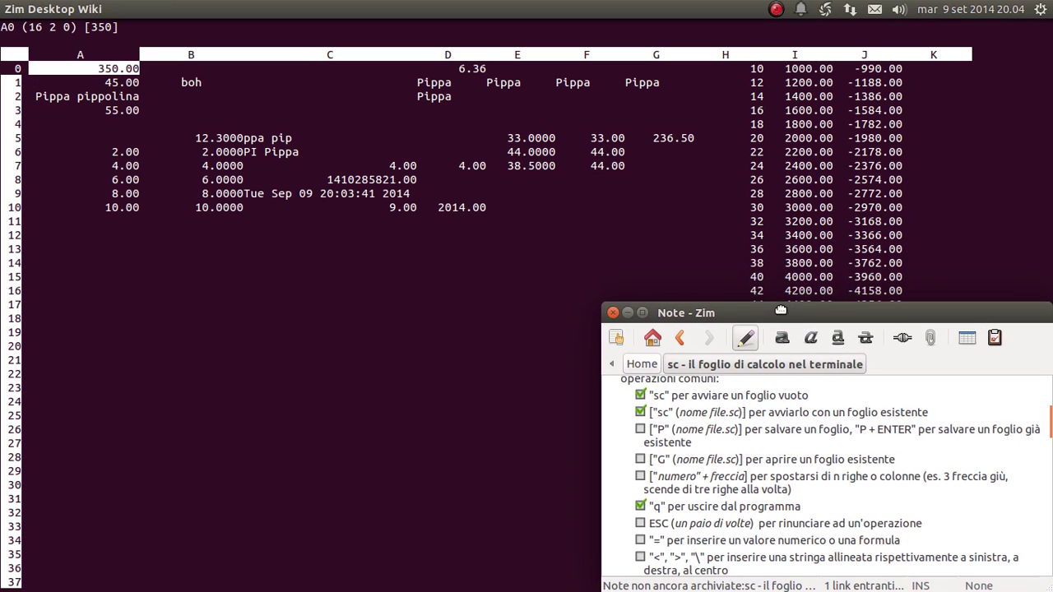
{"action": "left_click", "coordinate": [102, 58]}
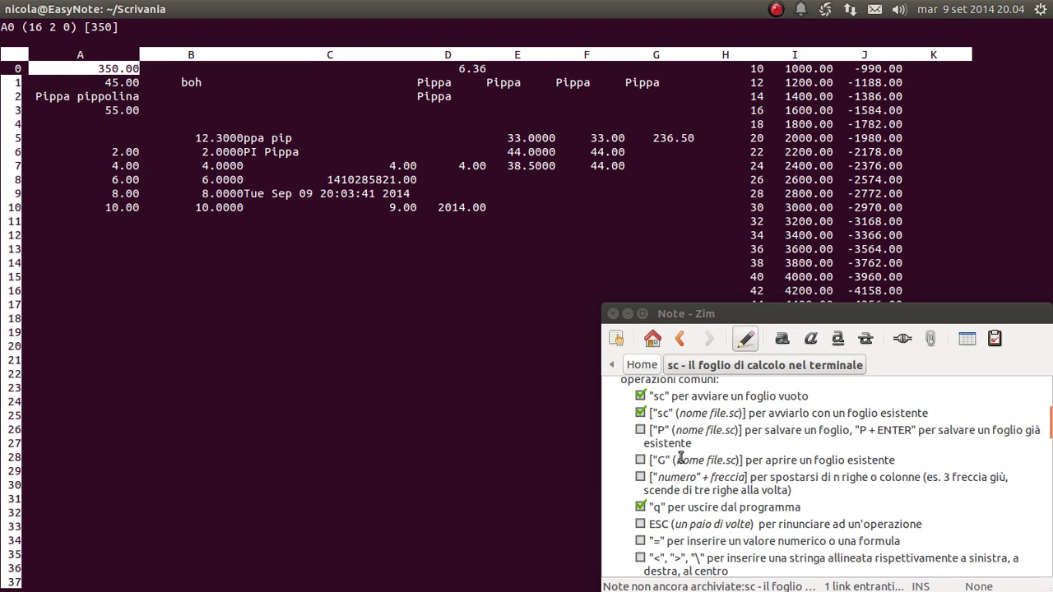
{"action": "left_click", "coordinate": [855, 430]}
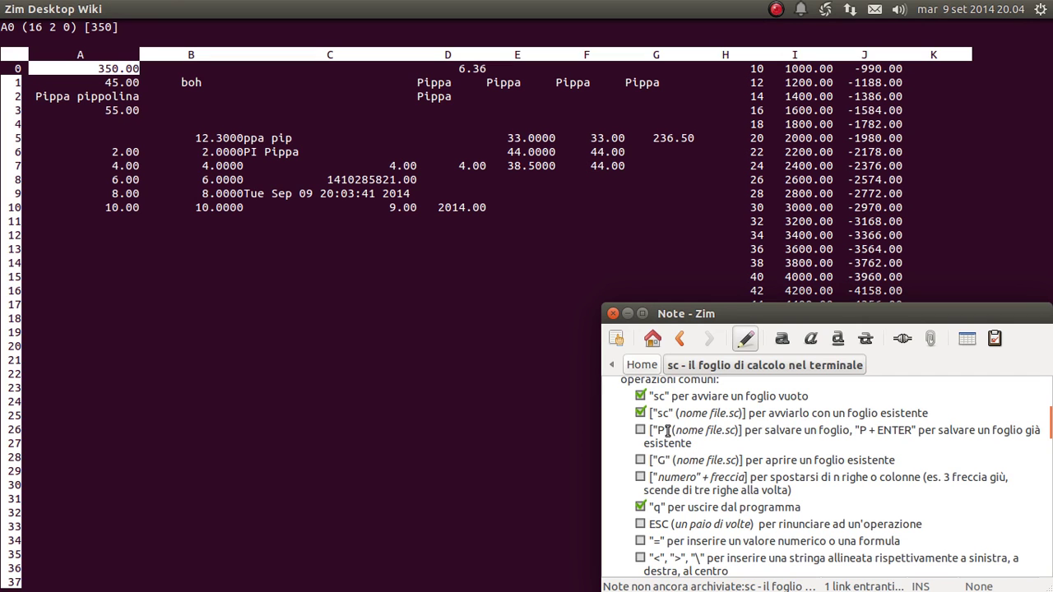
{"action": "left_click", "coordinate": [720, 430]}
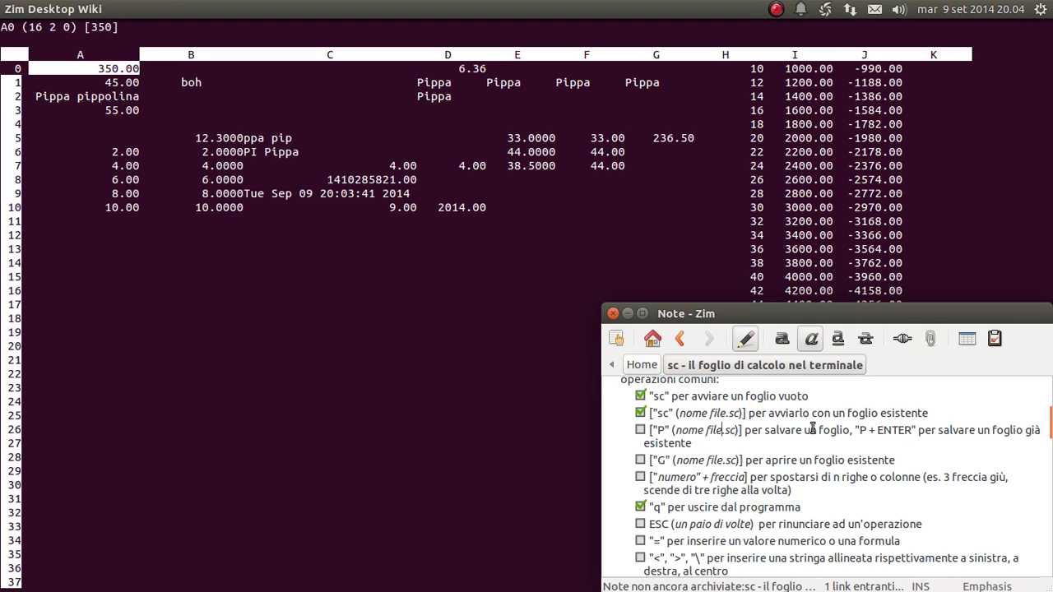
{"action": "left_click_drag", "start_coordinate": [916, 429], "coordinate": [859, 429]}
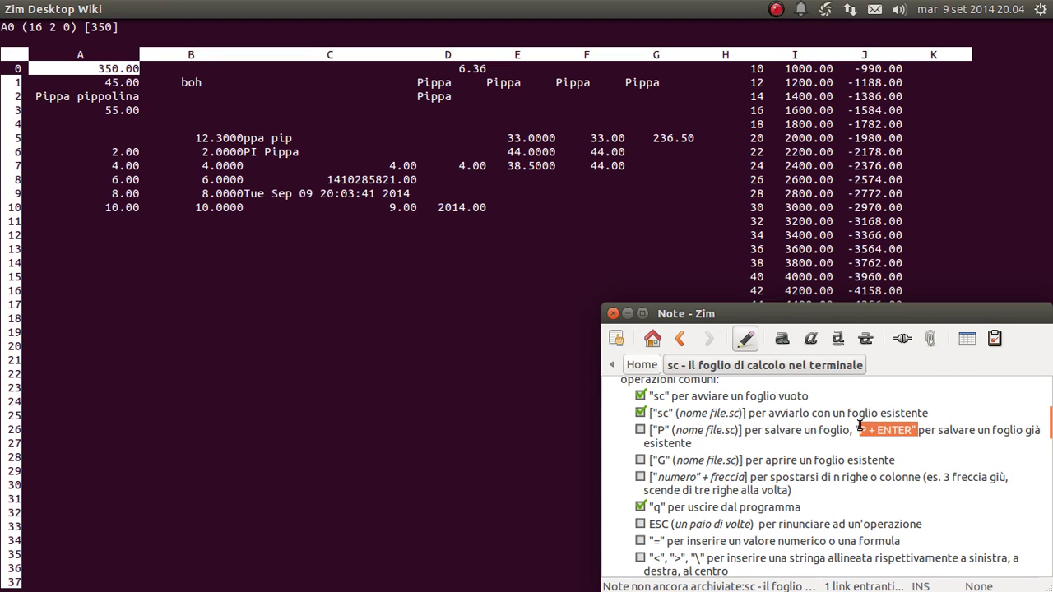
{"action": "left_click", "coordinate": [640, 429]}
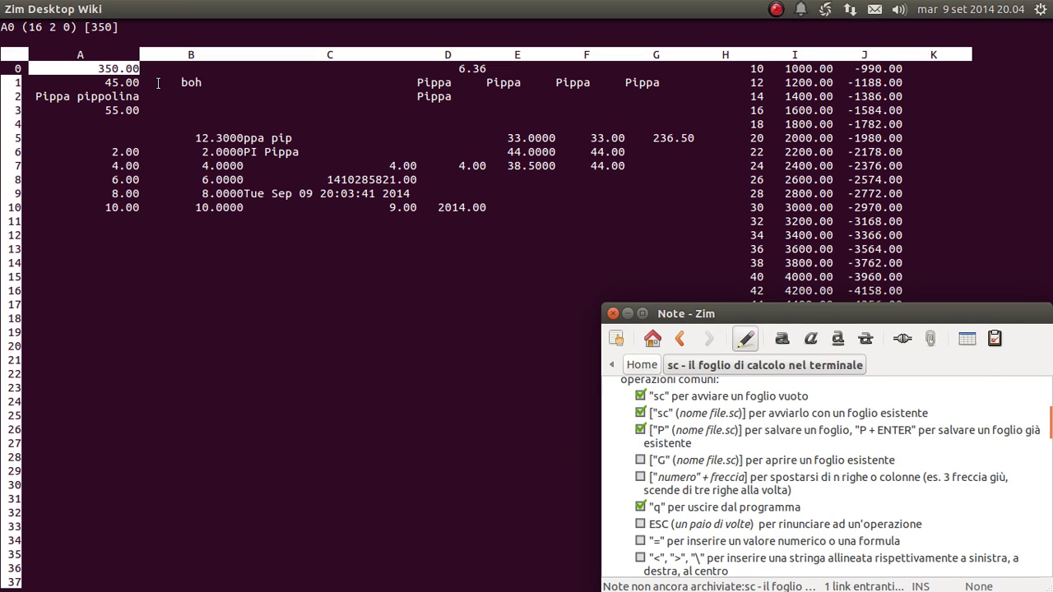
{"action": "left_click", "coordinate": [298, 247]}
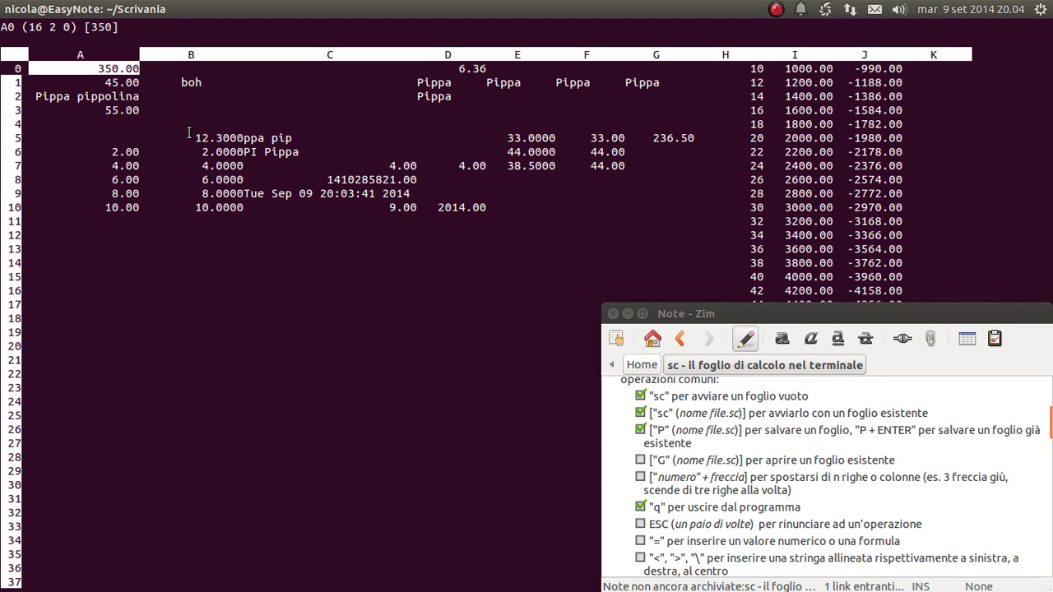
Try the sc save command, cancelling an accidental row/column pull prompt along the way.
{"action": "key", "text": "p"}
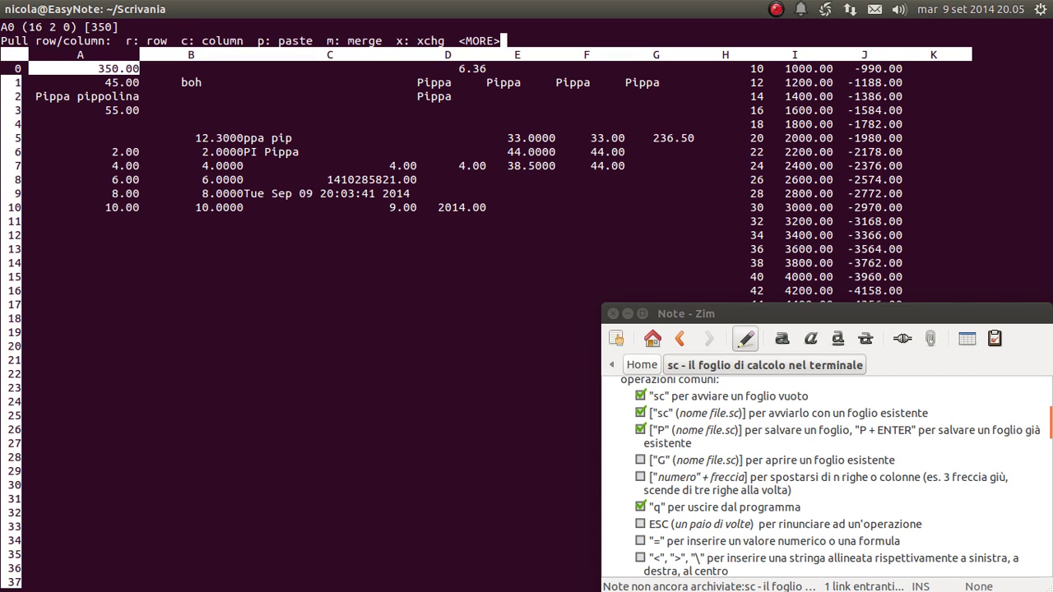
{"action": "key", "text": "Return"}
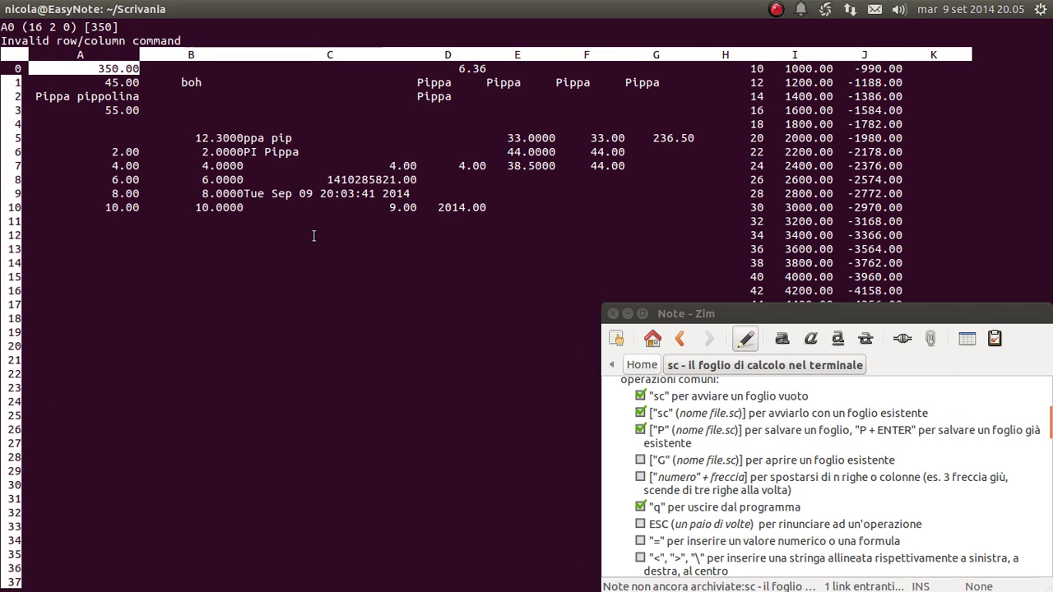
{"action": "key", "text": "P"}
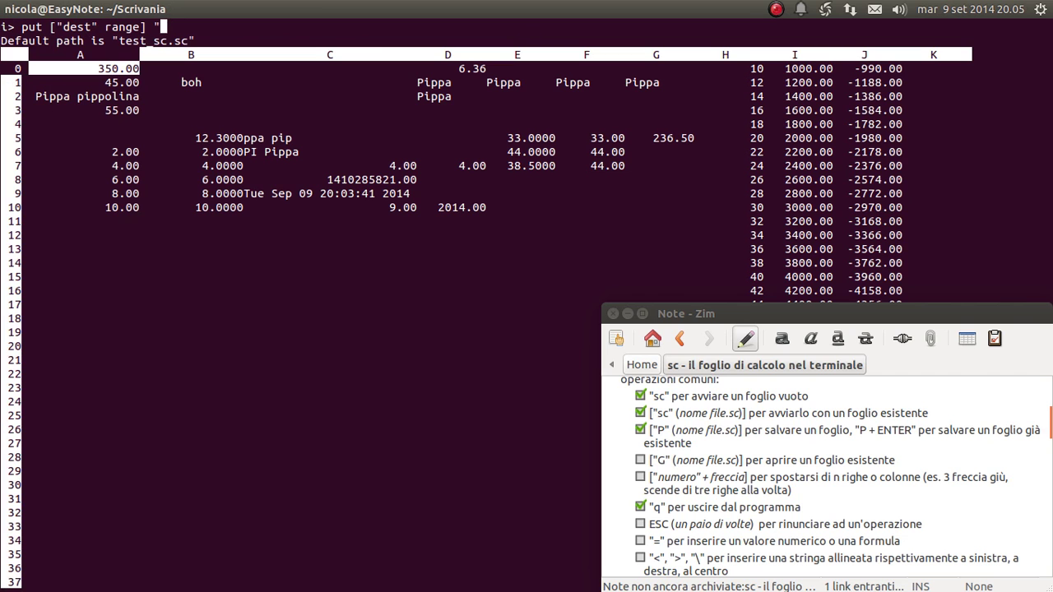
{"action": "key", "text": "Return"}
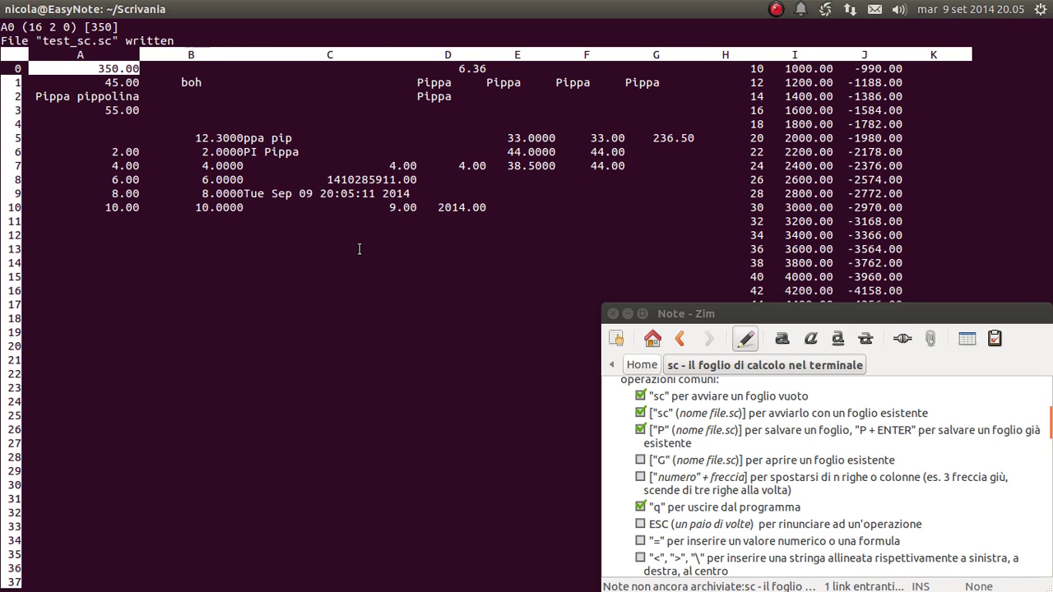
{"action": "key", "text": "p"}
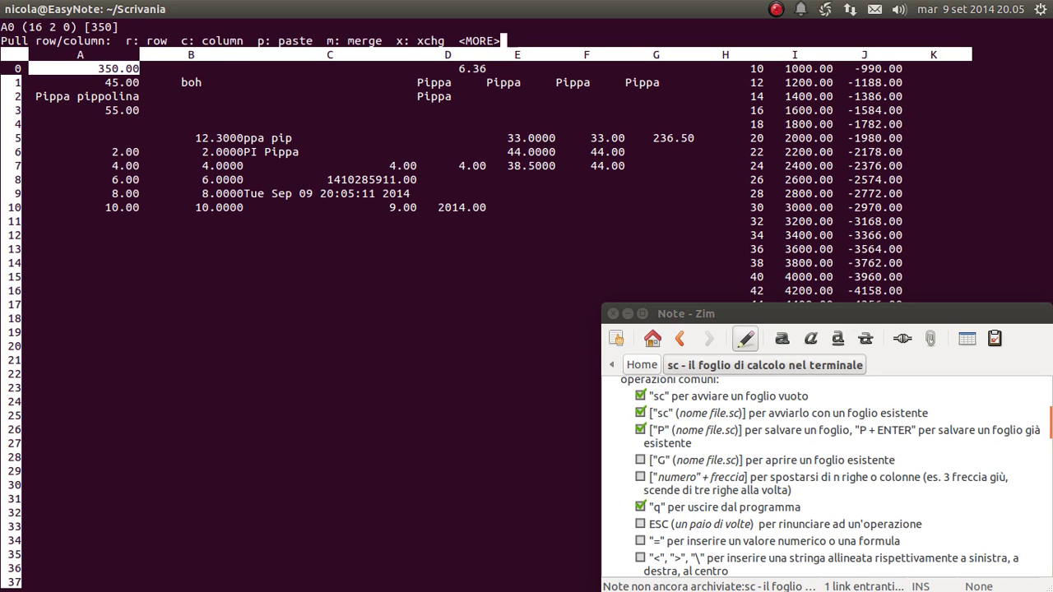
{"action": "key", "text": "Return"}
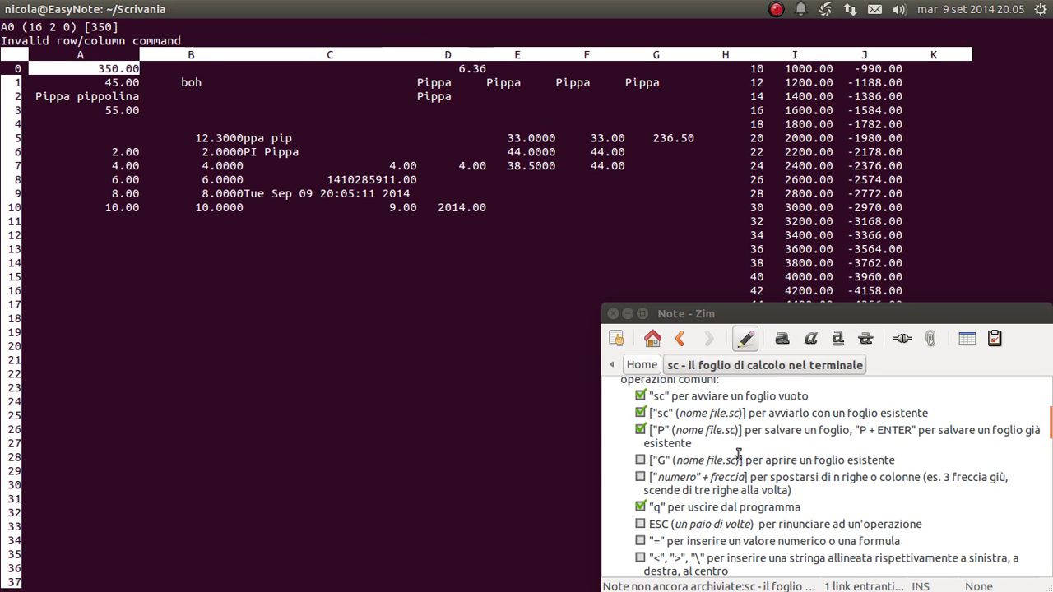
Save the sheet to test_sc.sc, getting the 'File "test_sc.sc" written' confirmation.
{"action": "double_click", "coordinate": [658, 430]}
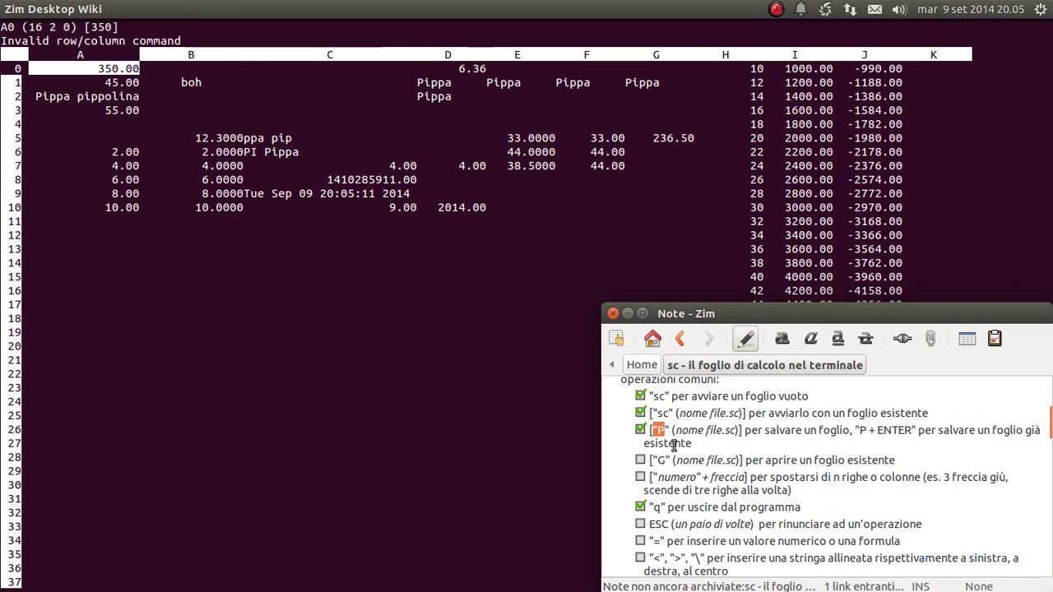
{"action": "left_click", "coordinate": [663, 432]}
{"action": "left_click", "coordinate": [134, 121]}
{"action": "key", "text": "P"}
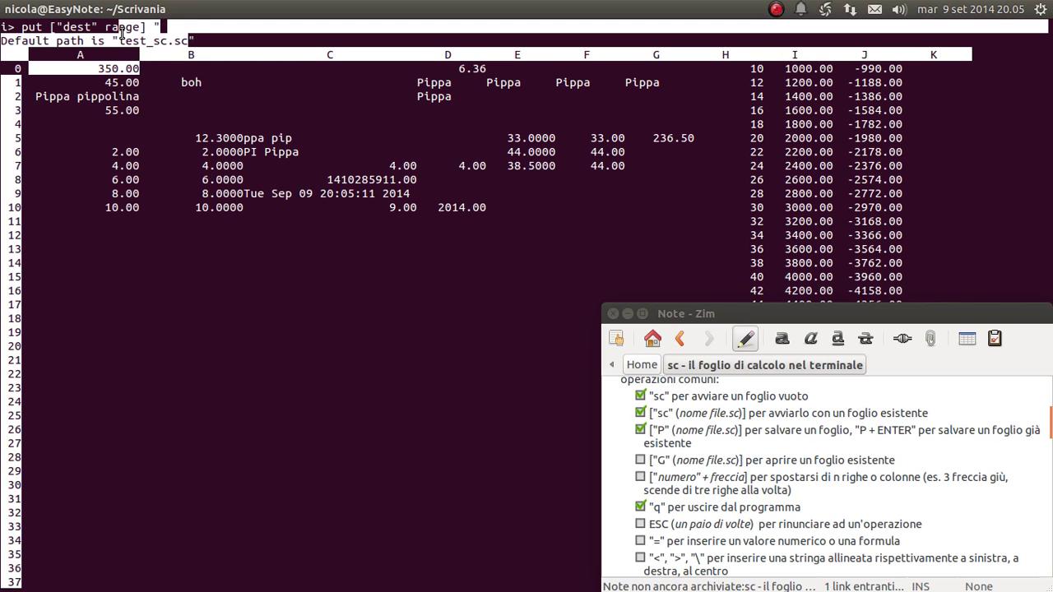
{"action": "left_click_drag", "start_coordinate": [127, 31], "coordinate": [130, 35]}
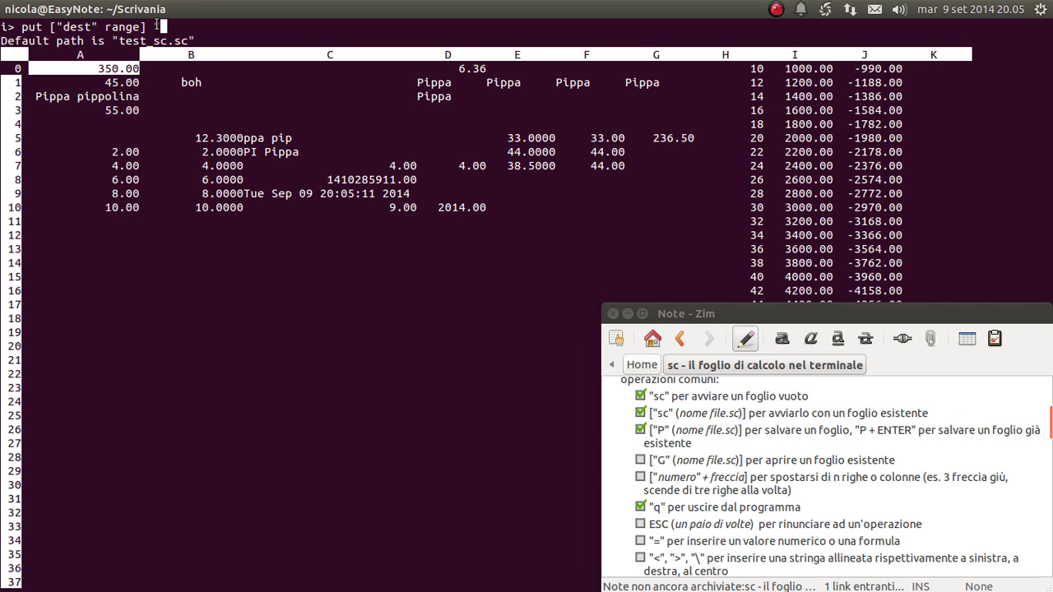
{"action": "key", "text": "Return"}
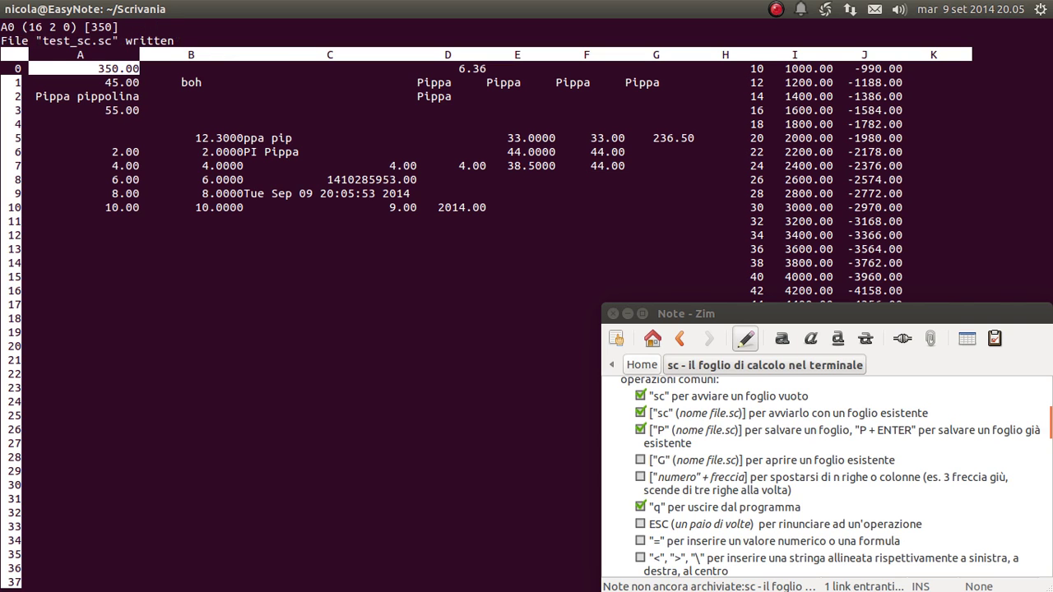
{"action": "left_click_drag", "start_coordinate": [183, 40], "coordinate": [122, 38]}
{"action": "left_click", "coordinate": [151, 38]}
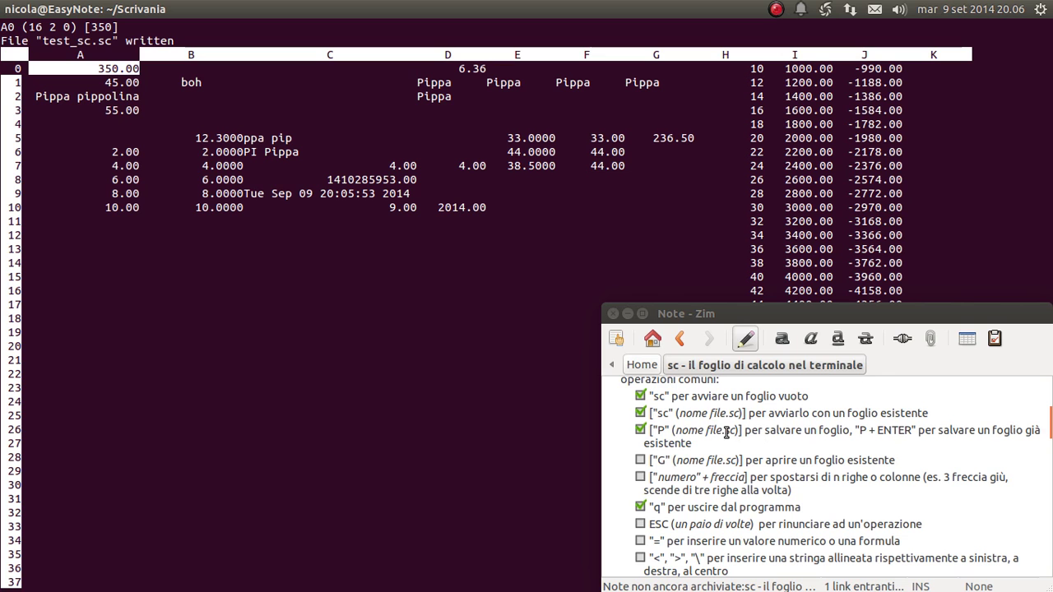
From cell A7, put the sheet into a new file named 'nuovo foglio.sc'.
{"action": "key", "text": "Down"}
{"action": "key", "text": "Down"}
{"action": "key", "text": "Down"}
{"action": "key", "text": "Down"}
{"action": "key", "text": "Down"}
{"action": "key", "text": "Down"}
{"action": "key", "text": "Down"}
{"action": "key", "text": "Down"}
{"action": "key", "text": "Down"}
{"action": "key", "text": "Down"}
{"action": "key", "text": "Down"}
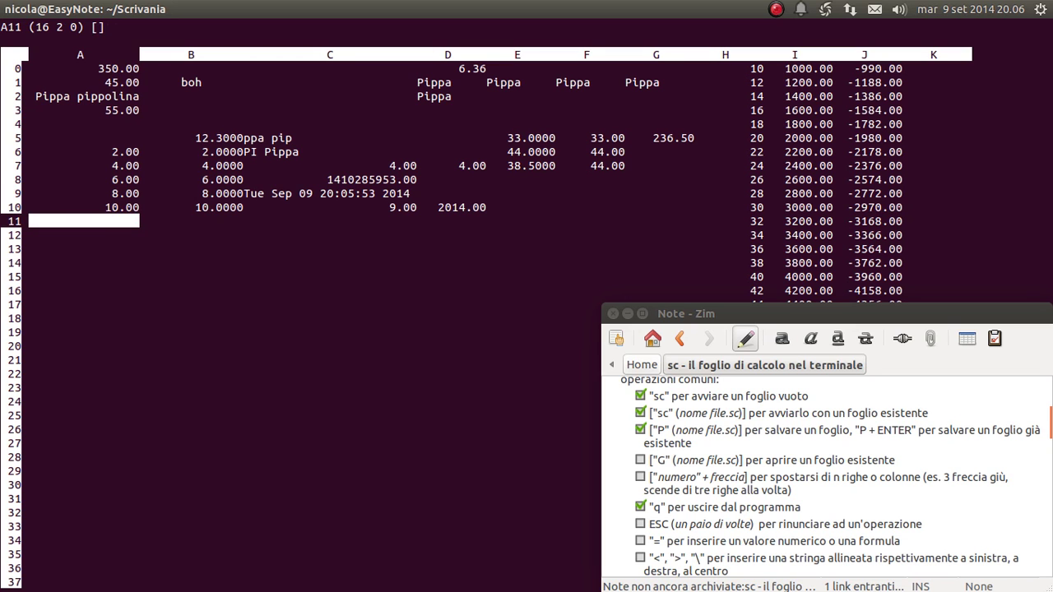
{"action": "key", "text": "Up"}
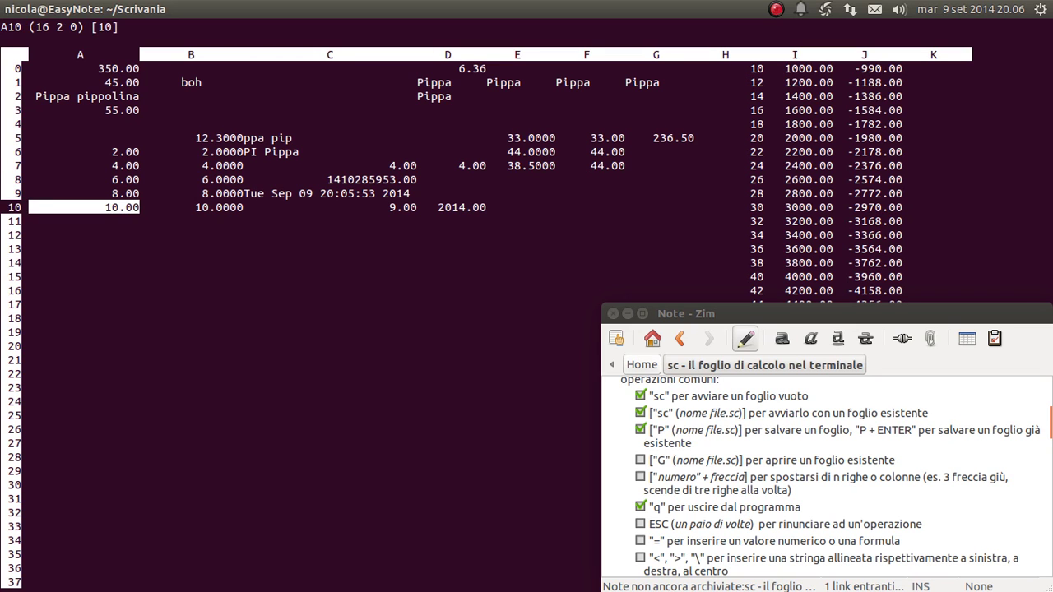
{"action": "key", "text": "Up"}
{"action": "key", "text": "Up"}
{"action": "key", "text": "Up"}
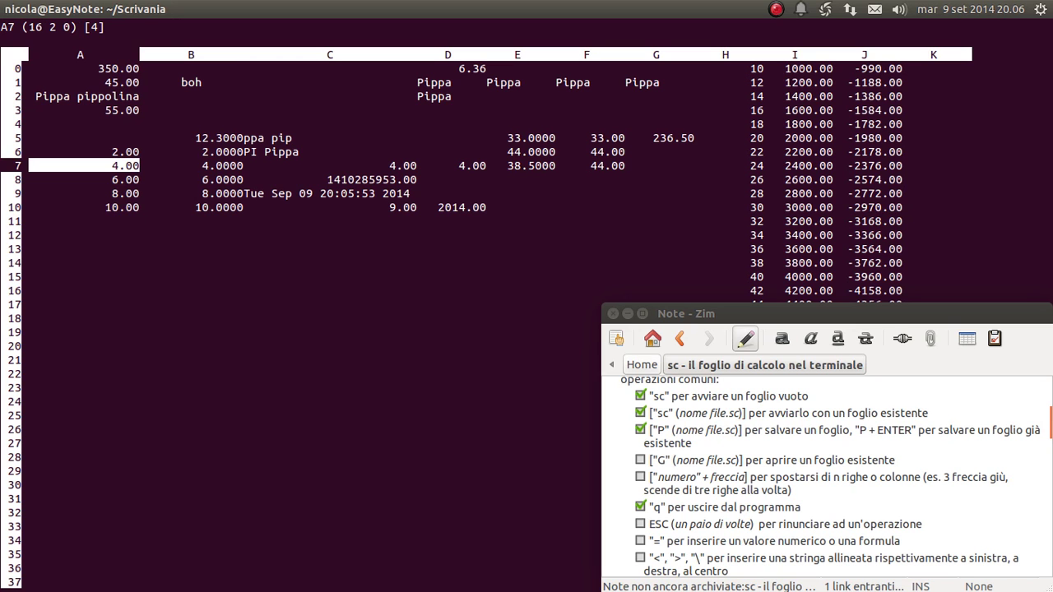
{"action": "key", "text": "P"}
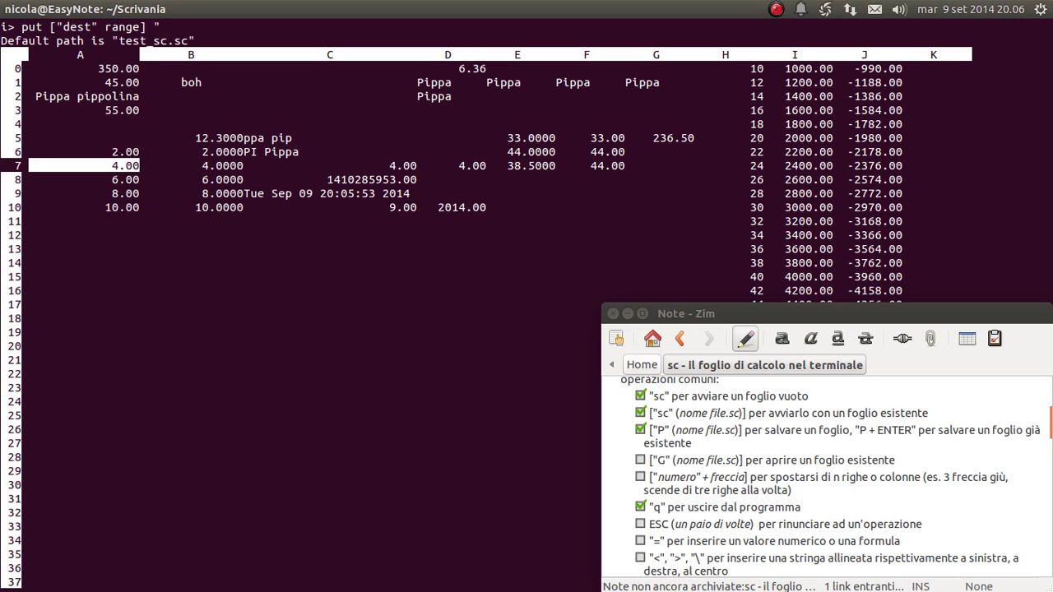
{"action": "type", "text": "nuovo"}
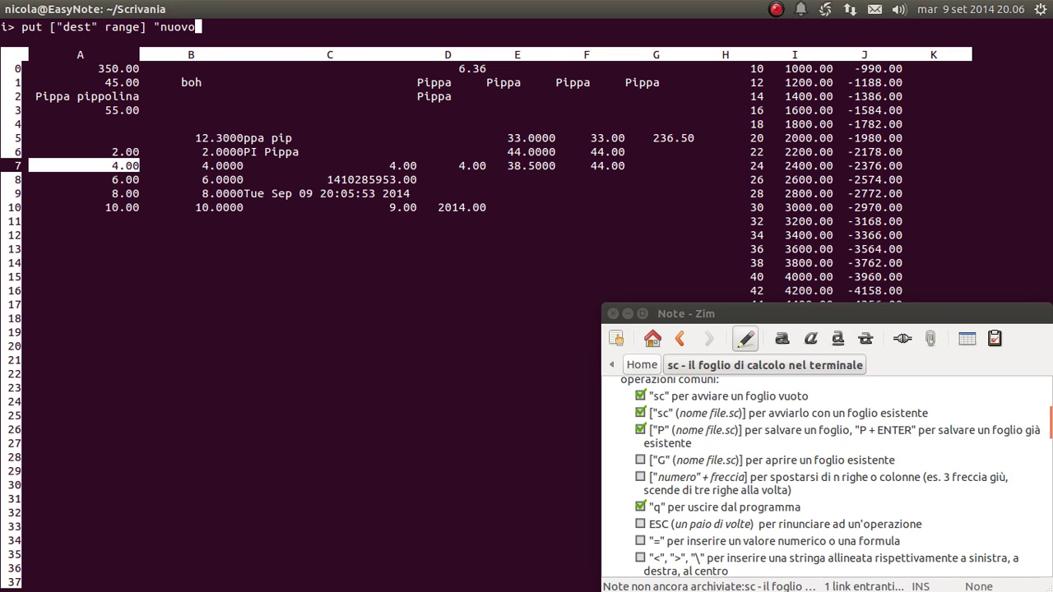
{"action": "type", "text": " foglio.sc"}
{"action": "key", "text": "Return"}
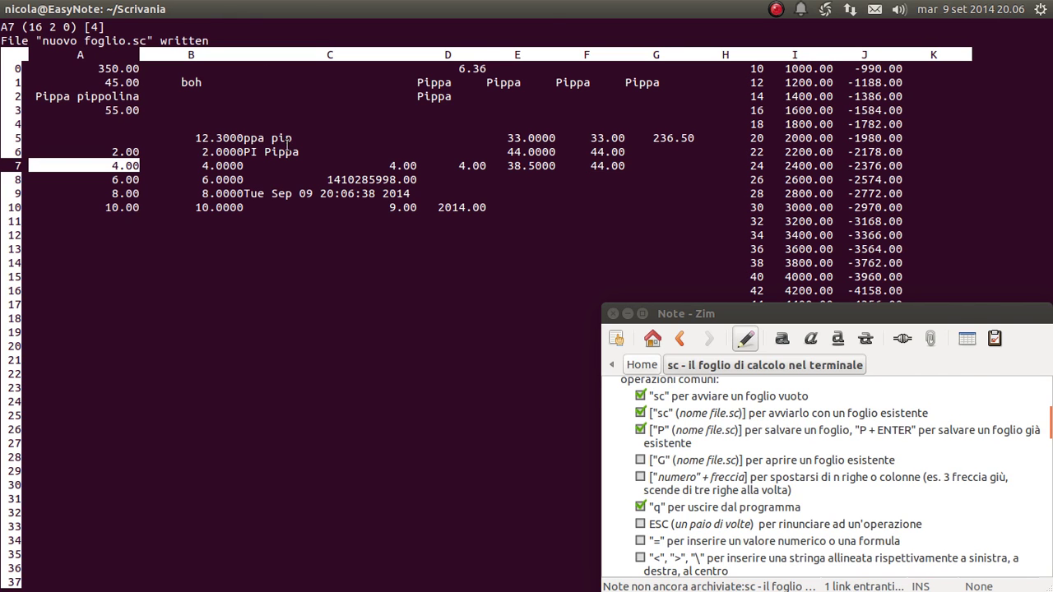
{"action": "key", "text": "alt+Tab"}
{"action": "key", "text": "alt+Tab"}
{"action": "key", "text": "alt+Tab"}
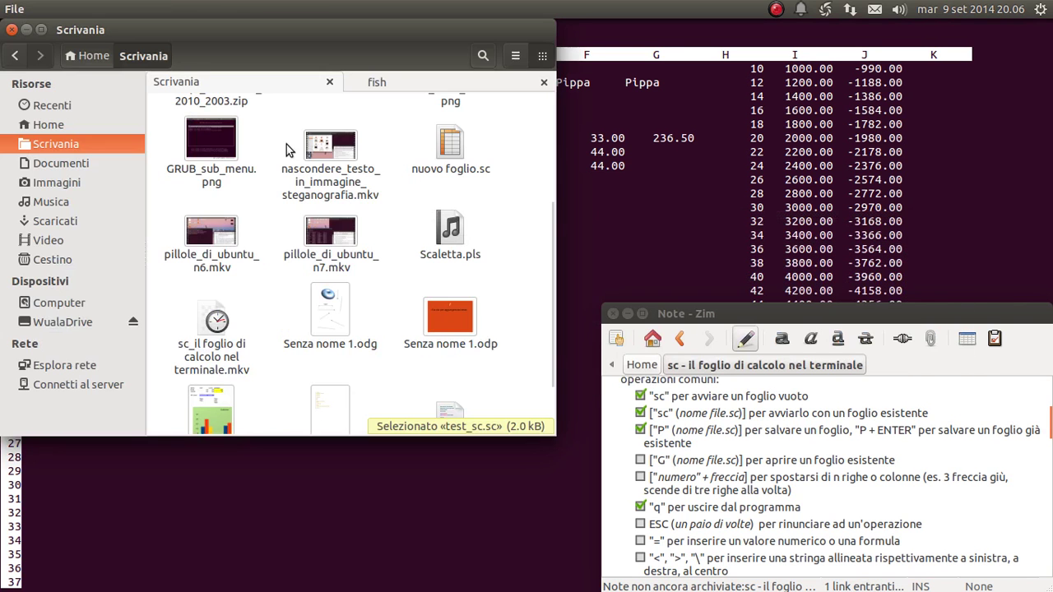
{"action": "scroll", "coordinate": [320, 238], "scroll_direction": "down", "scroll_amount": 2}
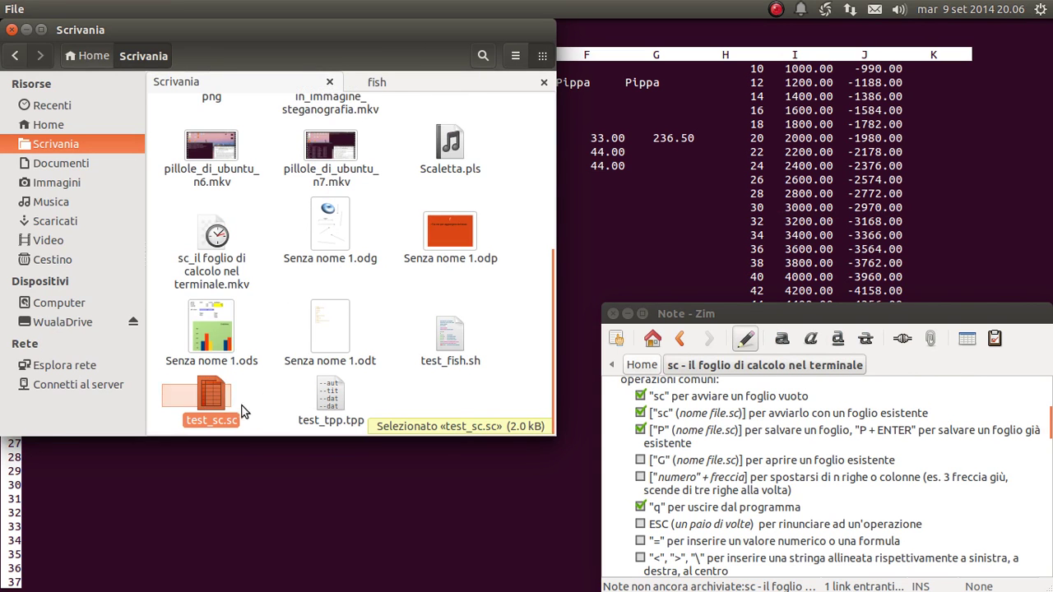
{"action": "scroll", "coordinate": [375, 306], "scroll_direction": "up", "scroll_amount": 3}
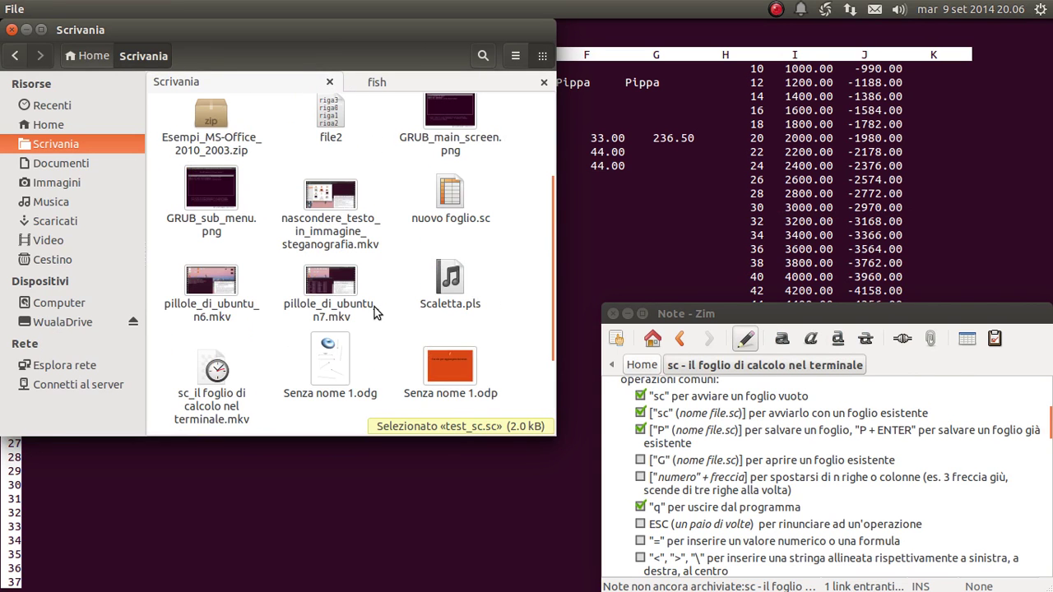
{"action": "left_click", "coordinate": [448, 195]}
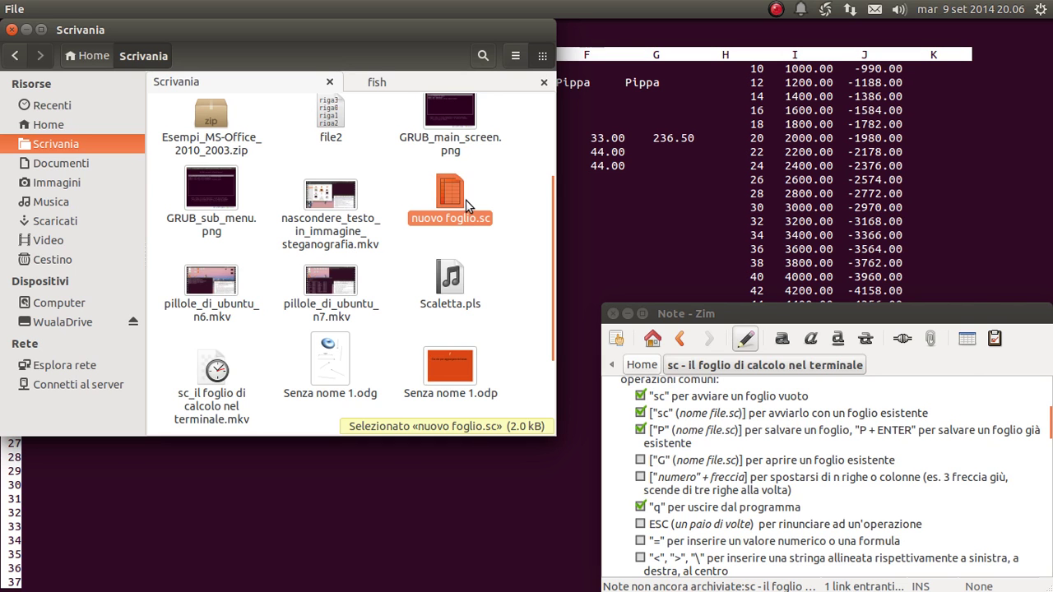
{"action": "left_click", "coordinate": [576, 247]}
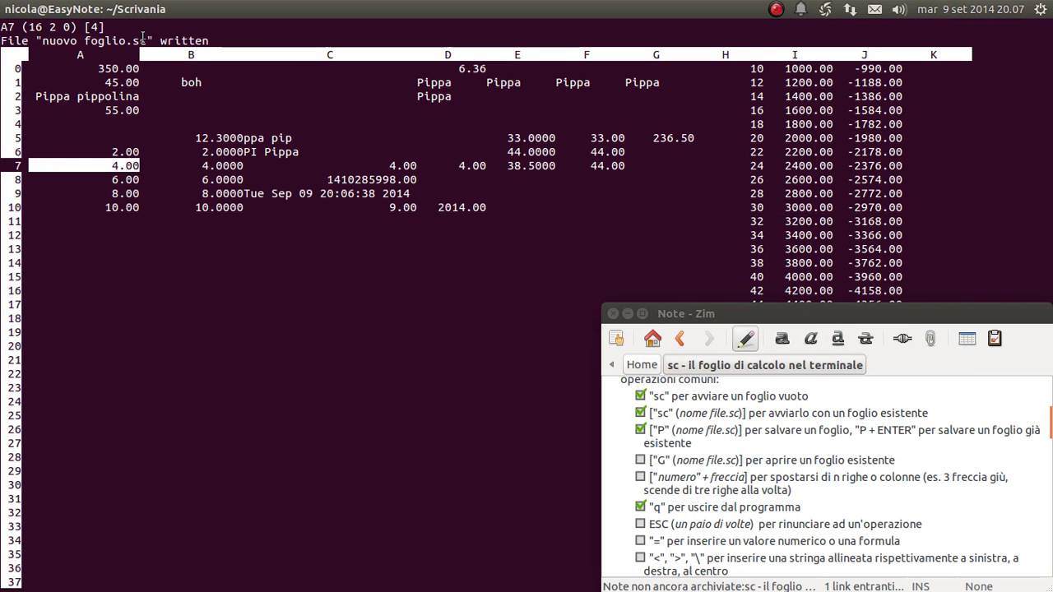
Rewrite nuovo foglio.sc and tick the G (open an existing file) item in the Zim checklist.
{"action": "key", "text": "shift+p"}
{"action": "key", "text": "Return"}
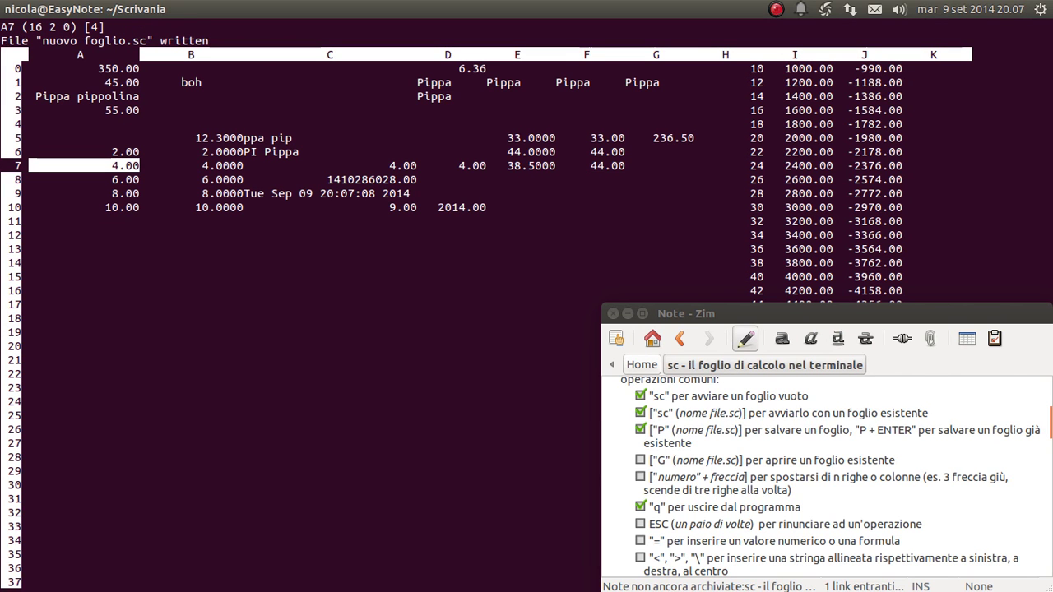
{"action": "key", "text": "Up"}
{"action": "key", "text": "Up"}
{"action": "key", "text": "Up"}
{"action": "key", "text": "Up"}
{"action": "key", "text": "Up"}
{"action": "key", "text": "Up"}
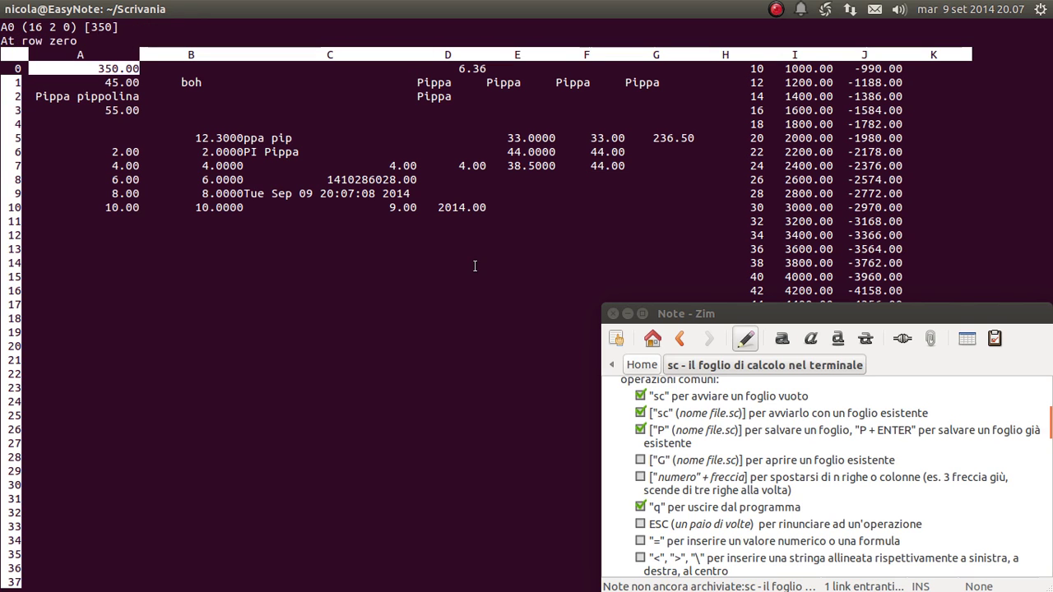
{"action": "left_click", "coordinate": [641, 463]}
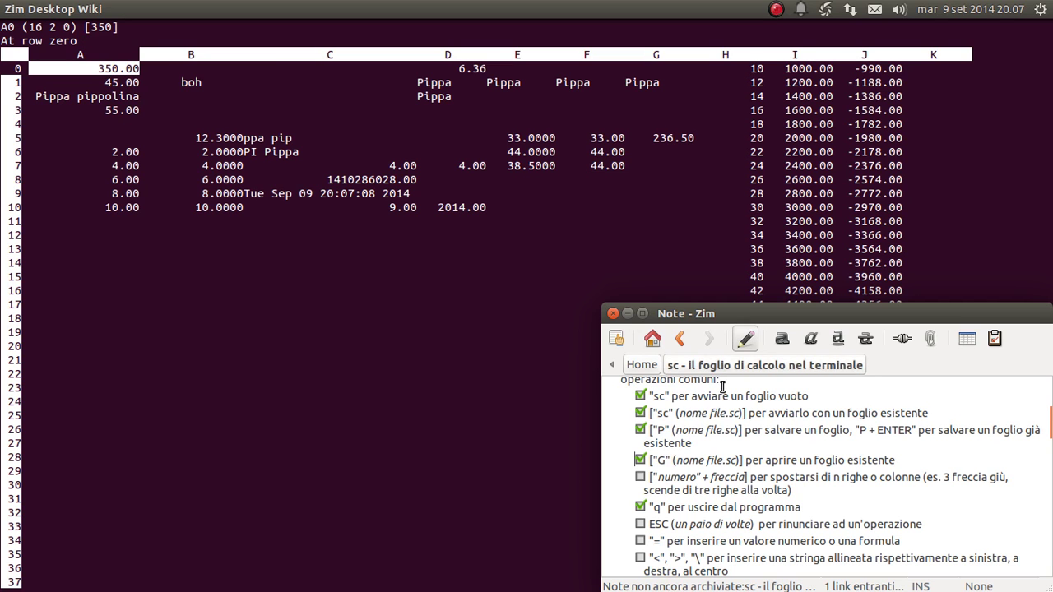
Select test_sc.sc in the Scrivania Files window and grab its name from the rename field.
{"action": "double_click", "coordinate": [662, 458]}
{"action": "left_click_drag", "start_coordinate": [689, 459], "coordinate": [722, 461]}
{"action": "left_click", "coordinate": [724, 464]}
{"action": "key", "text": "alt+Tab"}
{"action": "key", "text": "alt+Tab"}
{"action": "scroll", "coordinate": [357, 345], "scroll_direction": "down", "scroll_amount": 3}
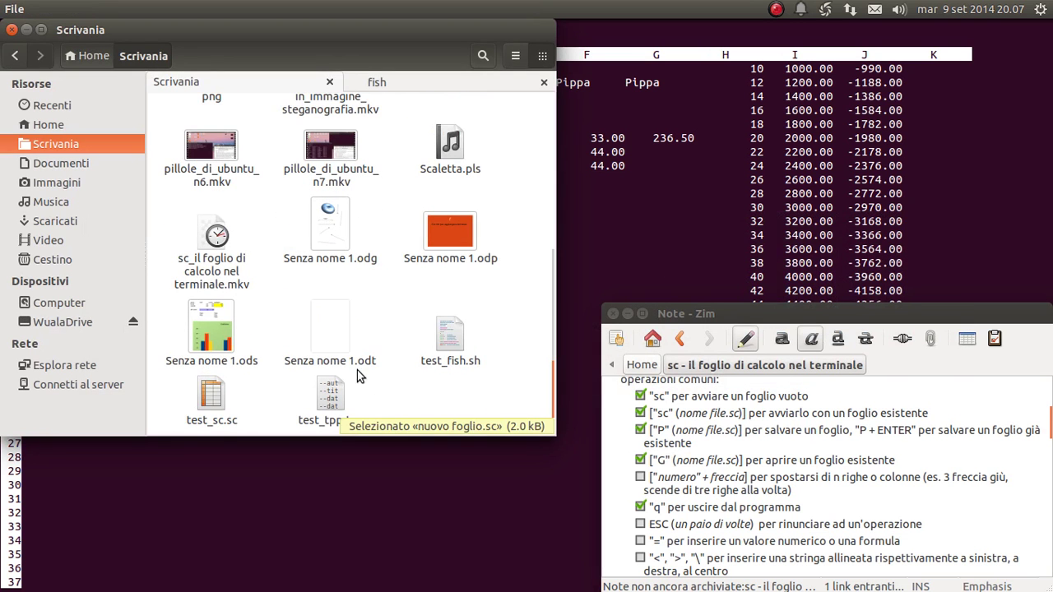
{"action": "left_click", "coordinate": [227, 390]}
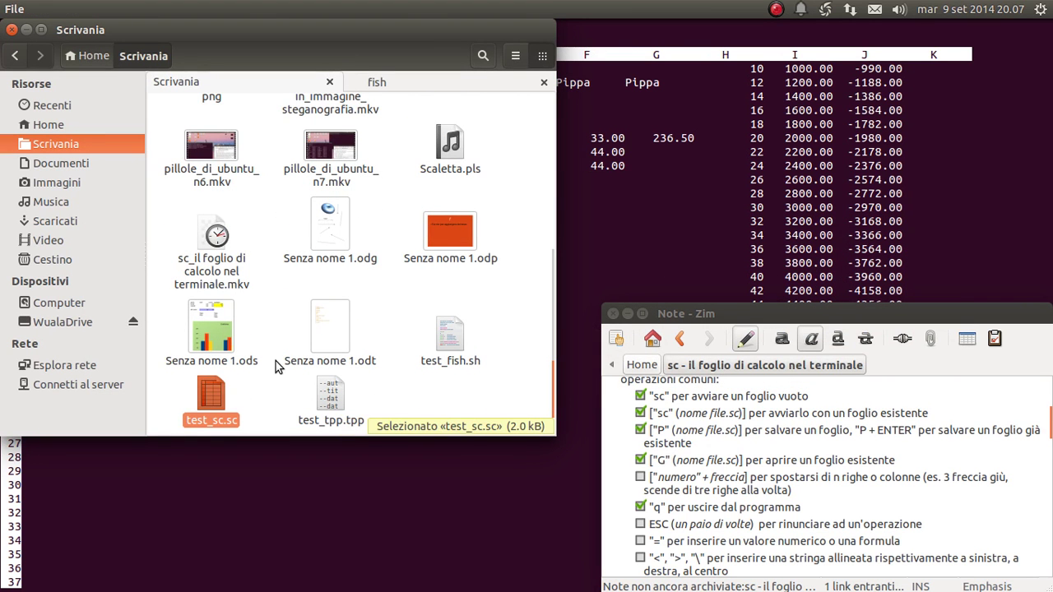
{"action": "key", "text": "F2"}
{"action": "key", "text": "Escape"}
{"action": "key", "text": "alt+Tab"}
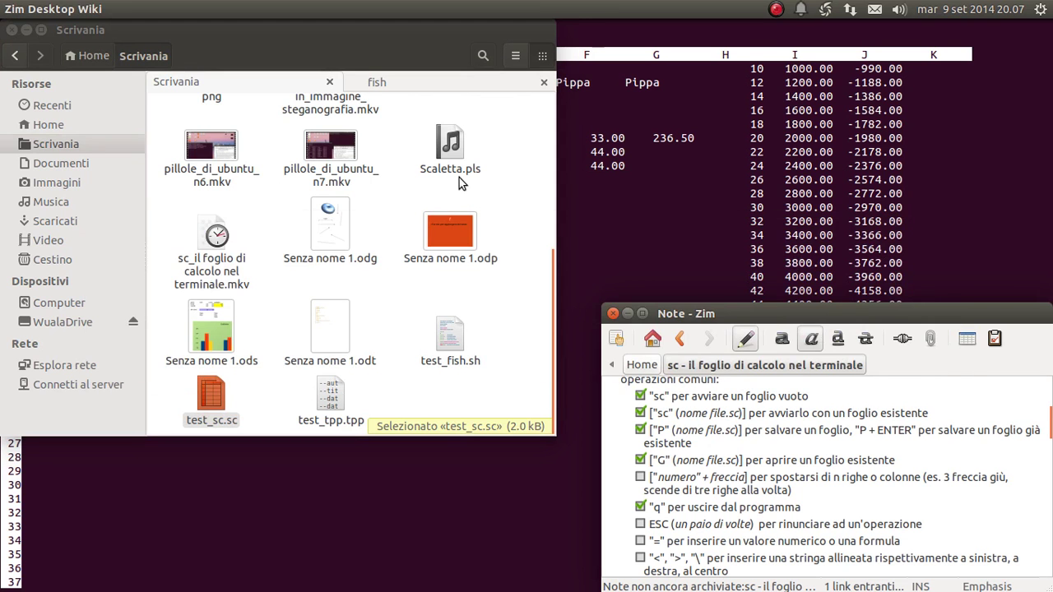
{"action": "key", "text": "alt+Tab"}
{"action": "key", "text": "alt+Tab"}
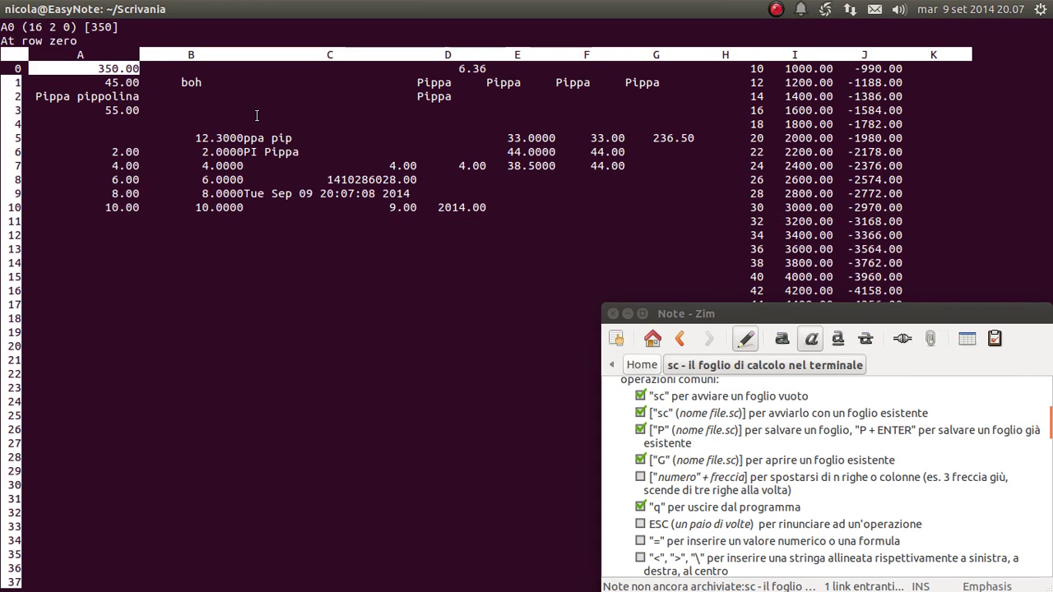
Load test_sc.sc by pasting its name into sc's G open-file prompt.
{"action": "key", "text": "G"}
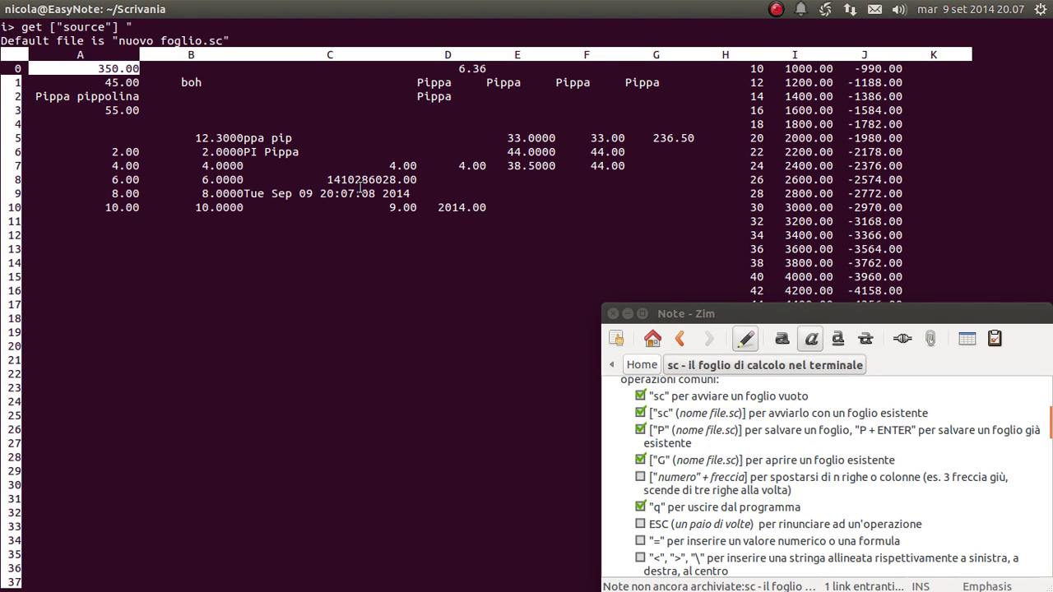
{"action": "right_click", "coordinate": [145, 30]}
{"action": "left_click", "coordinate": [187, 121]}
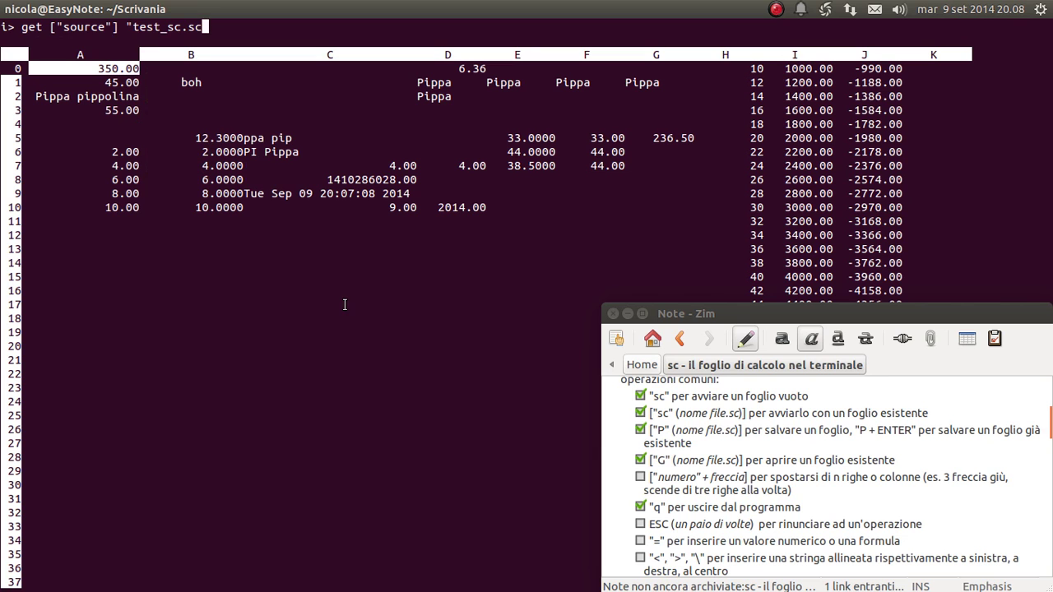
{"action": "key", "text": "Return"}
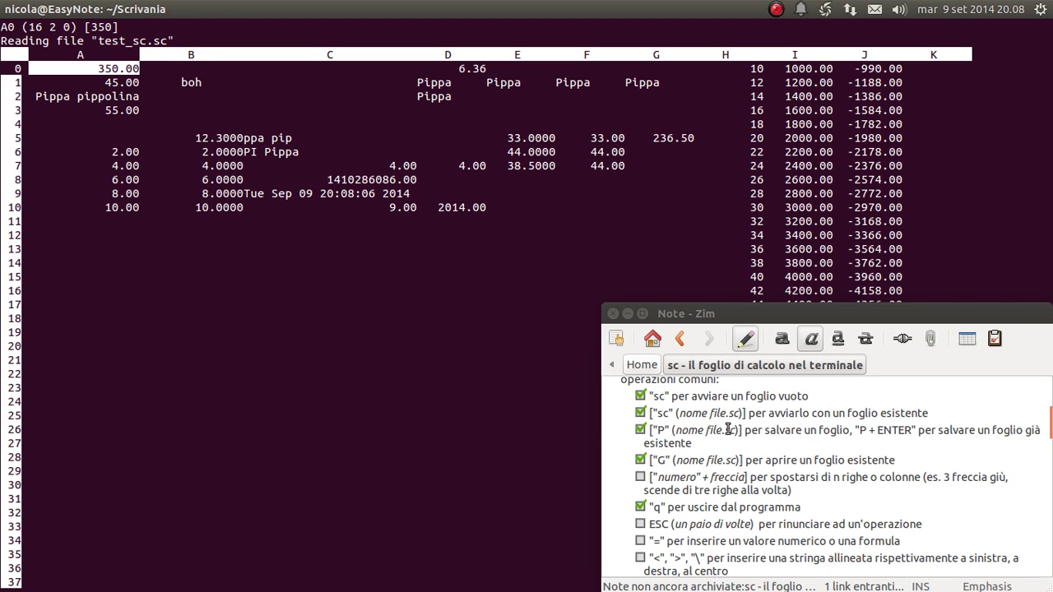
{"action": "left_click_drag", "start_coordinate": [800, 414], "coordinate": [700, 414]}
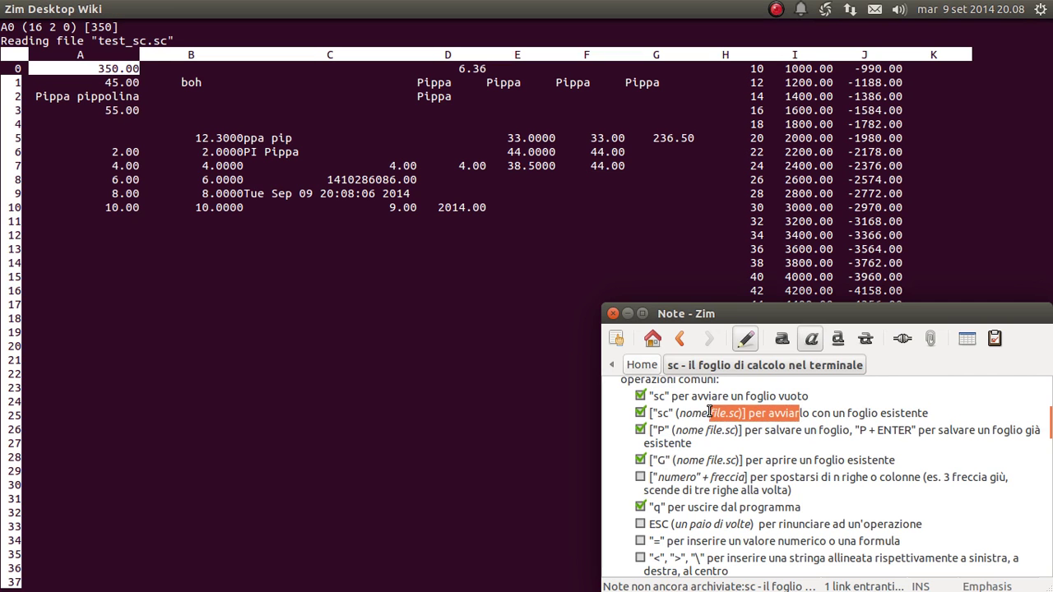
{"action": "left_click", "coordinate": [702, 400]}
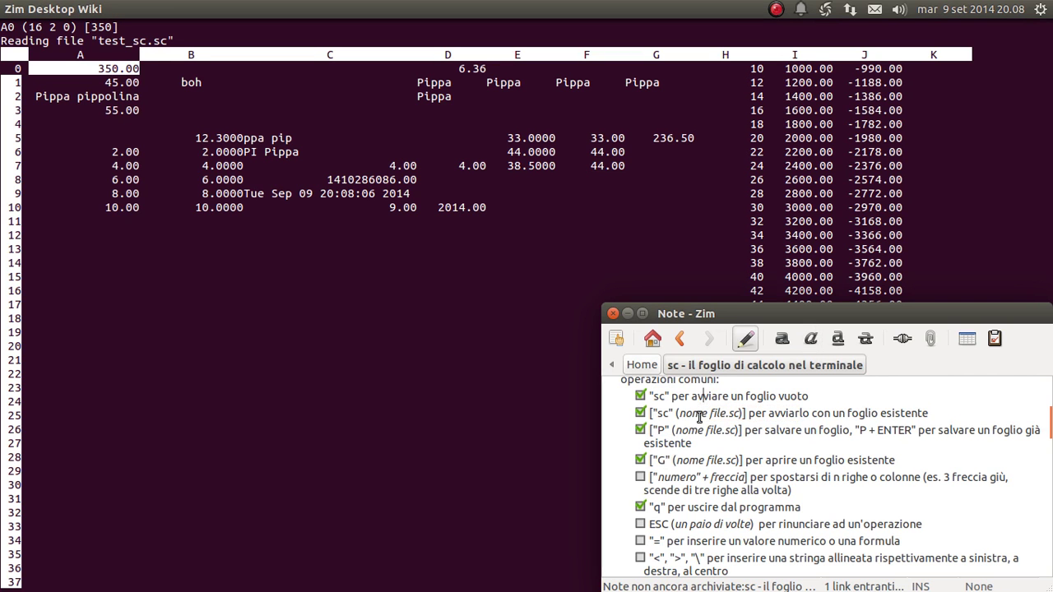
{"action": "left_click", "coordinate": [697, 430]}
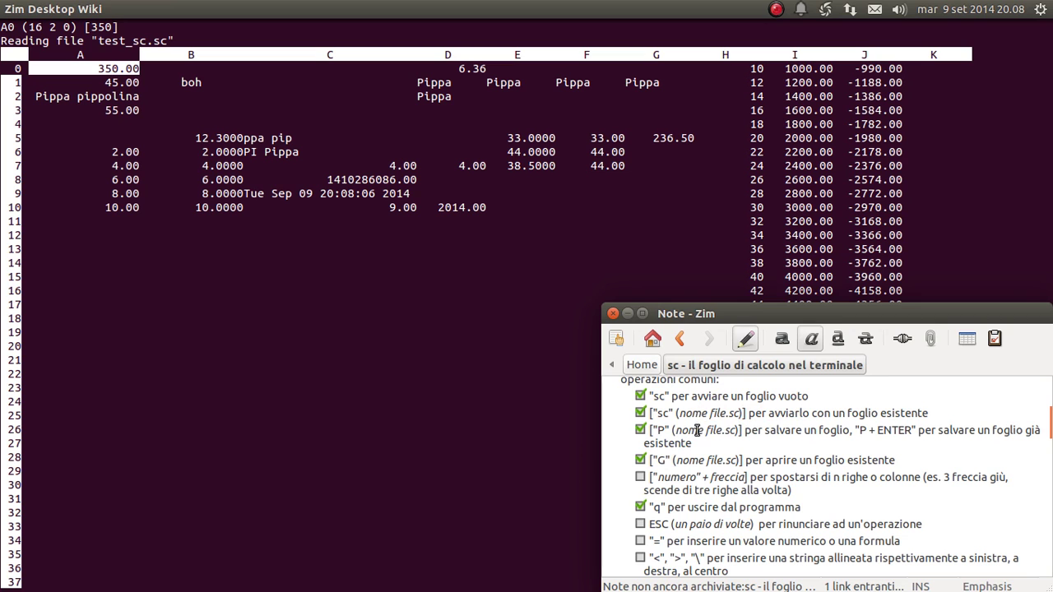
{"action": "left_click", "coordinate": [738, 430]}
{"action": "left_click_drag", "start_coordinate": [753, 430], "coordinate": [668, 428]}
{"action": "left_click", "coordinate": [718, 443]}
{"action": "left_click", "coordinate": [715, 456]}
{"action": "left_click_drag", "start_coordinate": [896, 460], "coordinate": [658, 458]}
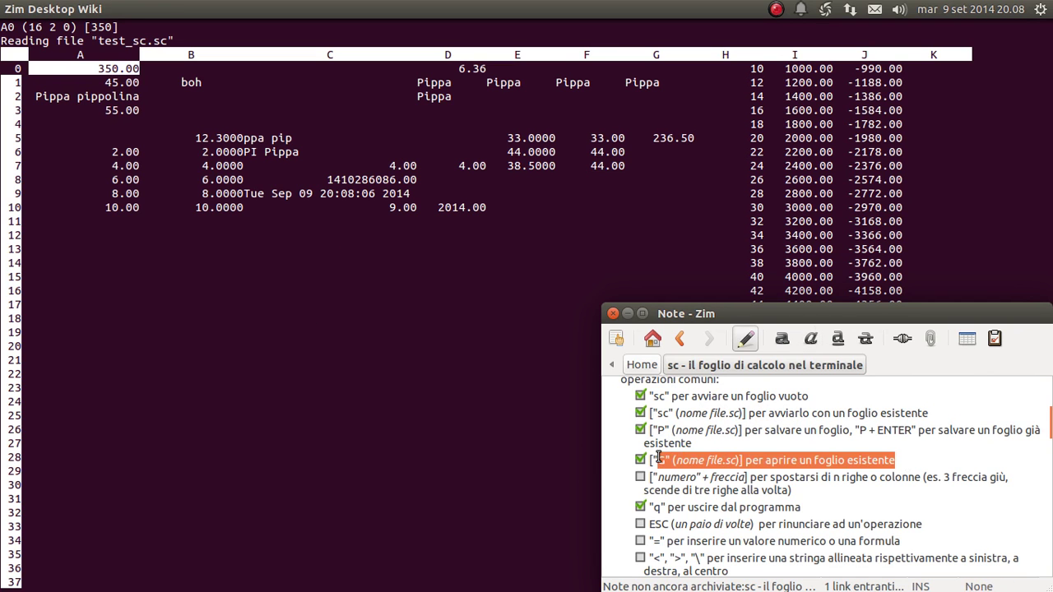
{"action": "left_click", "coordinate": [714, 459]}
{"action": "scroll", "coordinate": [714, 460], "scroll_direction": "down", "scroll_amount": 2}
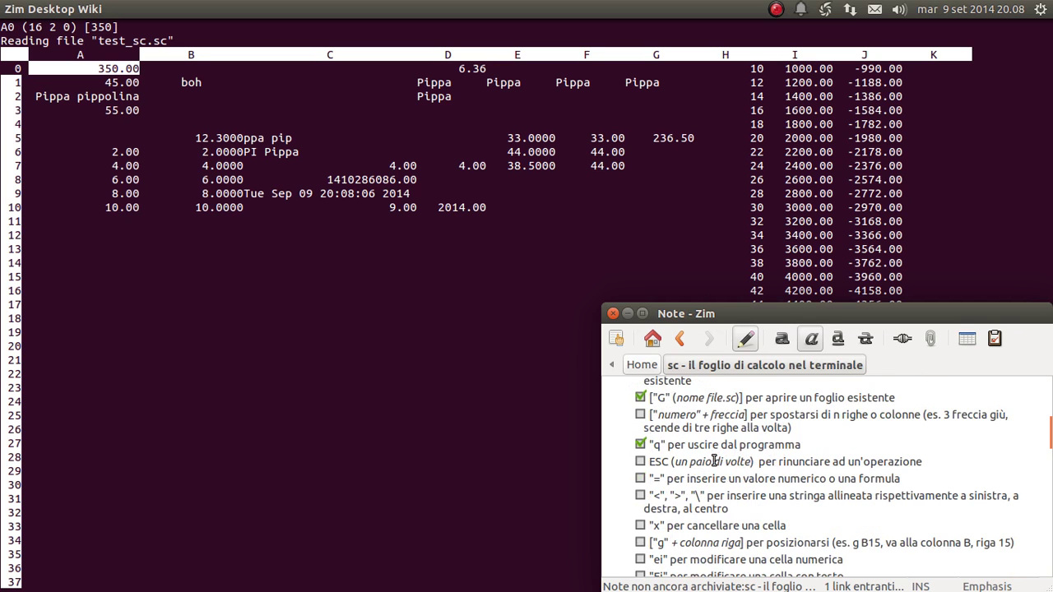
{"action": "scroll", "coordinate": [714, 460], "scroll_direction": "up", "scroll_amount": 1}
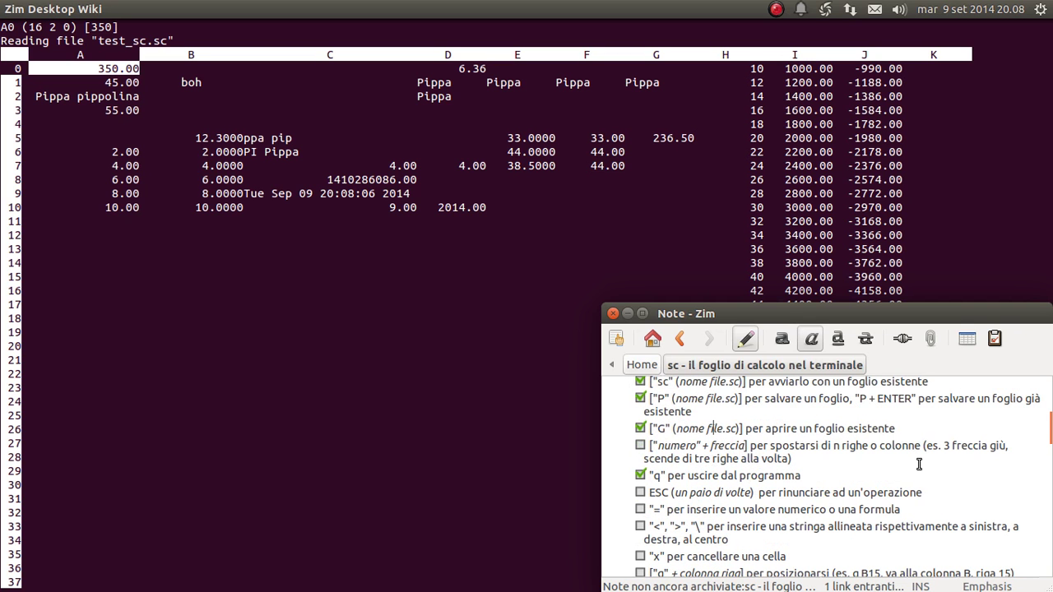
{"action": "left_click", "coordinate": [177, 216]}
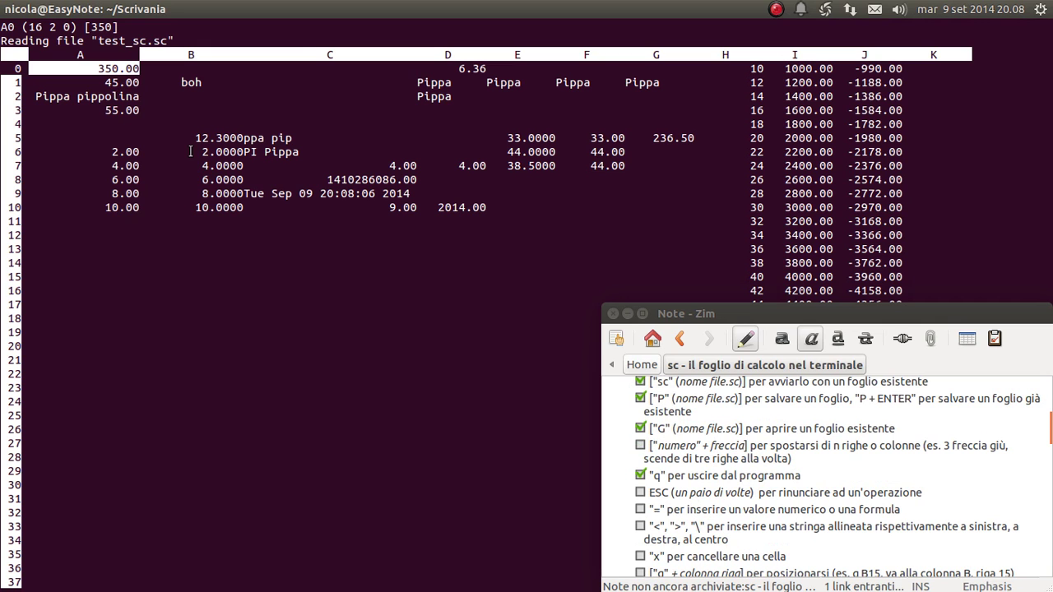
{"action": "key", "text": "Down"}
{"action": "key", "text": "Down"}
{"action": "key", "text": "Down"}
{"action": "key", "text": "Down"}
{"action": "key", "text": "Down"}
{"action": "key", "text": "Down"}
{"action": "key", "text": "Down"}
{"action": "key", "text": "Down"}
{"action": "key", "text": "Down"}
{"action": "key", "text": "Down"}
{"action": "key", "text": "Down"}
{"action": "key", "text": "Down"}
{"action": "key", "text": "Down"}
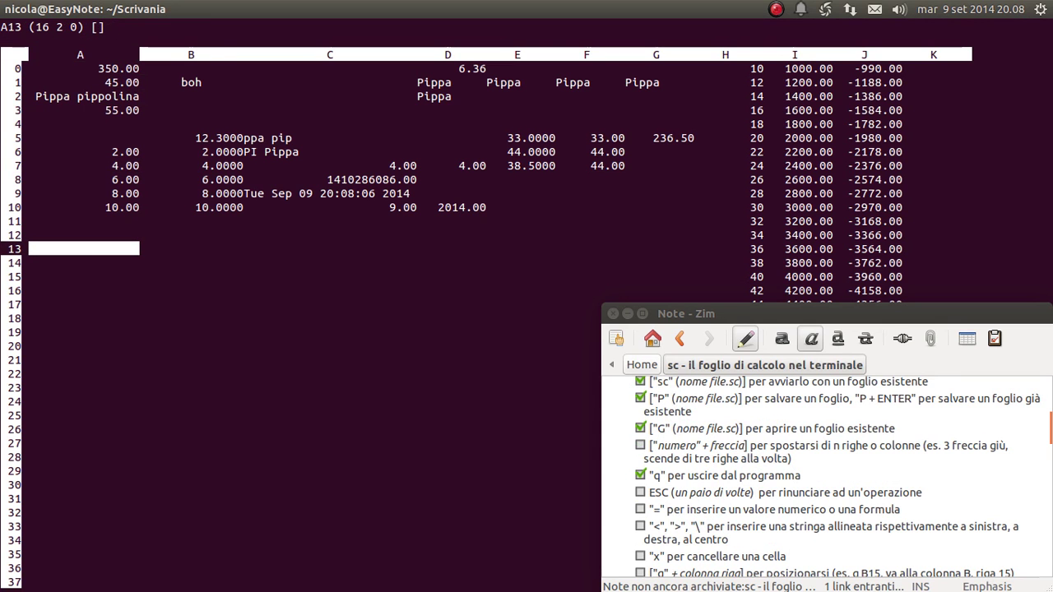
{"action": "key", "text": "Up"}
{"action": "key", "text": "Up"}
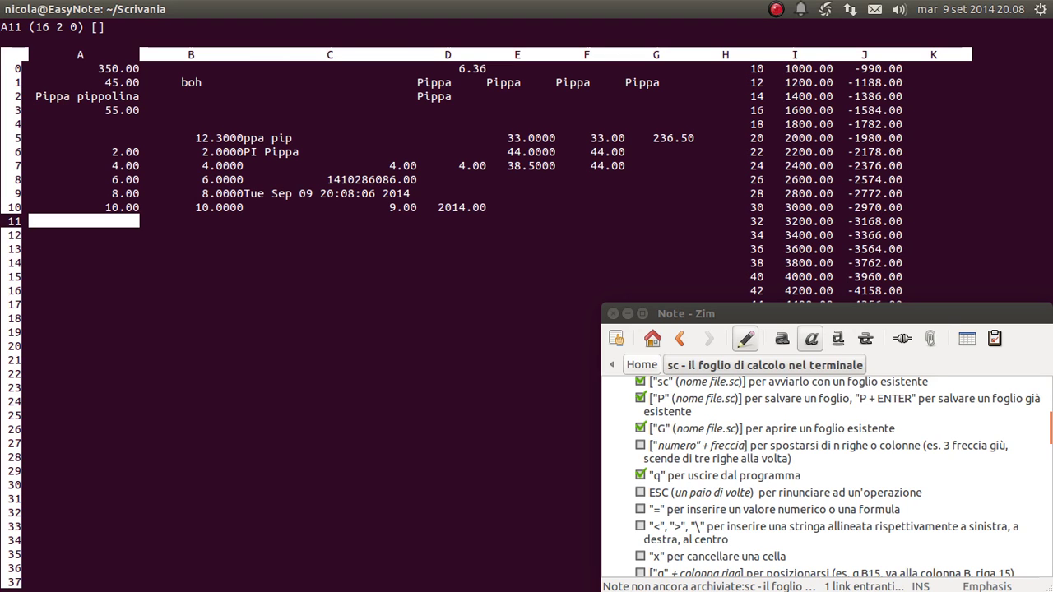
{"action": "key", "text": "Up"}
{"action": "key", "text": "Up"}
{"action": "key", "text": "Down"}
{"action": "key", "text": "Down"}
{"action": "key", "text": "Down"}
{"action": "key", "text": "Right"}
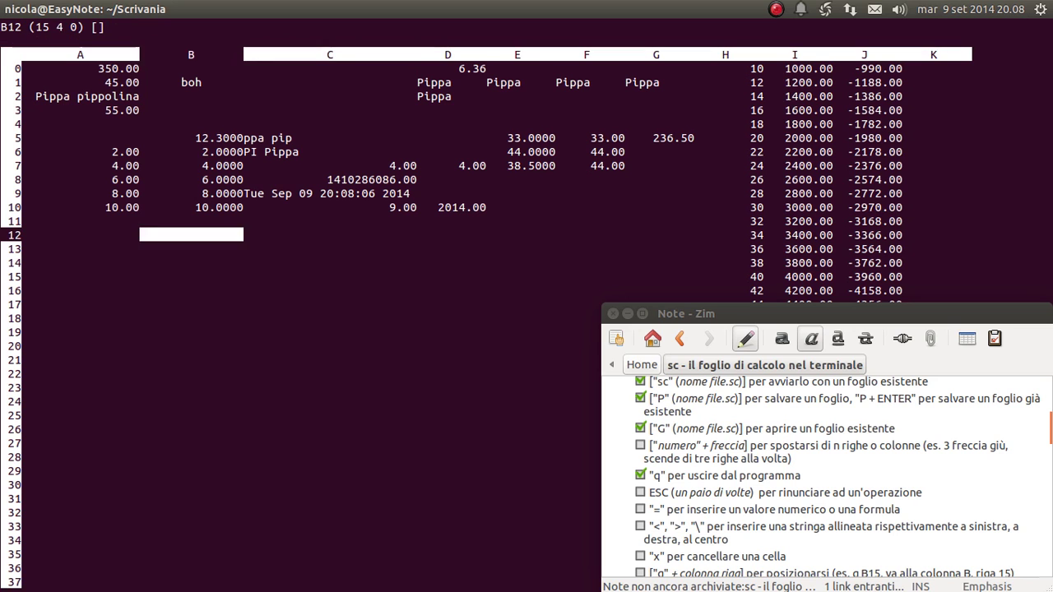
{"action": "key", "text": "Right"}
{"action": "key", "text": "Right"}
{"action": "key", "text": "Right"}
{"action": "key", "text": "Up"}
{"action": "key", "text": "Up"}
{"action": "key", "text": "Up"}
{"action": "key", "text": "Up"}
{"action": "key", "text": "Up"}
{"action": "key", "text": "Up"}
{"action": "key", "text": "Left"}
{"action": "key", "text": "Left"}
{"action": "key", "text": "Left"}
{"action": "key", "text": "Left"}
{"action": "key", "text": "Up"}
{"action": "key", "text": "Up"}
{"action": "key", "text": "Up"}
{"action": "key", "text": "Up"}
{"action": "key", "text": "Up"}
{"action": "key", "text": "Up"}
{"action": "key", "text": "Down"}
{"action": "key", "text": "Down"}
{"action": "key", "text": "Down"}
{"action": "key", "text": "Down"}
{"action": "key", "text": "Down"}
{"action": "key", "text": "Down"}
{"action": "key", "text": "Down"}
{"action": "key", "text": "Down"}
{"action": "key", "text": "Down"}
{"action": "key", "text": "Down"}
{"action": "key", "text": "Right"}
{"action": "key", "text": "Right"}
{"action": "key", "text": "Right"}
{"action": "key", "text": "Up"}
{"action": "key", "text": "Up"}
{"action": "key", "text": "Up"}
{"action": "key", "text": "Up"}
{"action": "key", "text": "Up"}
{"action": "key", "text": "Up"}
{"action": "key", "text": "Up"}
{"action": "key", "text": "Up"}
{"action": "key", "text": "Up"}
{"action": "key", "text": "Up"}
{"action": "key", "text": "Left"}
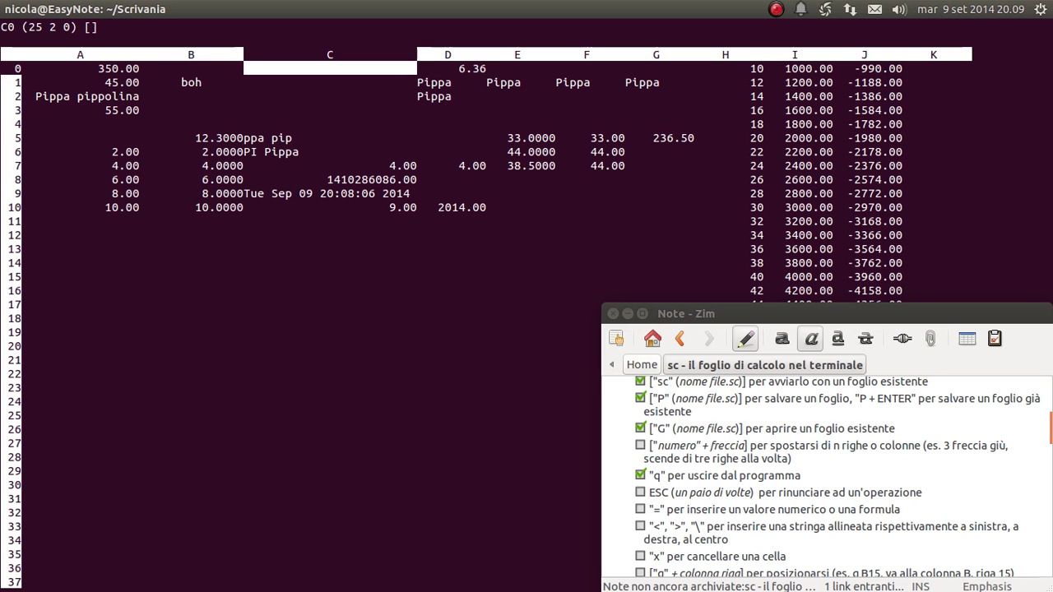
{"action": "key", "text": "Left"}
{"action": "key", "text": "Left"}
{"action": "key", "text": "Left"}
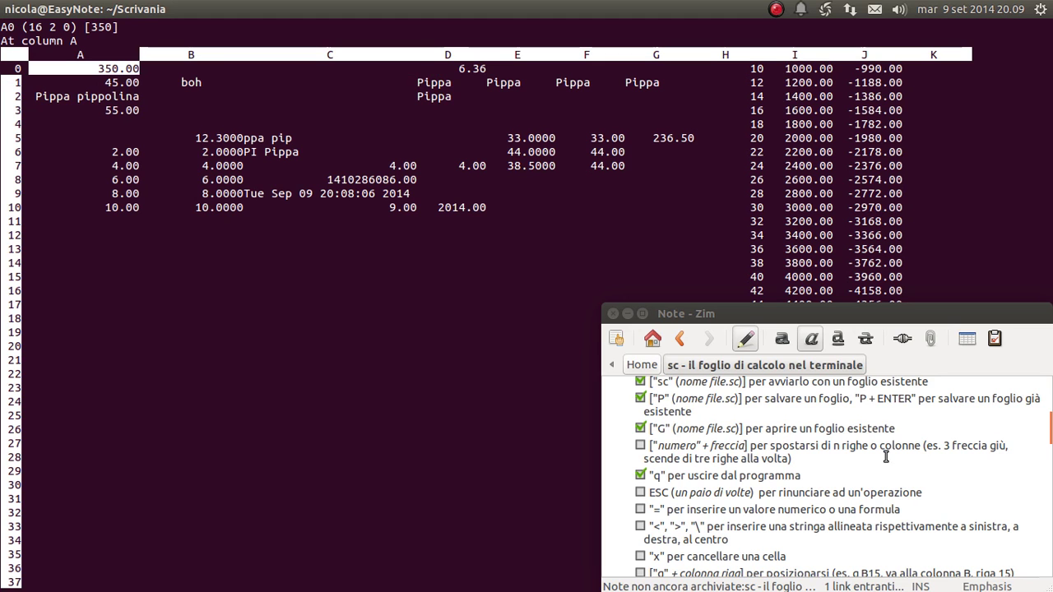
Tick the 'numero + freccia' checklist item and go back to the sc spreadsheet.
{"action": "left_click", "coordinate": [640, 445]}
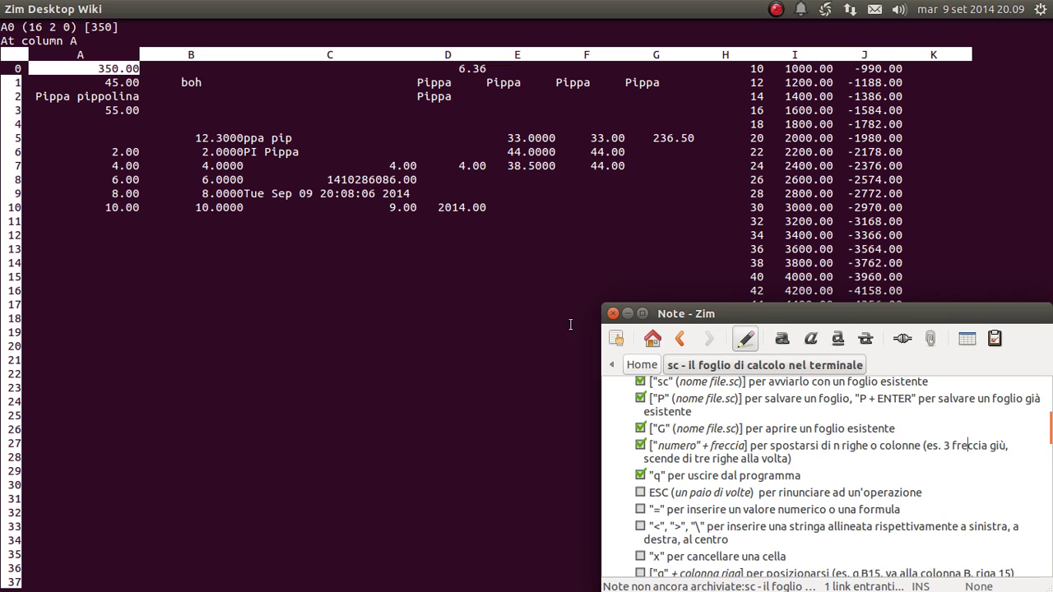
{"action": "left_click", "coordinate": [187, 123]}
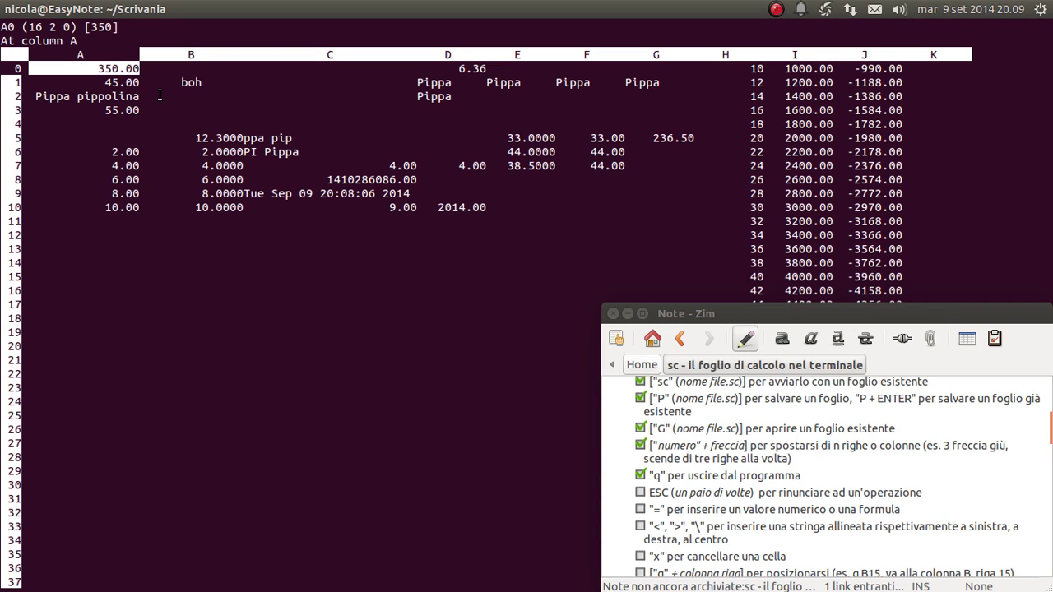
{"action": "key", "text": "Escape"}
{"action": "key", "text": "3"}
{"action": "key", "text": "Down"}
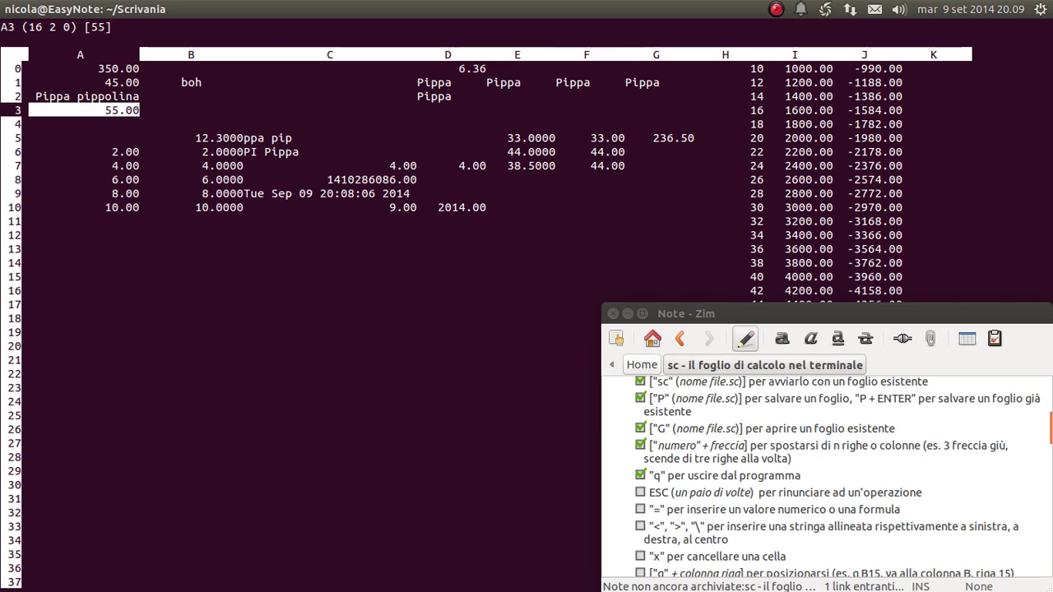
{"action": "key", "text": "Right"}
{"action": "key", "text": "Right"}
{"action": "key", "text": "Right"}
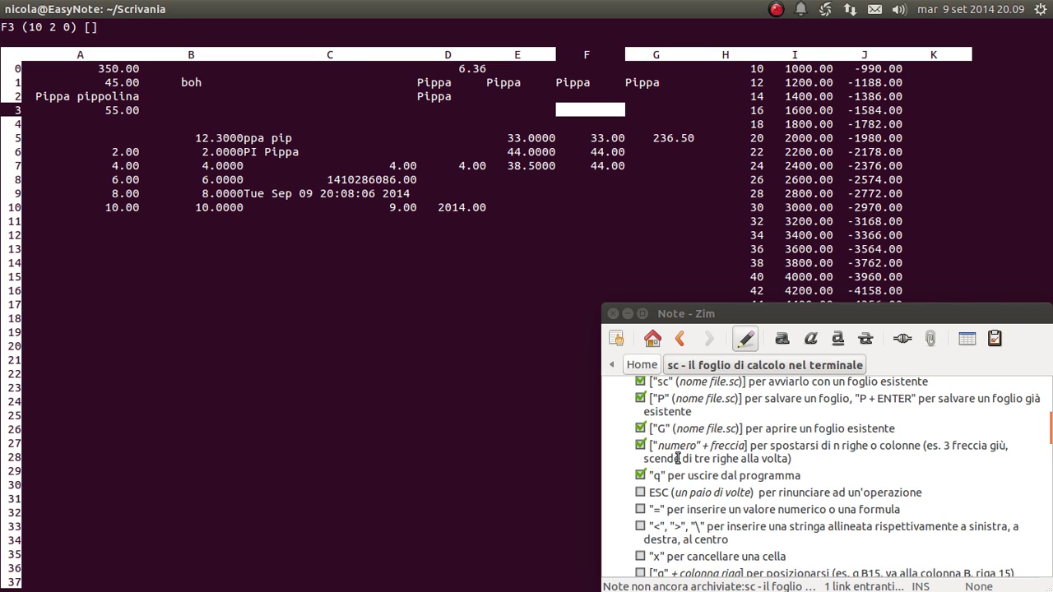
{"action": "key", "text": "Up"}
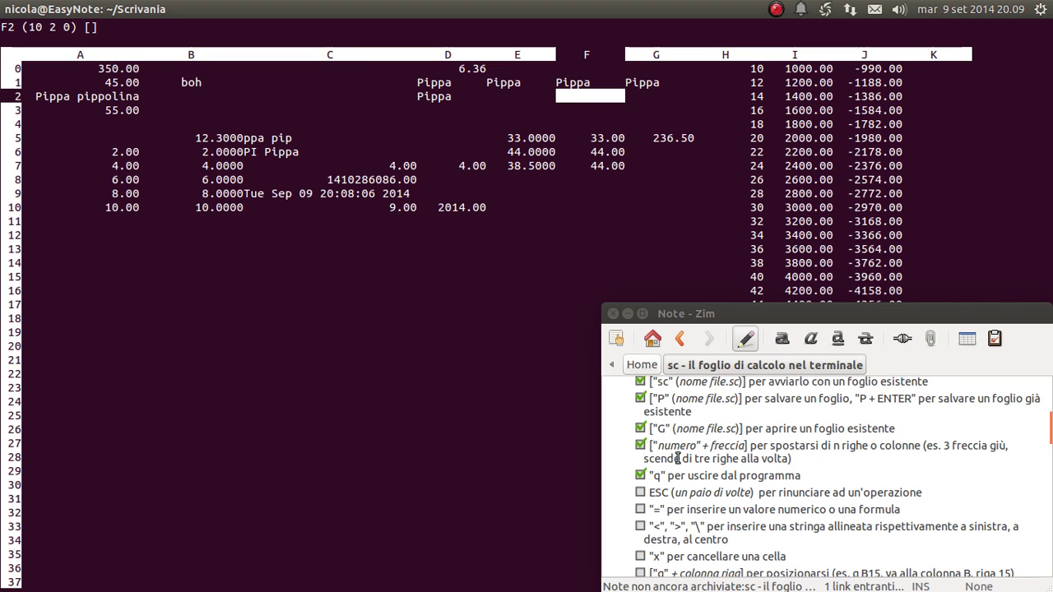
{"action": "key", "text": "Left"}
{"action": "key", "text": "Left"}
{"action": "key", "text": "Left"}
{"action": "key", "text": "Right"}
{"action": "key", "text": "Right"}
{"action": "key", "text": "Right"}
{"action": "key", "text": "Right"}
{"action": "key", "text": "Right"}
{"action": "key", "text": "Left"}
{"action": "key", "text": "Left"}
{"action": "key", "text": "Left"}
{"action": "key", "text": "Left"}
{"action": "key", "text": "Left"}
{"action": "key", "text": "Left"}
{"action": "key", "text": "Left"}
{"action": "key", "text": "Left"}
{"action": "key", "text": "Up"}
{"action": "key", "text": "Up"}
{"action": "key", "text": "Right"}
{"action": "key", "text": "Right"}
{"action": "key", "text": "Left"}
{"action": "key", "text": "Left"}
{"action": "key", "text": "Left"}
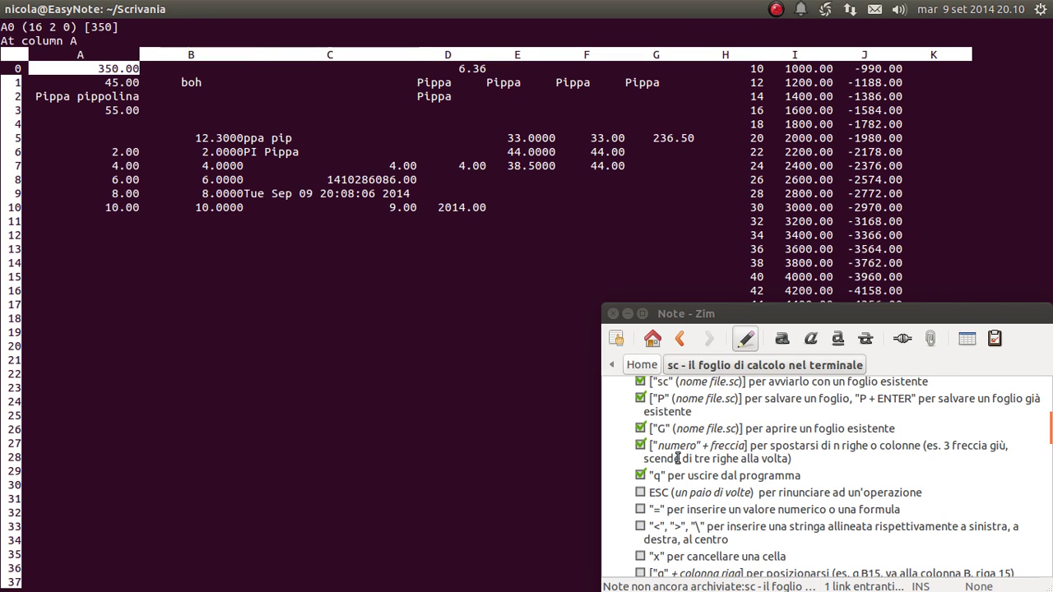
{"action": "key", "text": "Escape"}
{"action": "key", "text": "dollar"}
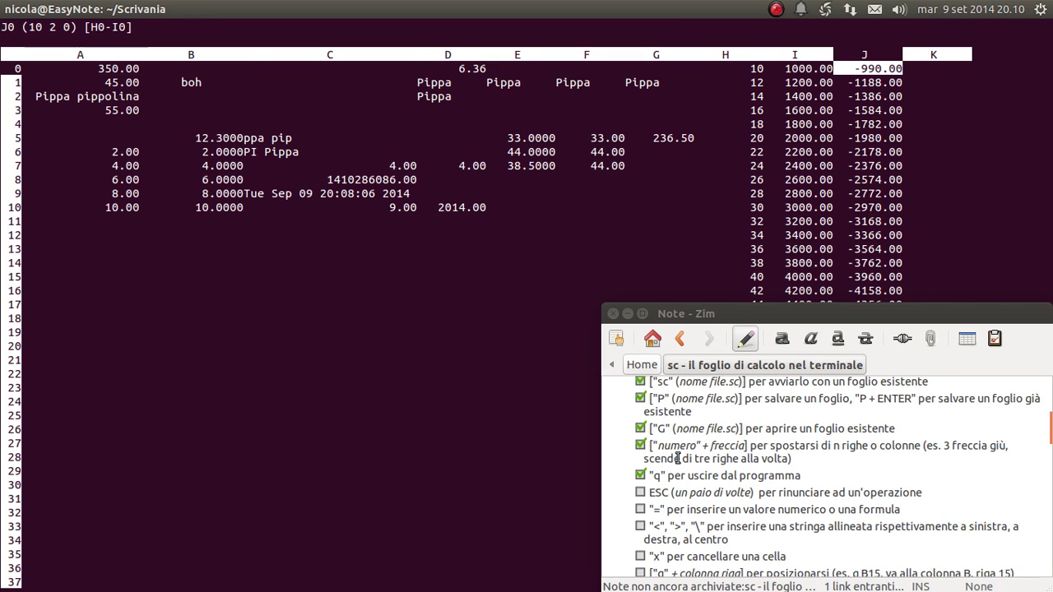
{"action": "key", "text": "Down"}
{"action": "key", "text": "Down"}
{"action": "key", "text": "Down"}
{"action": "key", "text": "Down"}
{"action": "key", "text": "Down"}
{"action": "key", "text": "Up"}
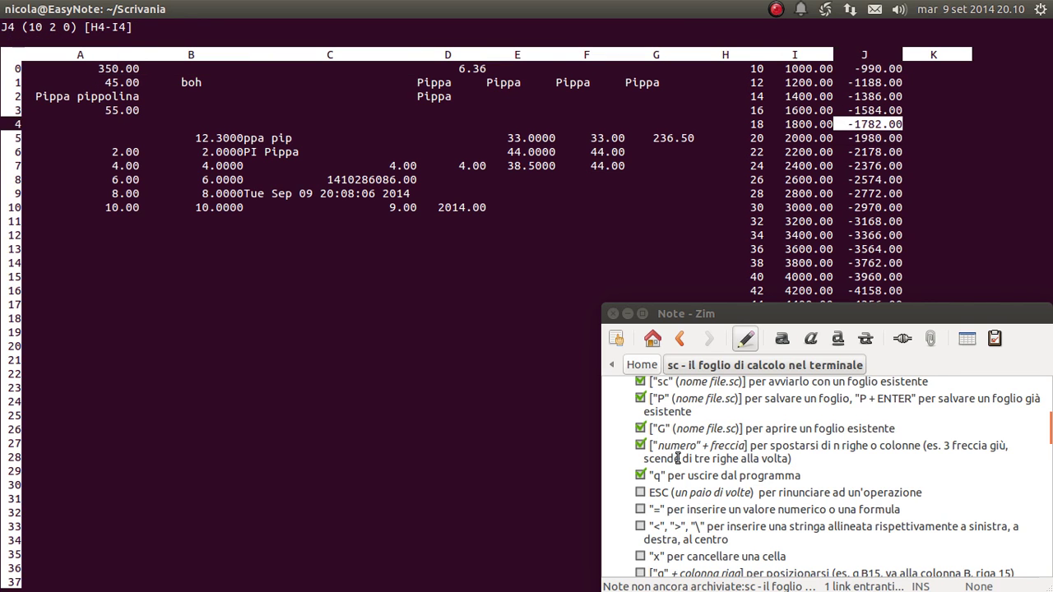
{"action": "key", "text": "Up"}
{"action": "key", "text": "Up"}
{"action": "key", "text": "Up"}
{"action": "key", "text": "1"}
{"action": "key", "text": "0"}
{"action": "key", "text": "Down"}
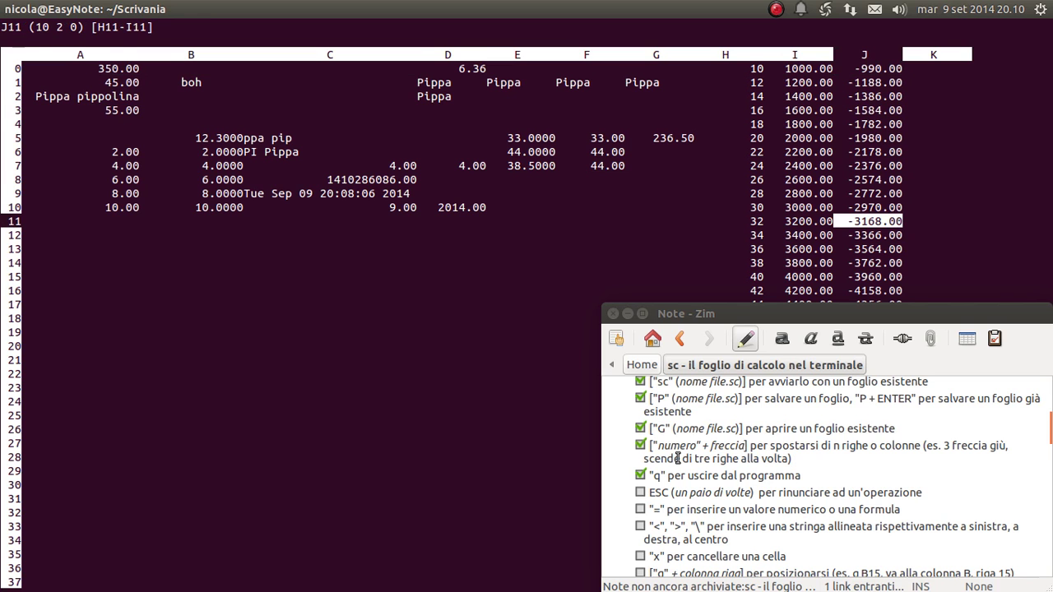
{"action": "key", "text": "Left"}
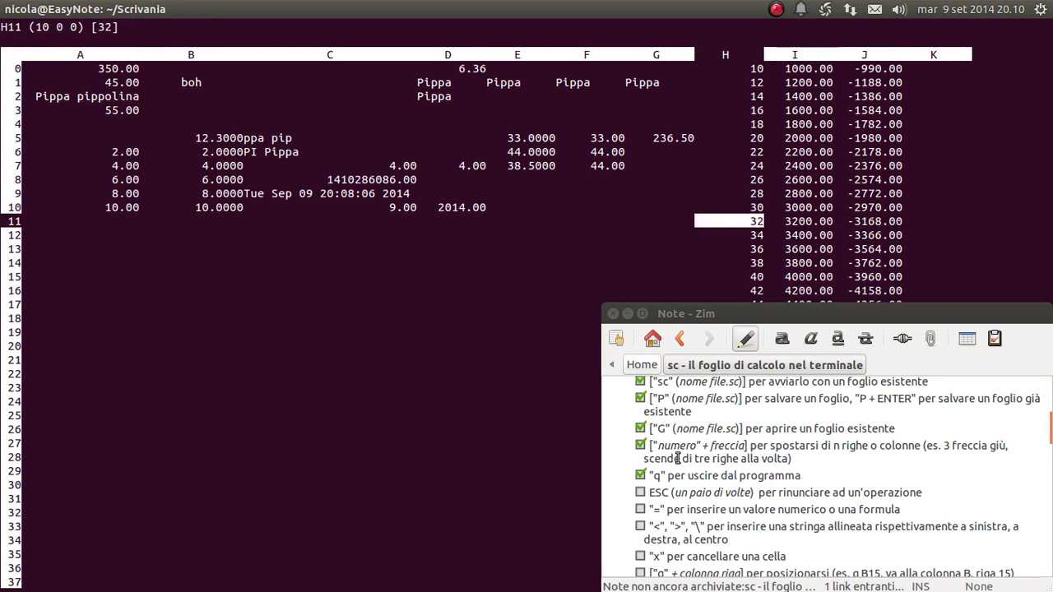
{"action": "key", "text": "0"}
{"action": "key", "text": "Up"}
{"action": "key", "text": "Up"}
{"action": "key", "text": "Up"}
{"action": "key", "text": "Up"}
{"action": "key", "text": "Up"}
{"action": "key", "text": "Up"}
{"action": "key", "text": "Up"}
{"action": "key", "text": "Up"}
{"action": "key", "text": "Up"}
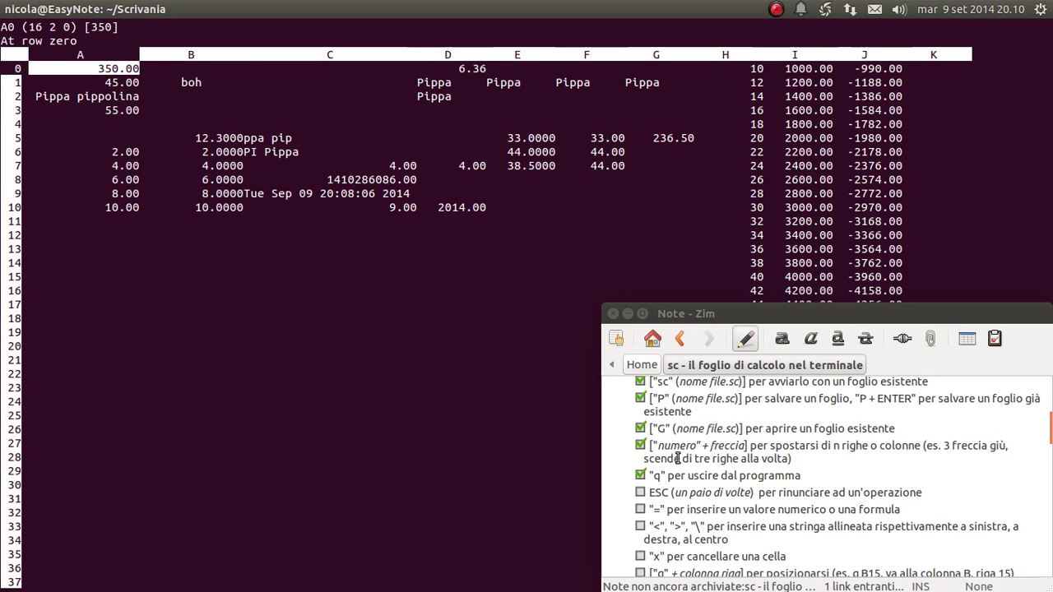
Tick the ESC (cancel) and '=' (numeric value or formula) items in the Zim checklist.
{"action": "scroll", "coordinate": [677, 452], "scroll_direction": "down", "scroll_amount": 2}
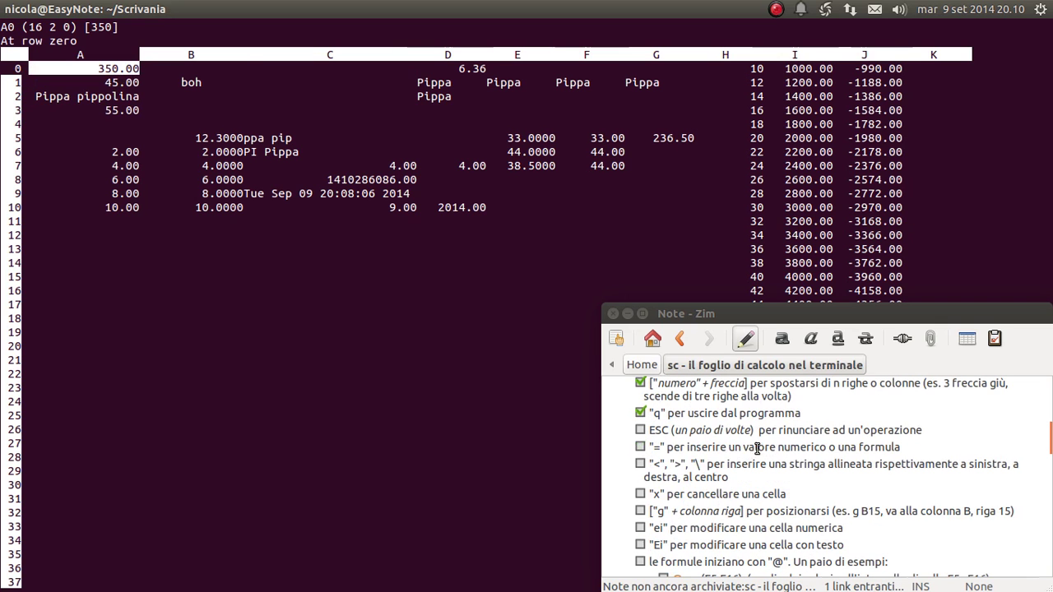
{"action": "left_click", "coordinate": [640, 430]}
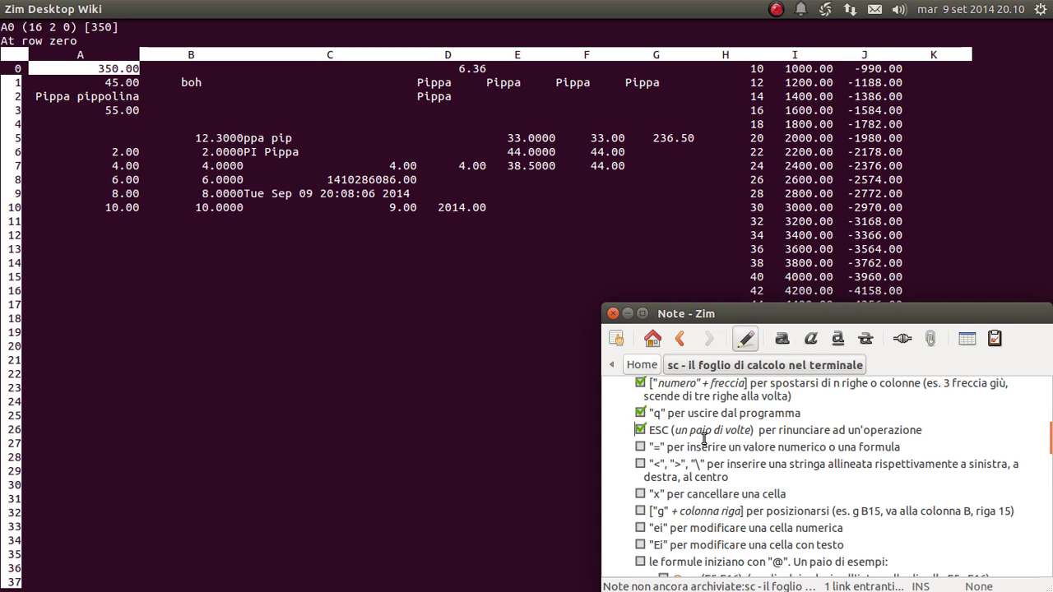
{"action": "left_click_drag", "start_coordinate": [662, 413], "coordinate": [727, 413]}
{"action": "left_click", "coordinate": [728, 438]}
{"action": "scroll", "coordinate": [714, 445], "scroll_direction": "down", "scroll_amount": 1}
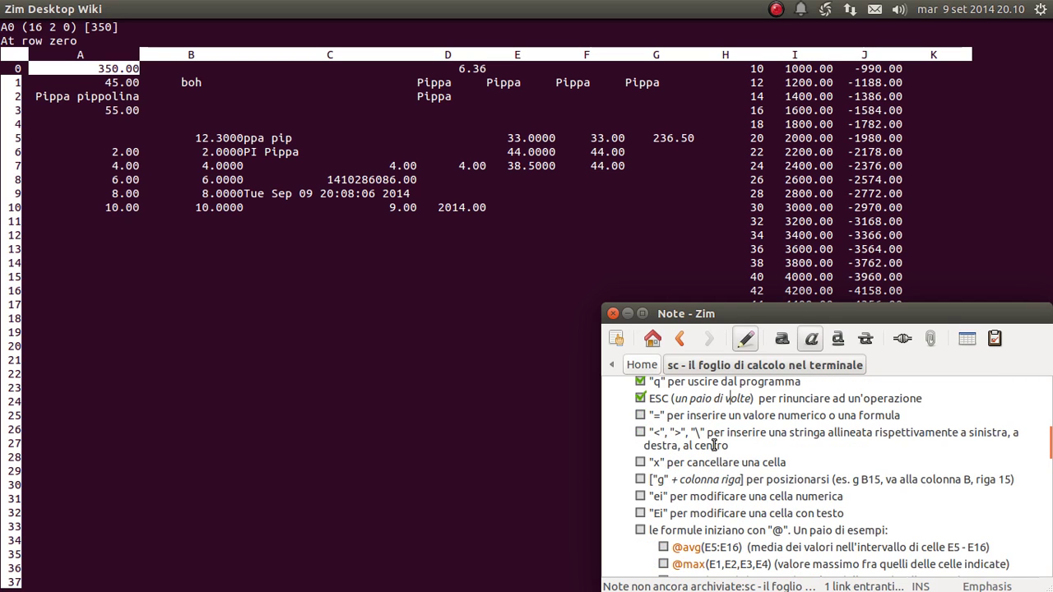
{"action": "left_click_drag", "start_coordinate": [901, 415], "coordinate": [720, 418]}
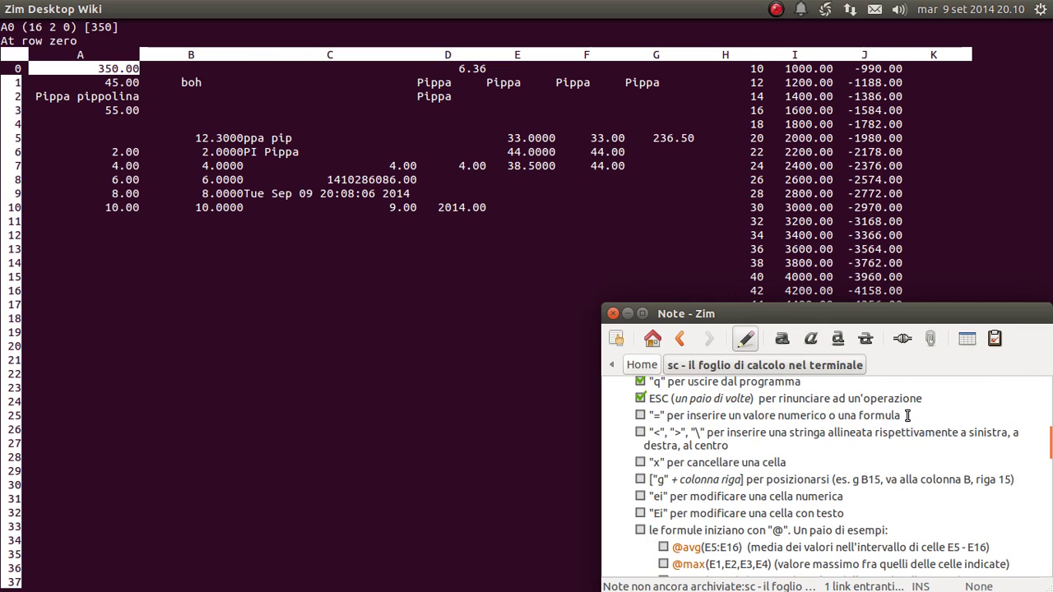
{"action": "left_click", "coordinate": [721, 418]}
{"action": "left_click", "coordinate": [640, 416]}
Quit the sample sheet with q and relaunch plain 'sc' on an empty sheet.
{"action": "left_click", "coordinate": [93, 96]}
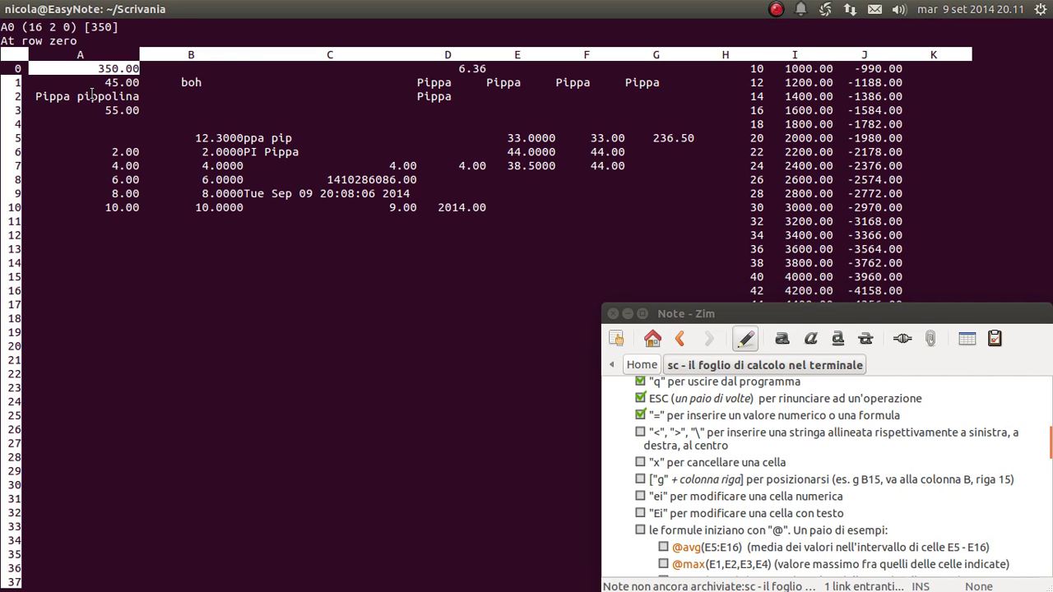
{"action": "key", "text": "q"}
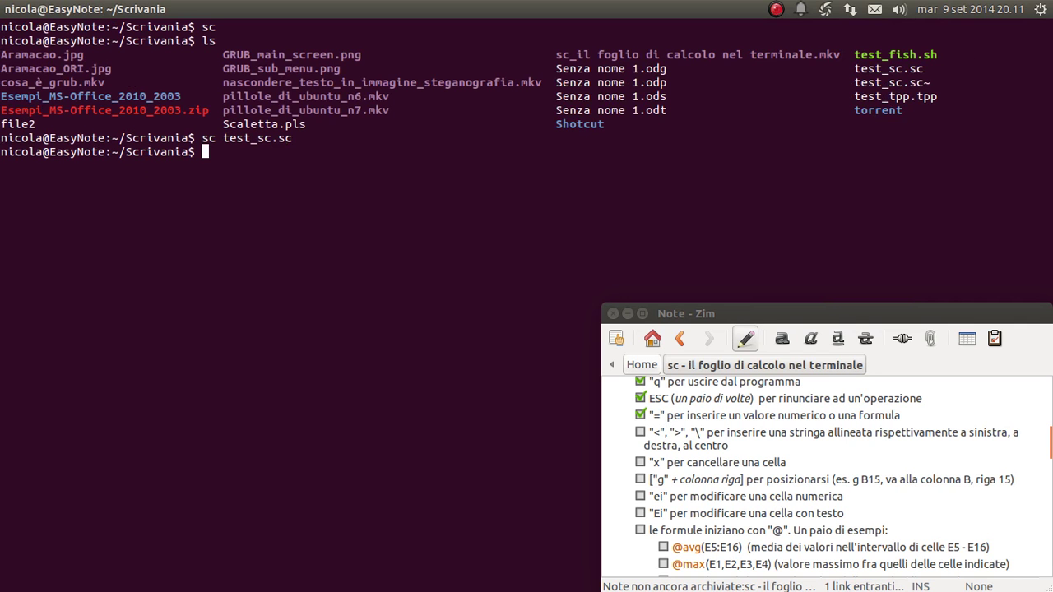
{"action": "key", "text": "Up"}
{"action": "key", "text": "BackSpace"}
{"action": "key", "text": "BackSpace"}
{"action": "key", "text": "BackSpace"}
{"action": "key", "text": "BackSpace"}
{"action": "key", "text": "BackSpace"}
{"action": "key", "text": "BackSpace"}
{"action": "key", "text": "BackSpace"}
{"action": "key", "text": "Return"}
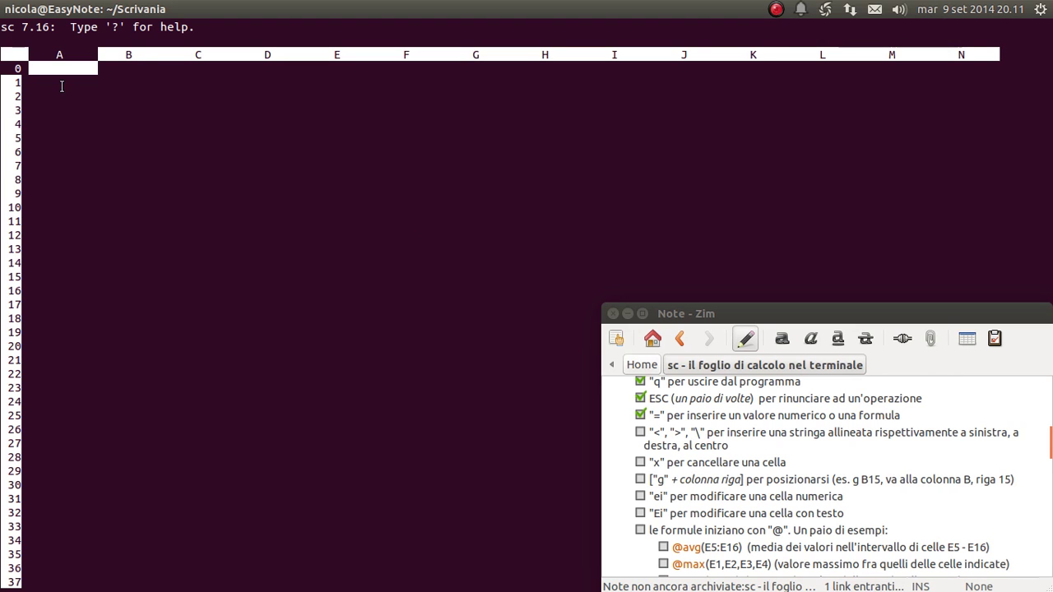
Enter the number 152 in cell A0 with '=' so it displays as 152.00.
{"action": "key", "text": "Down"}
{"action": "key", "text": "Up"}
{"action": "key", "text": "Left"}
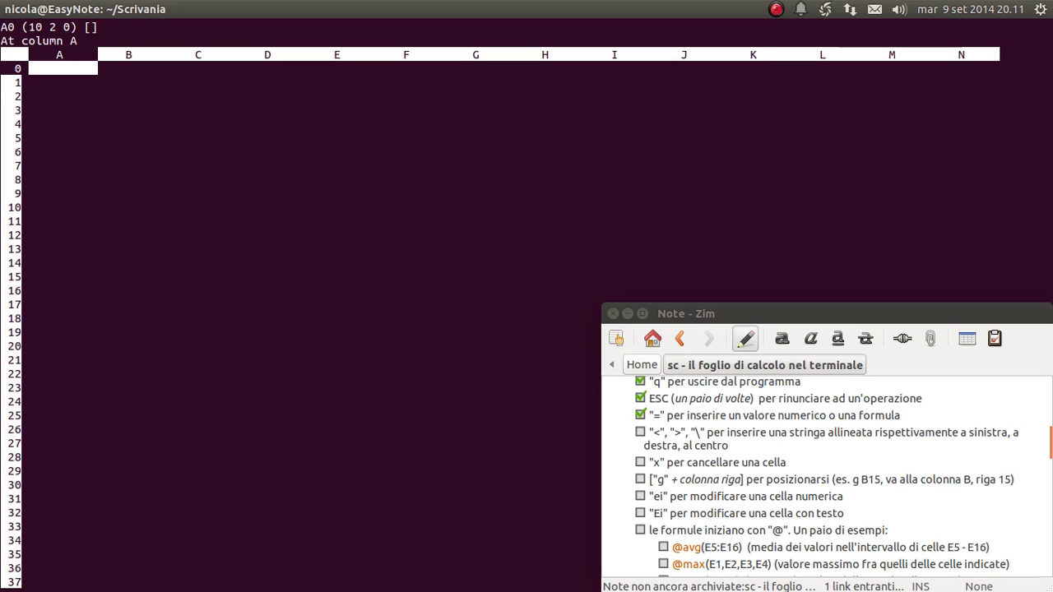
{"action": "key", "text": "equal"}
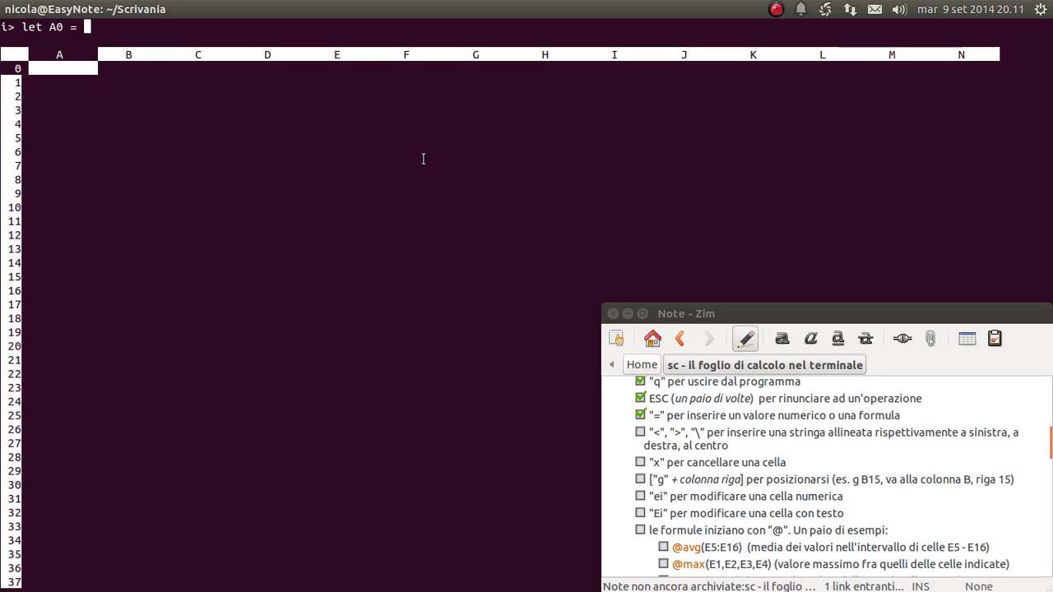
{"action": "type", "text": "152"}
{"action": "key", "text": "Return"}
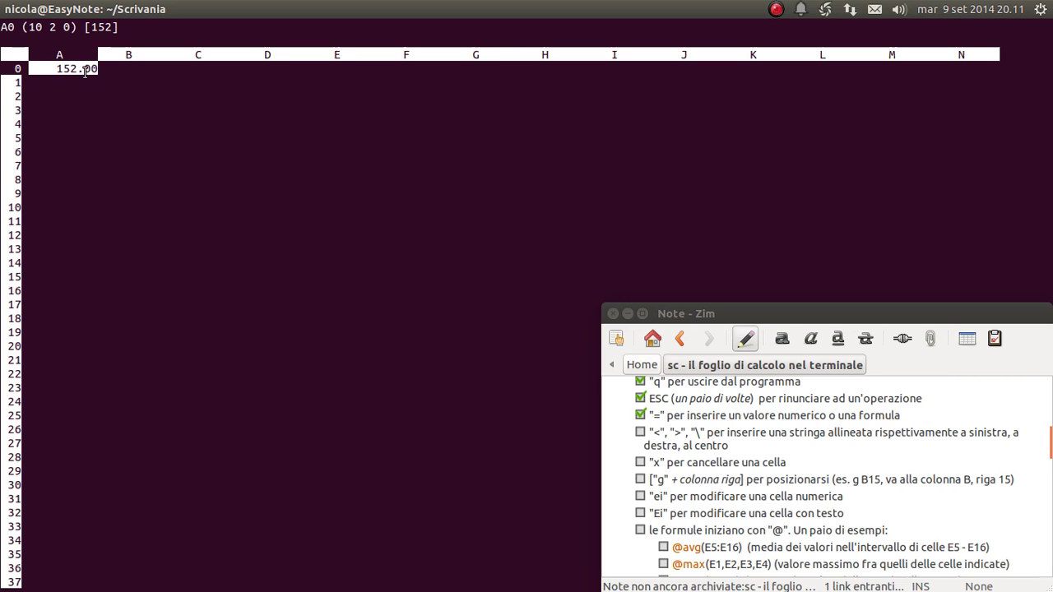
{"action": "key", "text": "Down"}
{"action": "key", "text": "Up"}
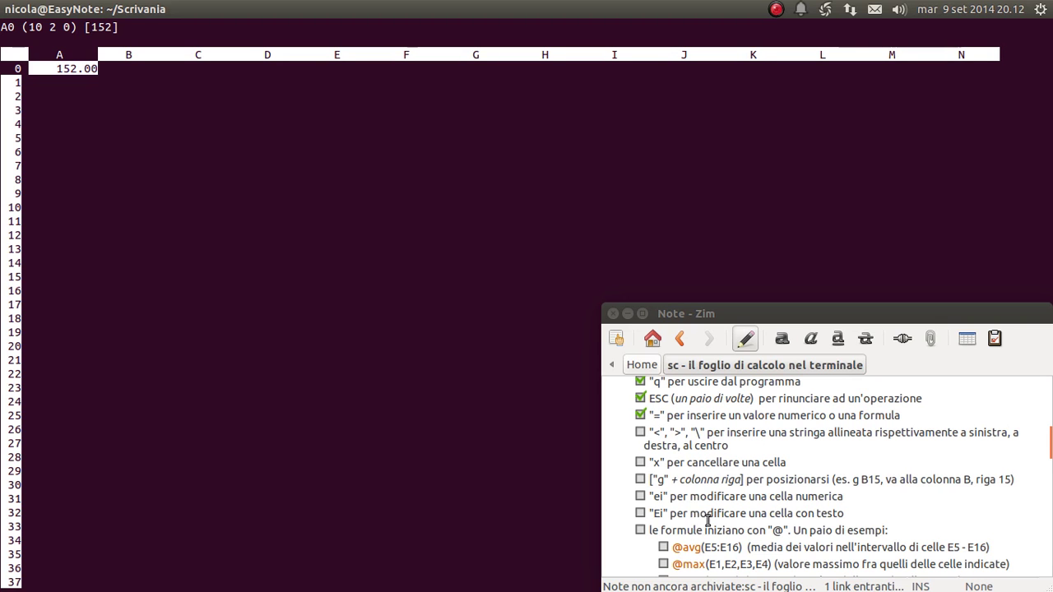
Tick the Zim checklist item for '<', '>', '\' left/right/centred strings, then go back to the terminal.
{"action": "left_click_drag", "start_coordinate": [664, 531], "coordinate": [733, 531]}
{"action": "left_click", "coordinate": [732, 531]}
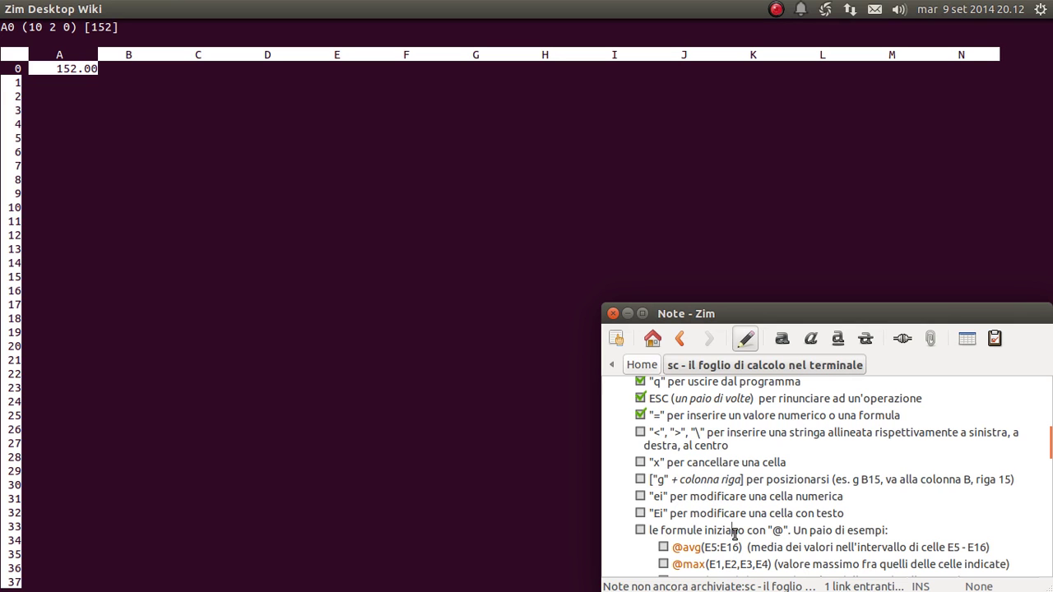
{"action": "scroll", "coordinate": [735, 533], "scroll_direction": "down", "scroll_amount": 3}
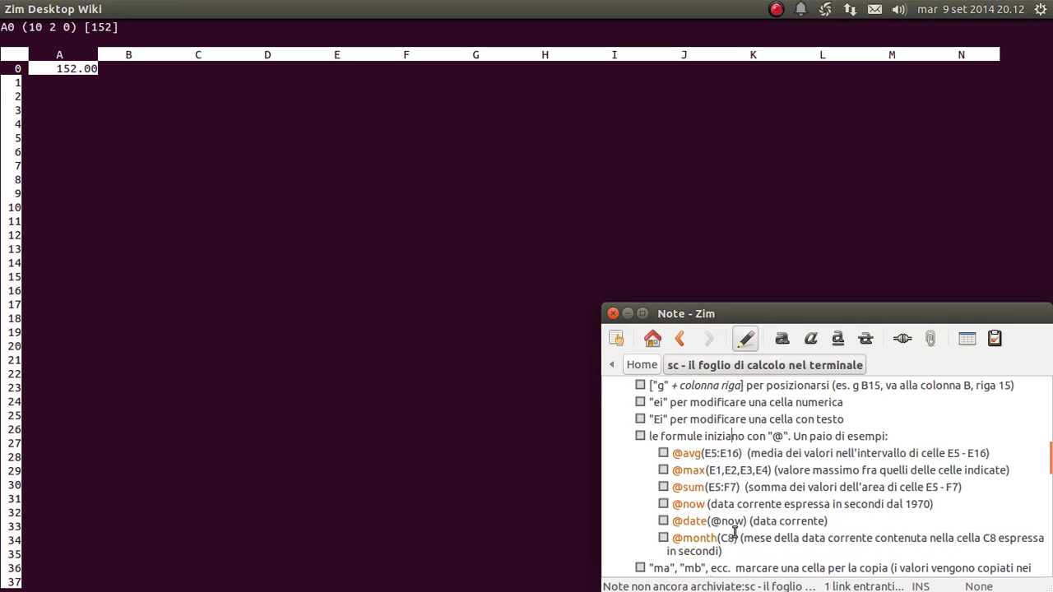
{"action": "scroll", "coordinate": [735, 533], "scroll_direction": "down", "scroll_amount": 1}
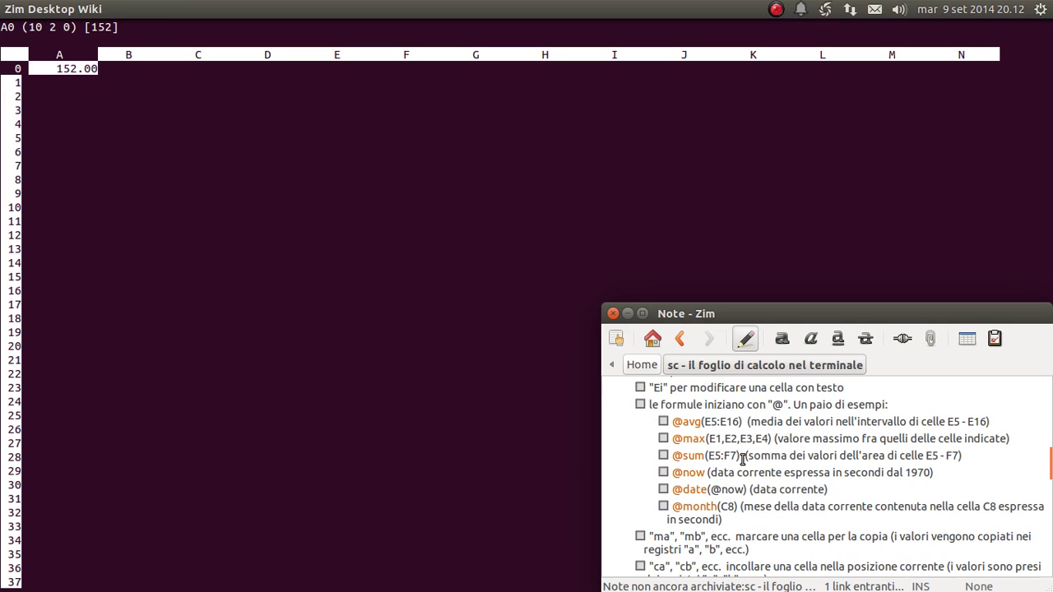
{"action": "scroll", "coordinate": [743, 459], "scroll_direction": "up", "scroll_amount": 4}
{"action": "scroll", "coordinate": [744, 461], "scroll_direction": "up", "scroll_amount": 2}
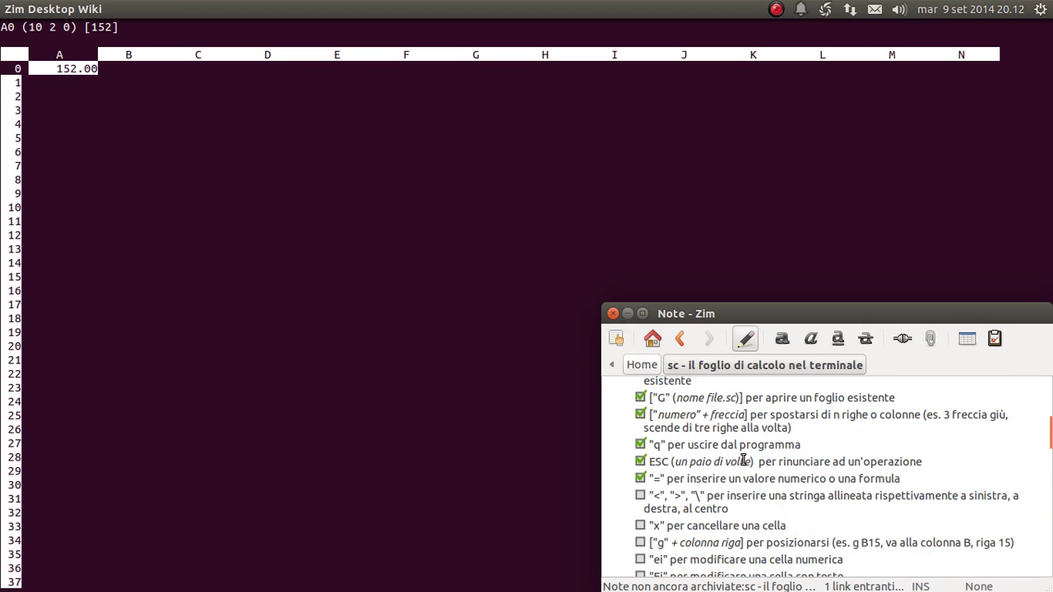
{"action": "scroll", "coordinate": [744, 460], "scroll_direction": "down", "scroll_amount": 3}
{"action": "scroll", "coordinate": [736, 454], "scroll_direction": "up", "scroll_amount": 1}
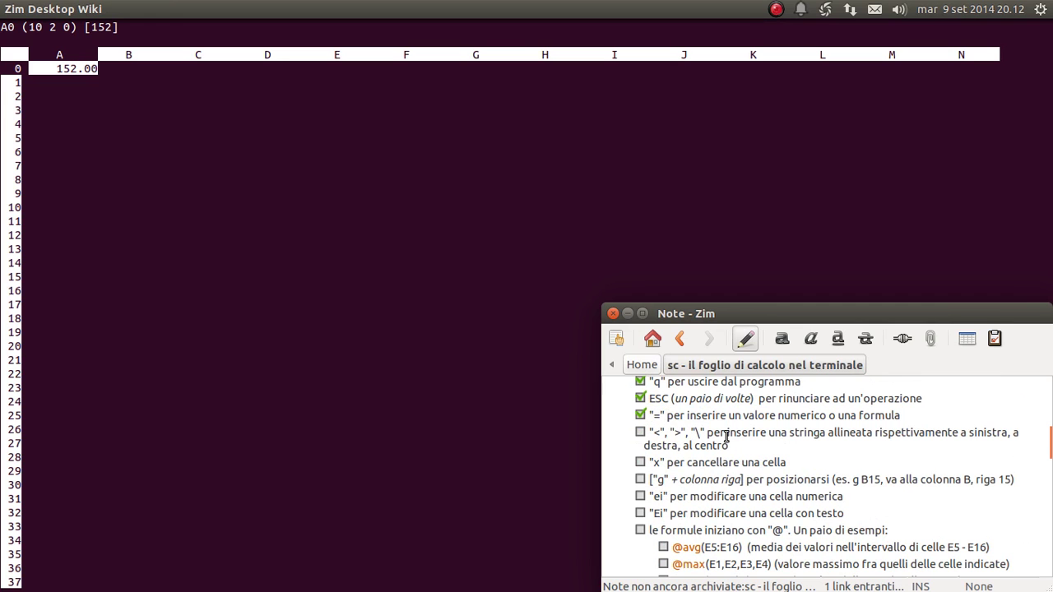
{"action": "scroll", "coordinate": [723, 418], "scroll_direction": "down", "scroll_amount": 1}
{"action": "scroll", "coordinate": [723, 418], "scroll_direction": "up", "scroll_amount": 1}
{"action": "left_click", "coordinate": [640, 432]}
{"action": "left_click", "coordinate": [125, 134]}
{"action": "key", "text": "Right"}
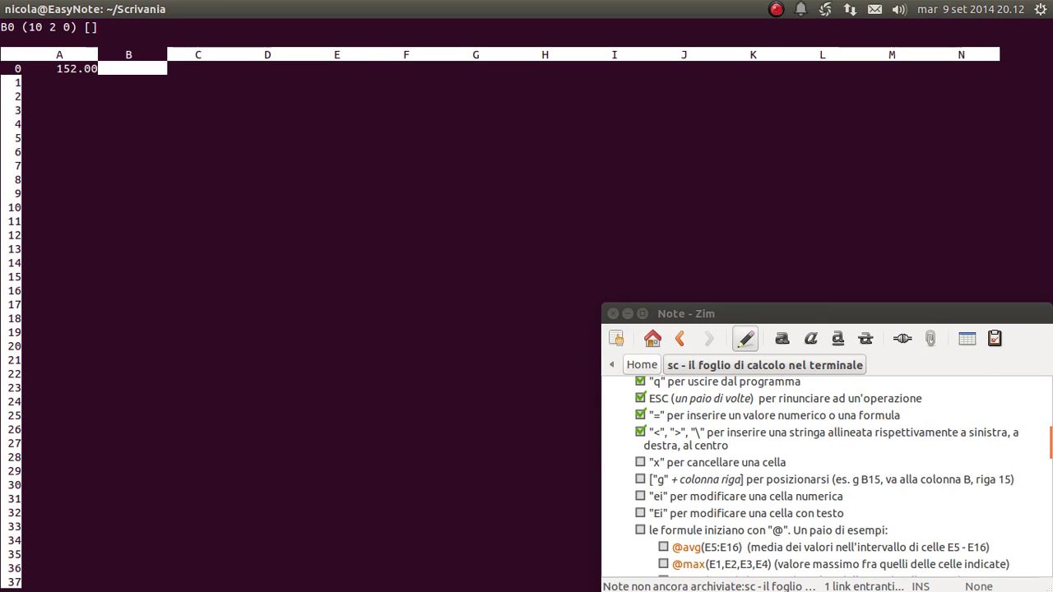
{"action": "key", "text": "Right"}
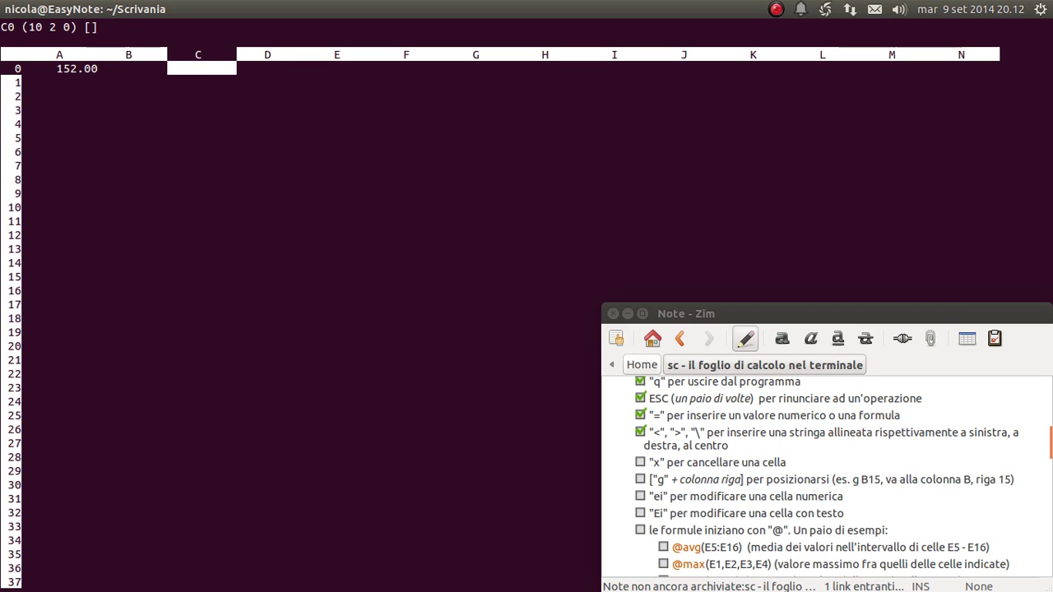
{"action": "key", "text": "Down"}
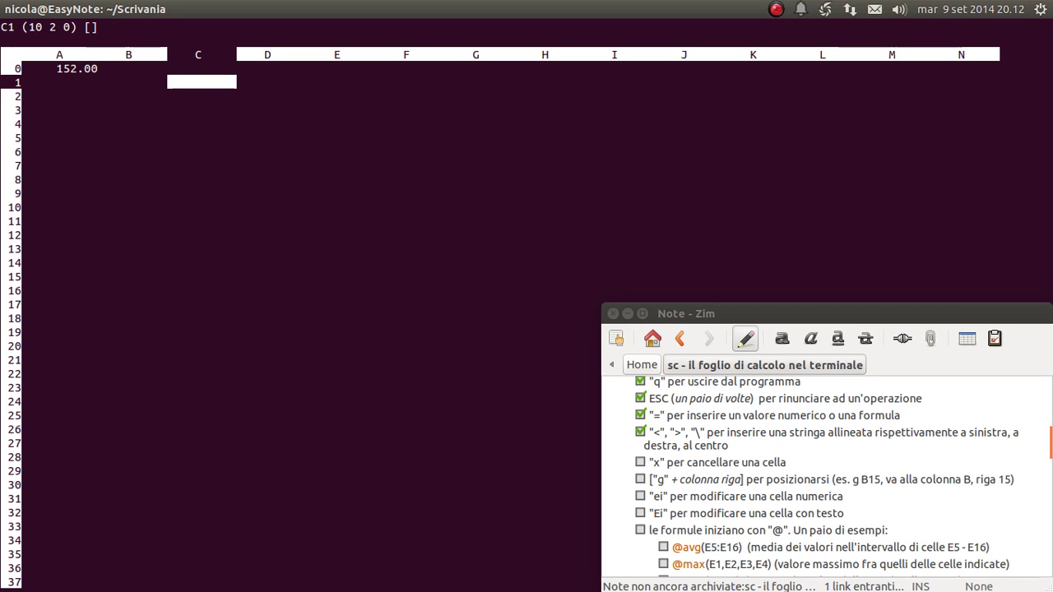
{"action": "left_click", "coordinate": [654, 433]}
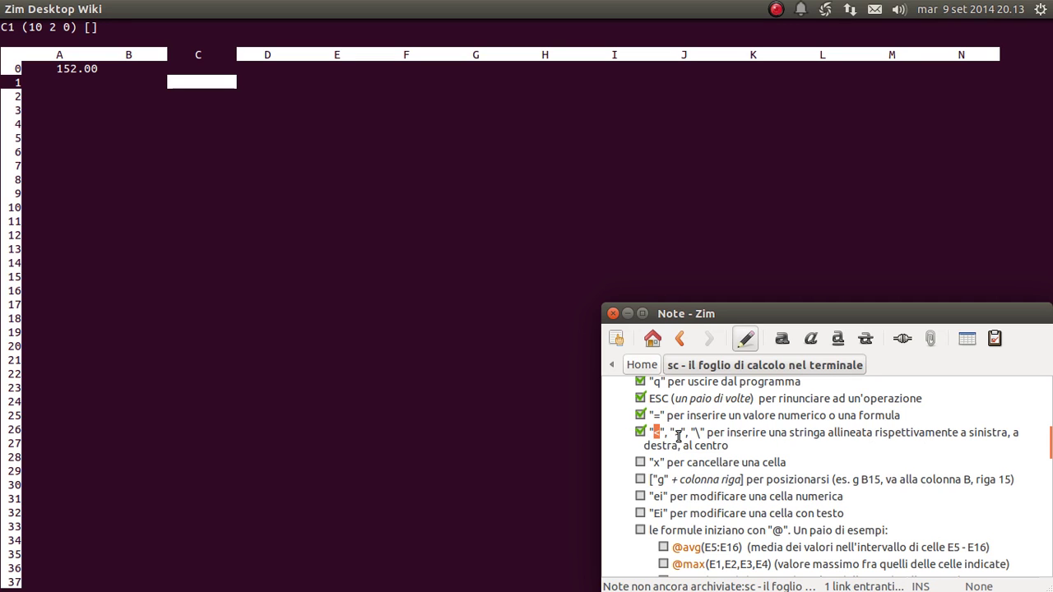
{"action": "left_click_drag", "start_coordinate": [675, 432], "coordinate": [683, 433]}
{"action": "mouse_move", "coordinate": [677, 445]}
{"action": "left_mouse_down"}
{"action": "mouse_move", "coordinate": [643, 445]}
{"action": "mouse_move", "coordinate": [699, 432]}
{"action": "left_mouse_up"}
{"action": "left_click", "coordinate": [741, 448]}
{"action": "left_click", "coordinate": [209, 84]}
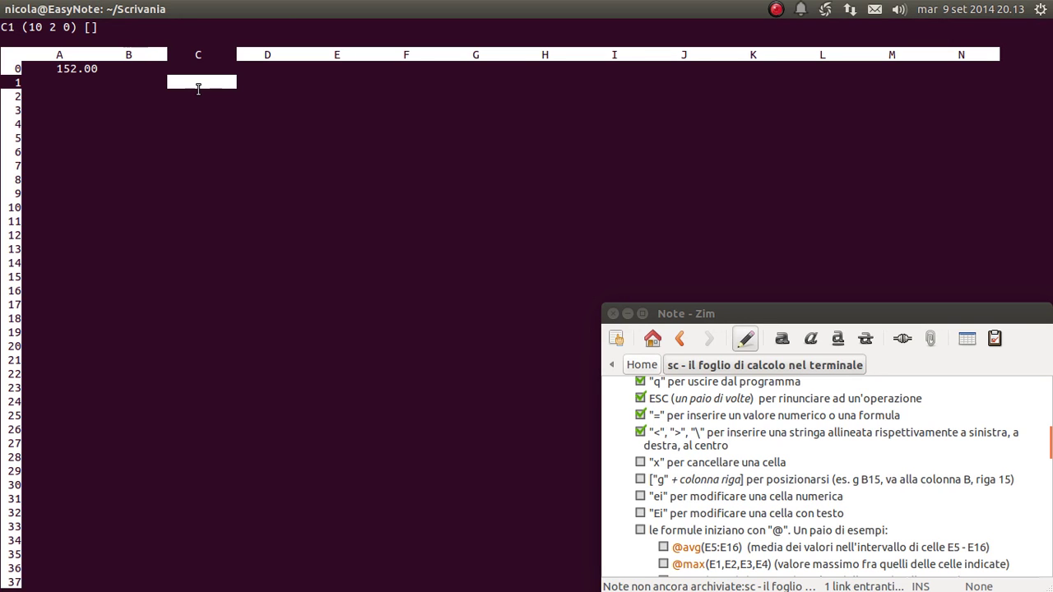
Enter 'Ubuntu' left-aligned in C1 (<), right-aligned in C2 (>), and centred in C3 (\).
{"action": "key", "text": "less"}
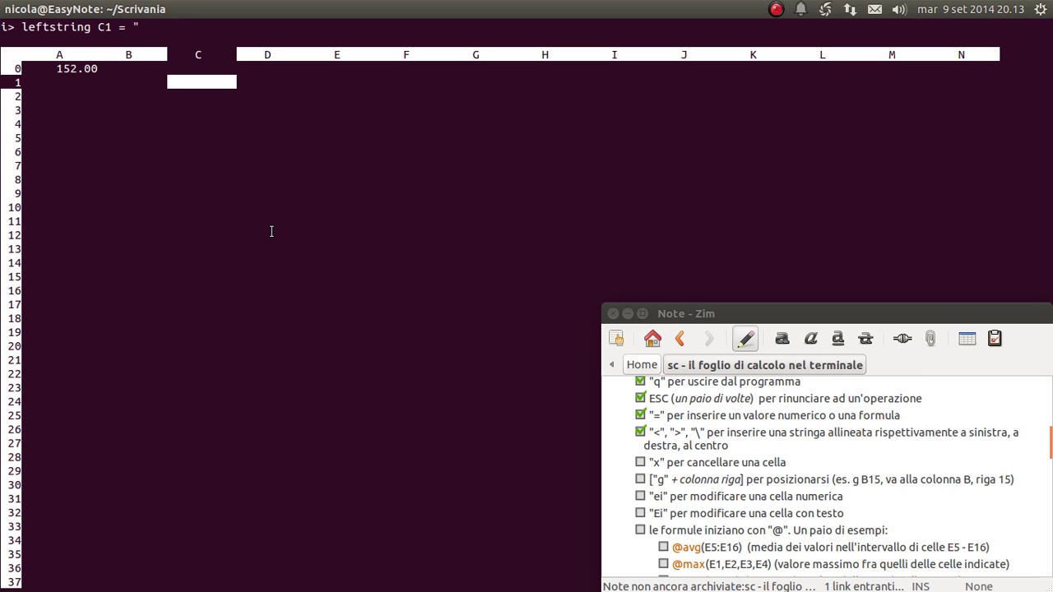
{"action": "type", "text": "Ubuntu"}
{"action": "key", "text": "Return"}
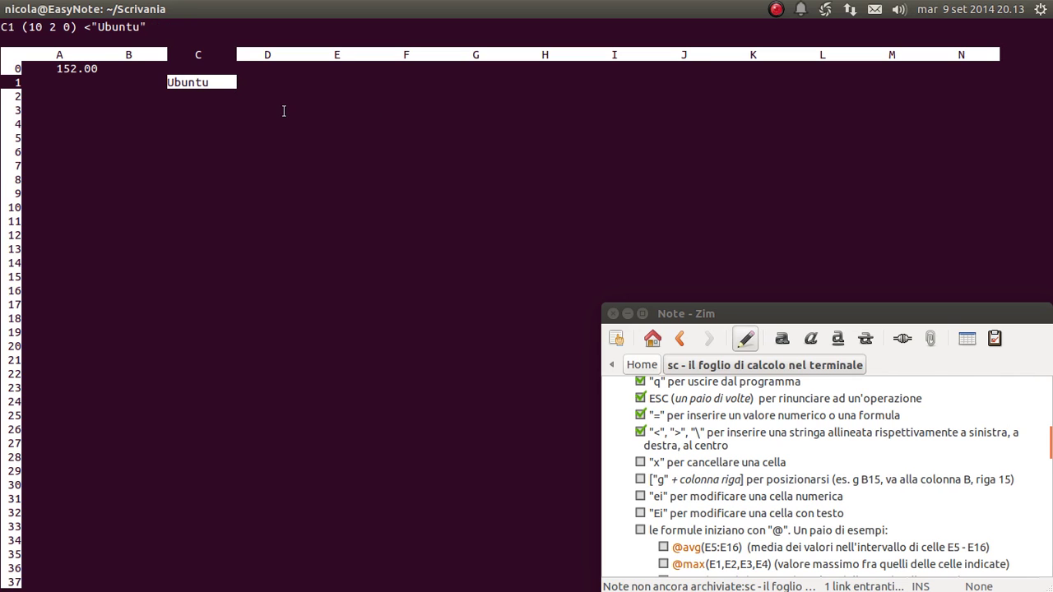
{"action": "key", "text": "Down"}
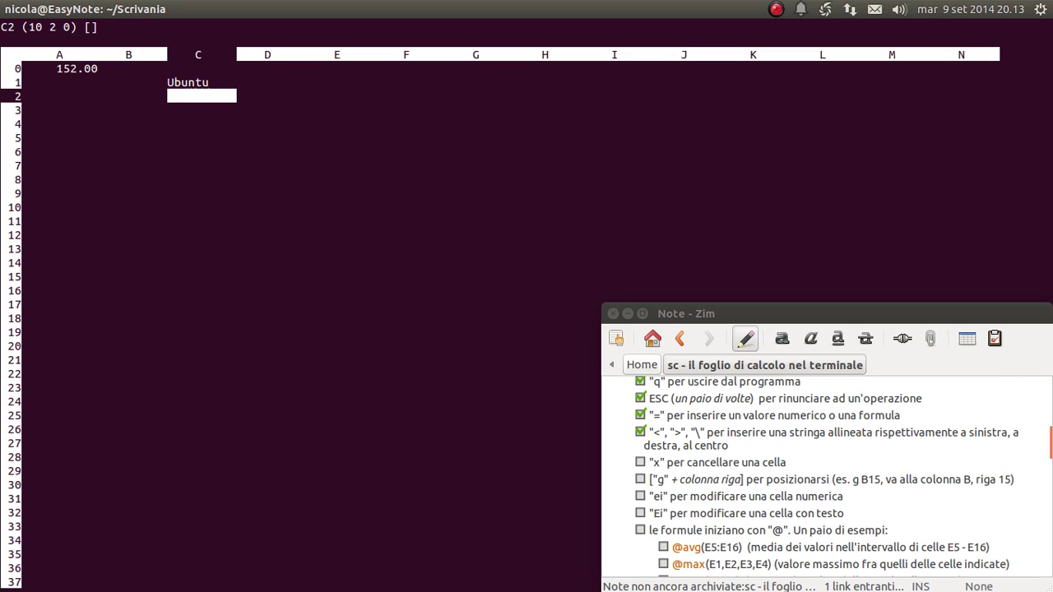
{"action": "key", "text": "greater"}
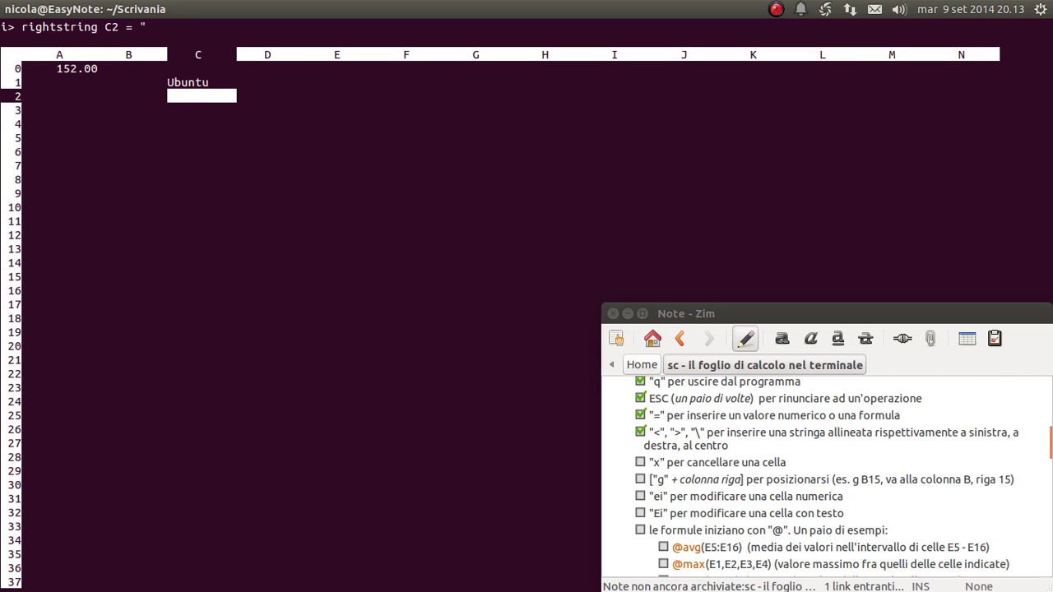
{"action": "type", "text": "Ubuntu"}
{"action": "key", "text": "Return"}
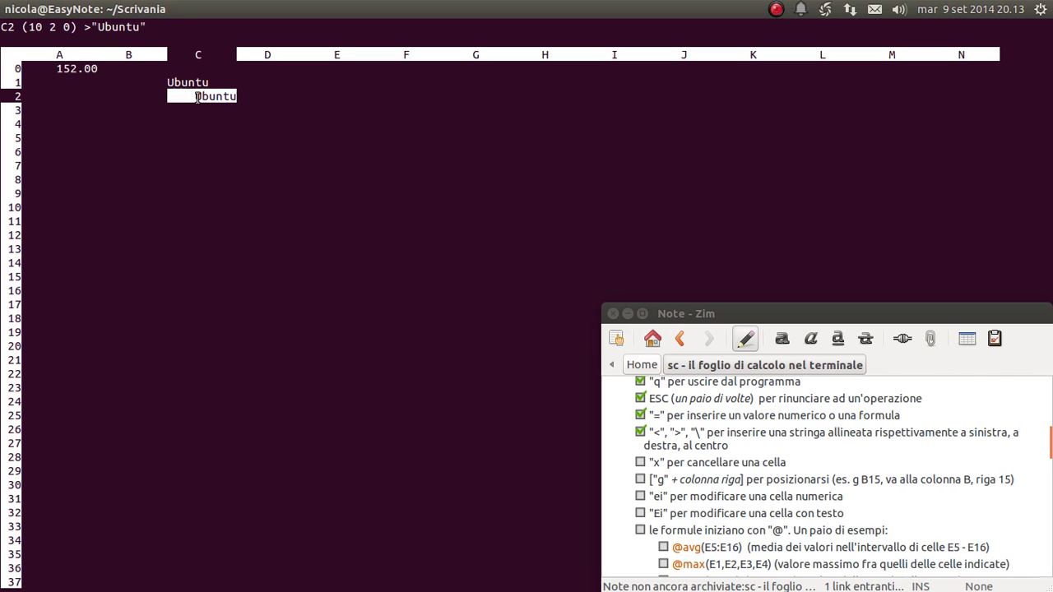
{"action": "key", "text": "Down"}
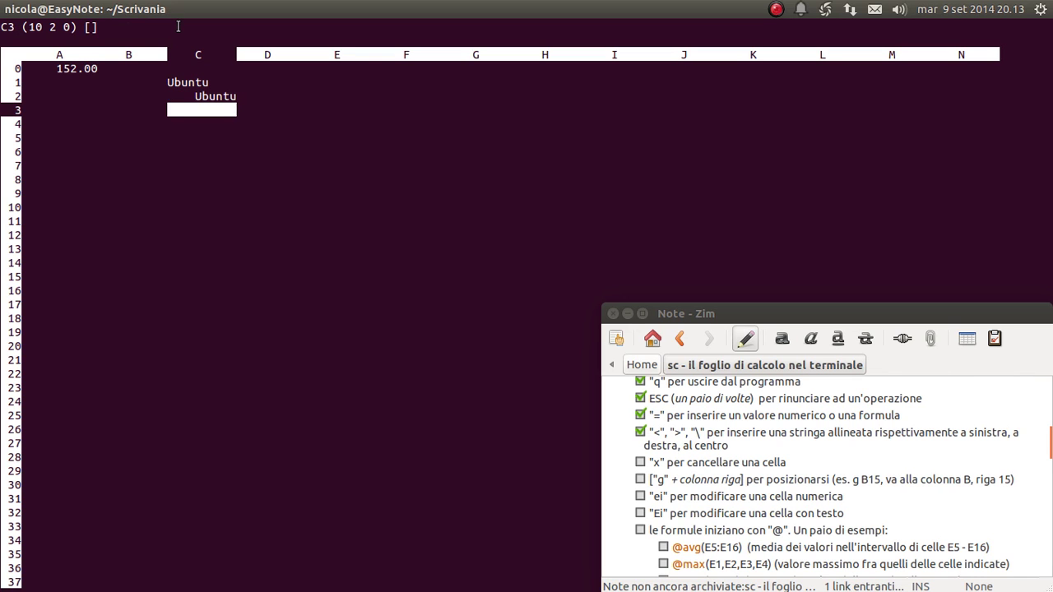
{"action": "key", "text": "quotedbl"}
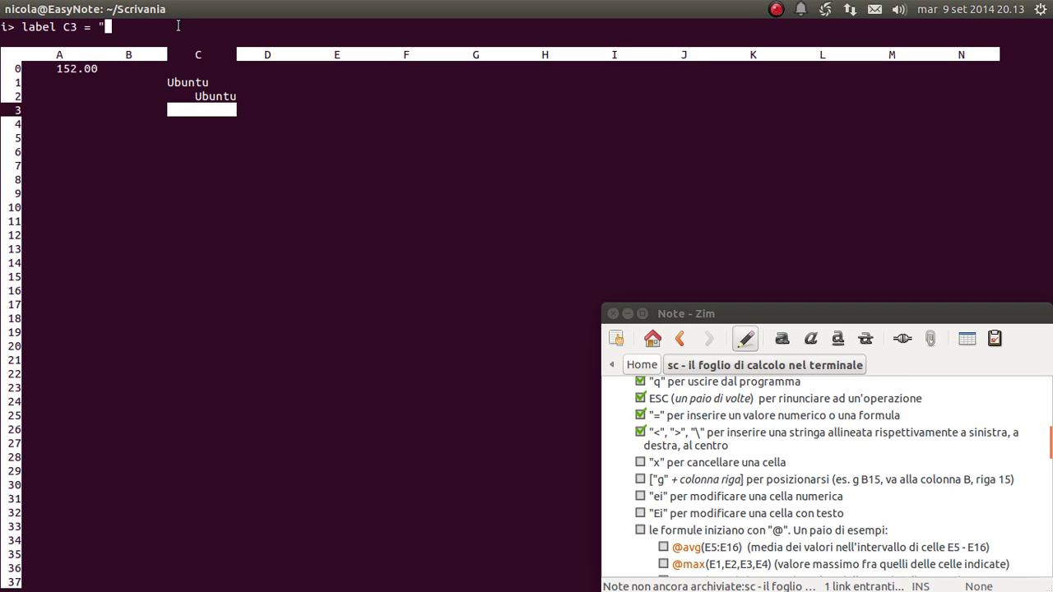
{"action": "type", "text": "Ubuntu"}
{"action": "key", "text": "Return"}
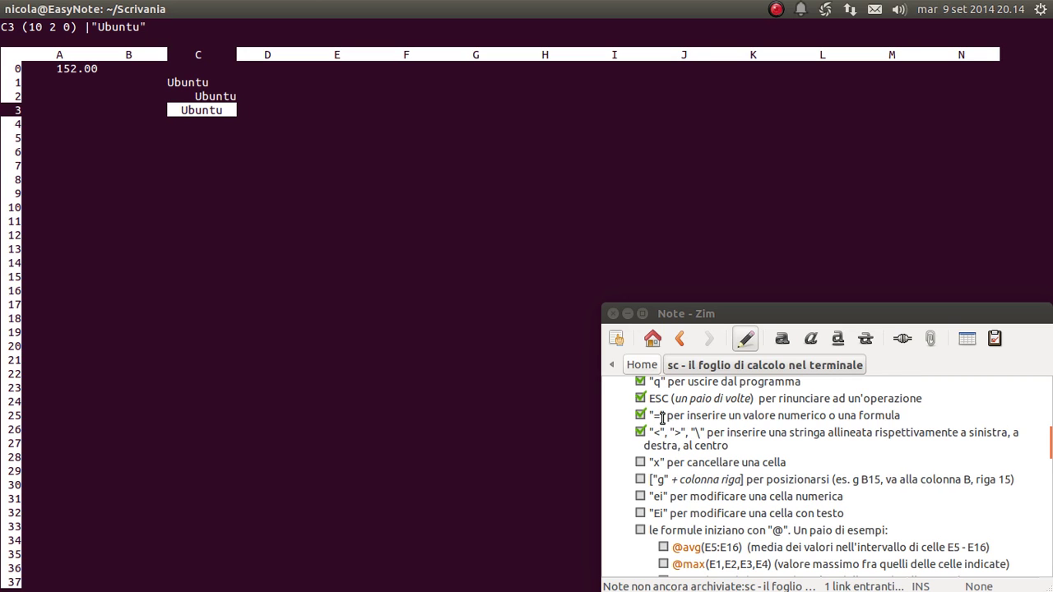
Tick the 'x per cancellare una cella' delete-cell item in the Zim checklist.
{"action": "left_click_drag", "start_coordinate": [721, 433], "coordinate": [656, 433]}
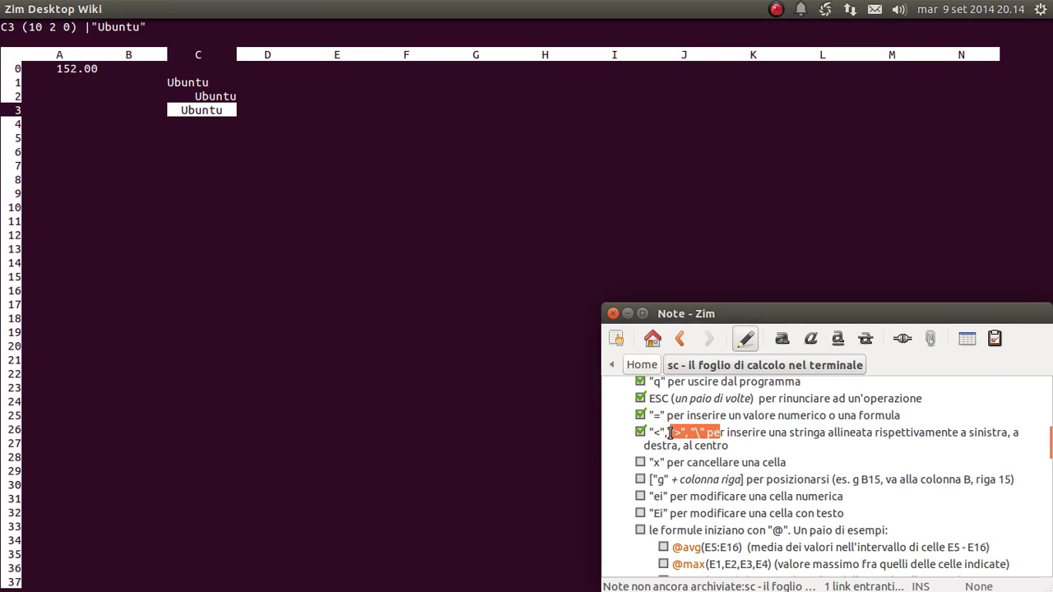
{"action": "left_click", "coordinate": [729, 434]}
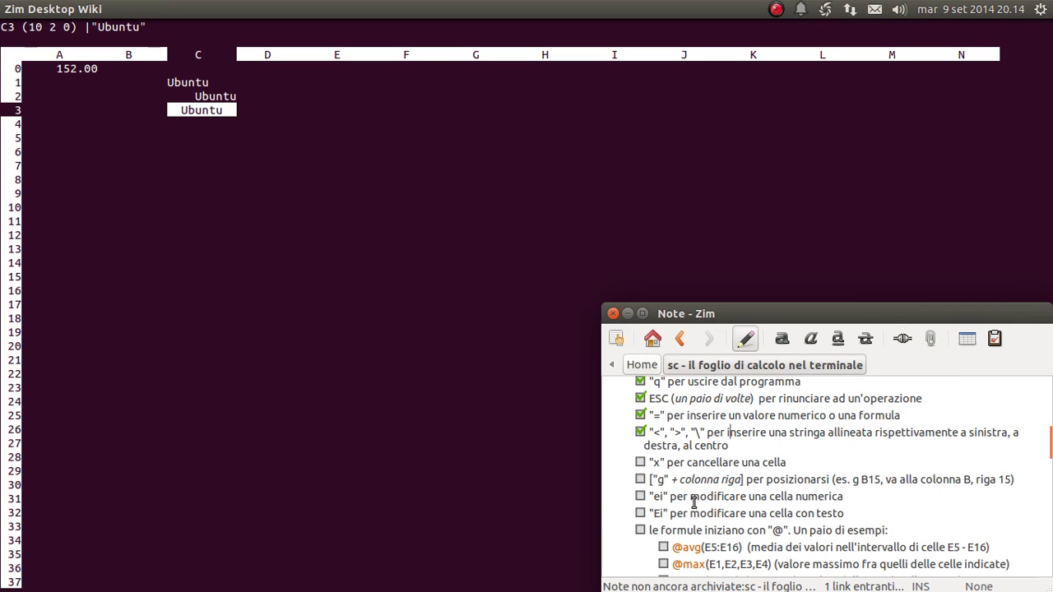
{"action": "left_click", "coordinate": [641, 463]}
{"action": "scroll", "coordinate": [845, 486], "scroll_direction": "down", "scroll_amount": 1}
{"action": "left_click_drag", "start_coordinate": [824, 431], "coordinate": [660, 431]}
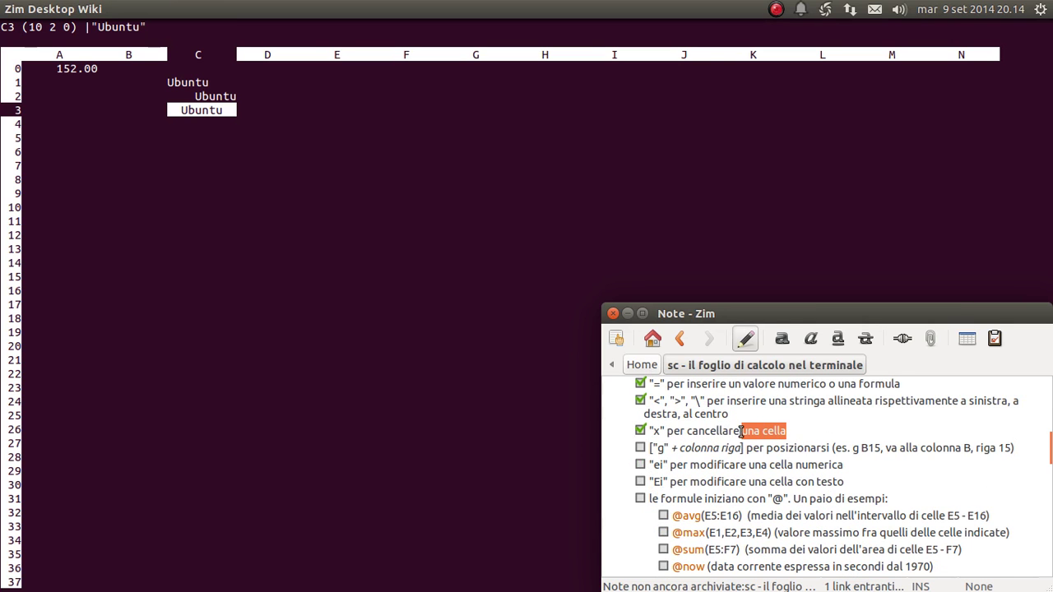
{"action": "left_click", "coordinate": [652, 434]}
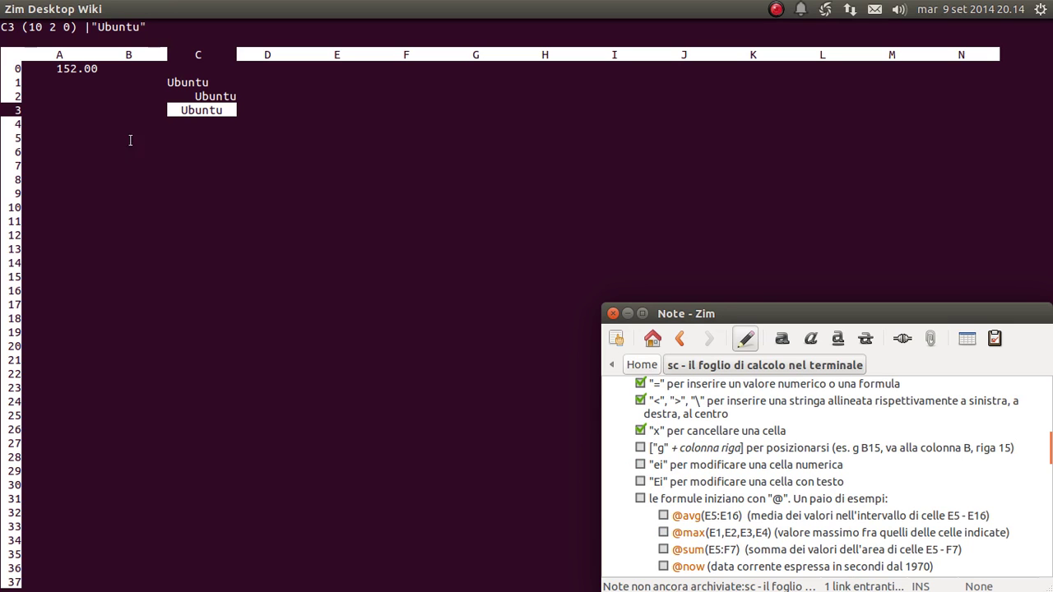
In sc, enter 1233 in cell B3, then delete it with x.
{"action": "left_click", "coordinate": [87, 83]}
{"action": "key", "text": "Left"}
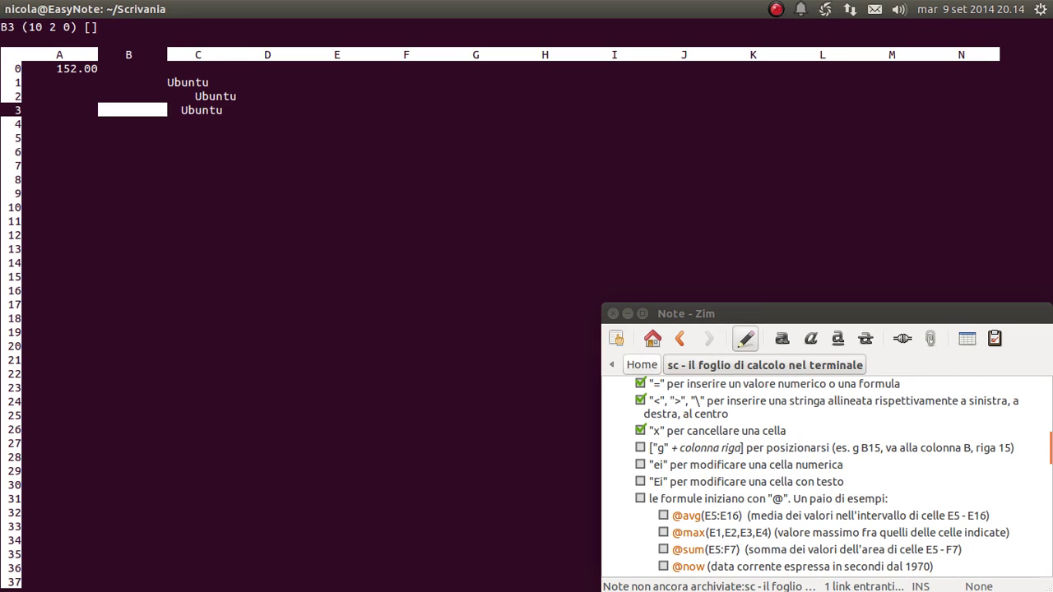
{"action": "key", "text": "equal"}
{"action": "type", "text": "1233"}
{"action": "key", "text": "Return"}
{"action": "key", "text": "x"}
{"action": "key", "text": "Up"}
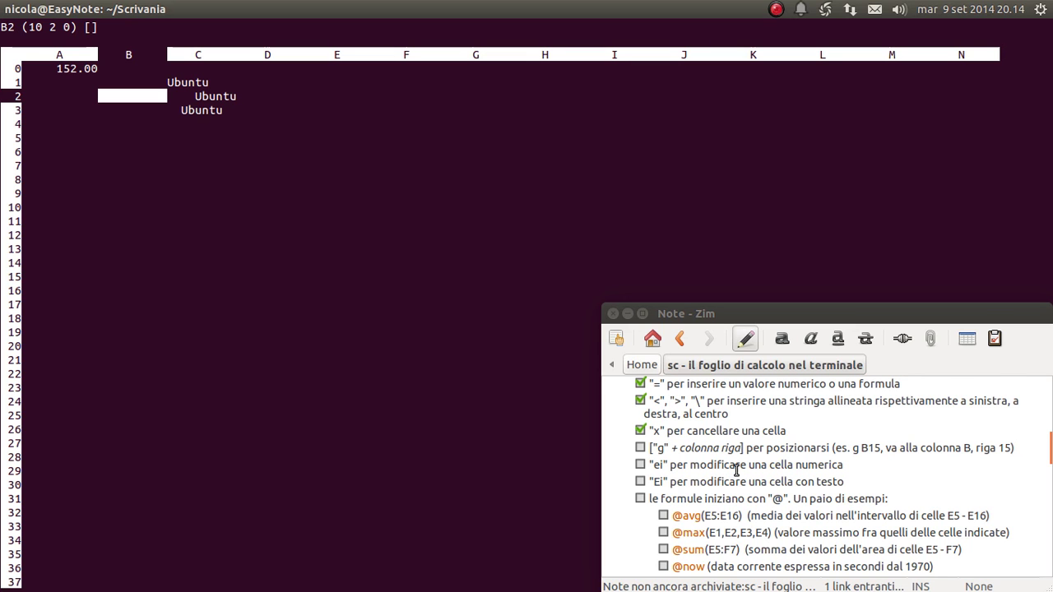
Tick the '"g" + colonna riga' jump-to-cell item in the Zim note.
{"action": "scroll", "coordinate": [737, 468], "scroll_direction": "up", "scroll_amount": 2}
{"action": "scroll", "coordinate": [737, 468], "scroll_direction": "up", "scroll_amount": 2}
{"action": "scroll", "coordinate": [736, 469], "scroll_direction": "up", "scroll_amount": 2}
{"action": "scroll", "coordinate": [737, 469], "scroll_direction": "up", "scroll_amount": 2}
{"action": "scroll", "coordinate": [736, 469], "scroll_direction": "up", "scroll_amount": 2}
{"action": "scroll", "coordinate": [737, 469], "scroll_direction": "down", "scroll_amount": 5}
{"action": "scroll", "coordinate": [736, 469], "scroll_direction": "down", "scroll_amount": 4}
{"action": "scroll", "coordinate": [736, 470], "scroll_direction": "down", "scroll_amount": 4}
{"action": "scroll", "coordinate": [736, 469], "scroll_direction": "up", "scroll_amount": 1}
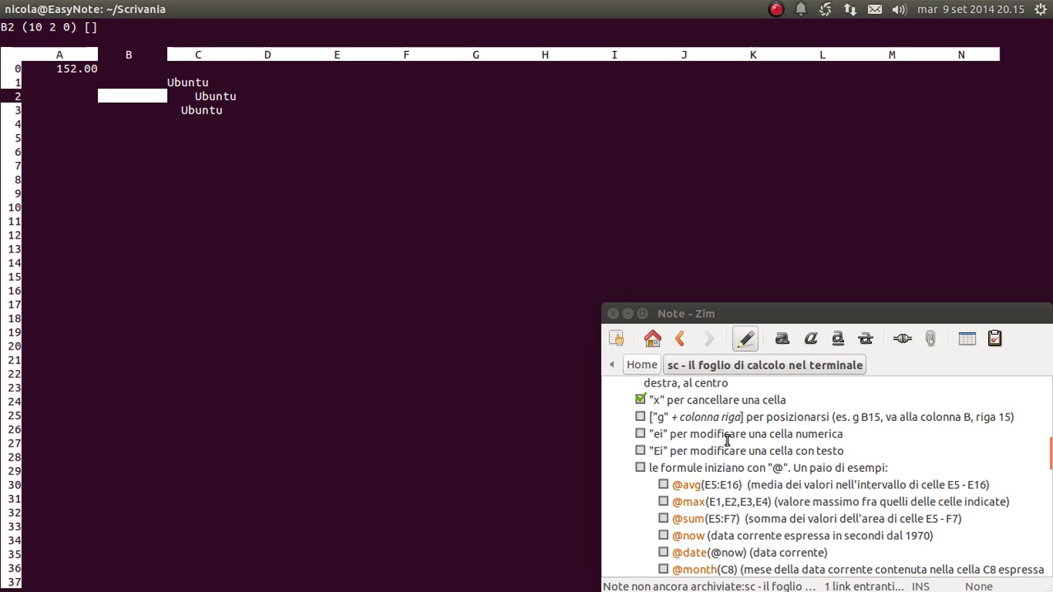
{"action": "scroll", "coordinate": [692, 451], "scroll_direction": "up", "scroll_amount": 2}
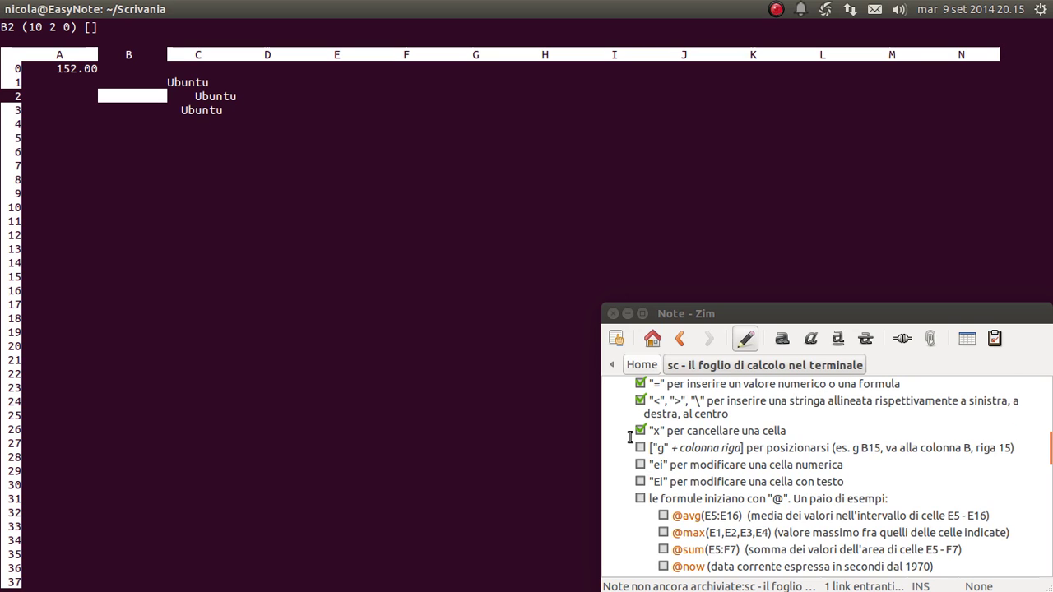
{"action": "scroll", "coordinate": [631, 437], "scroll_direction": "down", "scroll_amount": 1}
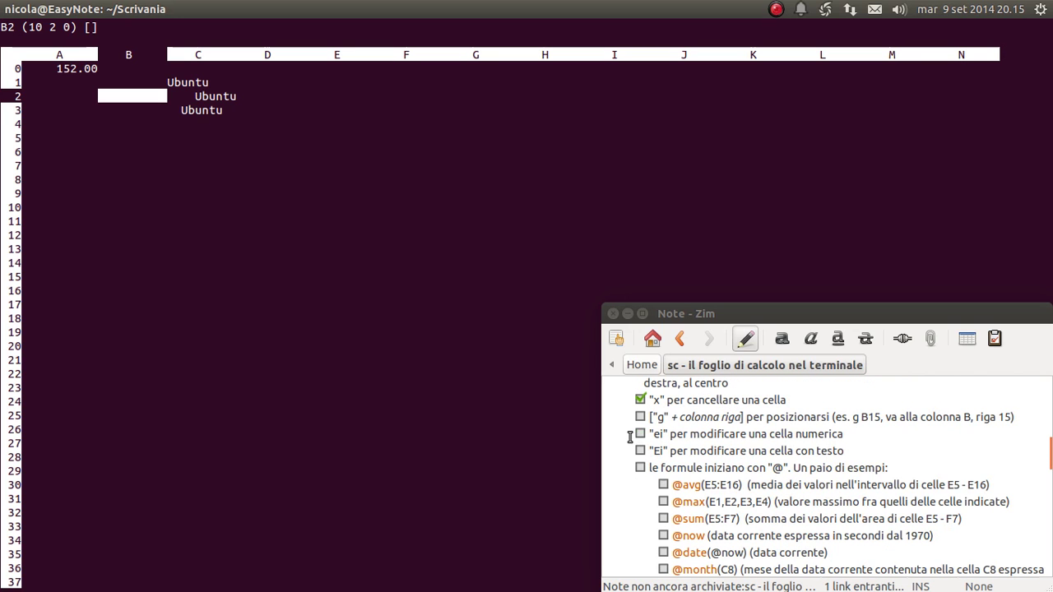
{"action": "scroll", "coordinate": [635, 426], "scroll_direction": "up", "scroll_amount": 1}
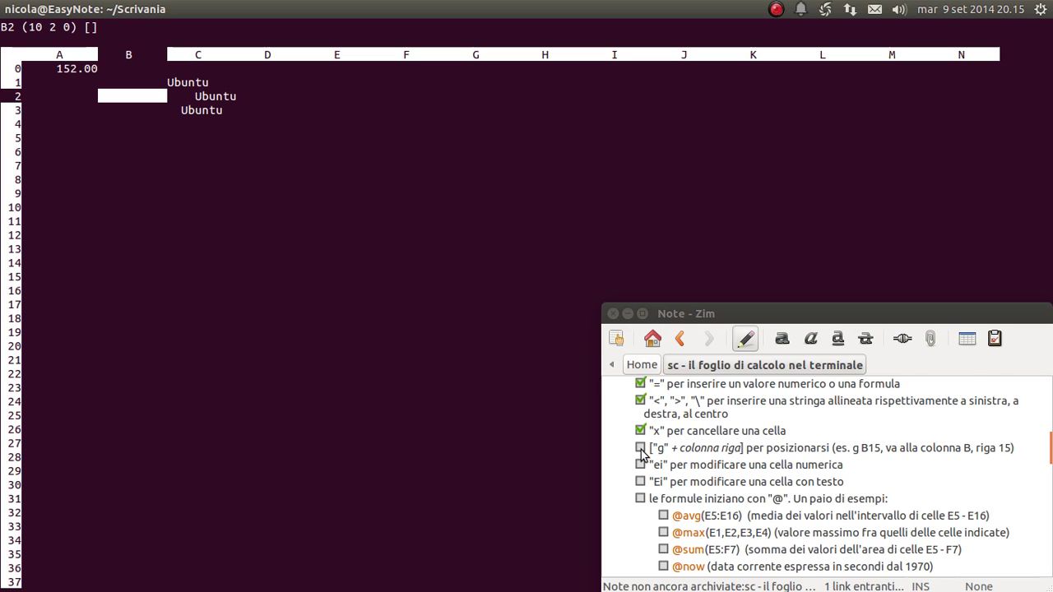
{"action": "left_click", "coordinate": [641, 449]}
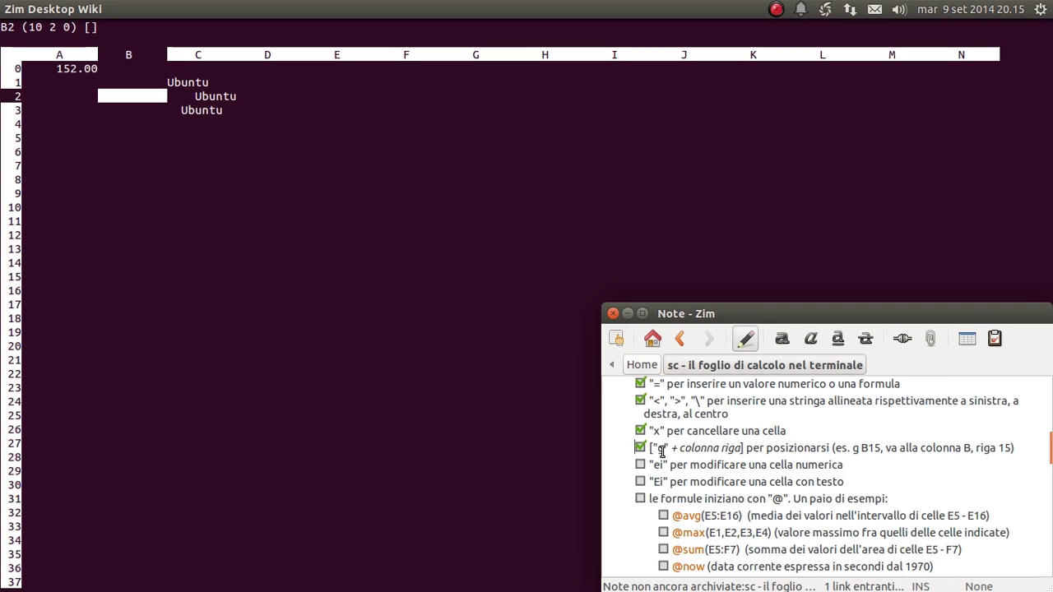
Clear the highlight on the g B15 example and switch back to the terminal spreadsheet.
{"action": "scroll", "coordinate": [715, 445], "scroll_direction": "up", "scroll_amount": 3}
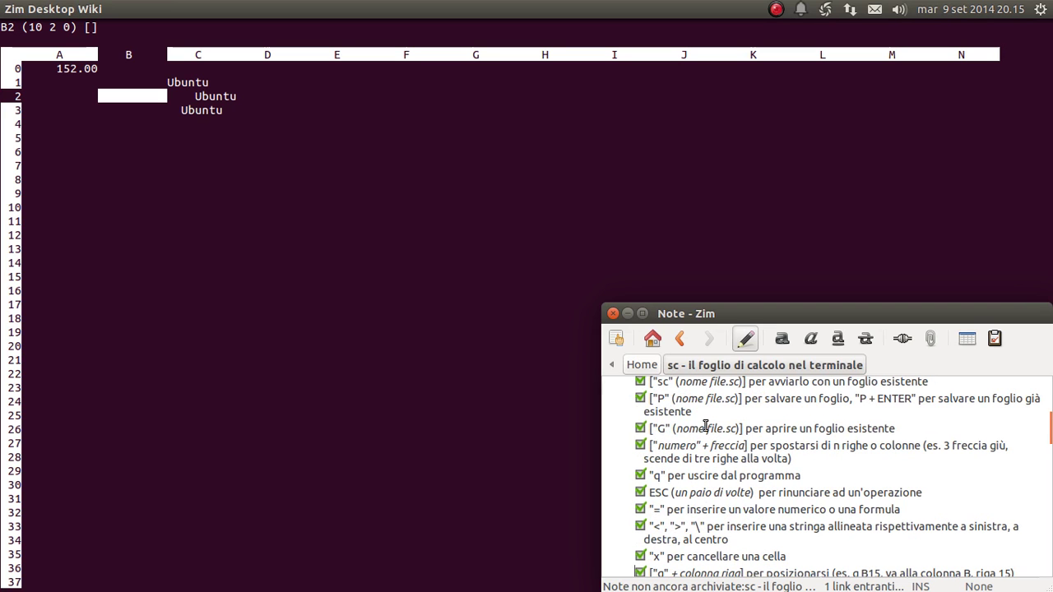
{"action": "scroll", "coordinate": [705, 426], "scroll_direction": "down", "scroll_amount": 5}
{"action": "scroll", "coordinate": [691, 427], "scroll_direction": "up", "scroll_amount": 2}
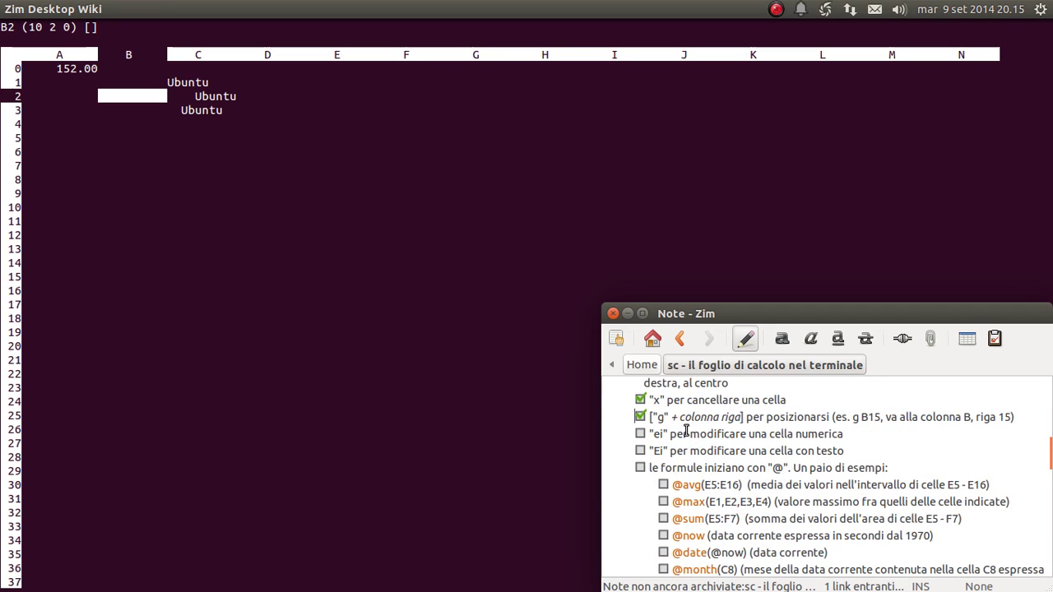
{"action": "scroll", "coordinate": [708, 426], "scroll_direction": "up", "scroll_amount": 1}
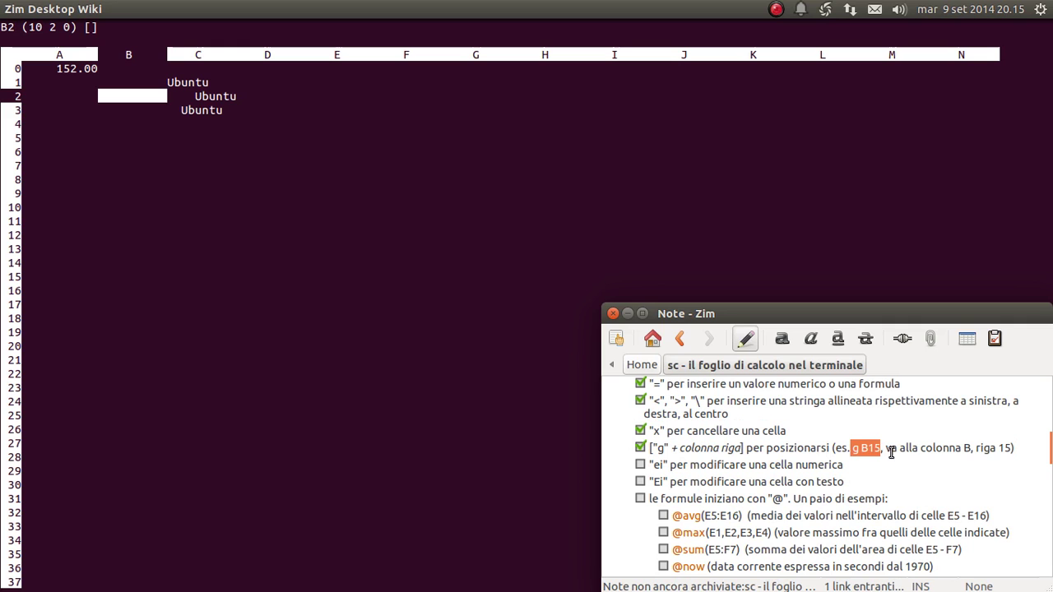
{"action": "left_click", "coordinate": [979, 445]}
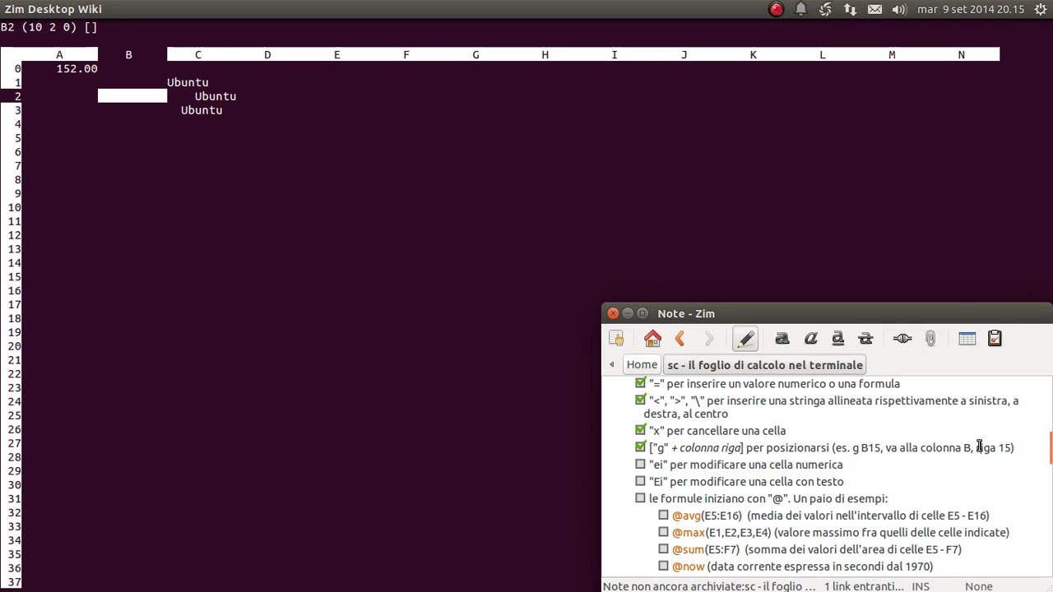
{"action": "left_click", "coordinate": [695, 449]}
{"action": "left_click", "coordinate": [233, 238]}
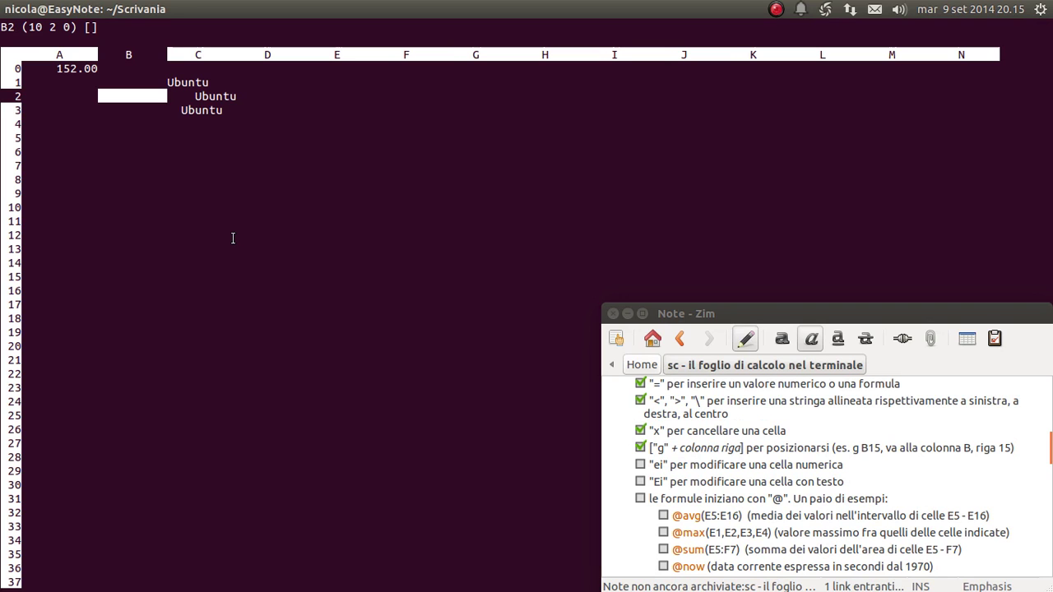
Jump to cell B15 using sc's g goto prompt with b15.
{"action": "key", "text": "g"}
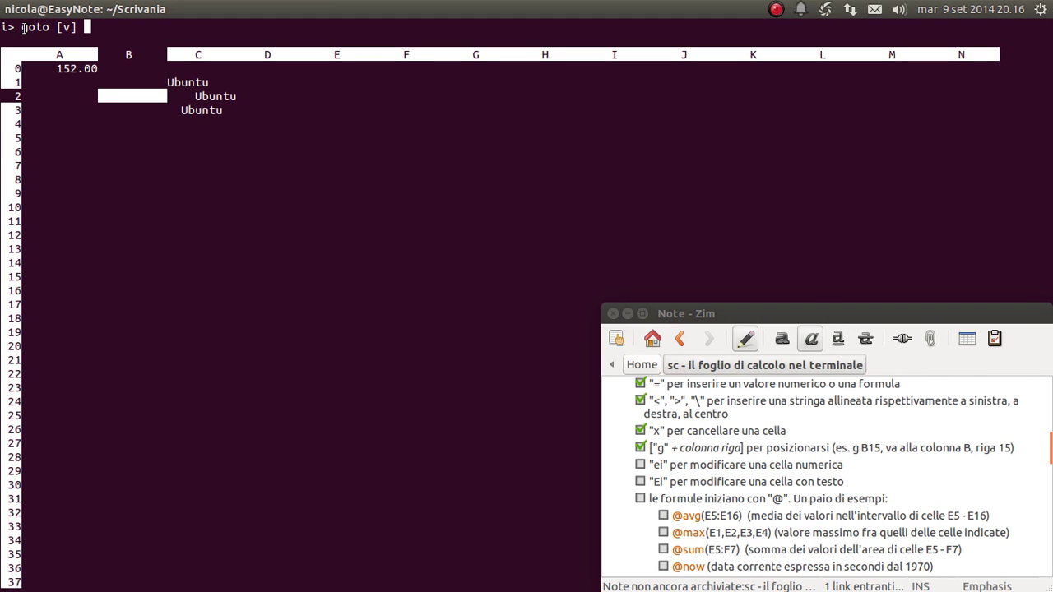
{"action": "left_click_drag", "start_coordinate": [22, 27], "coordinate": [49, 28]}
{"action": "left_click", "coordinate": [106, 28]}
{"action": "type", "text": "b15"}
{"action": "key", "text": "Return"}
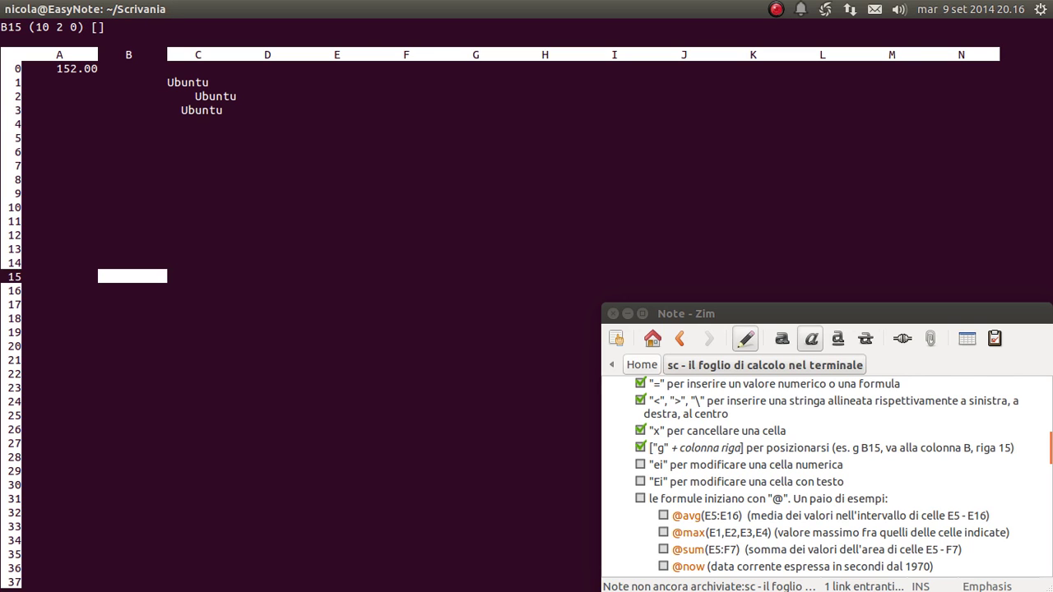
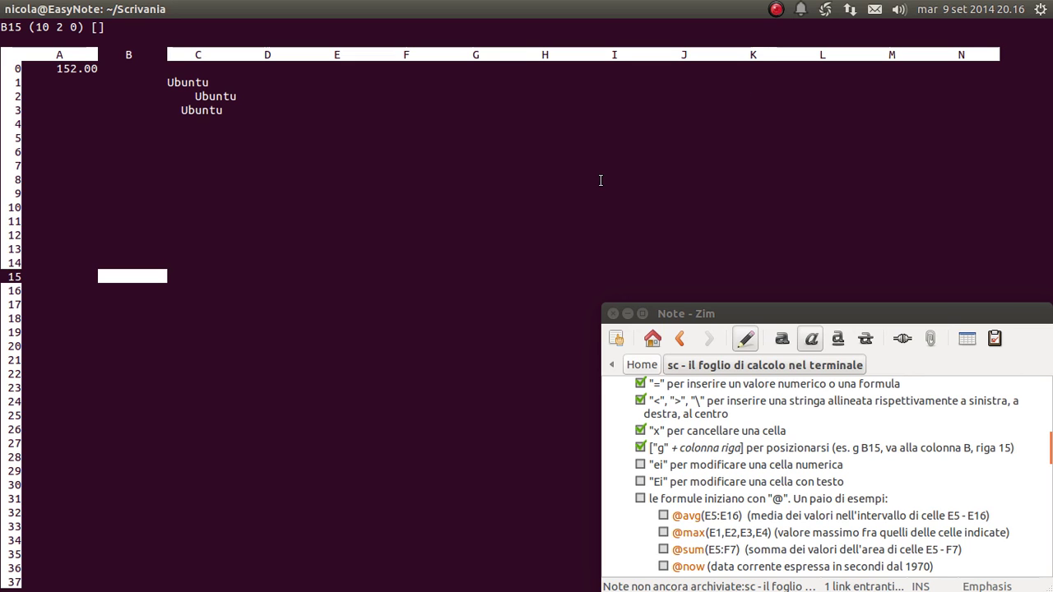
Send the sc cursor to K11 with g k11, then tick the 'ei' numeric-edit item in Zim.
{"action": "type", "text": "goto [v"}
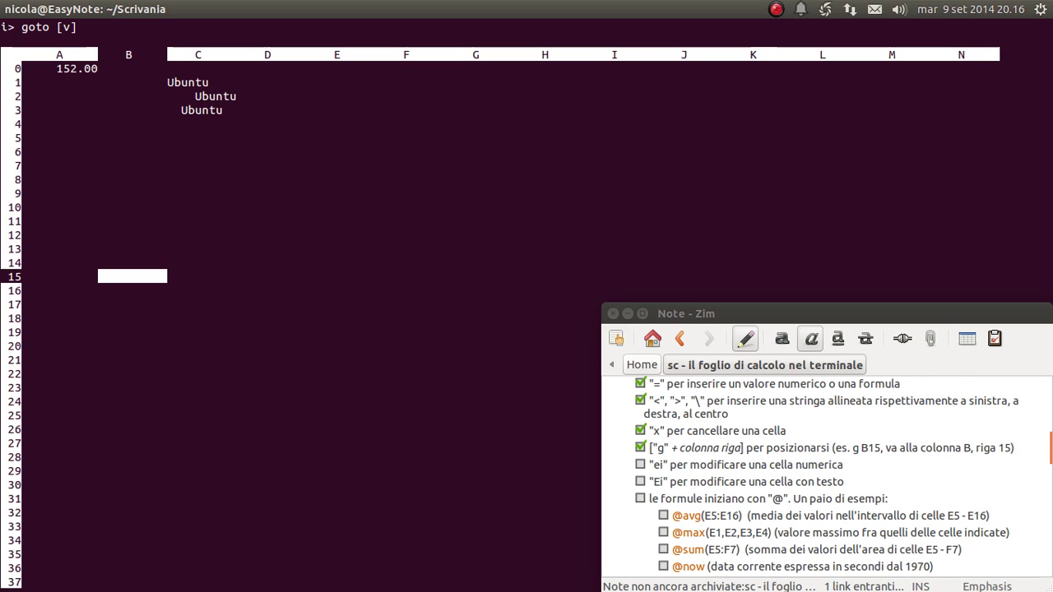
{"action": "type", "text": "k11"}
{"action": "key", "text": "Return"}
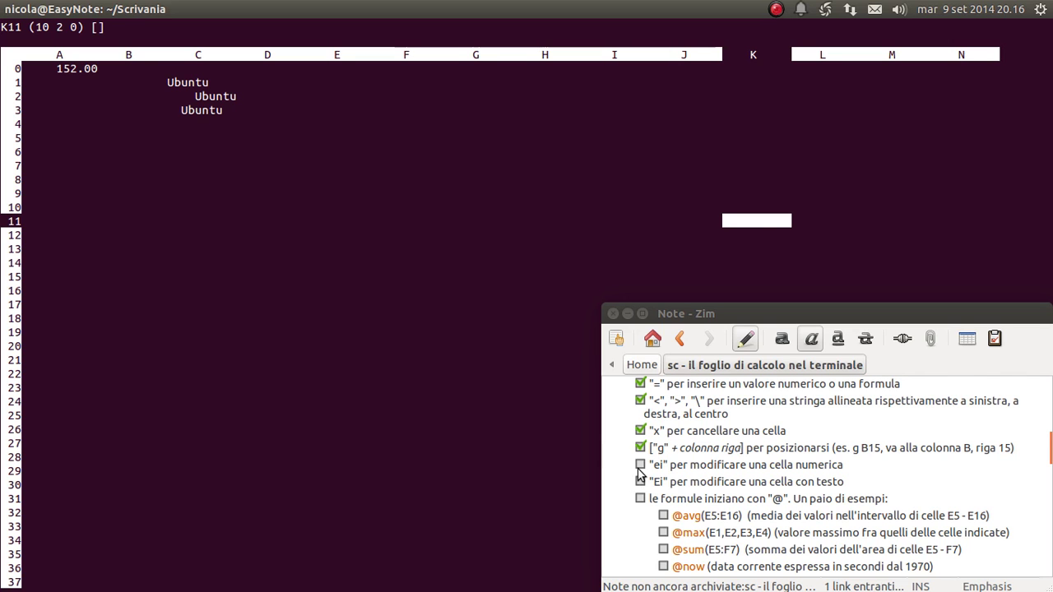
{"action": "scroll", "coordinate": [641, 473], "scroll_direction": "down", "scroll_amount": 1}
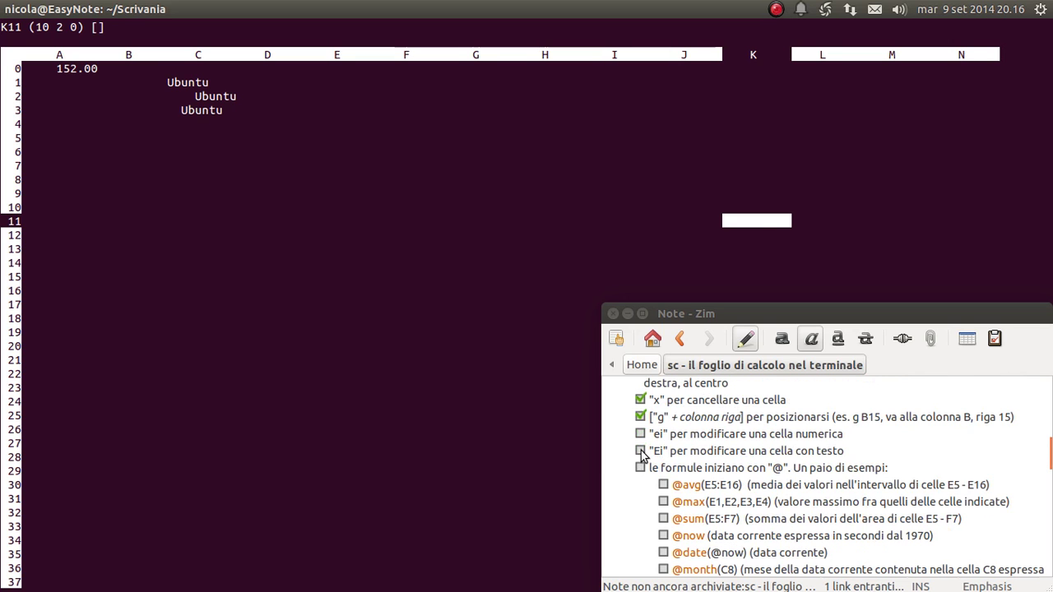
{"action": "left_click", "coordinate": [641, 436]}
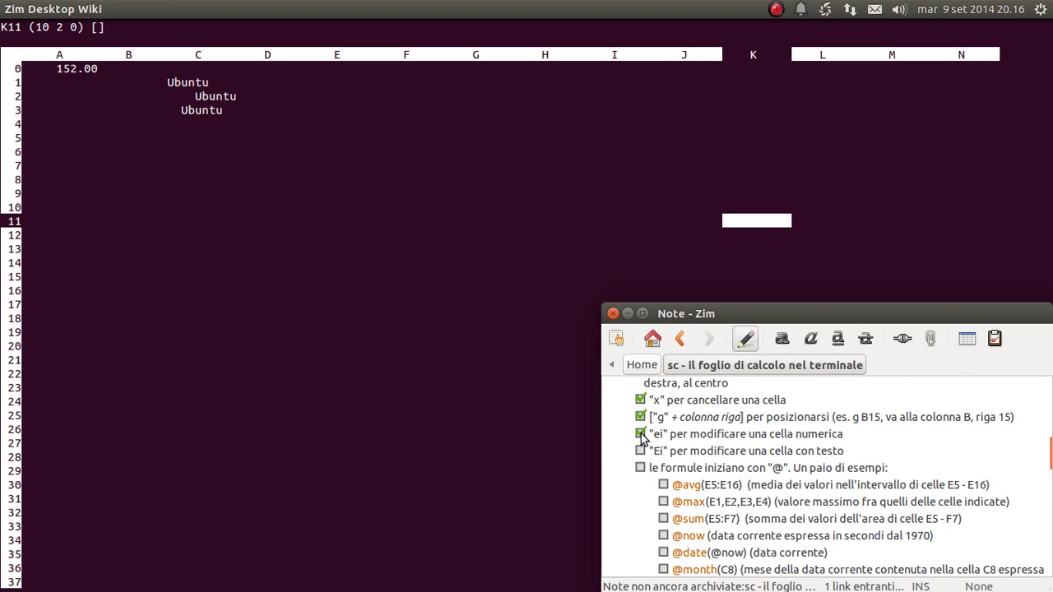
{"action": "left_click", "coordinate": [641, 436]}
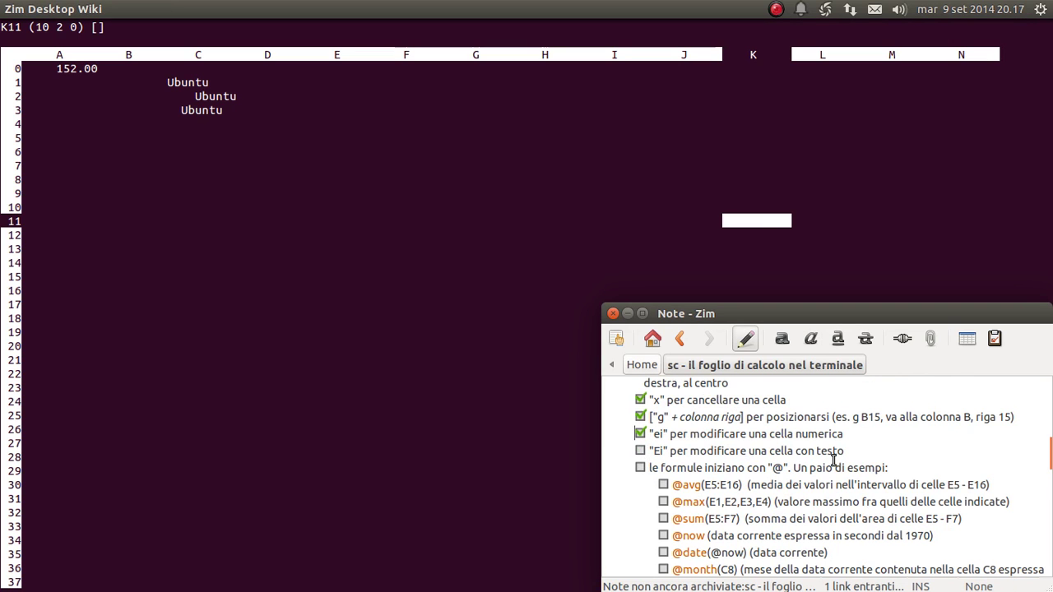
{"action": "scroll", "coordinate": [835, 461], "scroll_direction": "up", "scroll_amount": 1}
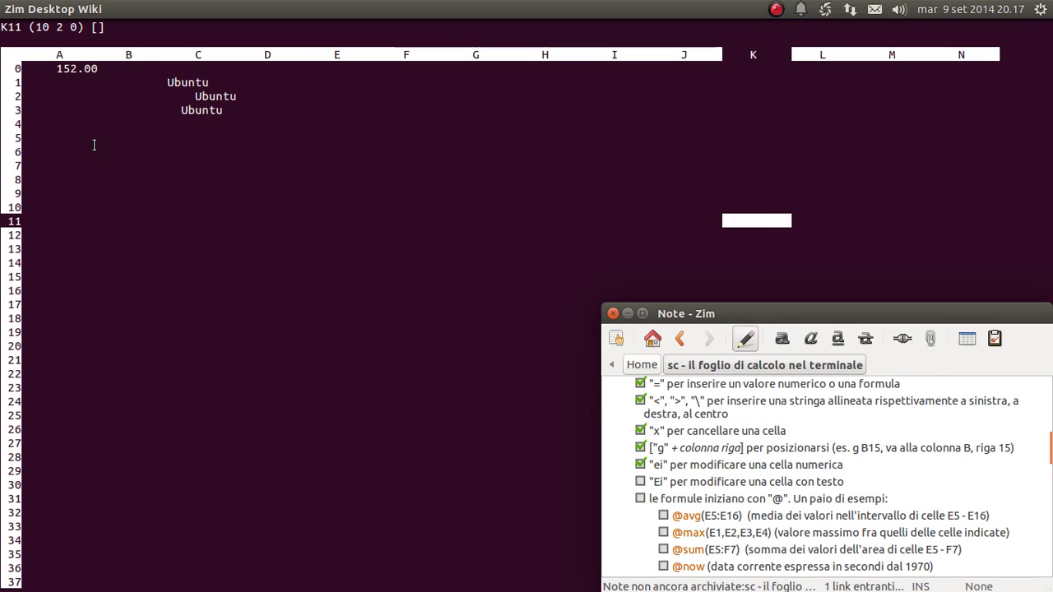
{"action": "key", "text": "Up"}
Edit A0's number, replacing the final 2 of 152 with 8 to get 158.
{"action": "left_click", "coordinate": [94, 145]}
{"action": "key", "text": "Up"}
{"action": "key", "text": "Up"}
{"action": "key", "text": "Up"}
{"action": "key", "text": "Up"}
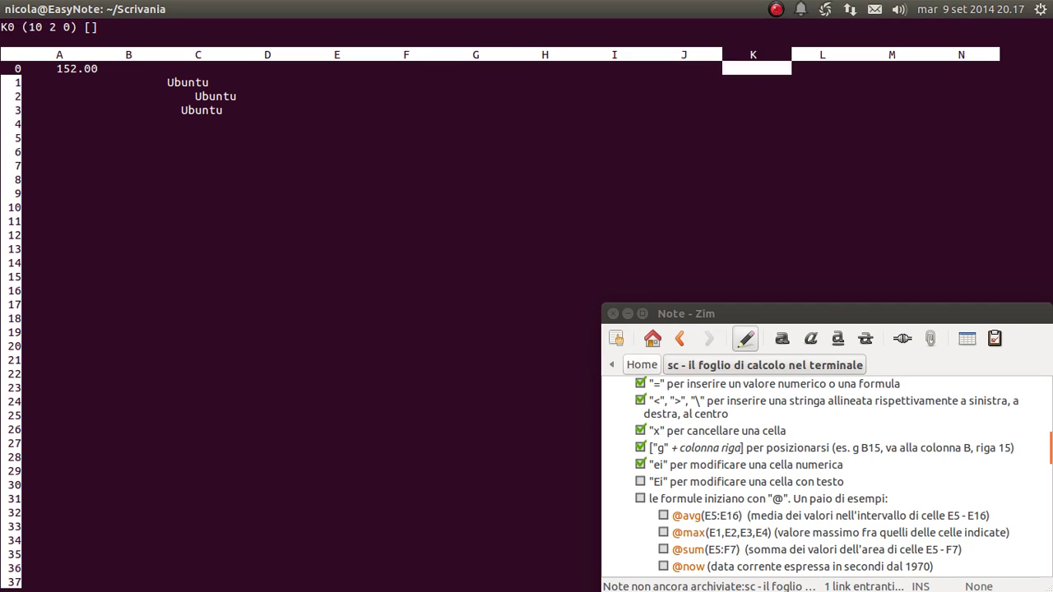
{"action": "key", "text": "Left"}
{"action": "key", "text": "Left"}
{"action": "key", "text": "Left"}
{"action": "key", "text": "Left"}
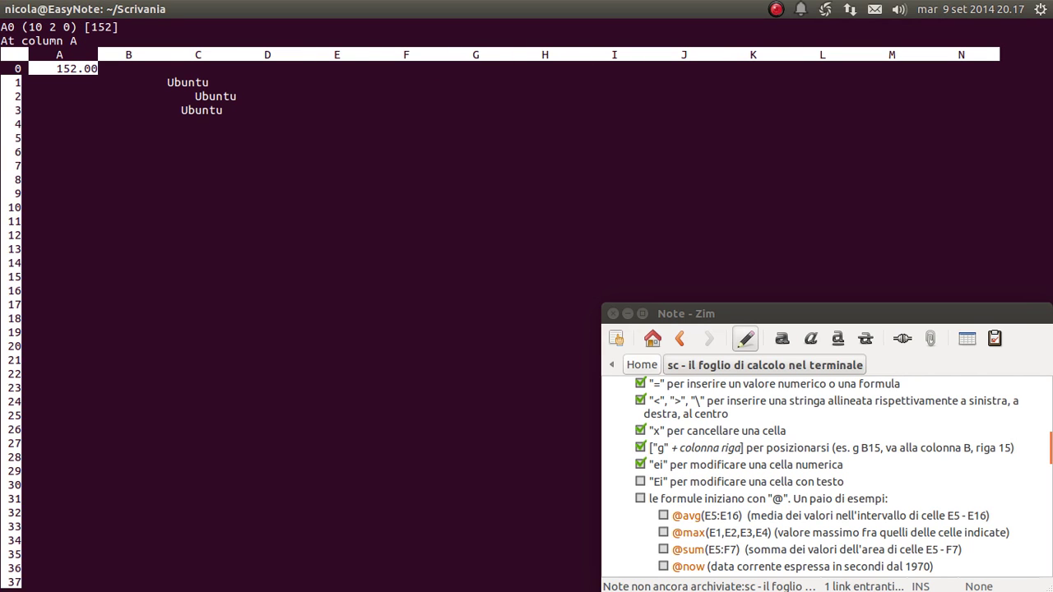
{"action": "key", "text": "Up"}
{"action": "key", "text": "e"}
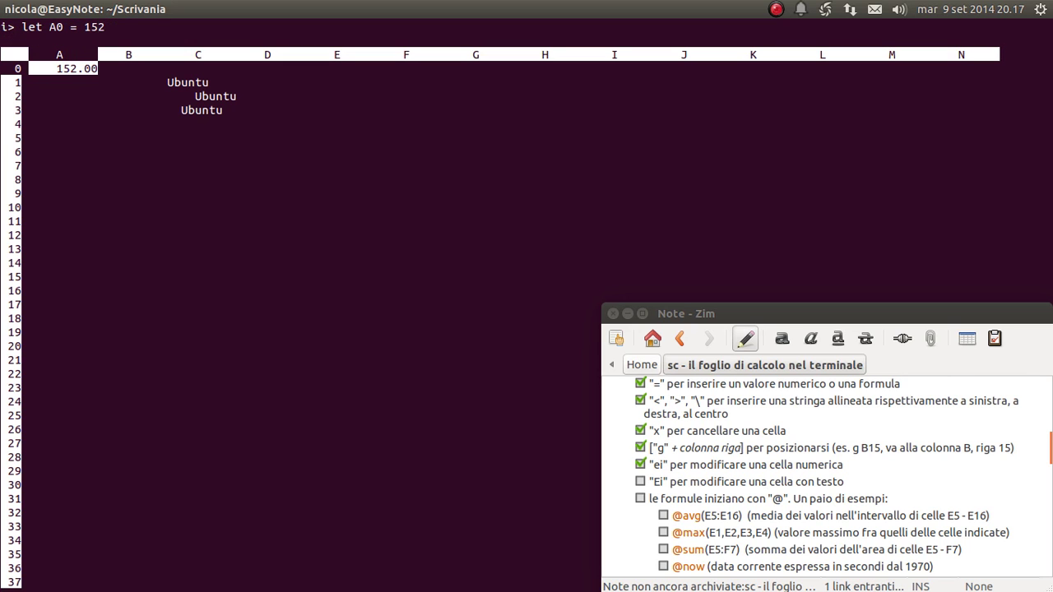
{"action": "key", "text": "Right"}
{"action": "key", "text": "Left"}
{"action": "key", "text": "Left"}
{"action": "key", "text": "Left"}
{"action": "key", "text": "Right"}
{"action": "key", "text": "Right"}
{"action": "key", "text": "Right"}
{"action": "key", "text": "Left"}
{"action": "key", "text": "Left"}
{"action": "key", "text": "Right"}
{"action": "key", "text": "Right"}
{"action": "key", "text": "BackSpace"}
{"action": "type", "text": "8"}
{"action": "key", "text": "Return"}
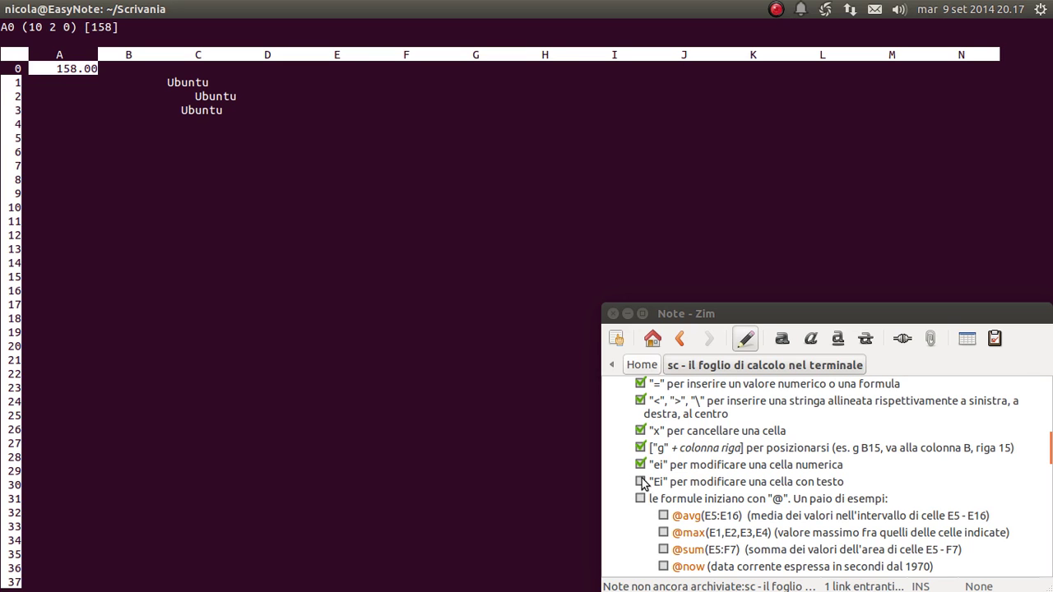
Tick the 'Ei' item in the Zim checklist.
{"action": "left_click", "coordinate": [641, 482]}
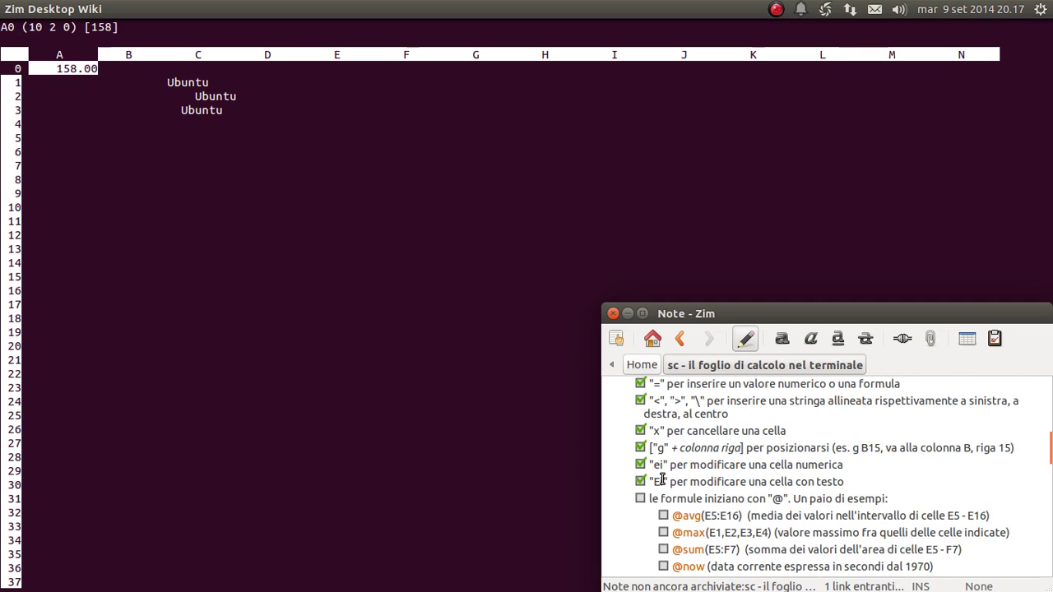
{"action": "scroll", "coordinate": [662, 481], "scroll_direction": "down", "scroll_amount": 2}
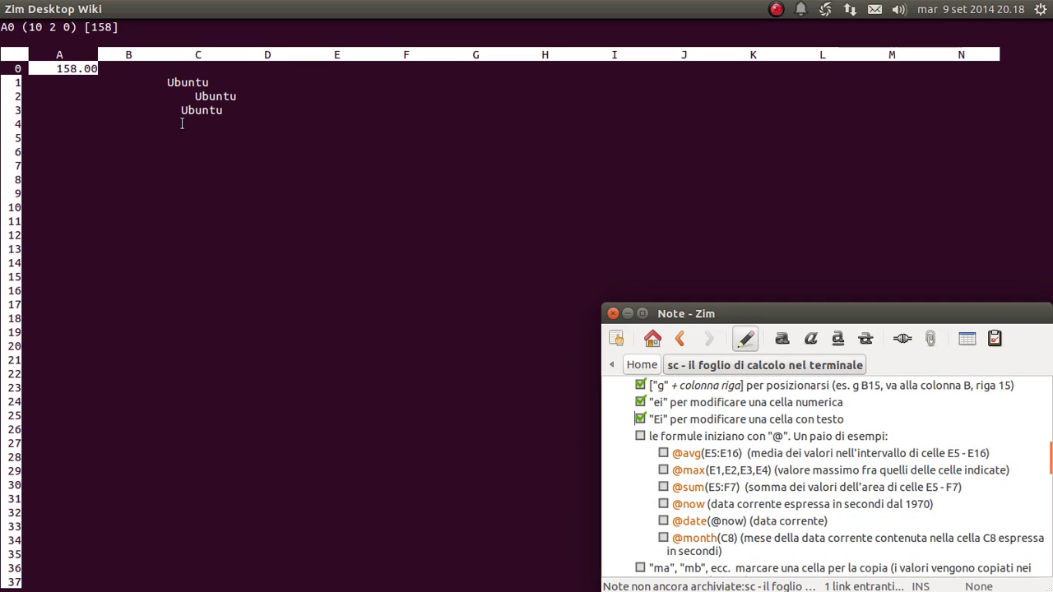
{"action": "key", "text": "Down"}
Change C1's text from Ubuntu to 'Ubu 14.04'.
{"action": "left_click", "coordinate": [169, 117]}
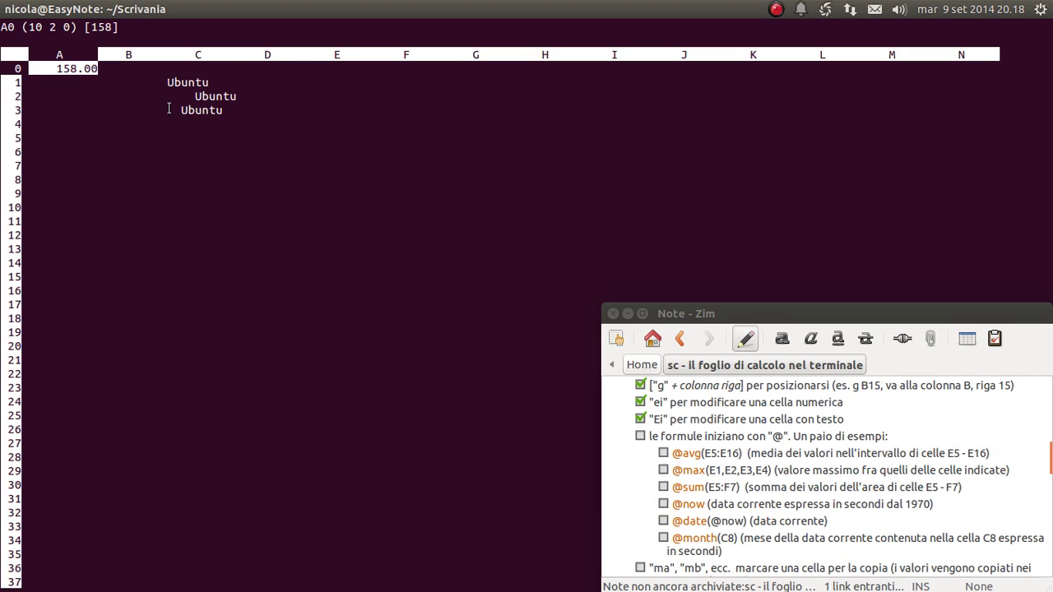
{"action": "key", "text": "Down"}
{"action": "key", "text": "Right"}
{"action": "key", "text": "Right"}
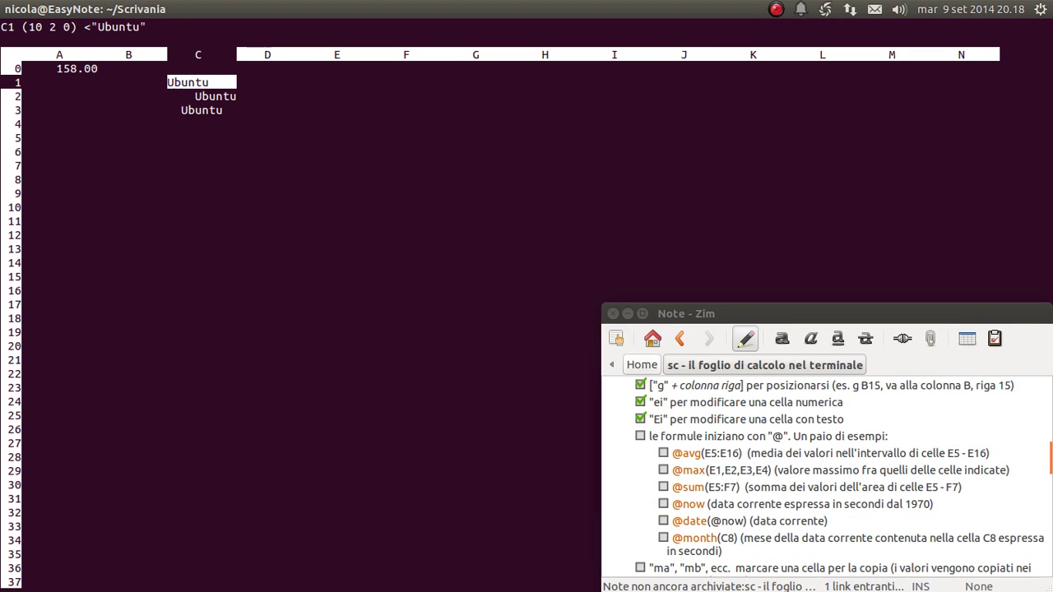
{"action": "key", "text": "E"}
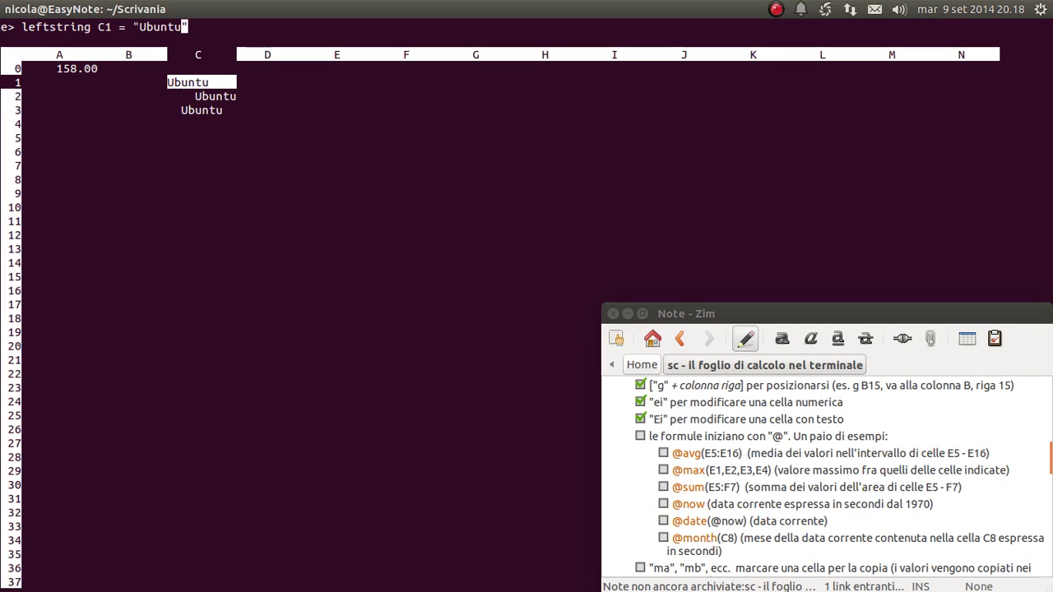
{"action": "key", "text": "i"}
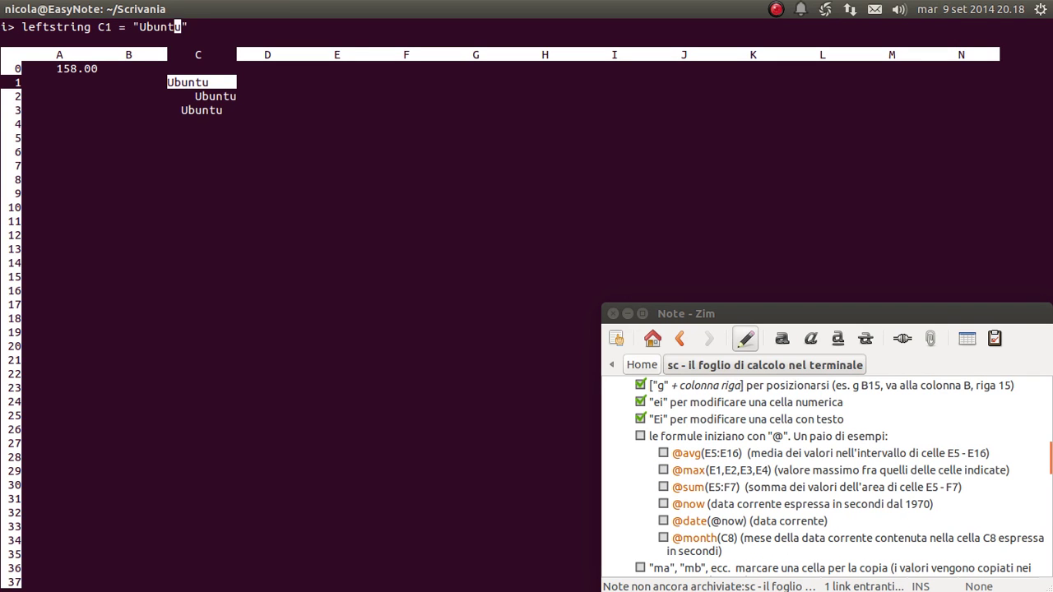
{"action": "key", "text": "BackSpace"}
{"action": "key", "text": "BackSpace"}
{"action": "key", "text": "BackSpace"}
{"action": "type", "text": "14.04"}
{"action": "key", "text": "Return"}
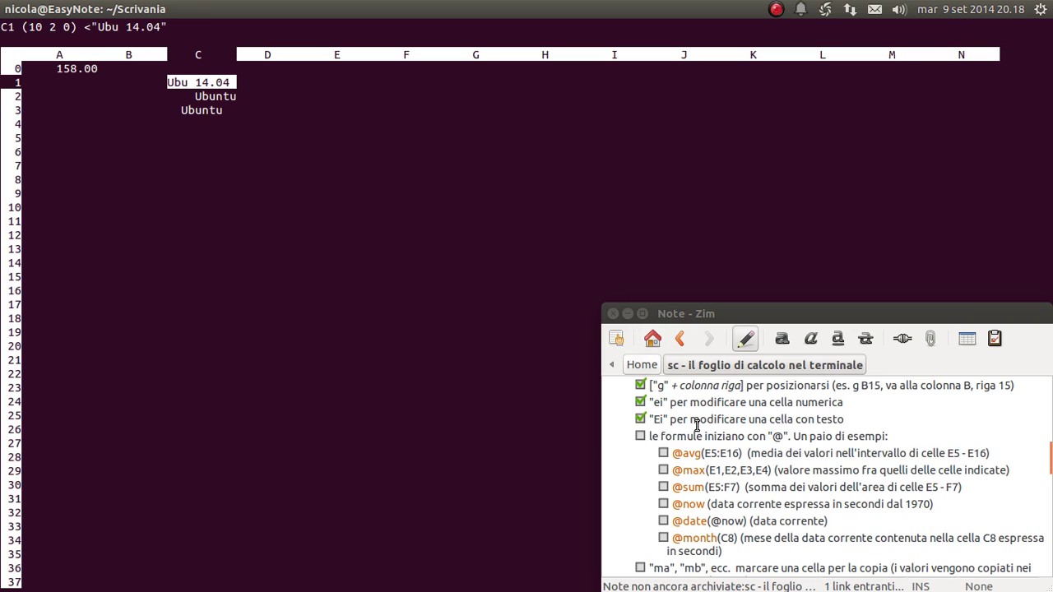
Tick the formula checklist item in Zim, then bring up sc's help overview with ?
{"action": "scroll", "coordinate": [683, 416], "scroll_direction": "down", "scroll_amount": 1}
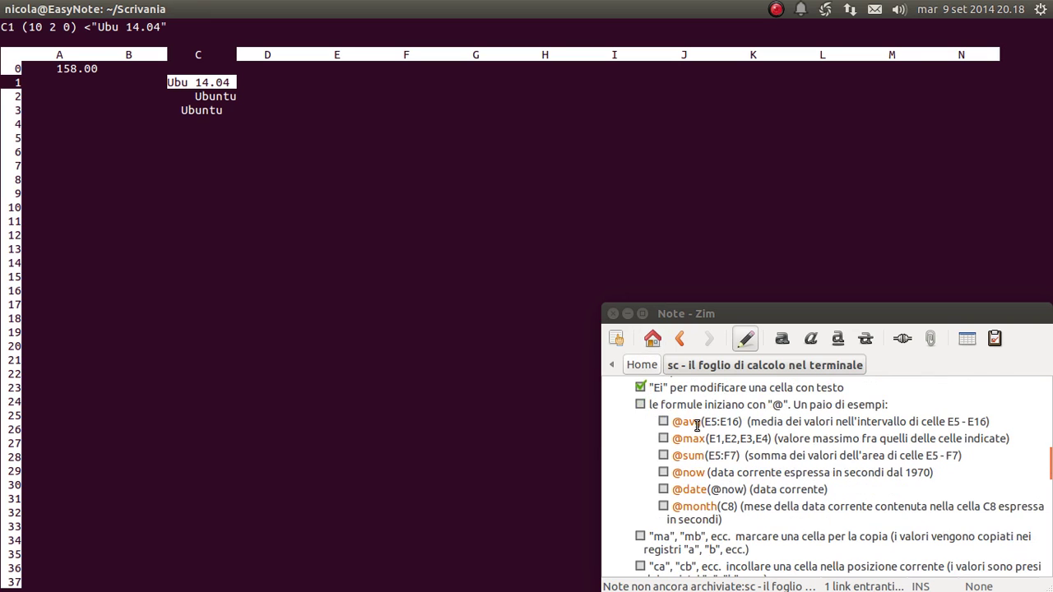
{"action": "left_click", "coordinate": [640, 404]}
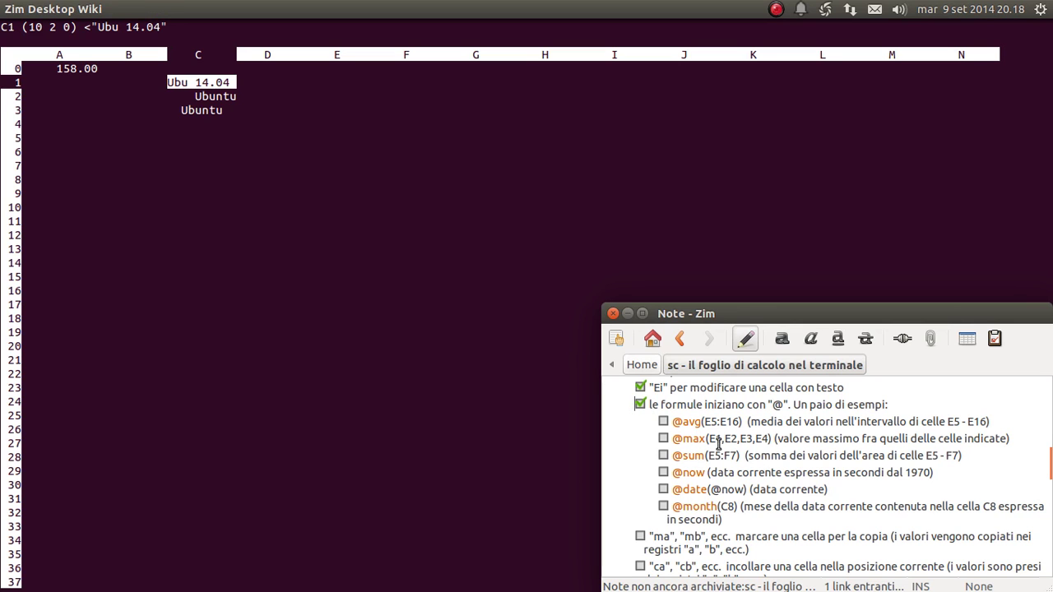
{"action": "left_click", "coordinate": [160, 123]}
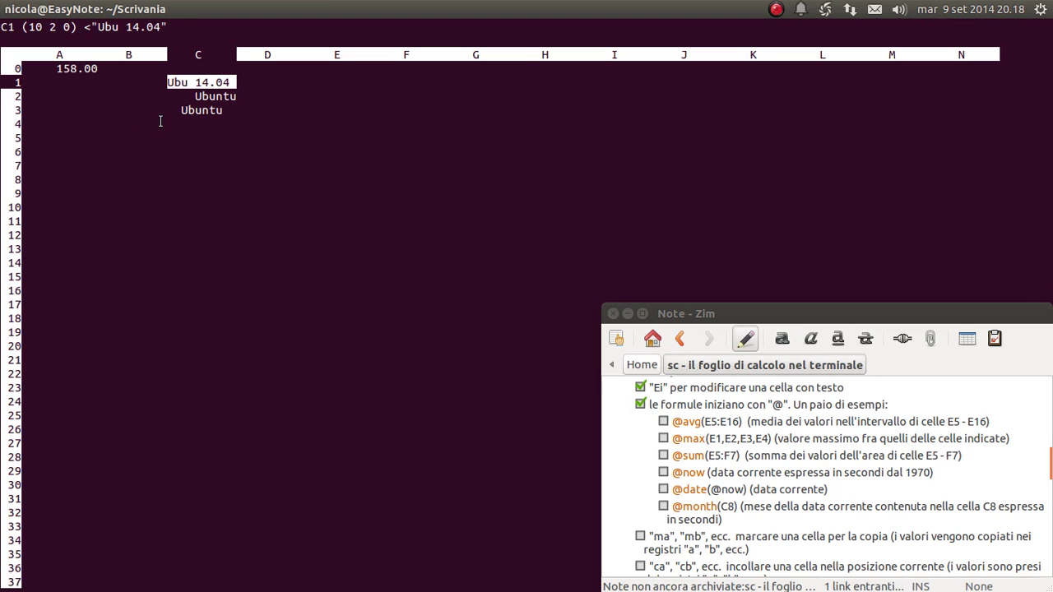
{"action": "key", "text": "question"}
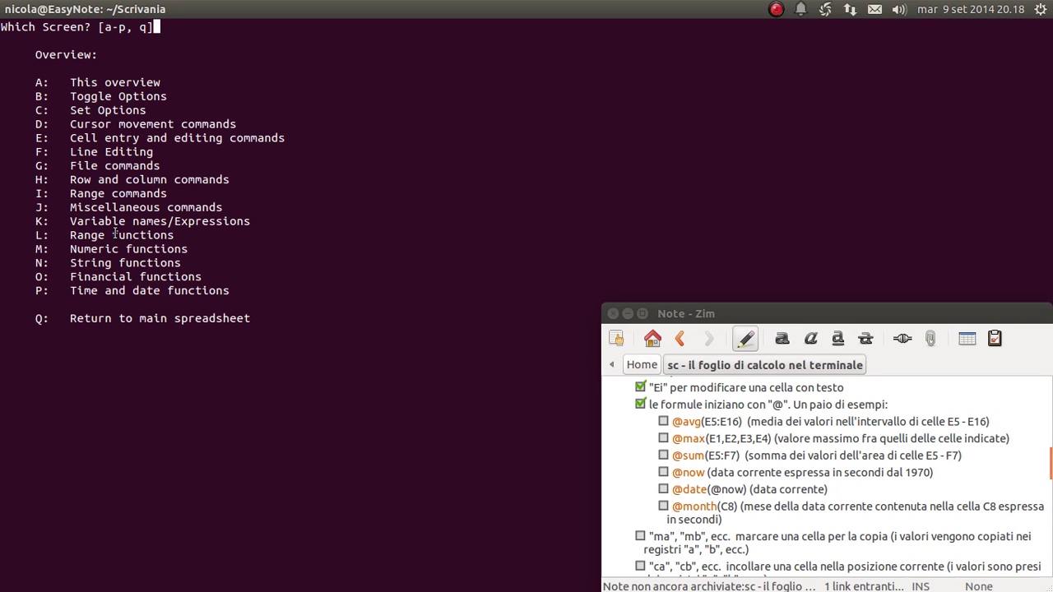
View help screen L on range functions, then go back to the overview.
{"action": "left_click_drag", "start_coordinate": [115, 235], "coordinate": [218, 289]}
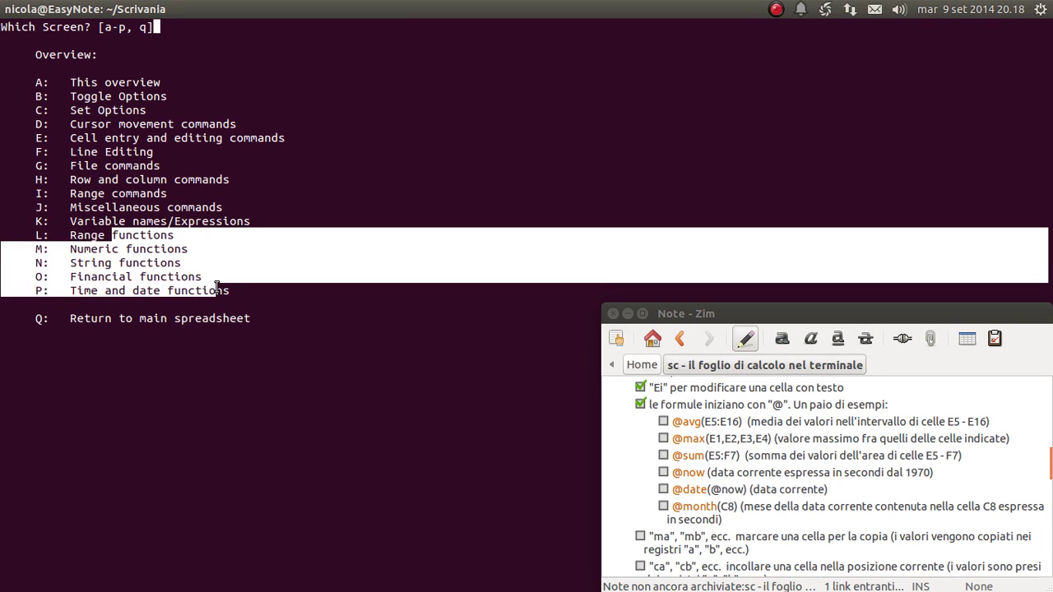
{"action": "left_click_drag", "start_coordinate": [64, 235], "coordinate": [174, 237]}
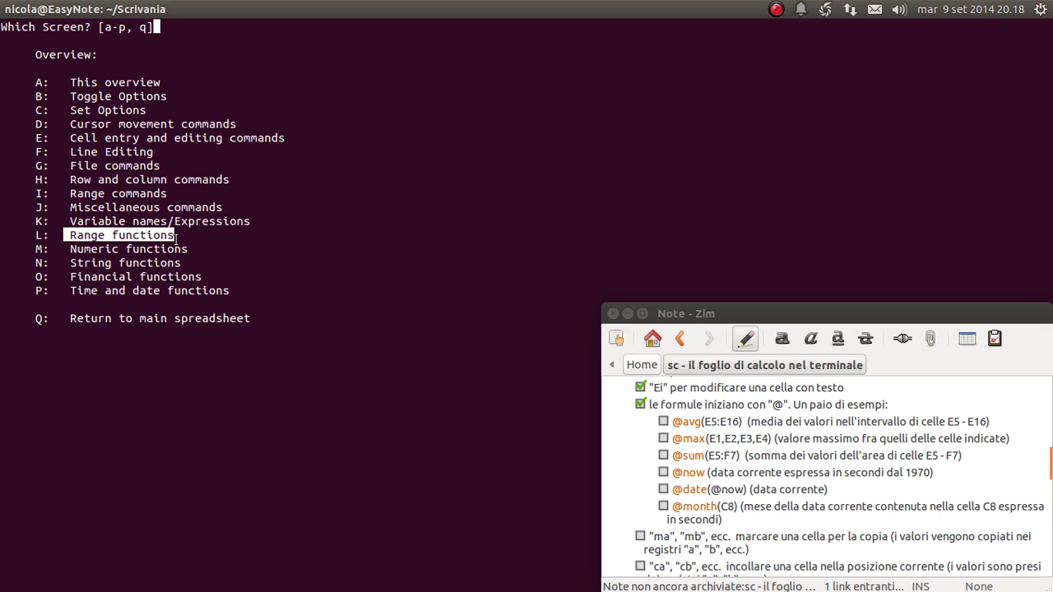
{"action": "left_click", "coordinate": [108, 235]}
{"action": "key", "text": "l"}
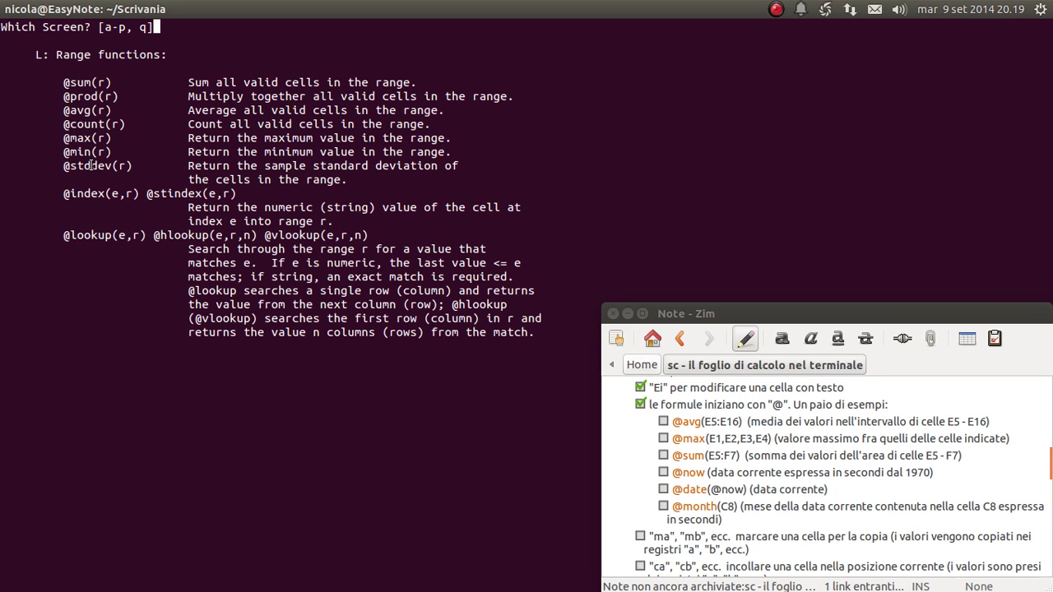
{"action": "key", "text": "a"}
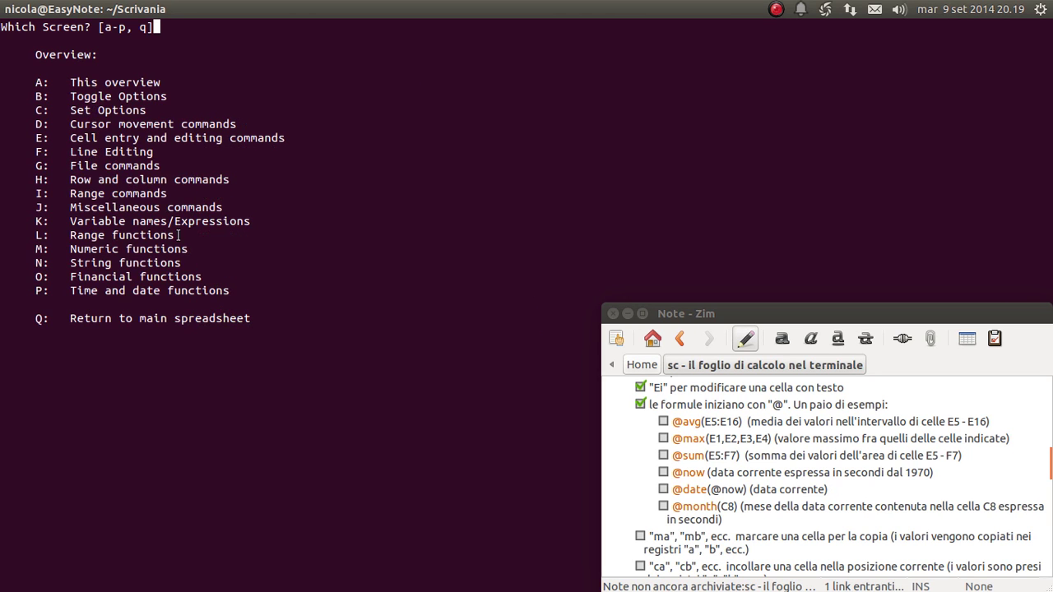
Display help screen M listing the numeric functions.
{"action": "left_click_drag", "start_coordinate": [178, 235], "coordinate": [72, 236]}
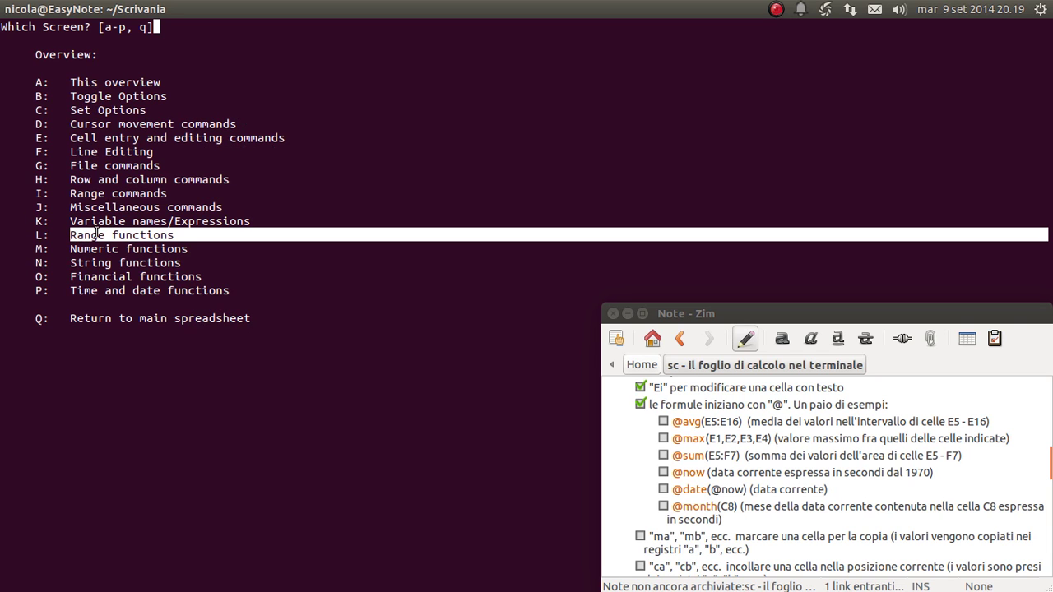
{"action": "left_click_drag", "start_coordinate": [191, 248], "coordinate": [66, 248]}
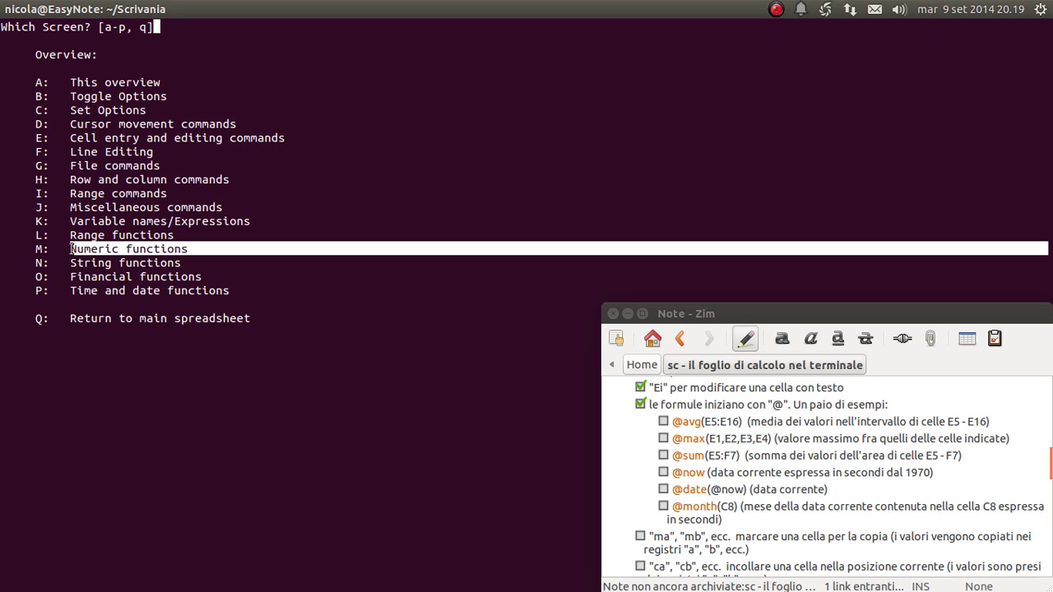
{"action": "key", "text": "m"}
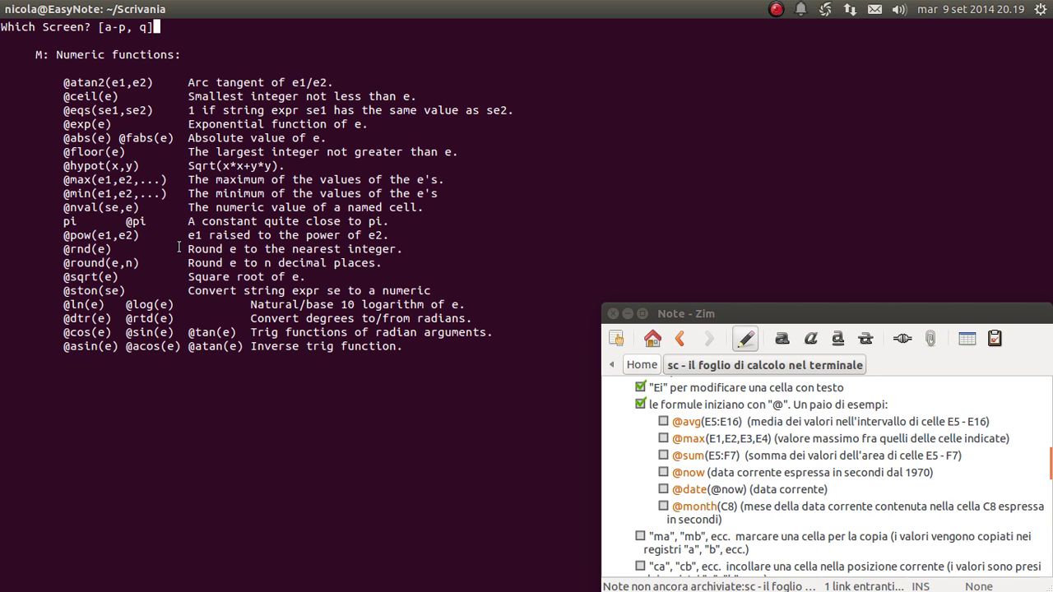
Browse the String functions (N) and Financial functions (O) help pages.
{"action": "key", "text": "a"}
{"action": "left_click_drag", "start_coordinate": [152, 262], "coordinate": [74, 264]}
{"action": "key", "text": "n"}
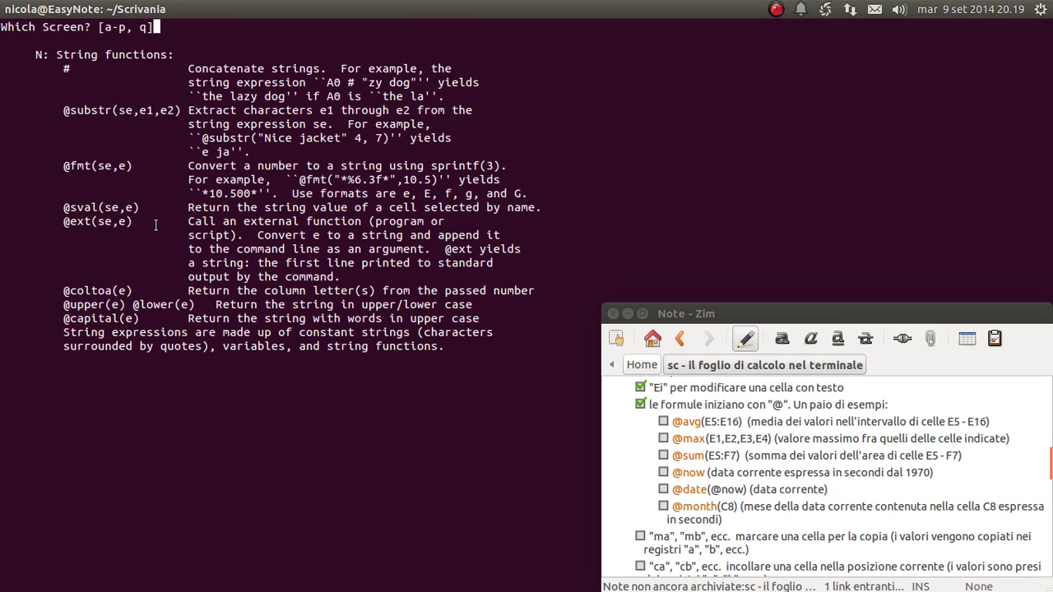
{"action": "key", "text": "a"}
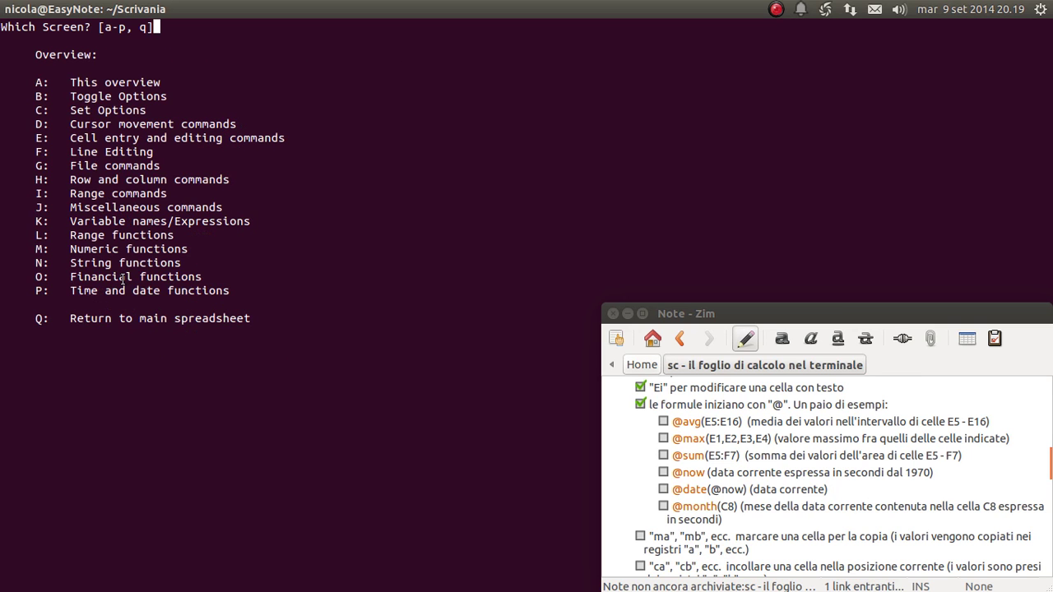
{"action": "key", "text": "o"}
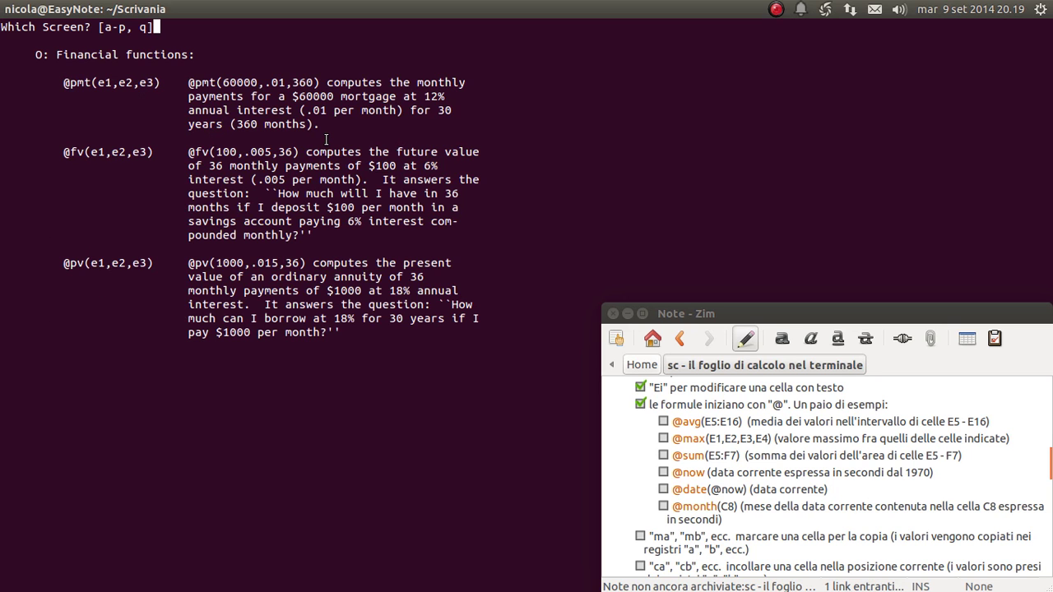
{"action": "key", "text": "a"}
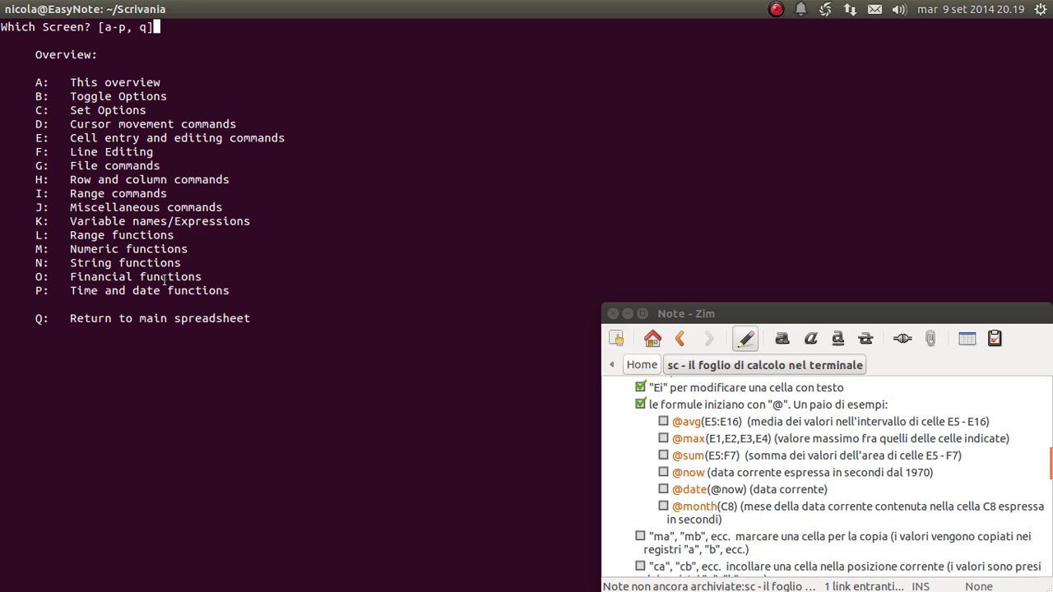
{"action": "left_click_drag", "start_coordinate": [162, 291], "coordinate": [93, 291]}
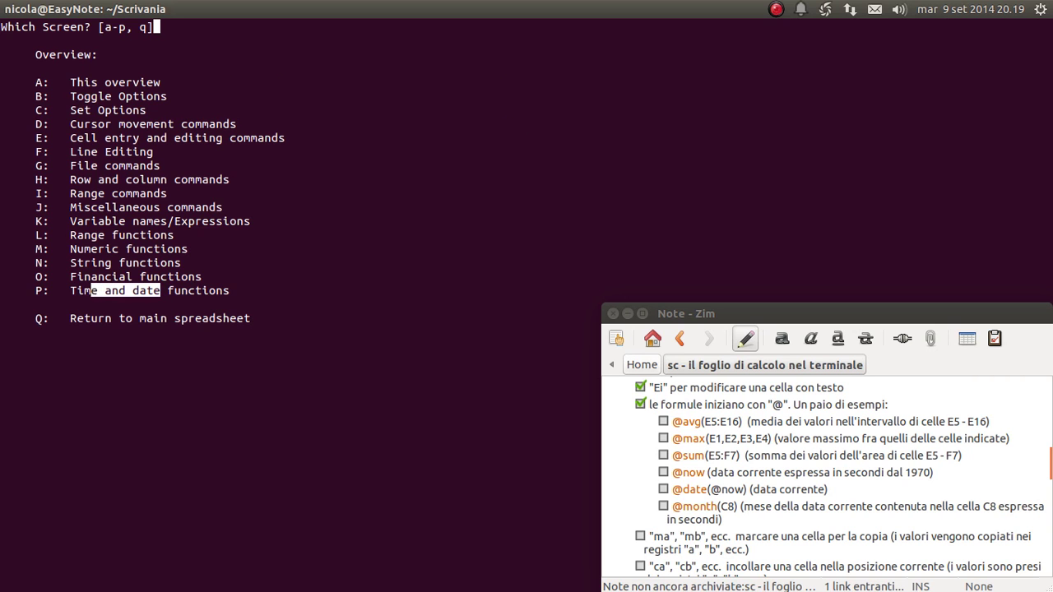
{"action": "key", "text": "p"}
{"action": "left_click_drag", "start_coordinate": [94, 83], "coordinate": [49, 83]}
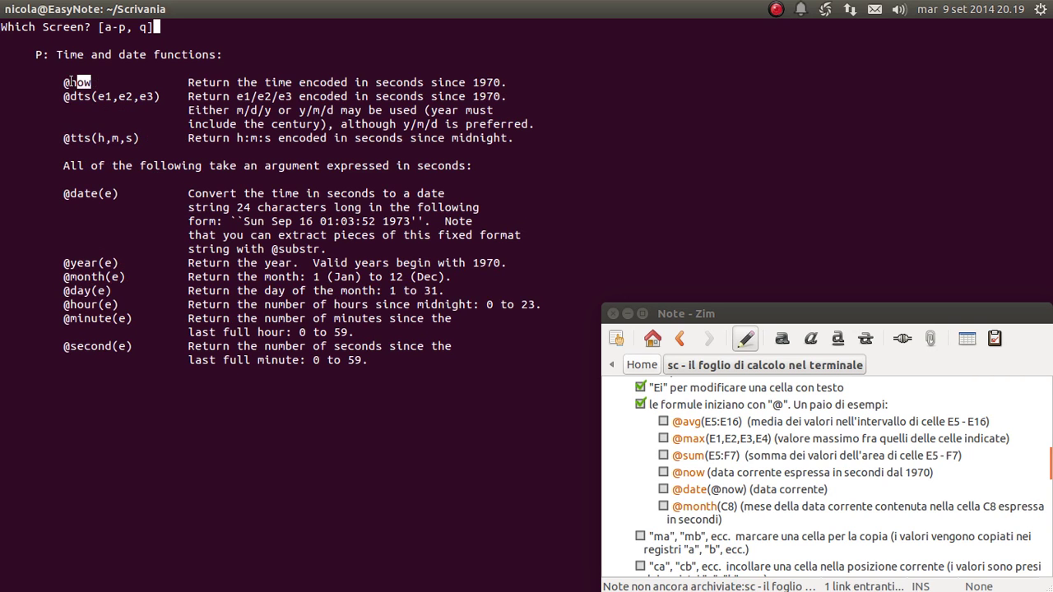
{"action": "left_click", "coordinate": [115, 103]}
Leave sc's help and put the caret in the Zim note's formulas line.
{"action": "key", "text": "q"}
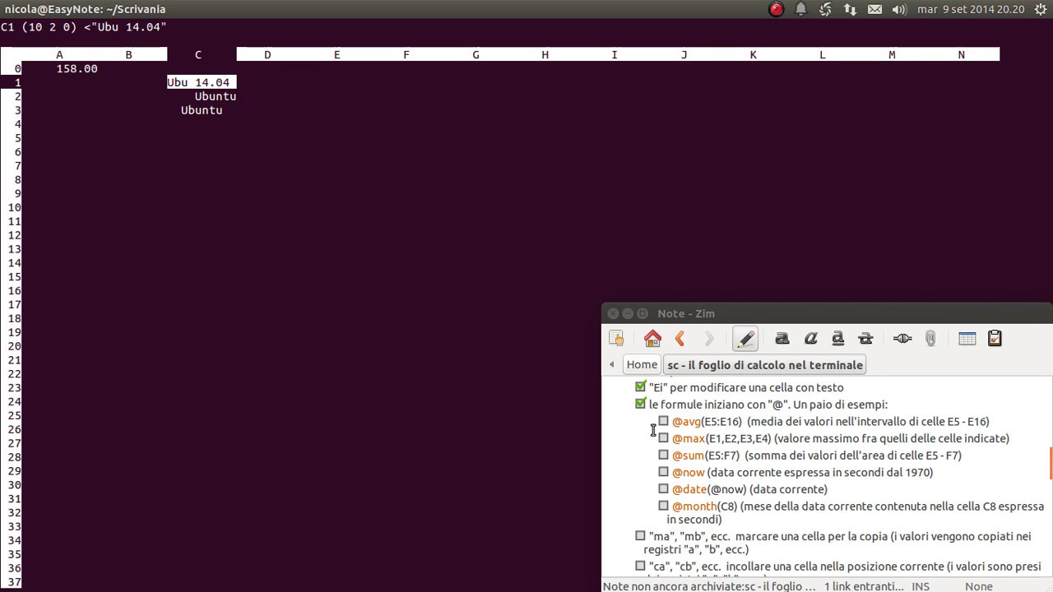
{"action": "left_click", "coordinate": [777, 404]}
{"action": "left_click", "coordinate": [683, 404]}
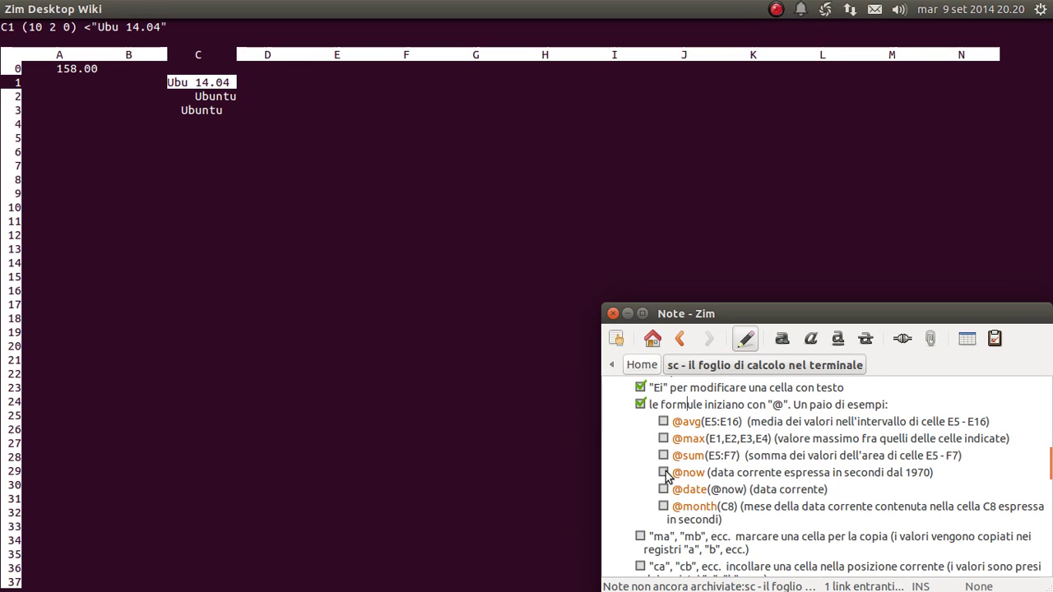
{"action": "left_click", "coordinate": [663, 421]}
{"action": "left_click", "coordinate": [663, 438]}
{"action": "left_click", "coordinate": [663, 455]}
{"action": "left_click", "coordinate": [663, 473]}
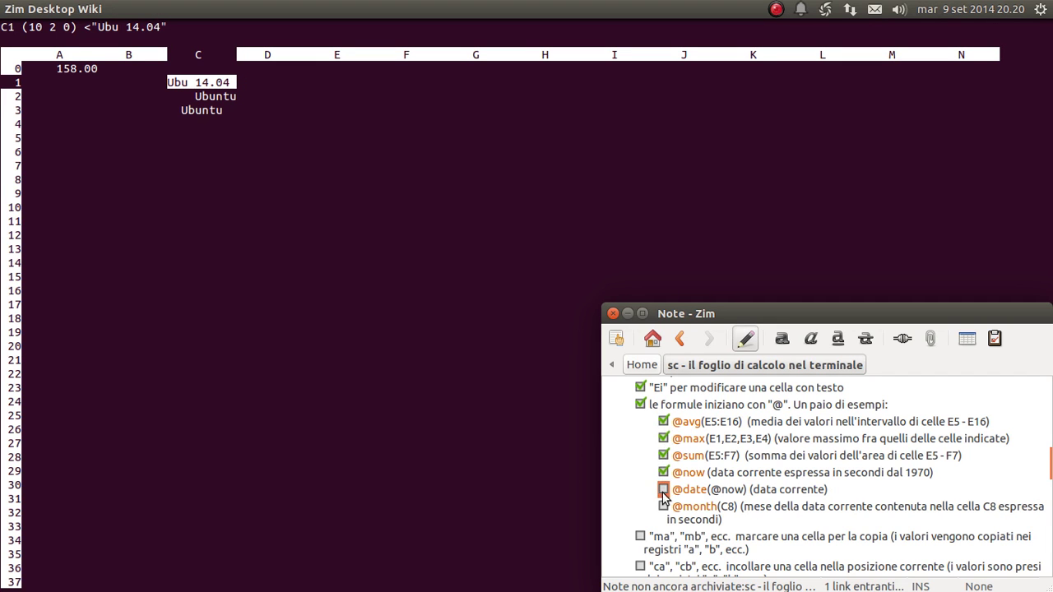
{"action": "left_click", "coordinate": [663, 506]}
{"action": "left_click", "coordinate": [663, 489]}
{"action": "left_click_drag", "start_coordinate": [743, 455], "coordinate": [704, 456]}
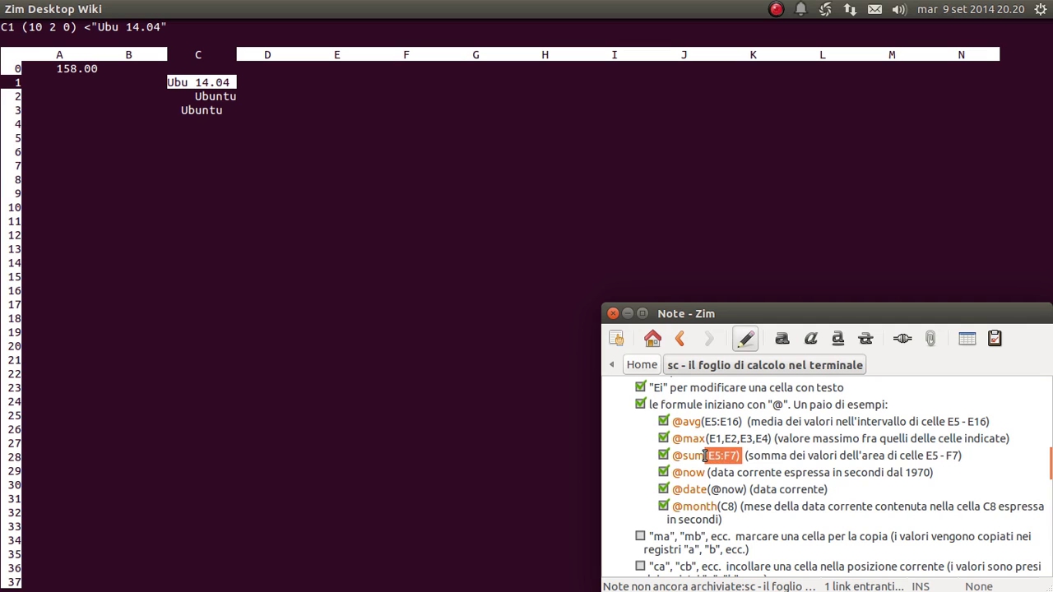
{"action": "left_click", "coordinate": [764, 456]}
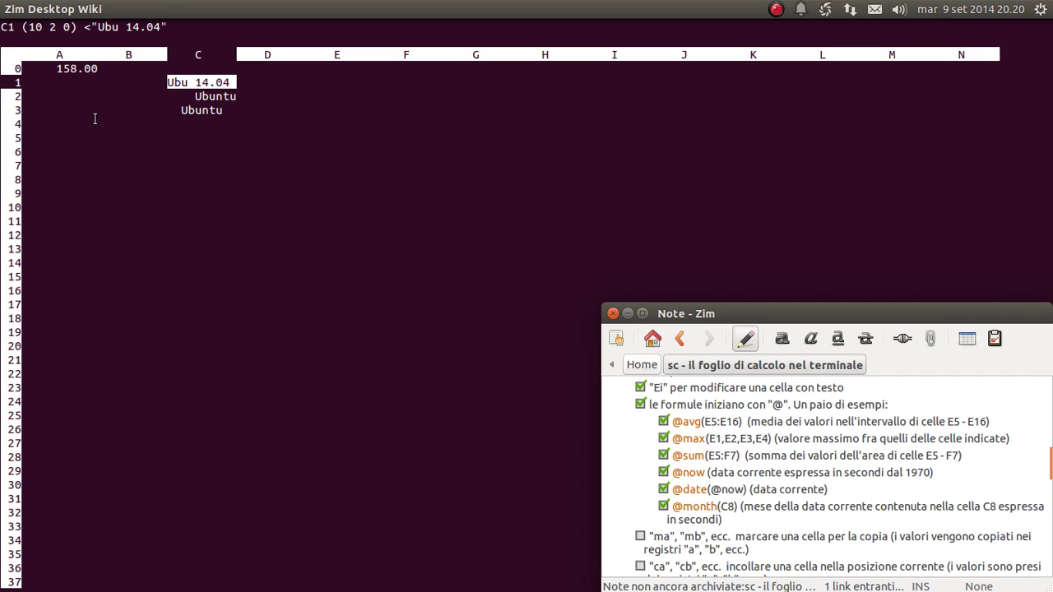
Enter the numbers 98, 6582 and 23.56 into cells A1, A2 and A3.
{"action": "left_click", "coordinate": [139, 106]}
{"action": "key", "text": "Up"}
{"action": "key", "text": "Down"}
{"action": "key", "text": "Left"}
{"action": "key", "text": "Left"}
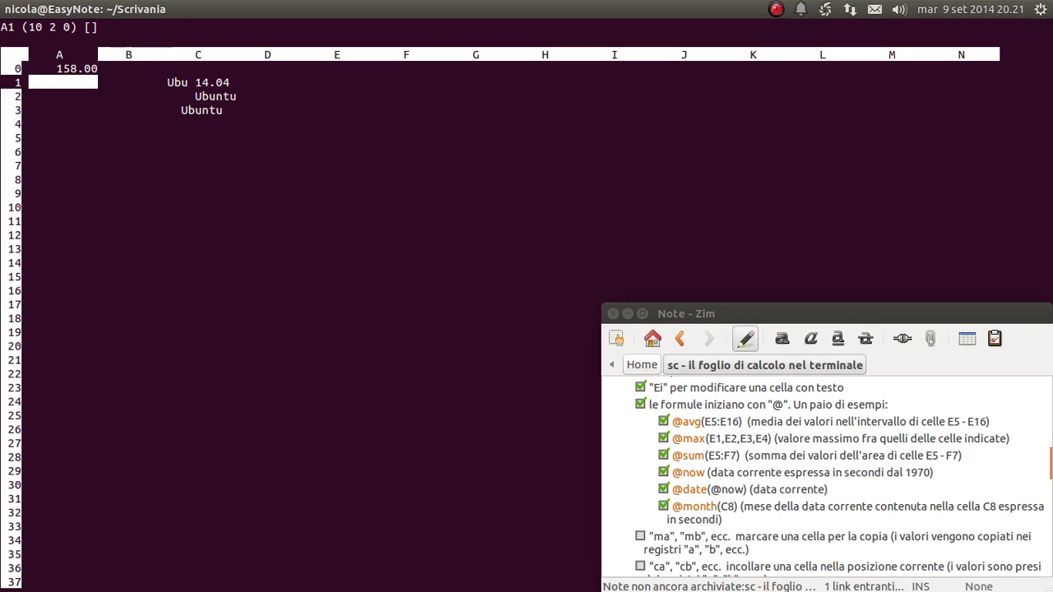
{"action": "key", "text": "equal"}
{"action": "type", "text": "98"}
{"action": "key", "text": "Return"}
{"action": "key", "text": "Down"}
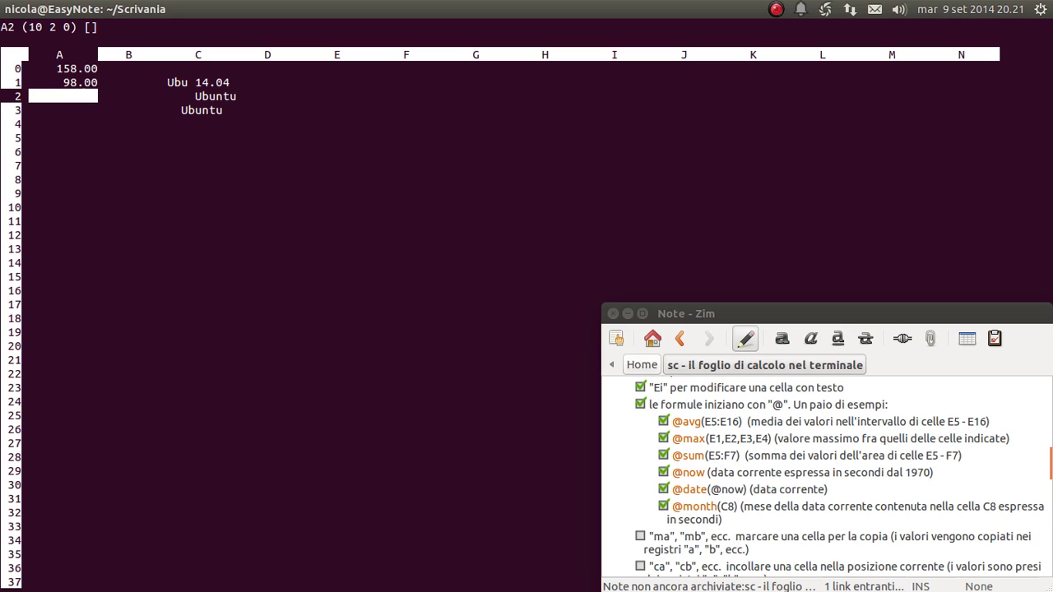
{"action": "key", "text": "equal"}
{"action": "type", "text": "6582"}
{"action": "key", "text": "Return"}
{"action": "key", "text": "Down"}
{"action": "key", "text": "equal"}
{"action": "type", "text": "23.56"}
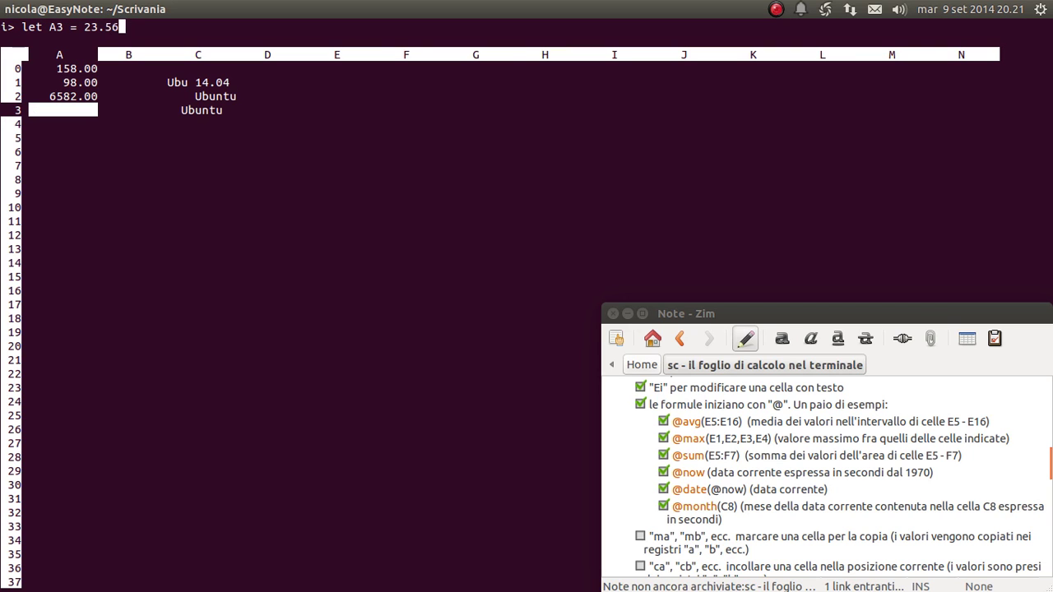
{"action": "key", "text": "Return"}
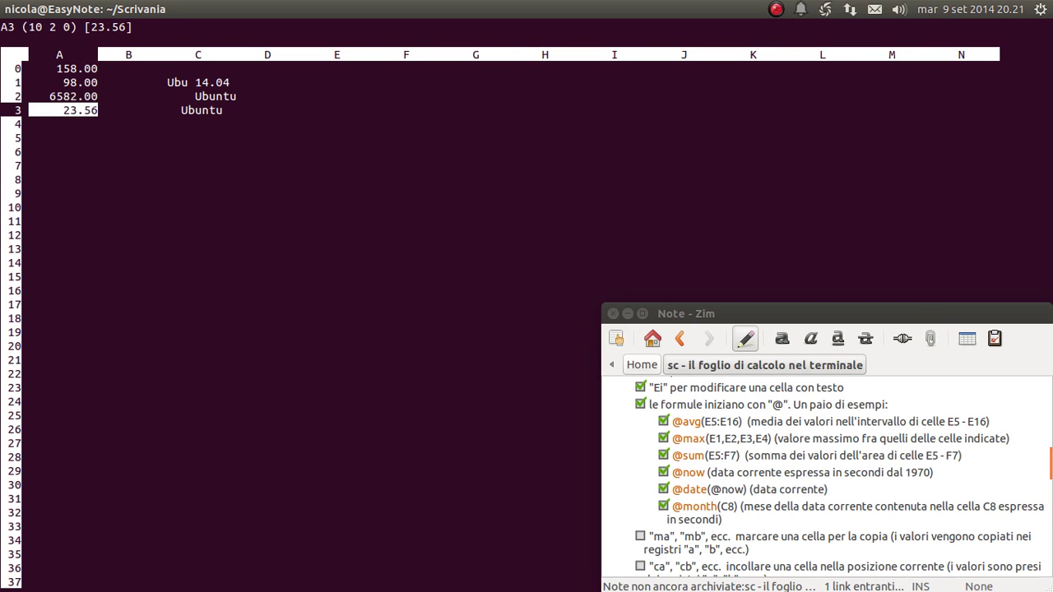
{"action": "key", "text": "Down"}
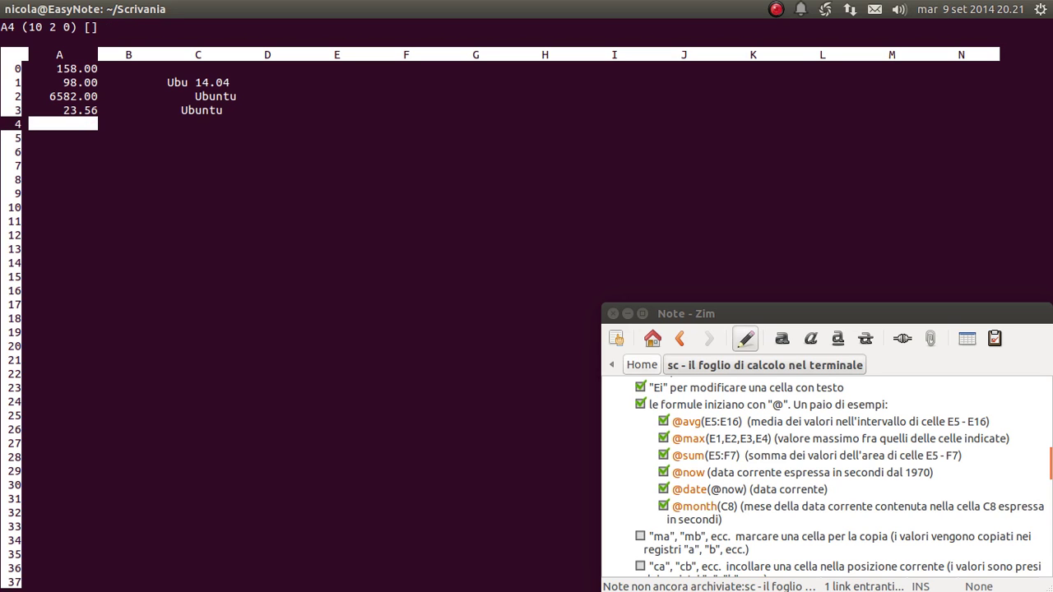
{"action": "key", "text": "less"}
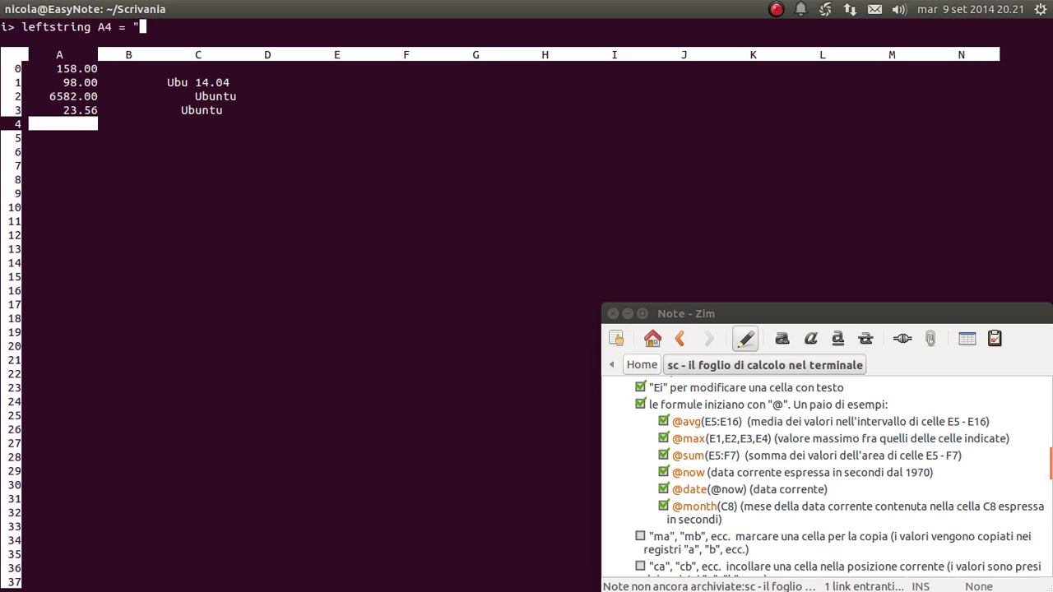
{"action": "type", "text": "=========="}
{"action": "key", "text": "Return"}
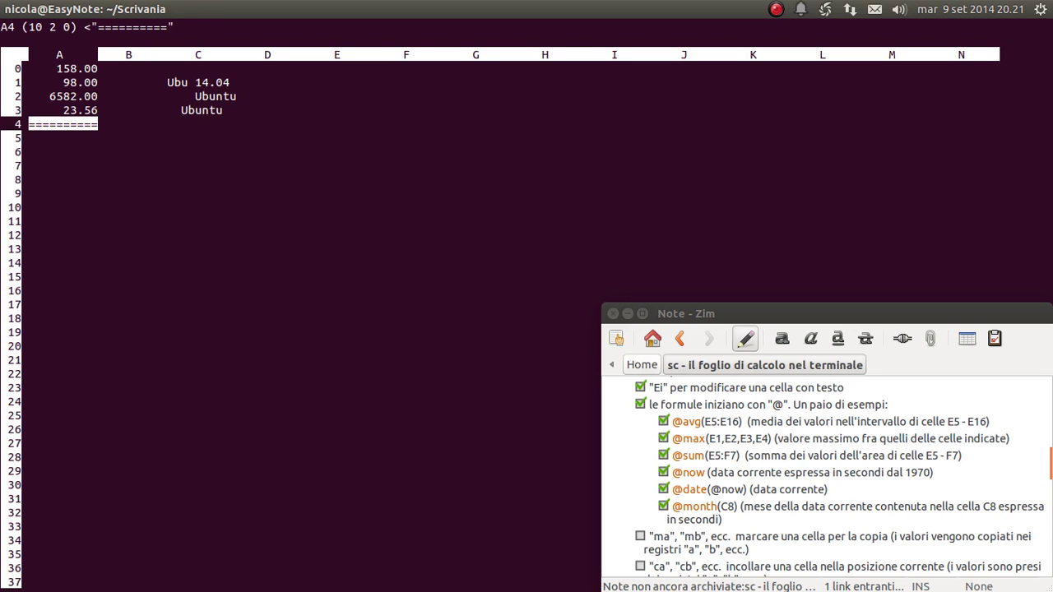
{"action": "key", "text": "Down"}
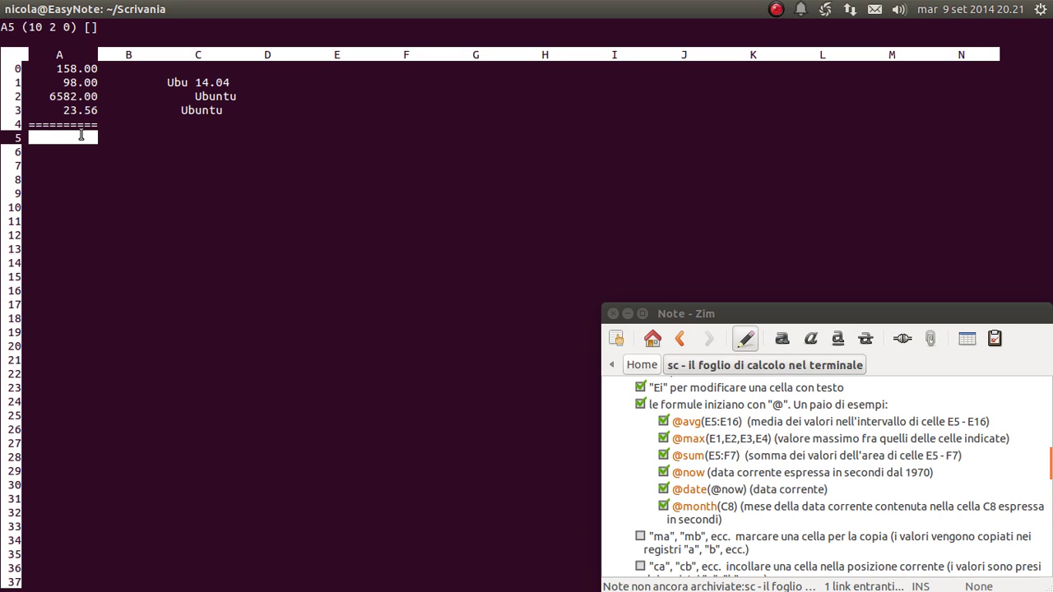
{"action": "key", "text": "equal"}
{"action": "type", "text": "@sum("}
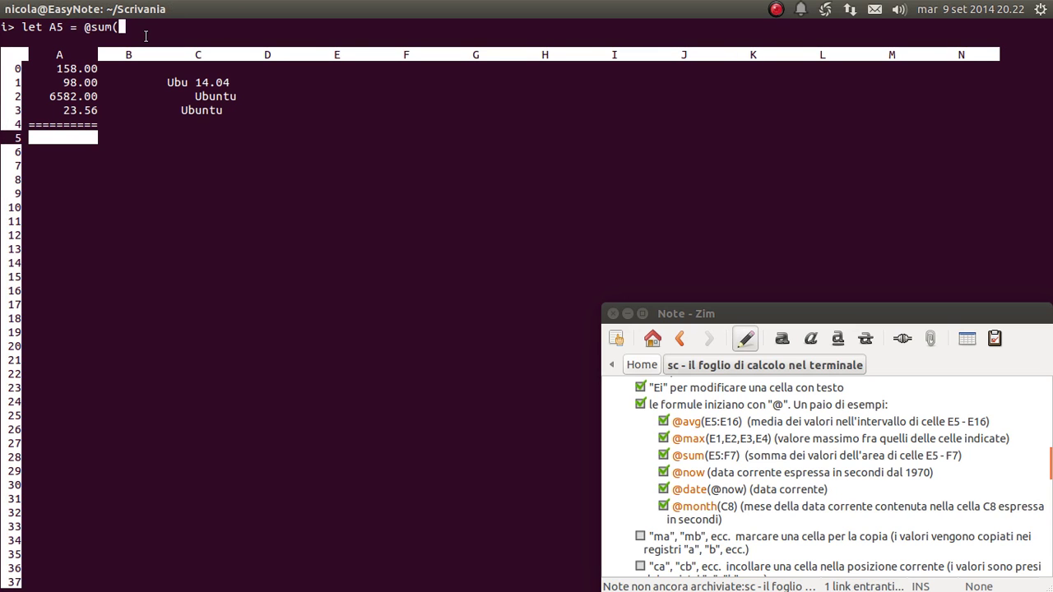
{"action": "type", "text": "A0:"}
{"action": "type", "text": "A3)"}
{"action": "key", "text": "Return"}
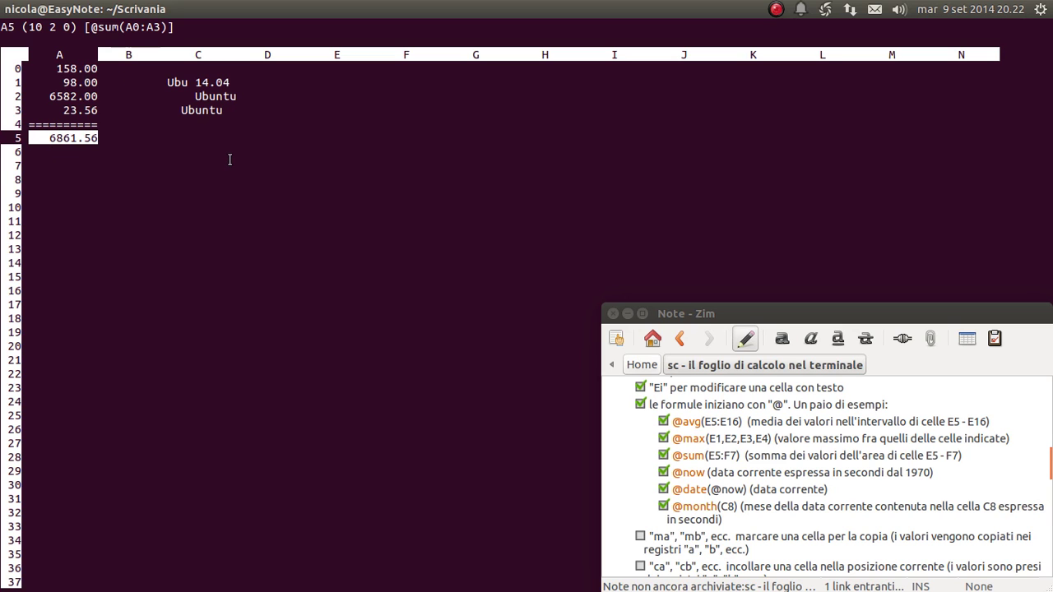
{"action": "key", "text": "Up"}
{"action": "key", "text": "Up"}
{"action": "key", "text": "Up"}
{"action": "key", "text": "Up"}
{"action": "key", "text": "Up"}
{"action": "key", "text": "Right"}
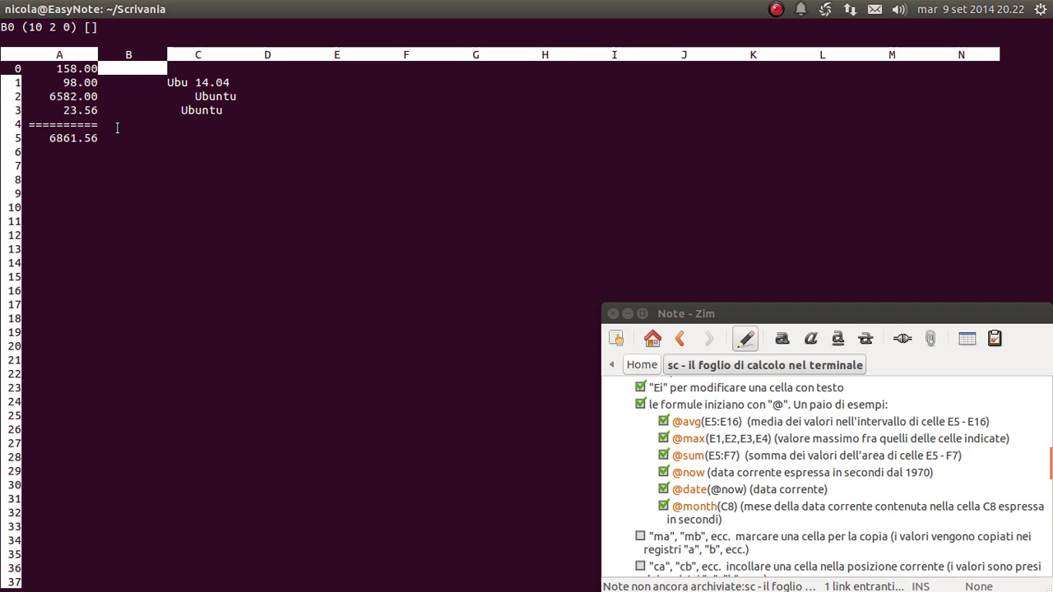
{"action": "key", "text": "Left"}
{"action": "key", "text": "Left"}
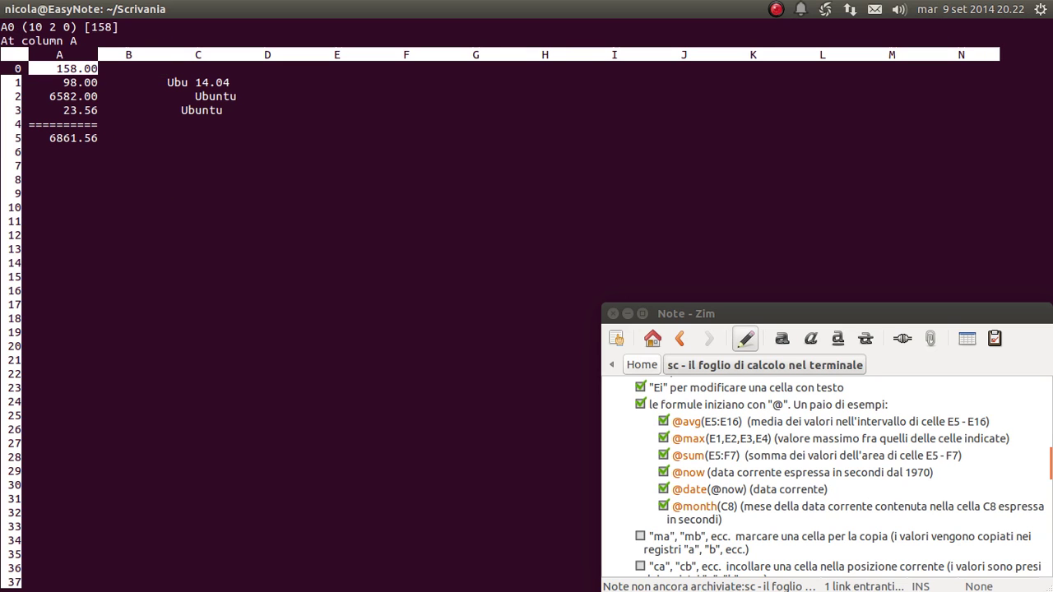
{"action": "key", "text": "Down"}
{"action": "key", "text": "Down"}
{"action": "key", "text": "Up"}
{"action": "key", "text": "Down"}
{"action": "key", "text": "Up"}
{"action": "key", "text": "Down"}
{"action": "key", "text": "Down"}
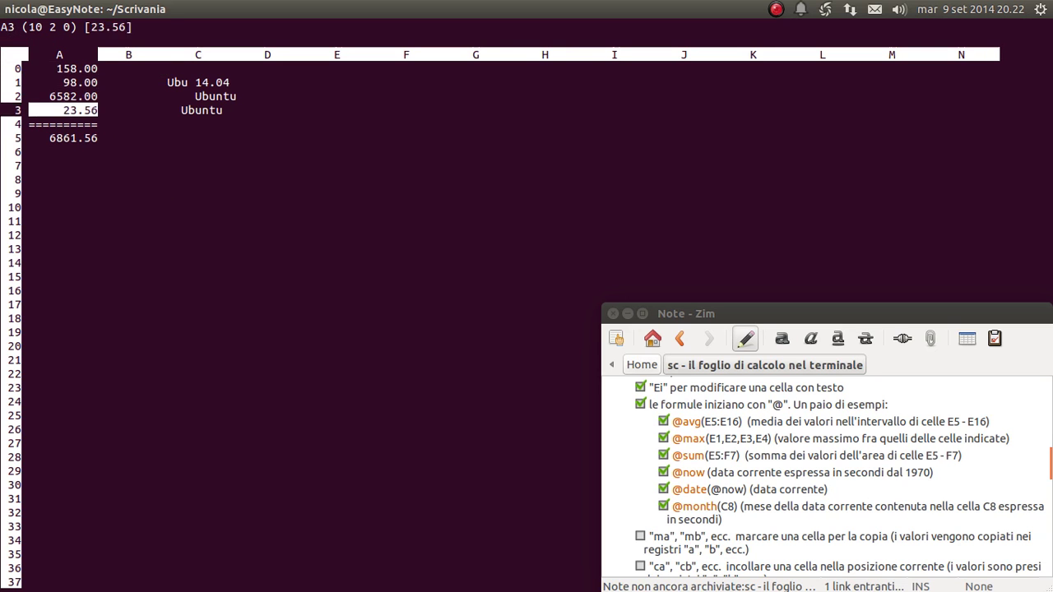
{"action": "key", "text": "Down"}
{"action": "key", "text": "Down"}
{"action": "key", "text": "Down"}
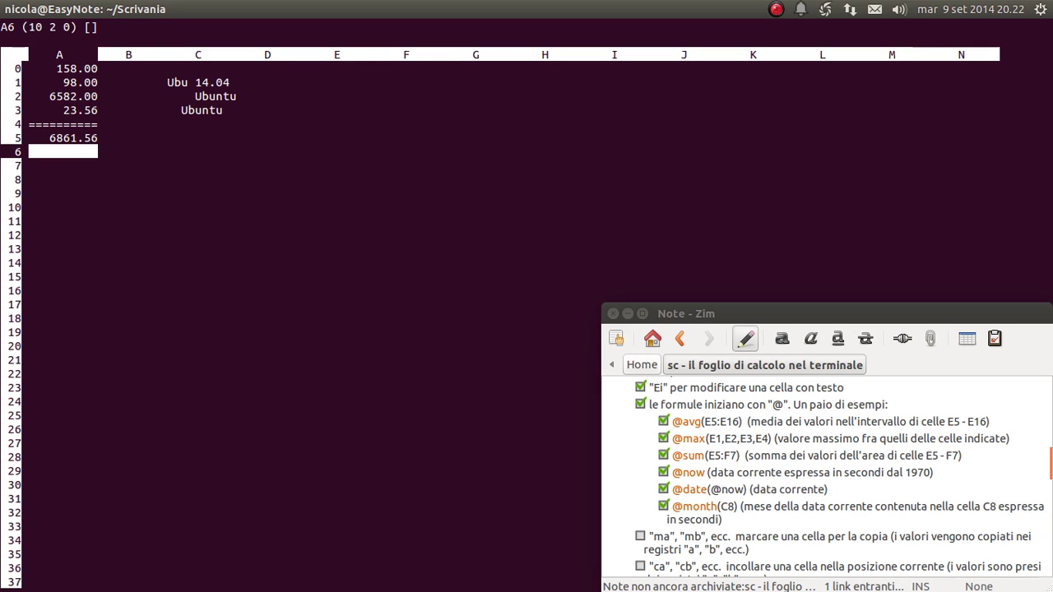
{"action": "key", "text": "Down"}
{"action": "key", "text": "Up"}
{"action": "key", "text": "Up"}
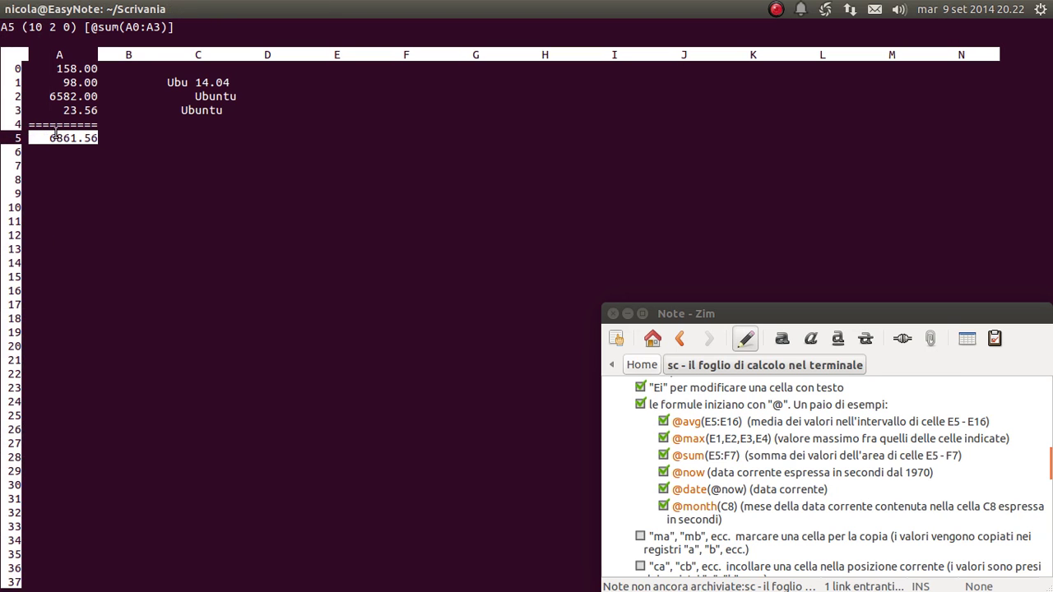
{"action": "left_click_drag", "start_coordinate": [168, 27], "coordinate": [91, 27]}
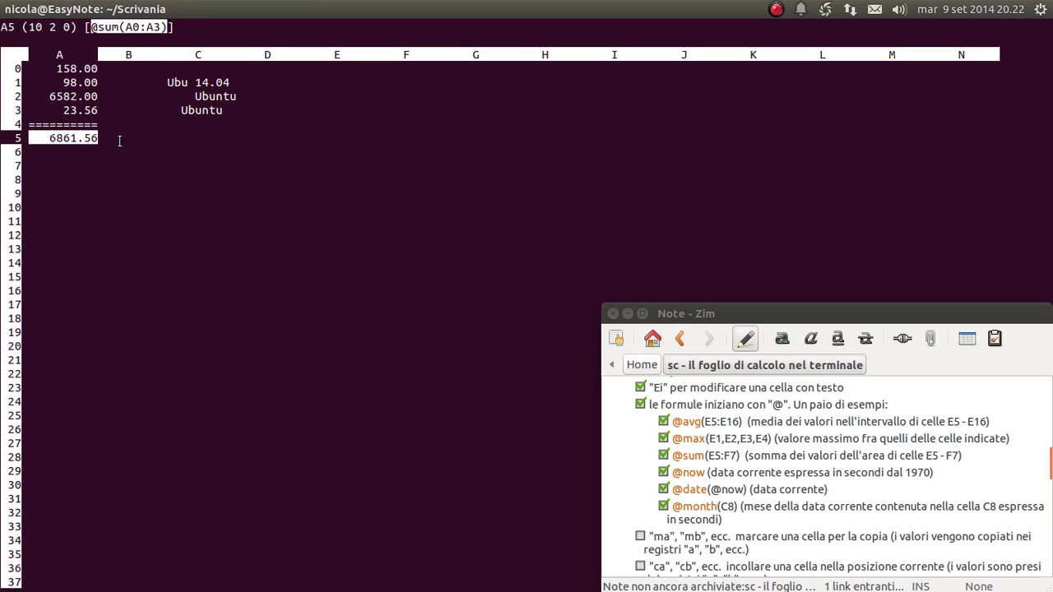
{"action": "left_click", "coordinate": [99, 28]}
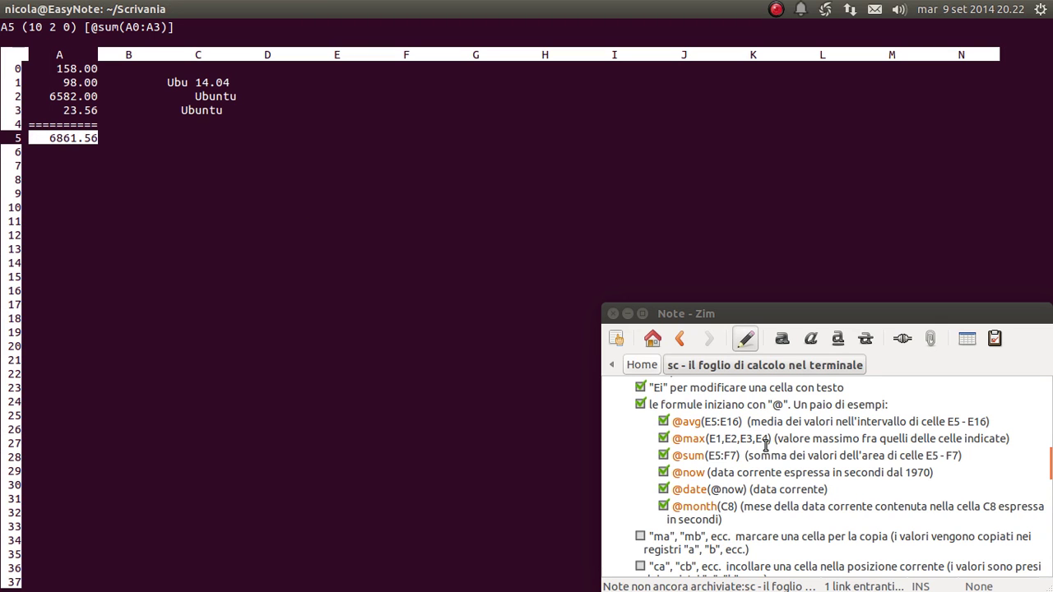
{"action": "scroll", "coordinate": [766, 445], "scroll_direction": "up", "scroll_amount": 1}
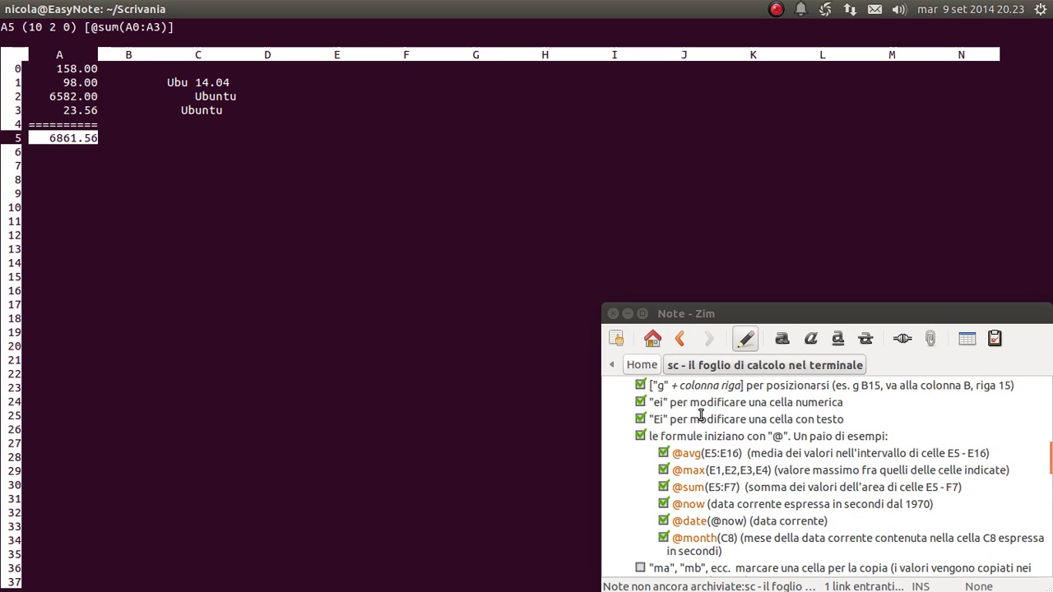
{"action": "left_click", "coordinate": [661, 403]}
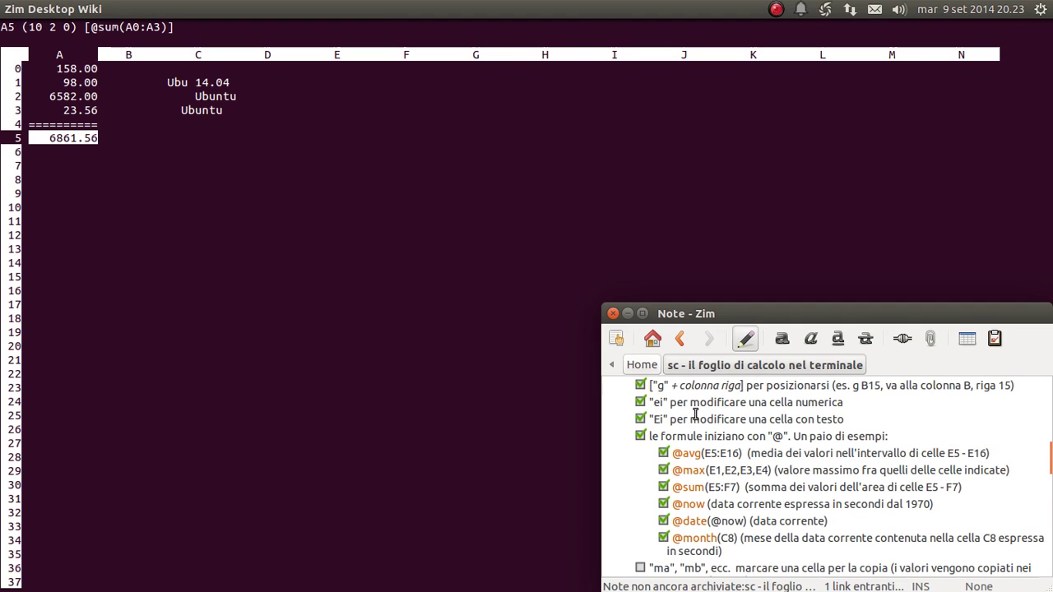
{"action": "left_click", "coordinate": [213, 136]}
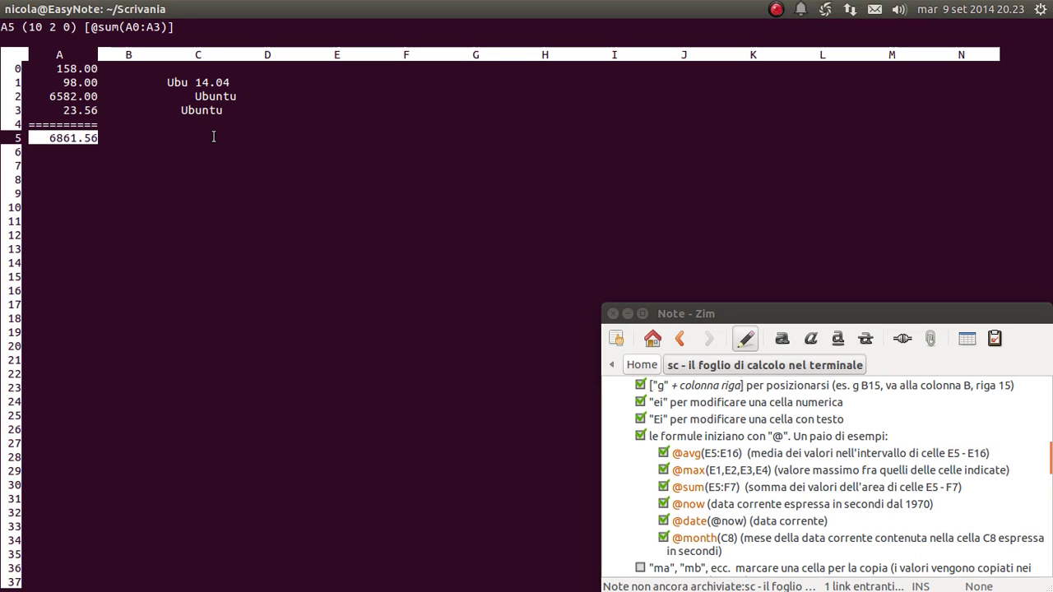
{"action": "key", "text": "e"}
{"action": "key", "text": "i"}
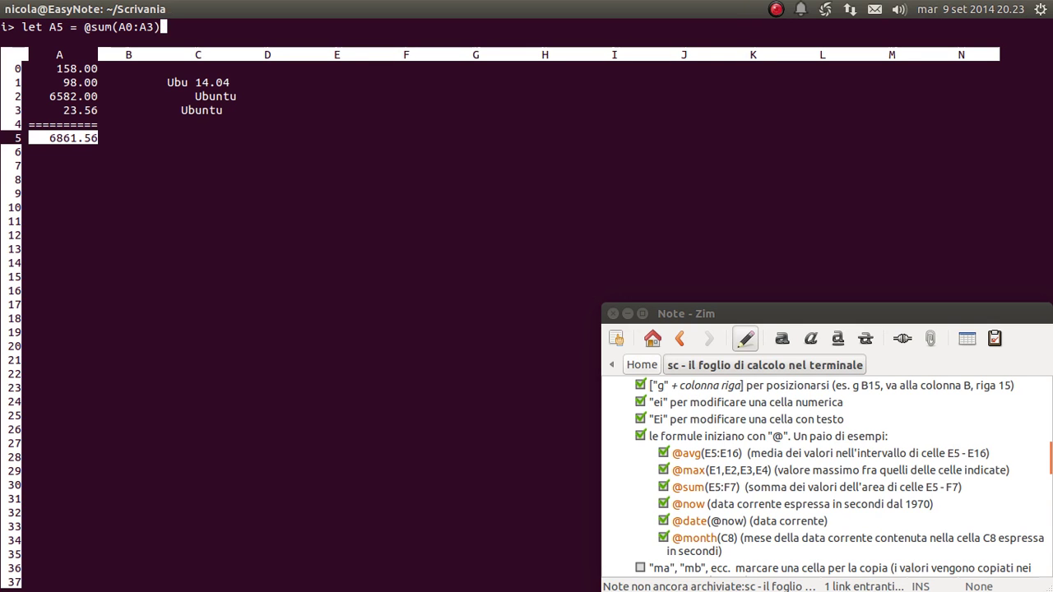
{"action": "key", "text": "Left"}
{"action": "key", "text": "Left"}
{"action": "key", "text": "Left"}
{"action": "key", "text": "BackSpace"}
{"action": "type", "text": "1"}
{"action": "key", "text": "Return"}
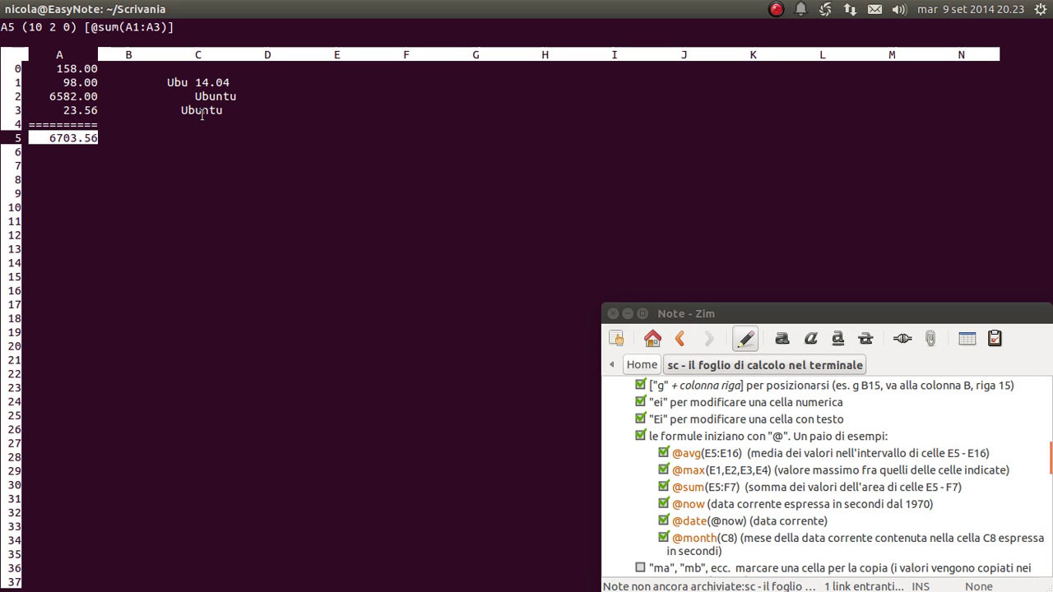
Add 'o una formula' to the Zim note's 'ei' line.
{"action": "left_click", "coordinate": [858, 403]}
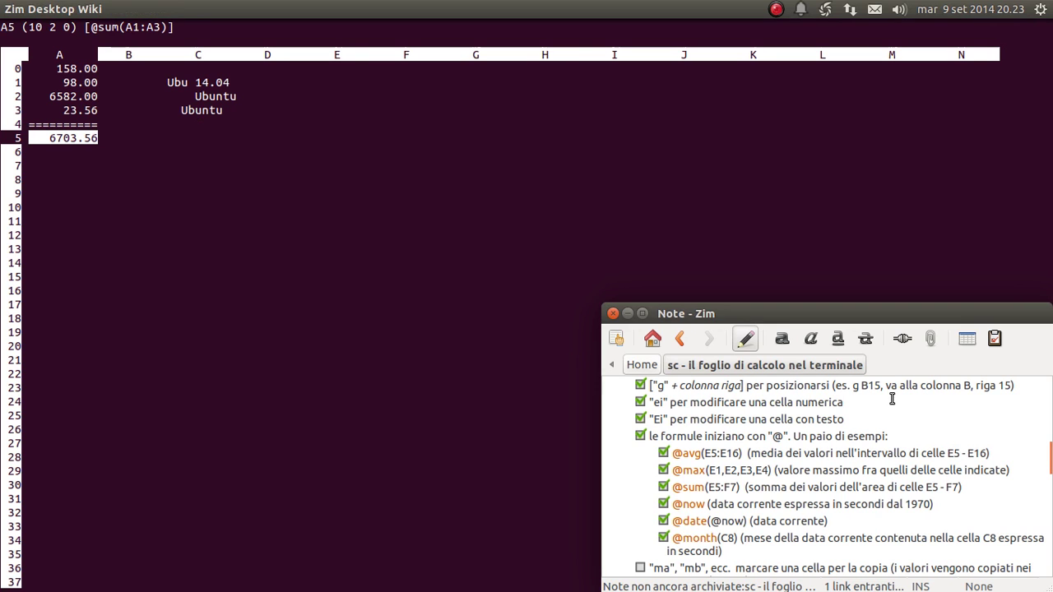
{"action": "type", "text": "o un aformula"}
{"action": "left_click", "coordinate": [870, 402]}
Tick the 'ma'/'mb' mark-cell item in the Zim checklist.
{"action": "scroll", "coordinate": [867, 497], "scroll_direction": "down", "scroll_amount": 3}
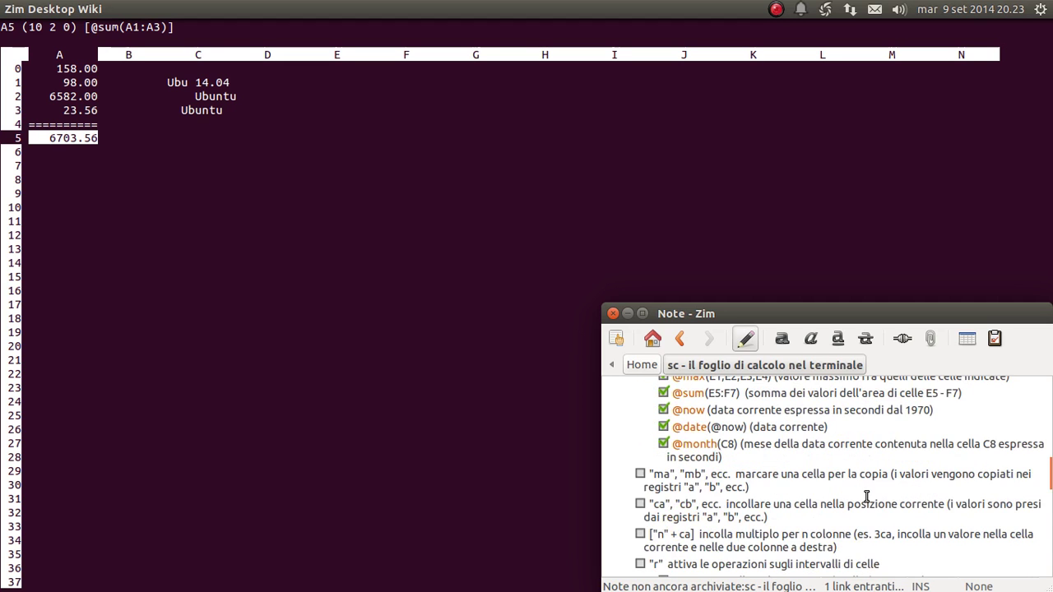
{"action": "scroll", "coordinate": [794, 487], "scroll_direction": "up", "scroll_amount": 4}
{"action": "scroll", "coordinate": [728, 485], "scroll_direction": "down", "scroll_amount": 3}
{"action": "scroll", "coordinate": [718, 466], "scroll_direction": "up", "scroll_amount": 1}
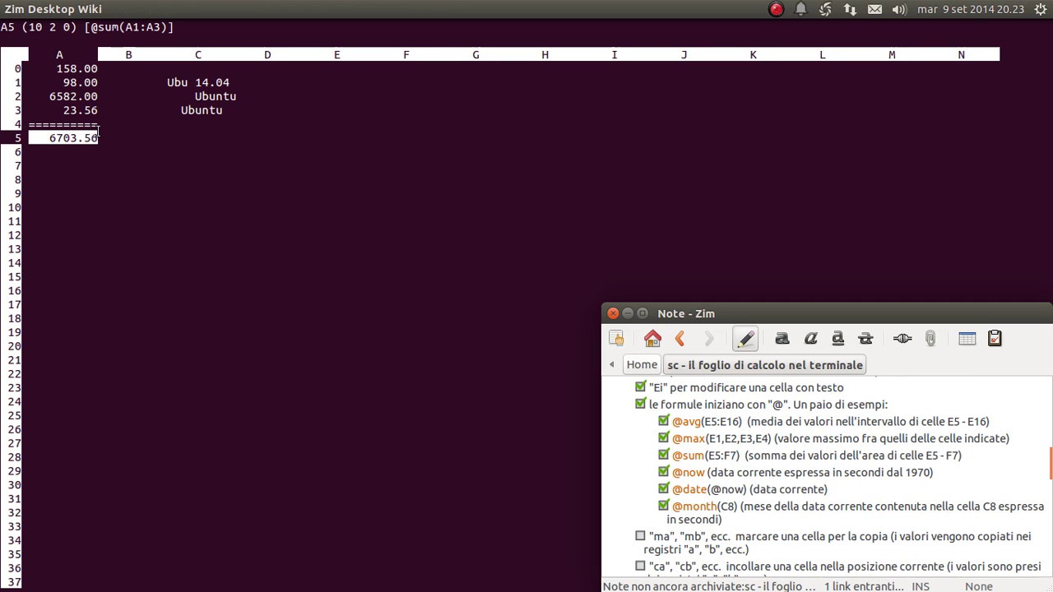
{"action": "scroll", "coordinate": [794, 445], "scroll_direction": "down", "scroll_amount": 1}
{"action": "scroll", "coordinate": [790, 445], "scroll_direction": "down", "scroll_amount": 2}
{"action": "scroll", "coordinate": [787, 447], "scroll_direction": "down", "scroll_amount": 1}
{"action": "scroll", "coordinate": [781, 448], "scroll_direction": "down", "scroll_amount": 2}
{"action": "scroll", "coordinate": [765, 451], "scroll_direction": "down", "scroll_amount": 4}
{"action": "scroll", "coordinate": [746, 452], "scroll_direction": "down", "scroll_amount": 4}
{"action": "scroll", "coordinate": [746, 458], "scroll_direction": "up", "scroll_amount": 5}
{"action": "scroll", "coordinate": [745, 457], "scroll_direction": "up", "scroll_amount": 5}
{"action": "scroll", "coordinate": [744, 457], "scroll_direction": "up", "scroll_amount": 1}
{"action": "scroll", "coordinate": [744, 456], "scroll_direction": "down", "scroll_amount": 2}
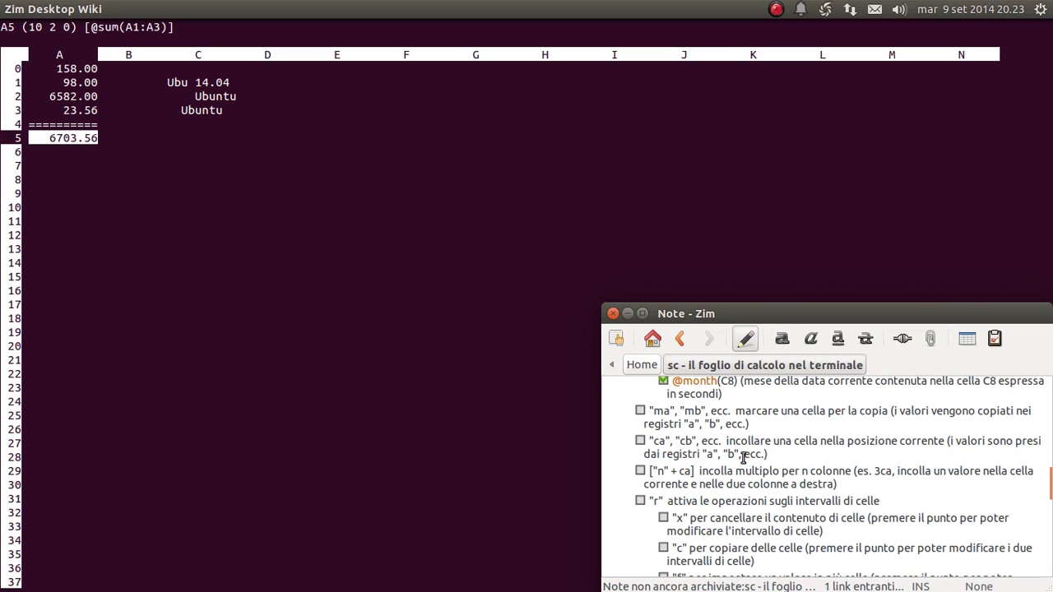
{"action": "scroll", "coordinate": [745, 458], "scroll_direction": "up", "scroll_amount": 1}
{"action": "scroll", "coordinate": [740, 457], "scroll_direction": "down", "scroll_amount": 1}
{"action": "left_click", "coordinate": [640, 411]}
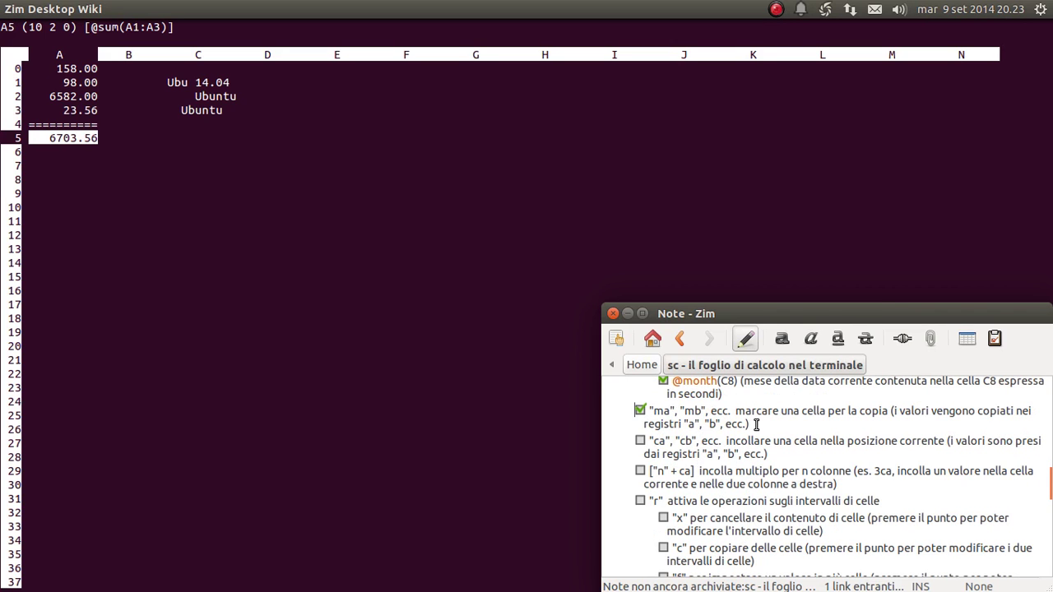
Tick the 'ca'/'cb' paste-cell item, then return to the sc sheet.
{"action": "left_click_drag", "start_coordinate": [736, 412], "coordinate": [899, 411]}
{"action": "left_click", "coordinate": [855, 409]}
{"action": "left_click", "coordinate": [641, 442]}
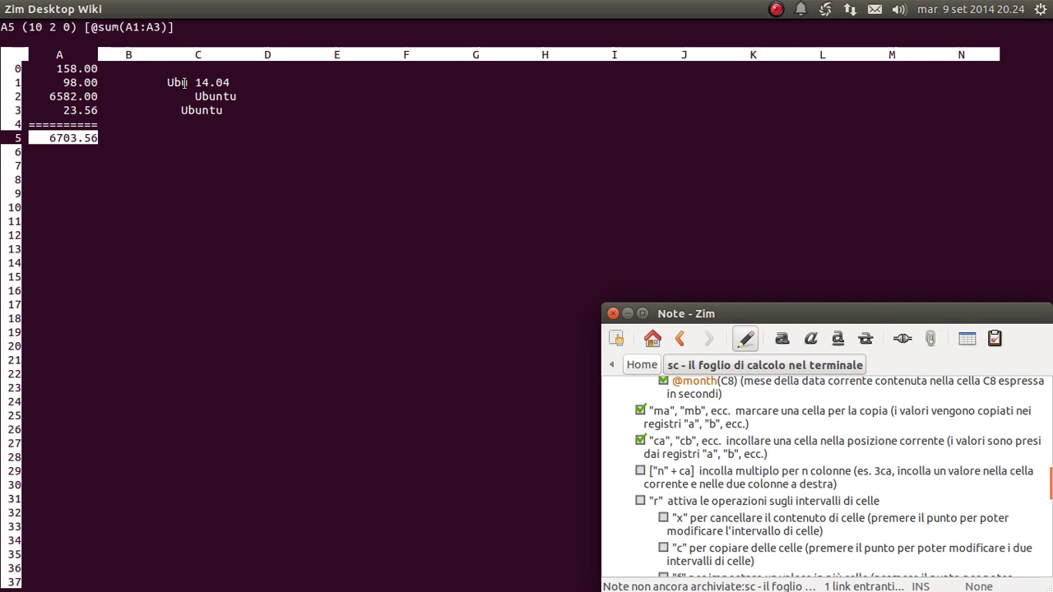
{"action": "left_click", "coordinate": [184, 82]}
{"action": "key", "text": "Right"}
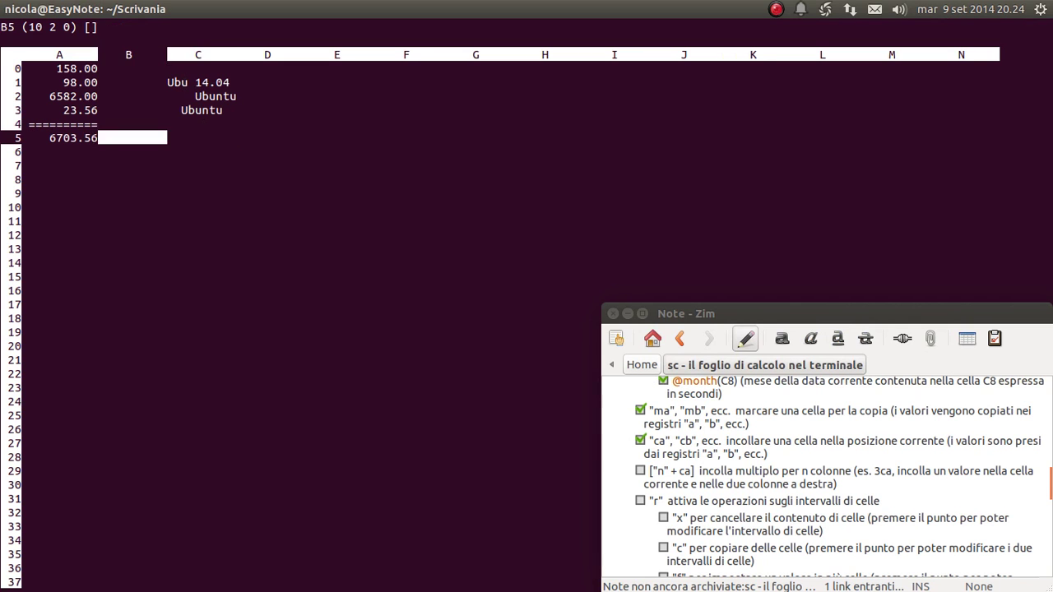
{"action": "key", "text": "Right"}
{"action": "key", "text": "Up"}
{"action": "key", "text": "Up"}
{"action": "key", "text": "Up"}
{"action": "key", "text": "Up"}
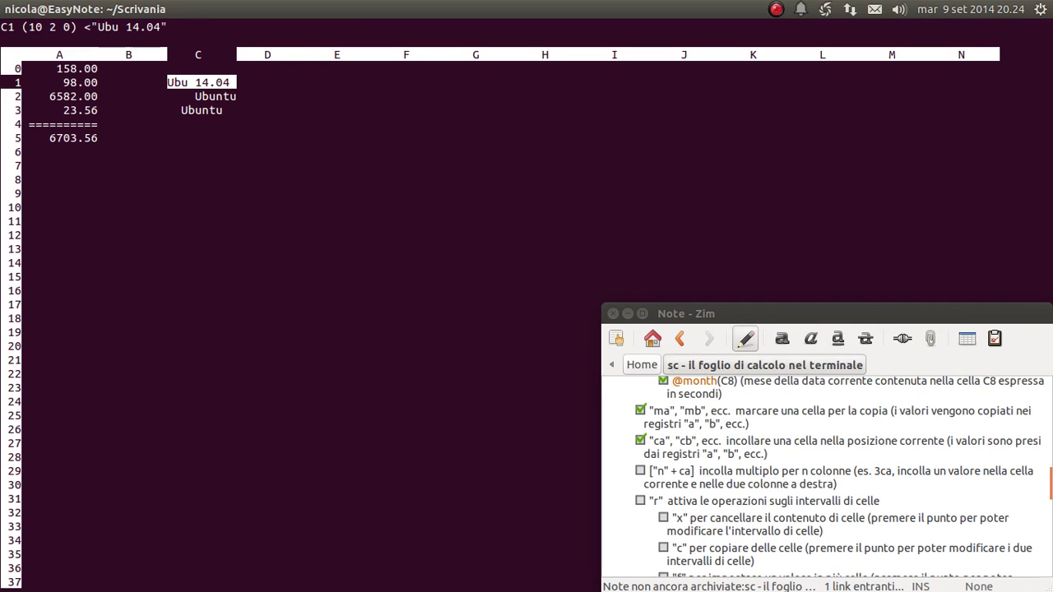
{"action": "key", "text": "Right"}
{"action": "key", "text": "Right"}
{"action": "key", "text": "Right"}
{"action": "key", "text": "Left"}
{"action": "key", "text": "Right"}
{"action": "key", "text": "Right"}
{"action": "key", "text": "Left"}
{"action": "key", "text": "Left"}
{"action": "key", "text": "Left"}
{"action": "key", "text": "Left"}
{"action": "left_click_drag", "start_coordinate": [663, 412], "coordinate": [655, 411]}
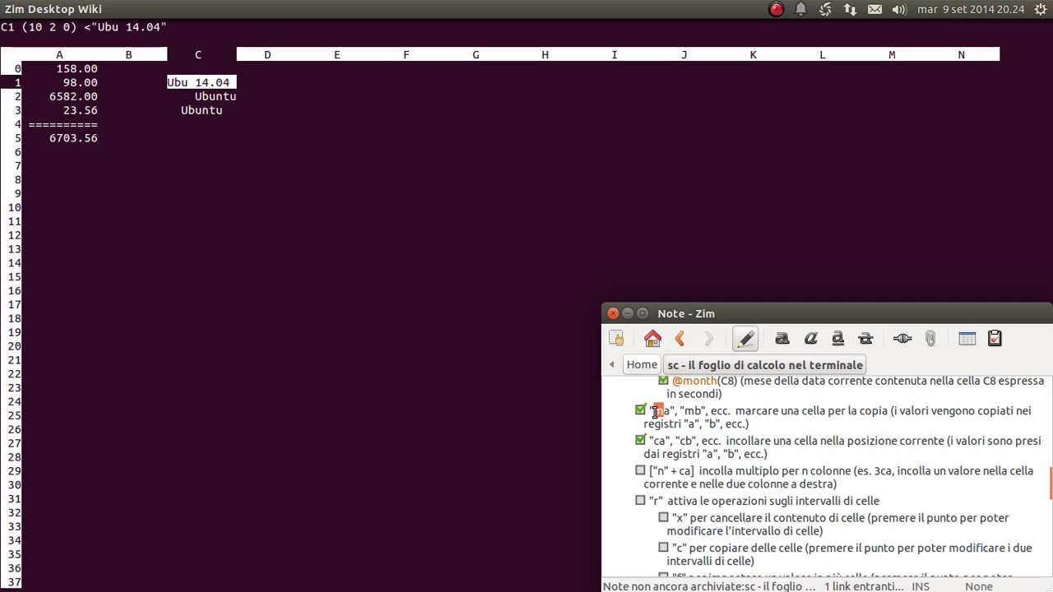
{"action": "left_click_drag", "start_coordinate": [655, 411], "coordinate": [672, 411]}
{"action": "left_click_drag", "start_coordinate": [672, 411], "coordinate": [666, 415]}
{"action": "left_click_drag", "start_coordinate": [673, 411], "coordinate": [666, 410]}
{"action": "left_click_drag", "start_coordinate": [661, 442], "coordinate": [655, 441]}
{"action": "left_click", "coordinate": [663, 441]}
{"action": "left_click_drag", "start_coordinate": [664, 441], "coordinate": [660, 441]}
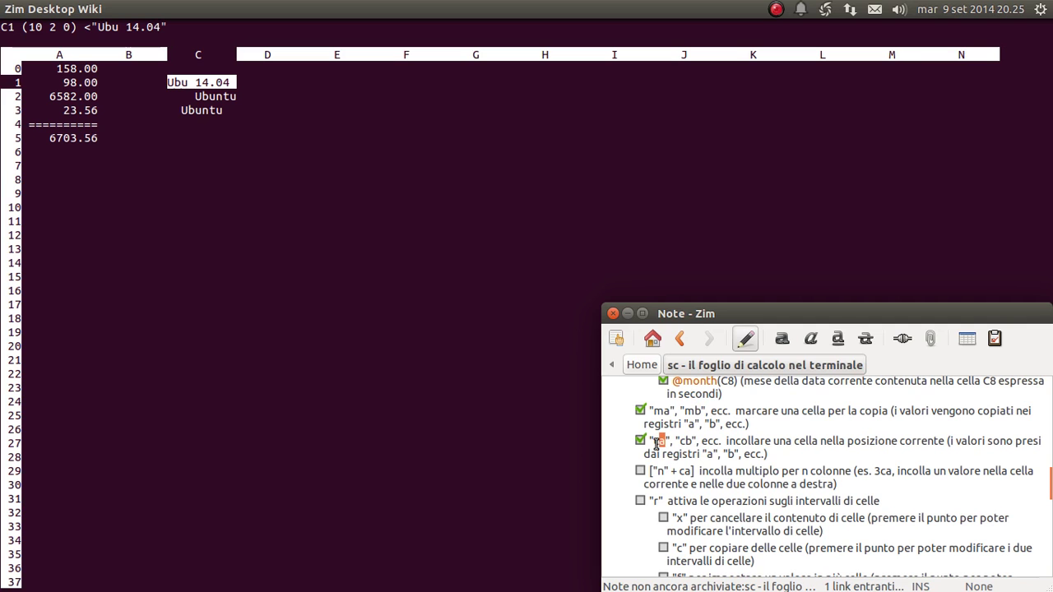
{"action": "left_click", "coordinate": [654, 410]}
{"action": "mouse_move", "coordinate": [654, 409]}
{"action": "left_mouse_down"}
{"action": "mouse_move", "coordinate": [668, 410]}
{"action": "mouse_move", "coordinate": [666, 442]}
{"action": "left_mouse_up"}
{"action": "left_click", "coordinate": [670, 410]}
{"action": "left_click", "coordinate": [704, 426]}
{"action": "left_click", "coordinate": [203, 82]}
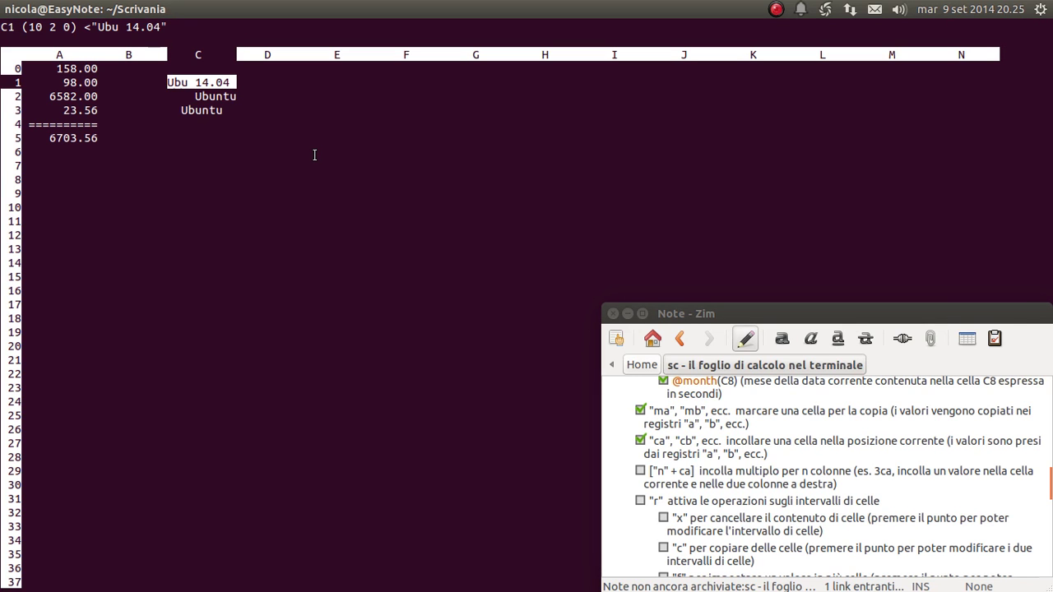
Mark C1's Ubu 14.04 as 'a' and A1's 98.00 as 'b'.
{"action": "key", "text": "m"}
{"action": "key", "text": "a"}
{"action": "key", "text": "Down"}
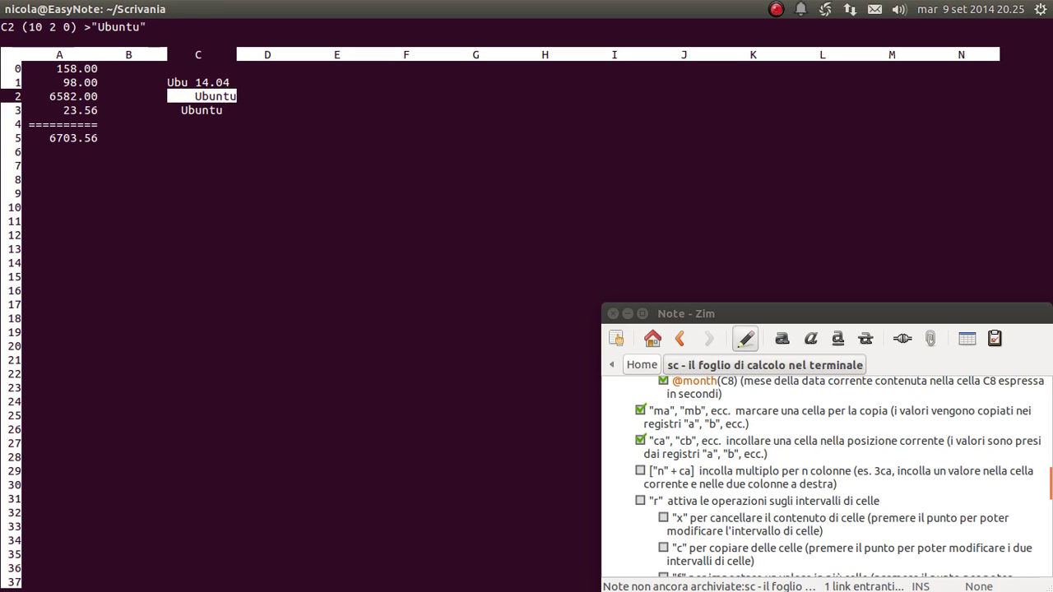
{"action": "key", "text": "Left"}
{"action": "key", "text": "Left"}
{"action": "key", "text": "Up"}
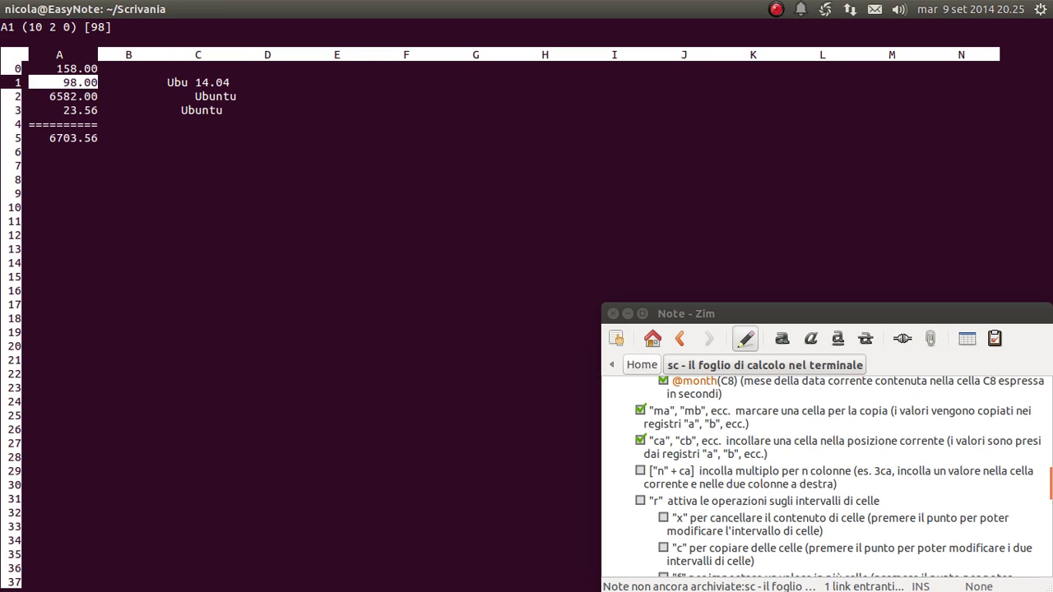
{"action": "key", "text": "Up"}
{"action": "key", "text": "Down"}
{"action": "key", "text": "m"}
{"action": "key", "text": "b"}
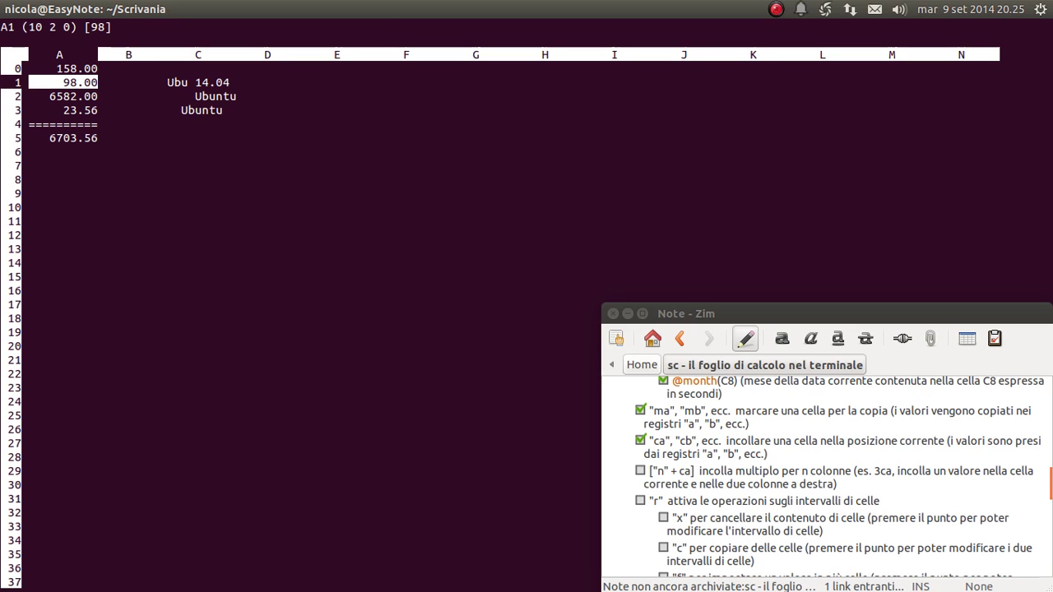
Paste the marked Ubu 14.04 into cells E0, F0, G0 and H0 with ca.
{"action": "key", "text": "Right"}
{"action": "key", "text": "Right"}
{"action": "key", "text": "Right"}
{"action": "key", "text": "Left"}
{"action": "key", "text": "Left"}
{"action": "key", "text": "Left"}
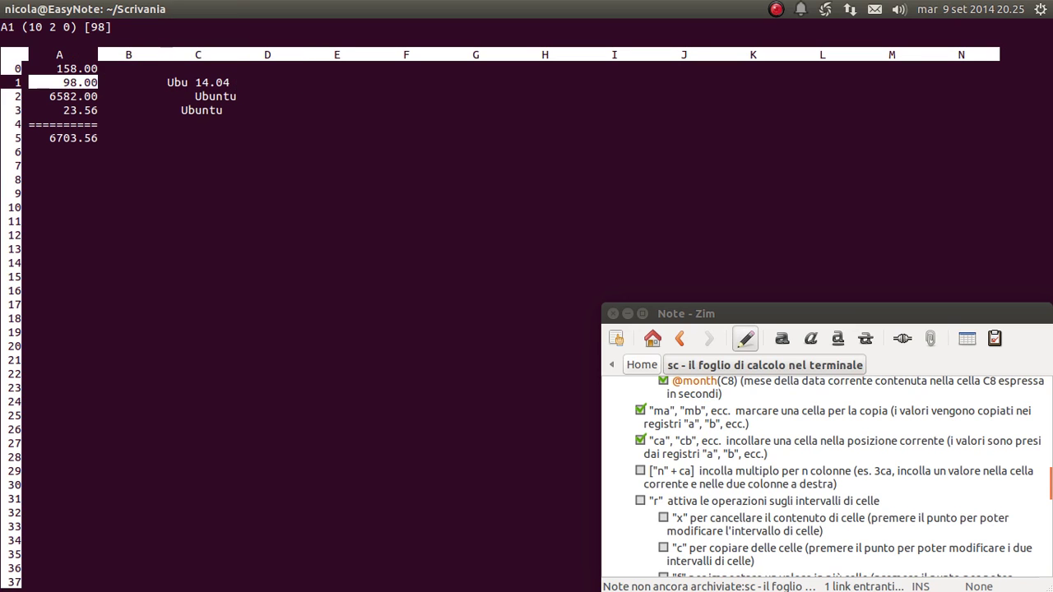
{"action": "key", "text": "Right"}
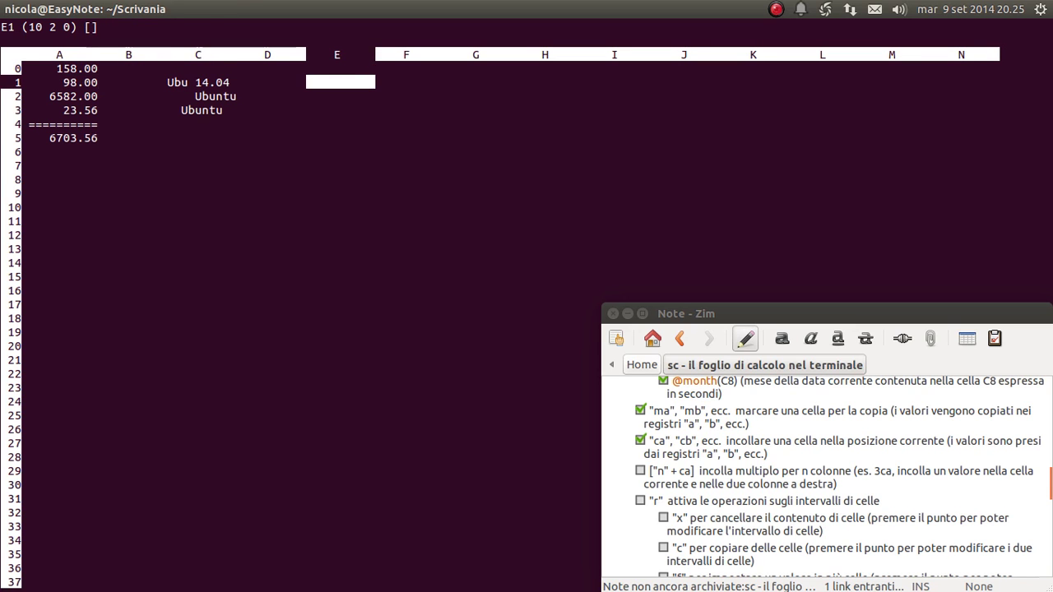
{"action": "key", "text": "Up"}
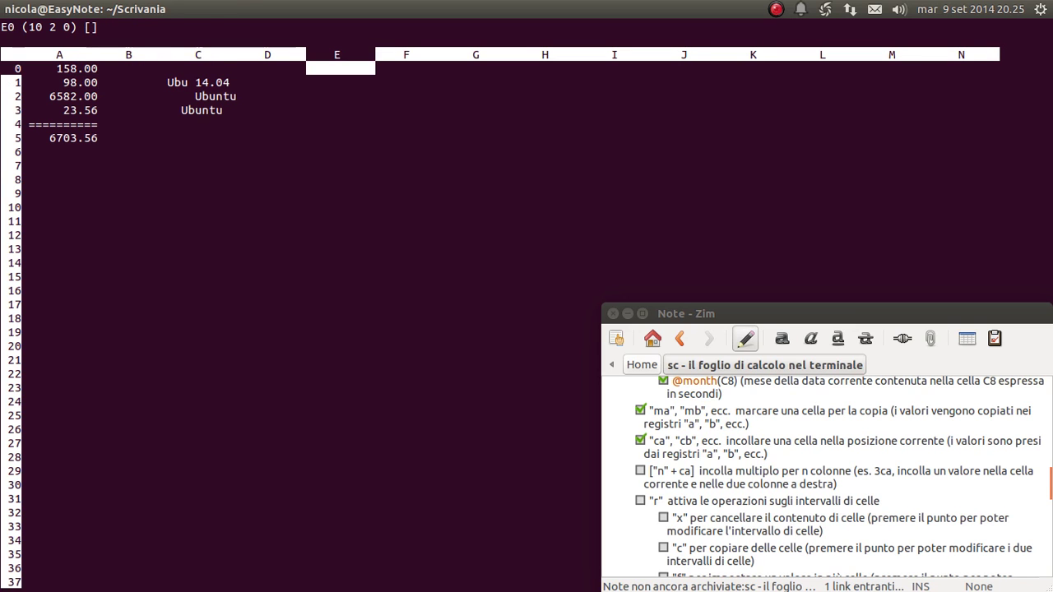
{"action": "key", "text": "Right"}
{"action": "key", "text": "Right"}
{"action": "key", "text": "Right"}
{"action": "key", "text": "Left"}
{"action": "key", "text": "Left"}
{"action": "key", "text": "Left"}
{"action": "key", "text": "c"}
{"action": "key", "text": "a"}
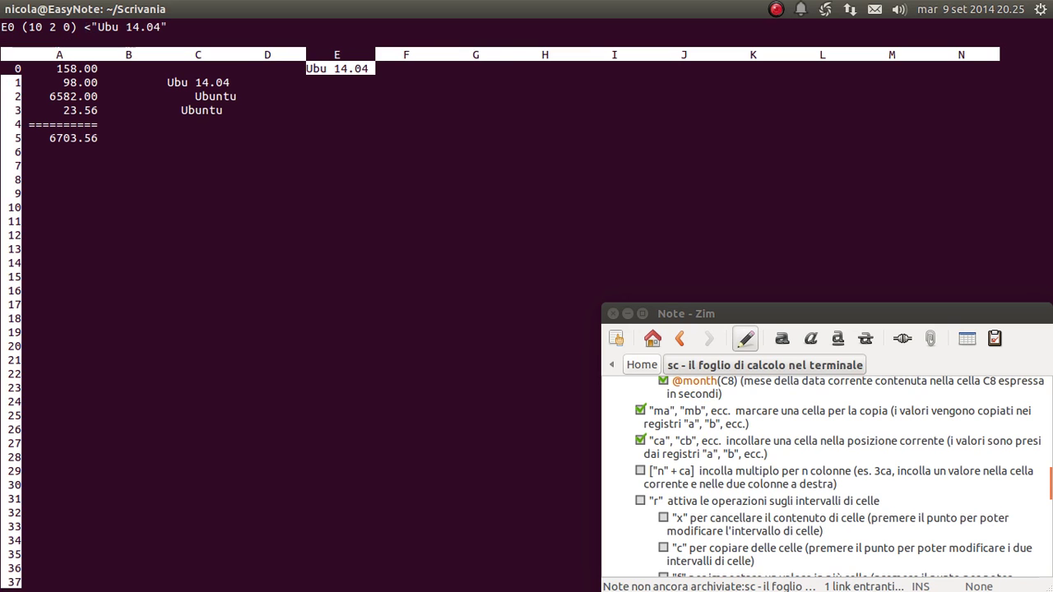
{"action": "key", "text": "Right"}
{"action": "key", "text": "c"}
{"action": "key", "text": "a"}
{"action": "key", "text": "Right"}
{"action": "key", "text": "c"}
{"action": "key", "text": "a"}
{"action": "key", "text": "Right"}
{"action": "key", "text": "c"}
{"action": "key", "text": "a"}
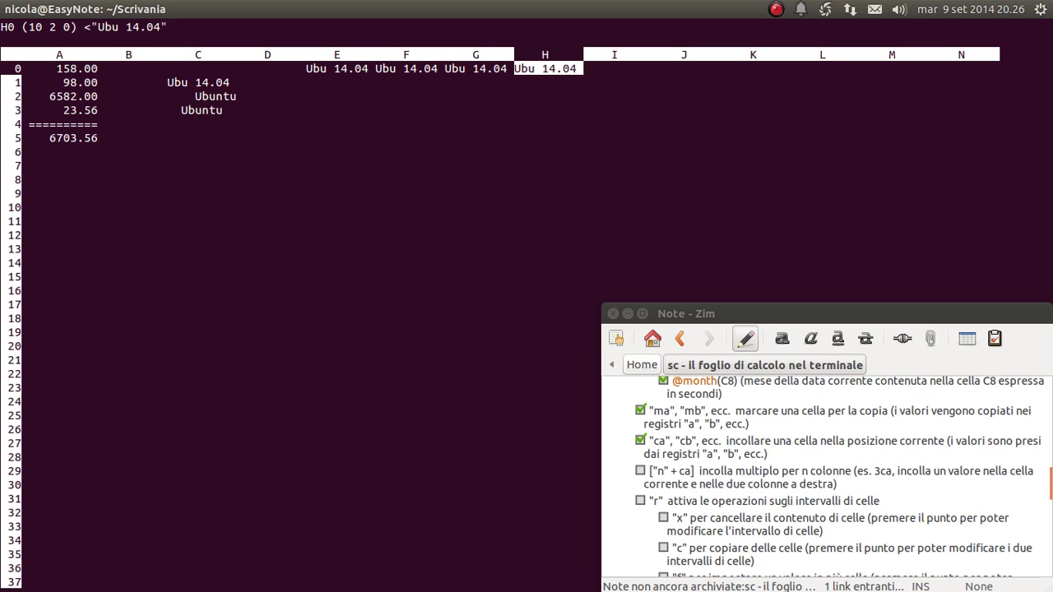
Paste the marked 98.00 into cells E1, F1, G1 and H1 with cb.
{"action": "key", "text": "Down"}
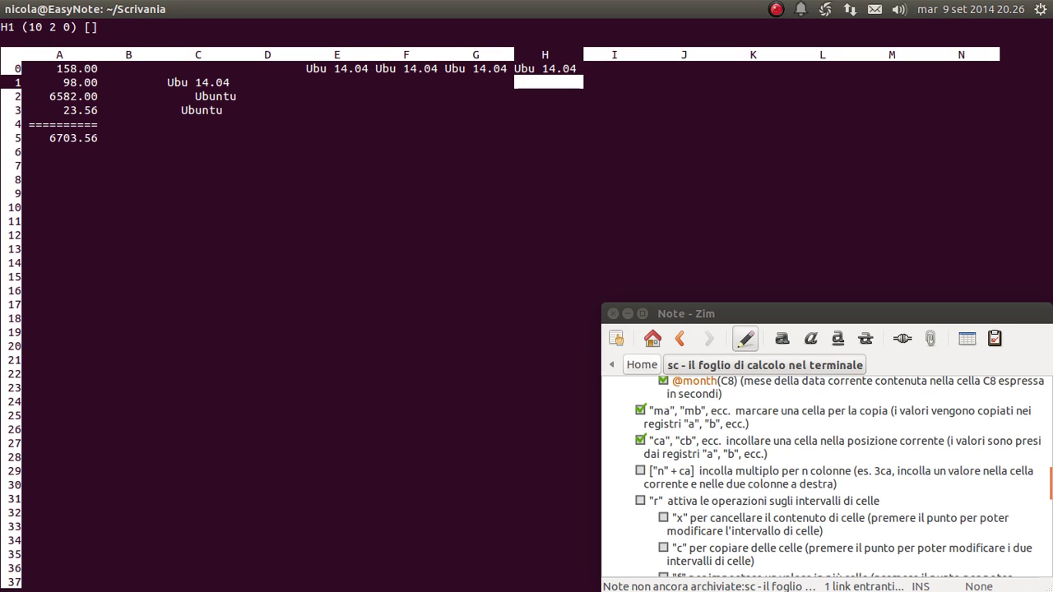
{"action": "key", "text": "Left"}
{"action": "key", "text": "Left"}
{"action": "key", "text": "Left"}
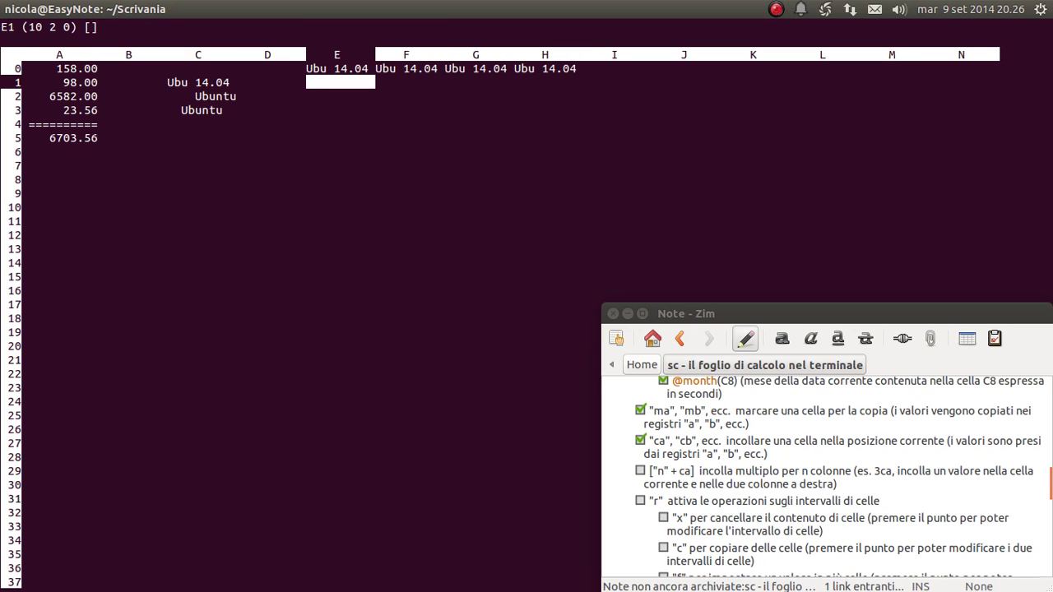
{"action": "key", "text": "c"}
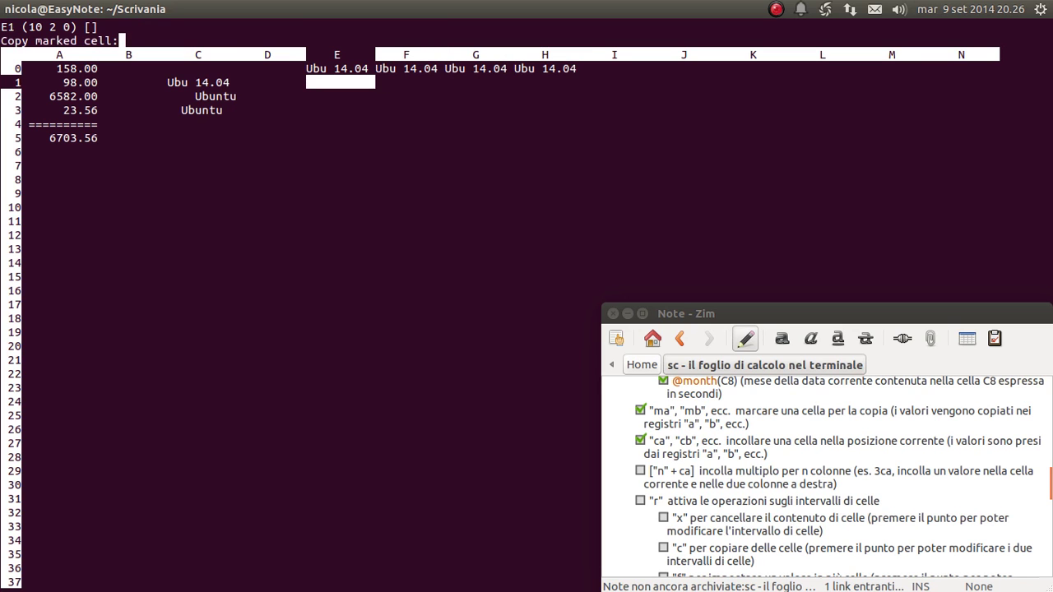
{"action": "key", "text": "a"}
{"action": "key", "text": "Right"}
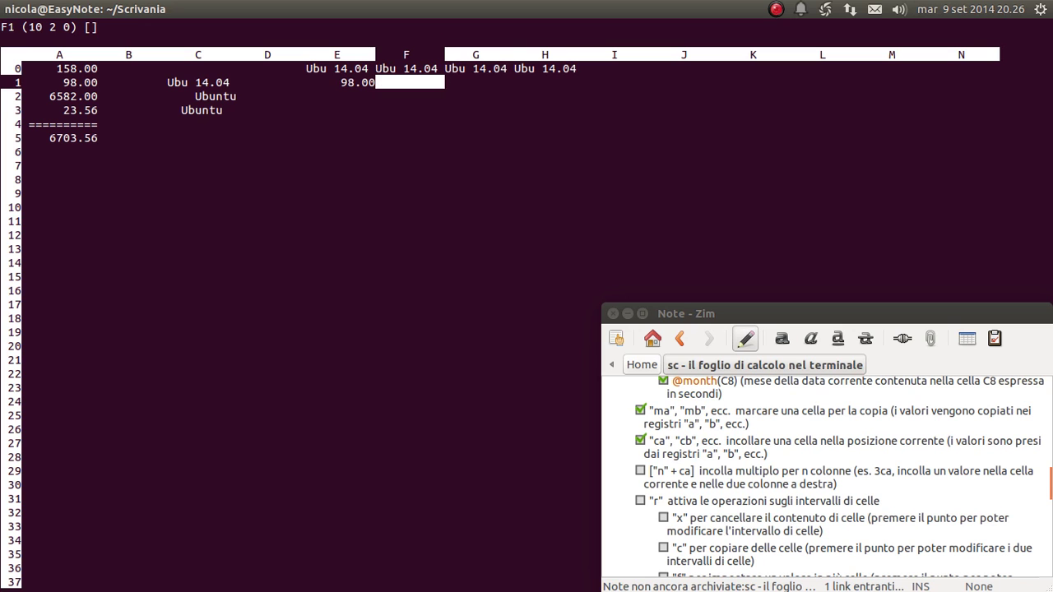
{"action": "key", "text": "c"}
{"action": "key", "text": "a"}
{"action": "key", "text": "Right"}
{"action": "key", "text": "c"}
{"action": "key", "text": "a"}
{"action": "key", "text": "Right"}
{"action": "key", "text": "c"}
{"action": "key", "text": "a"}
Move back over rows 0–3 to check the pasted copies and the original Ubuntu text.
{"action": "key", "text": "Down"}
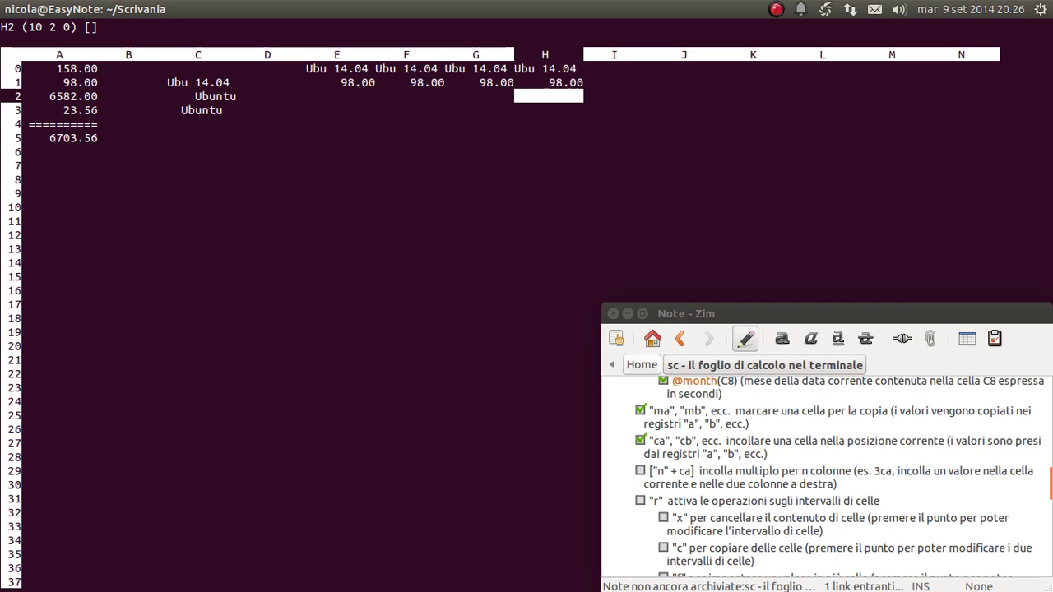
{"action": "key", "text": "Left"}
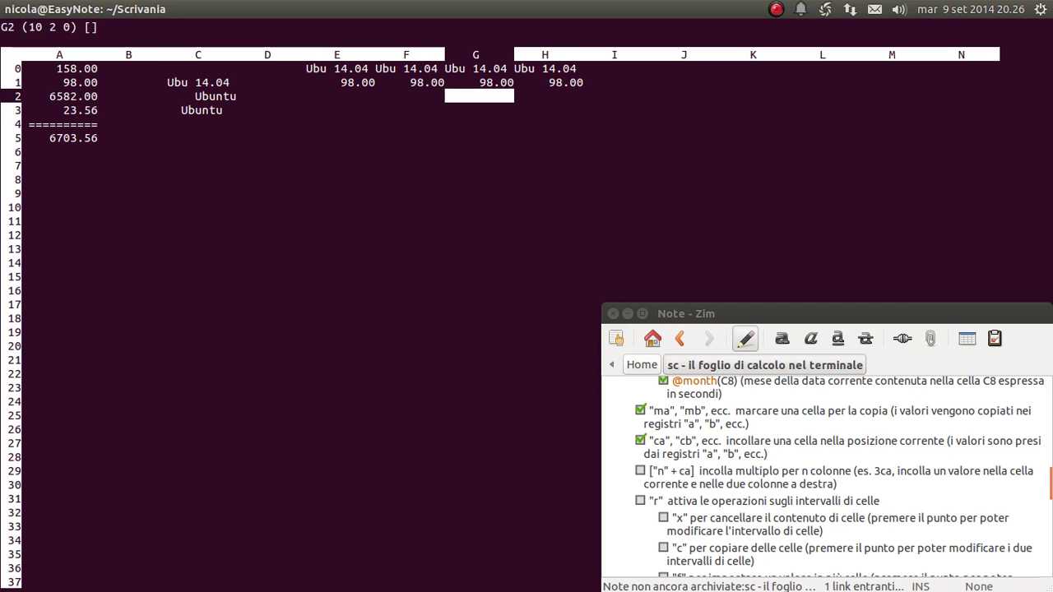
{"action": "key", "text": "Left"}
{"action": "key", "text": "Left"}
{"action": "key", "text": "Up"}
{"action": "key", "text": "Up"}
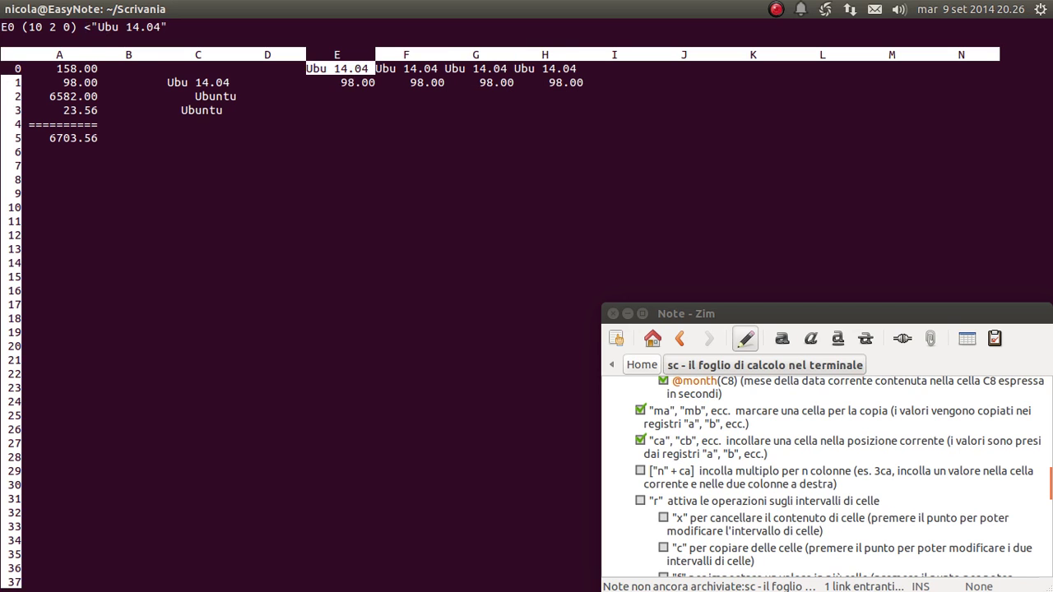
{"action": "key", "text": "Right"}
{"action": "key", "text": "Left"}
{"action": "key", "text": "Down"}
{"action": "key", "text": "Down"}
{"action": "key", "text": "Left"}
{"action": "key", "text": "Left"}
{"action": "key", "text": "Down"}
{"action": "key", "text": "Up"}
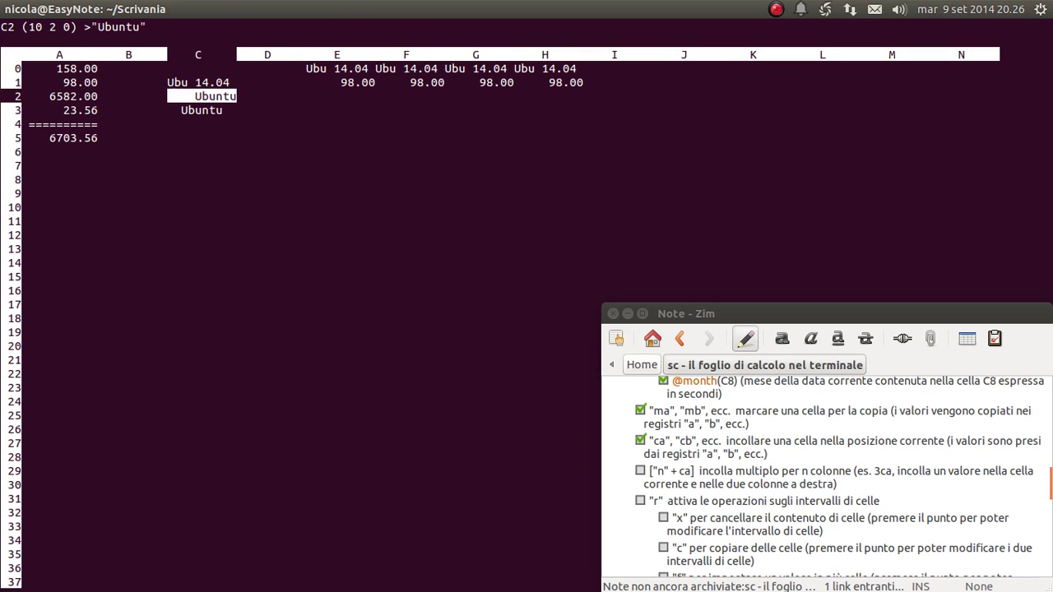
{"action": "key", "text": "Right"}
{"action": "key", "text": "Right"}
{"action": "key", "text": "Right"}
{"action": "key", "text": "Right"}
{"action": "key", "text": "Right"}
{"action": "key", "text": "Right"}
{"action": "key", "text": "Right"}
{"action": "key", "text": "Down"}
{"action": "key", "text": "Left"}
{"action": "key", "text": "Left"}
{"action": "key", "text": "Left"}
{"action": "key", "text": "Left"}
{"action": "key", "text": "Left"}
{"action": "key", "text": "Left"}
{"action": "key", "text": "Right"}
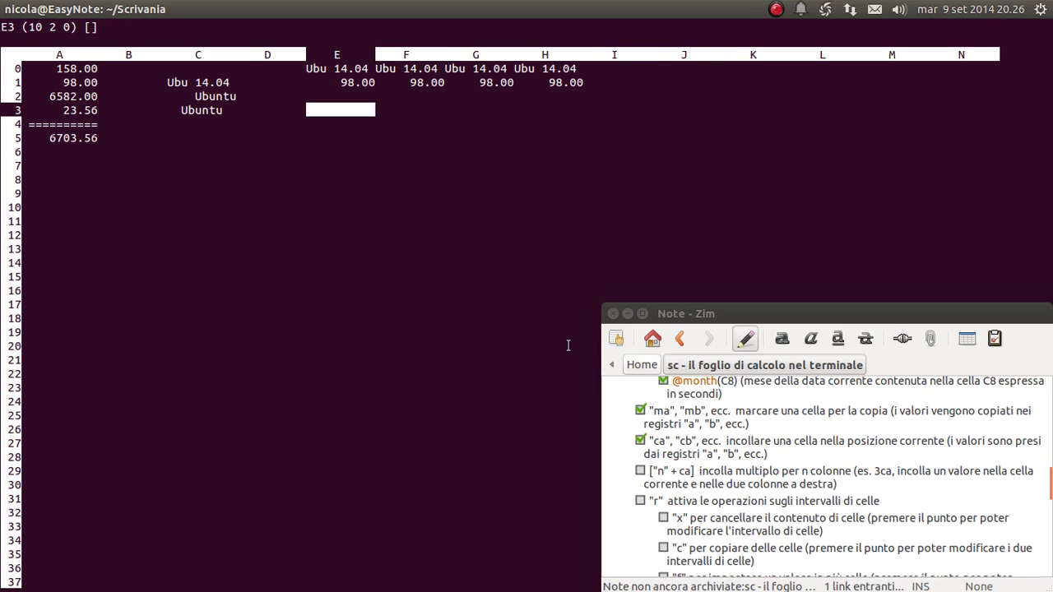
Tick the "n" + ca item in the Zim note and retype its word ca.
{"action": "scroll", "coordinate": [757, 458], "scroll_direction": "down", "scroll_amount": 1}
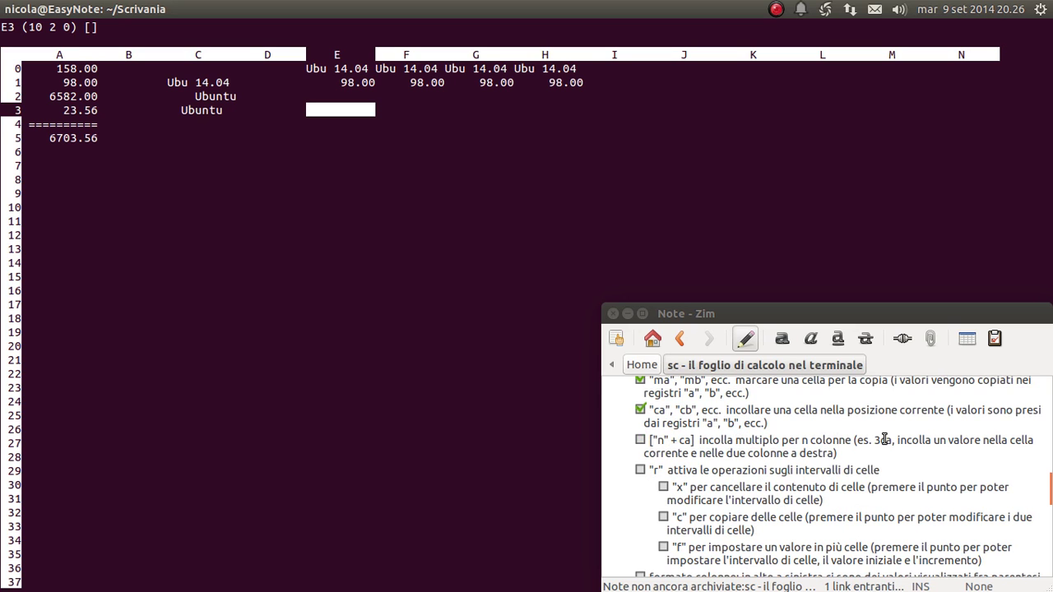
{"action": "left_click", "coordinate": [641, 442]}
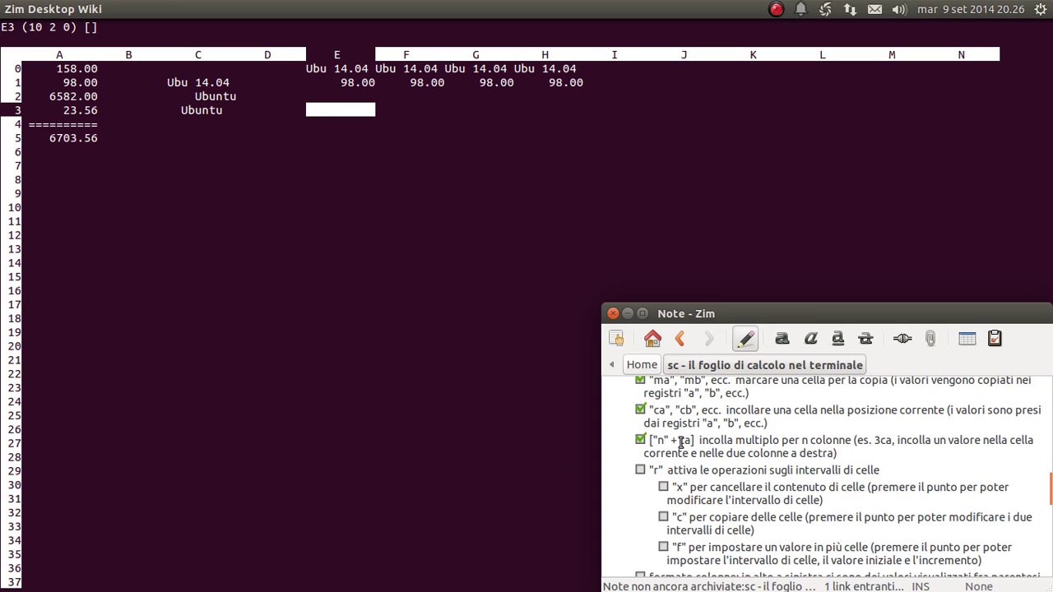
{"action": "double_click", "coordinate": [681, 442]}
{"action": "type", "text": "ca"}
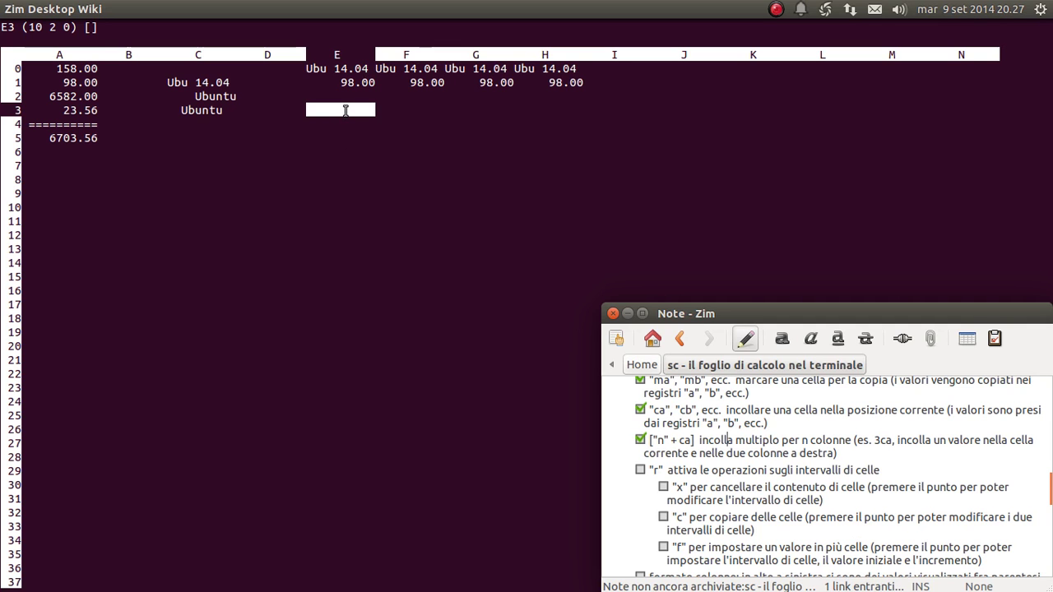
Paste Ubu 14.04 into E3 through H3 at once with 4ca.
{"action": "left_click", "coordinate": [345, 110]}
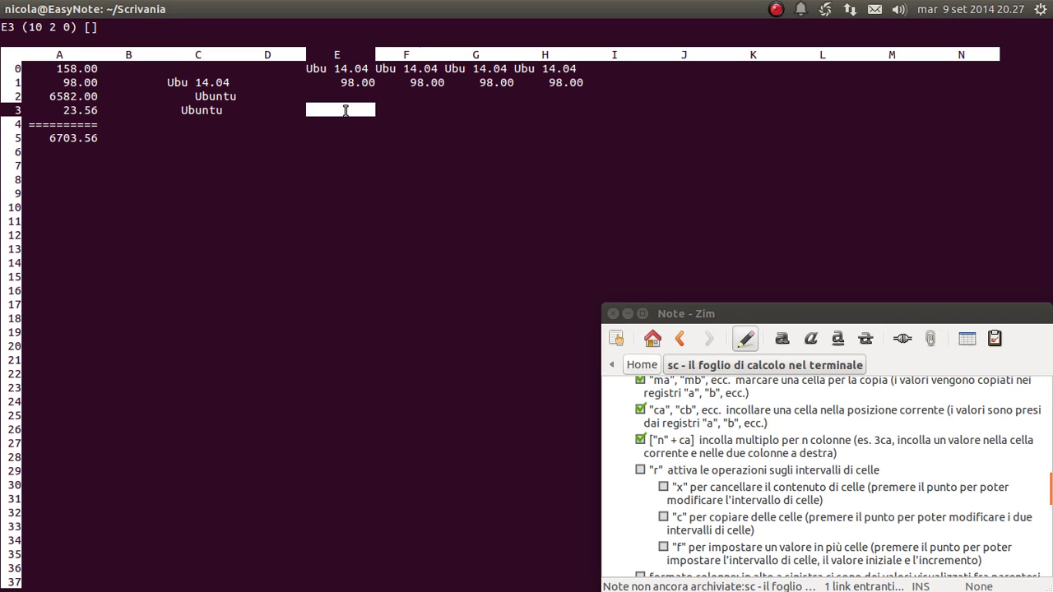
{"action": "key", "text": "Up"}
{"action": "key", "text": "Up"}
{"action": "key", "text": "Up"}
{"action": "key", "text": "Down"}
{"action": "key", "text": "Down"}
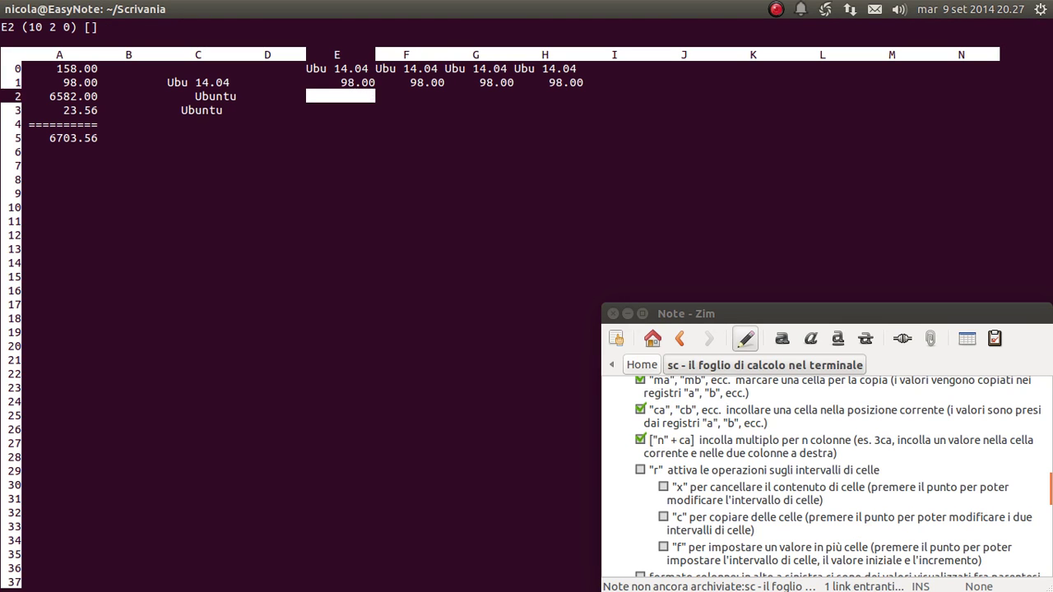
{"action": "key", "text": "Down"}
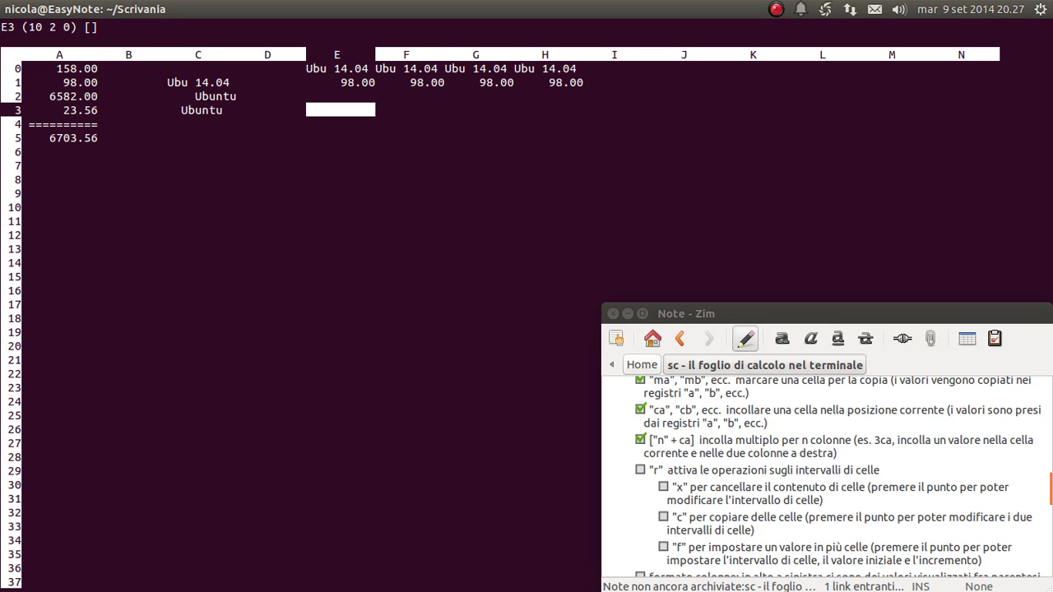
{"action": "key", "text": "Right"}
{"action": "key", "text": "Right"}
{"action": "key", "text": "Right"}
{"action": "key", "text": "Right"}
{"action": "key", "text": "Left"}
{"action": "key", "text": "Left"}
{"action": "key", "text": "Left"}
{"action": "key", "text": "Left"}
{"action": "key", "text": "Right"}
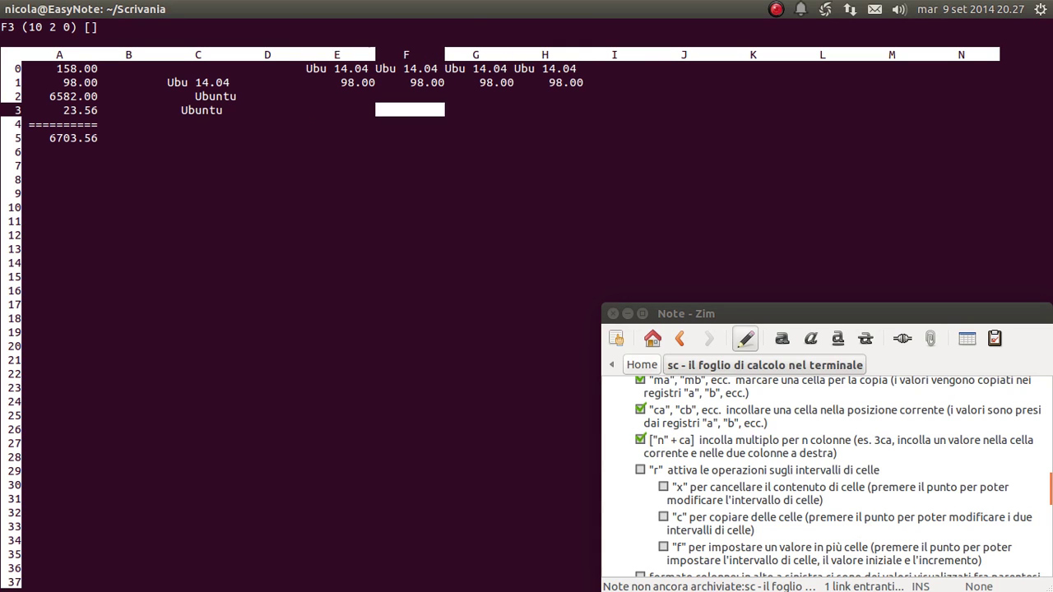
{"action": "key", "text": "Right"}
{"action": "key", "text": "Right"}
{"action": "key", "text": "Left"}
{"action": "key", "text": "Left"}
{"action": "key", "text": "Left"}
{"action": "key", "text": "Left"}
{"action": "key", "text": "Right"}
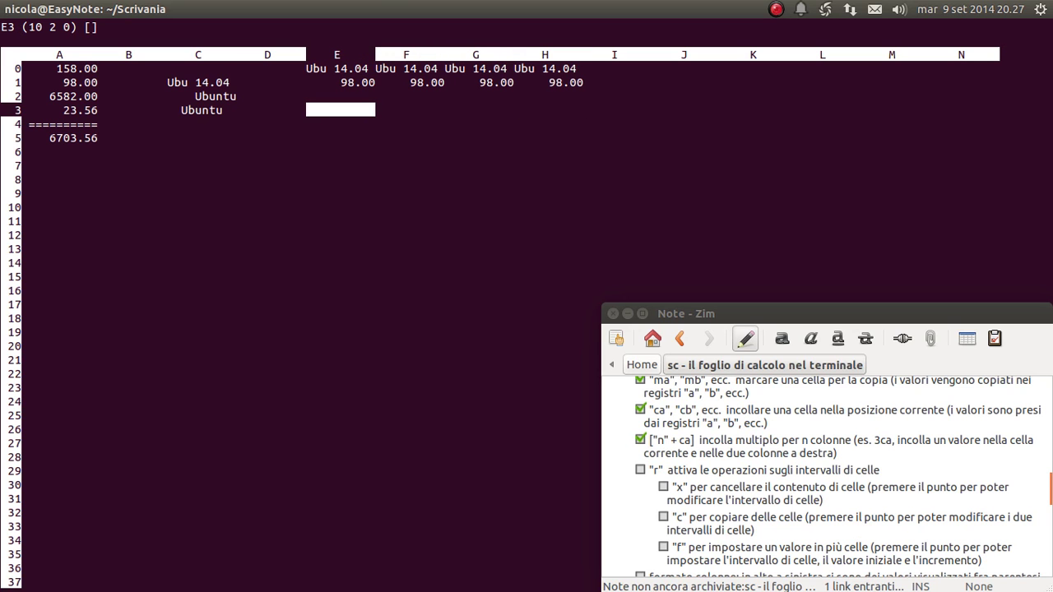
{"action": "key", "text": "4"}
{"action": "key", "text": "c"}
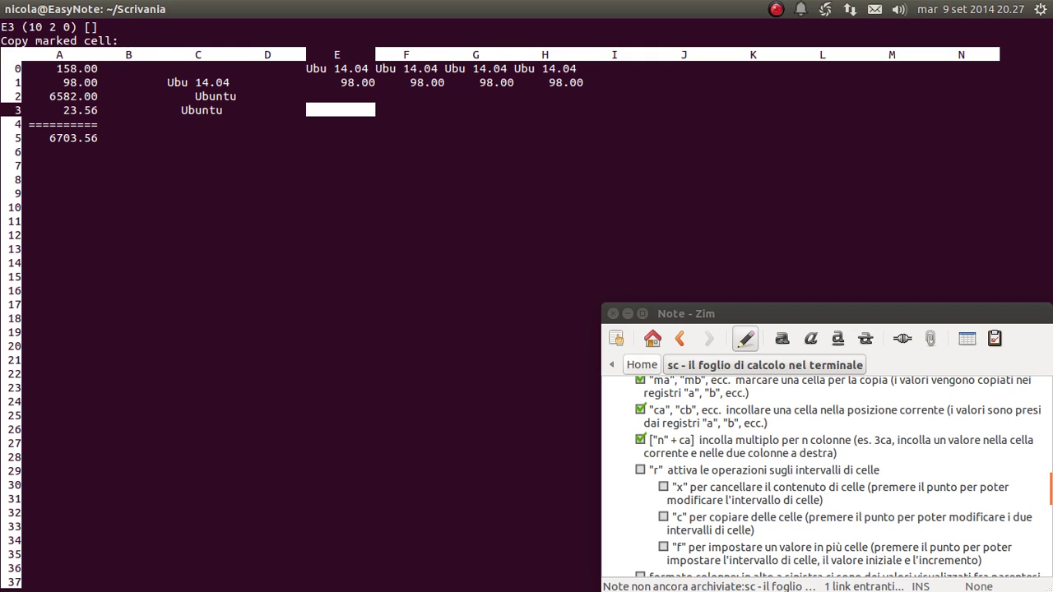
{"action": "key", "text": "a"}
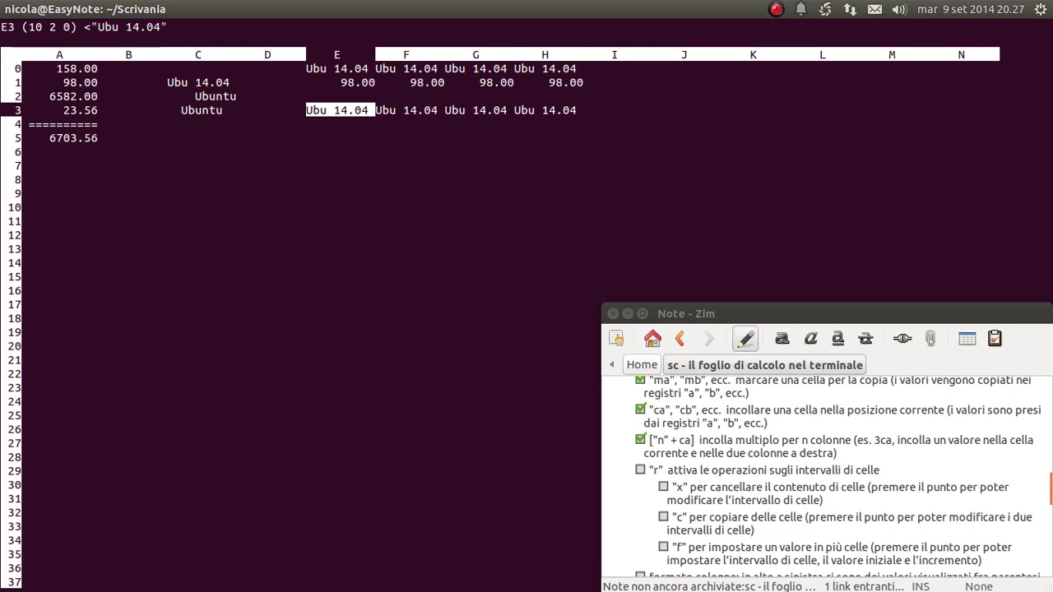
{"action": "key", "text": "Right"}
{"action": "key", "text": "Right"}
{"action": "key", "text": "Right"}
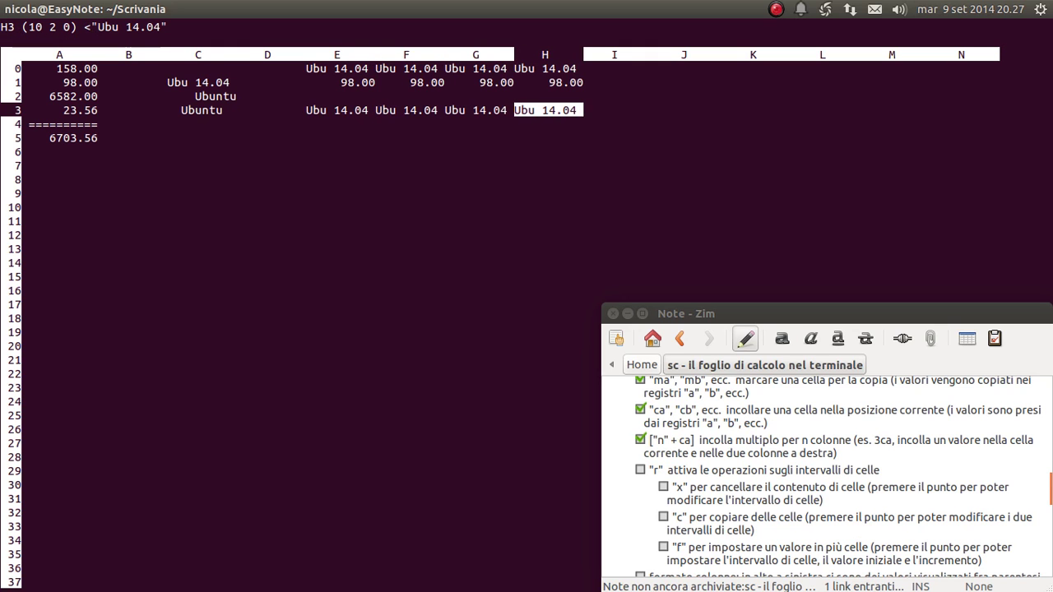
{"action": "key", "text": "Left"}
{"action": "key", "text": "Left"}
{"action": "key", "text": "Left"}
{"action": "key", "text": "Left"}
{"action": "key", "text": "Right"}
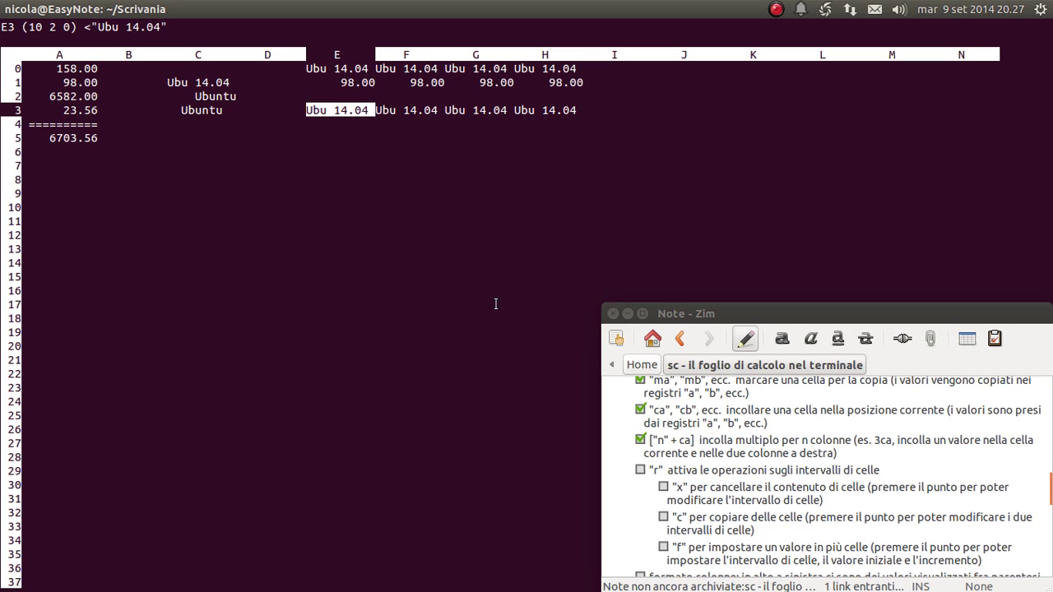
Check off the "r" range operations item and its "x" erase sub-item in the Zim note.
{"action": "left_click", "coordinate": [639, 471]}
{"action": "scroll", "coordinate": [707, 430], "scroll_direction": "down", "scroll_amount": 1}
{"action": "scroll", "coordinate": [706, 429], "scroll_direction": "down", "scroll_amount": 1}
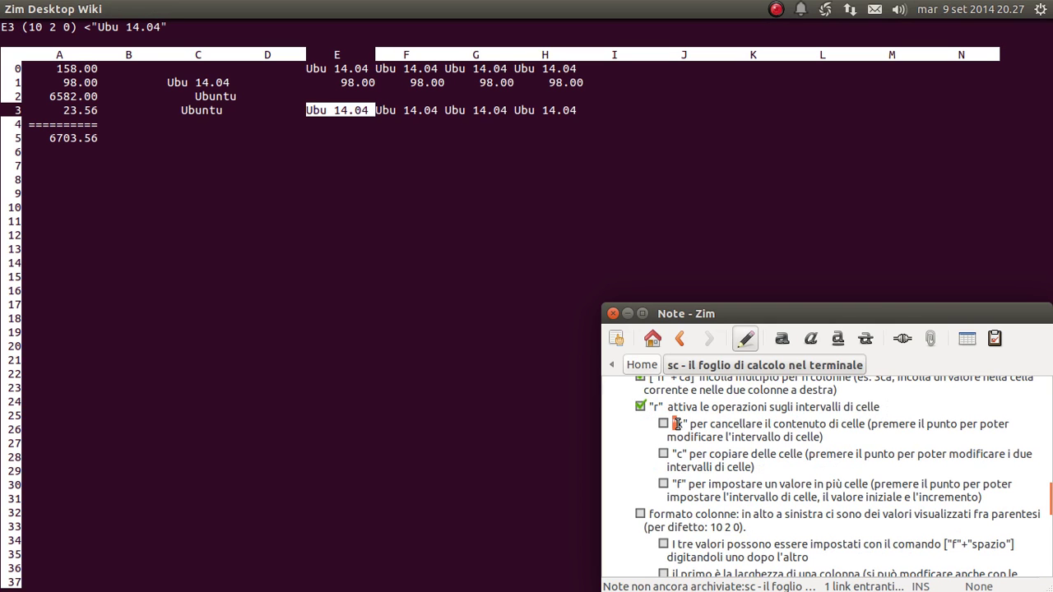
{"action": "left_click", "coordinate": [726, 434]}
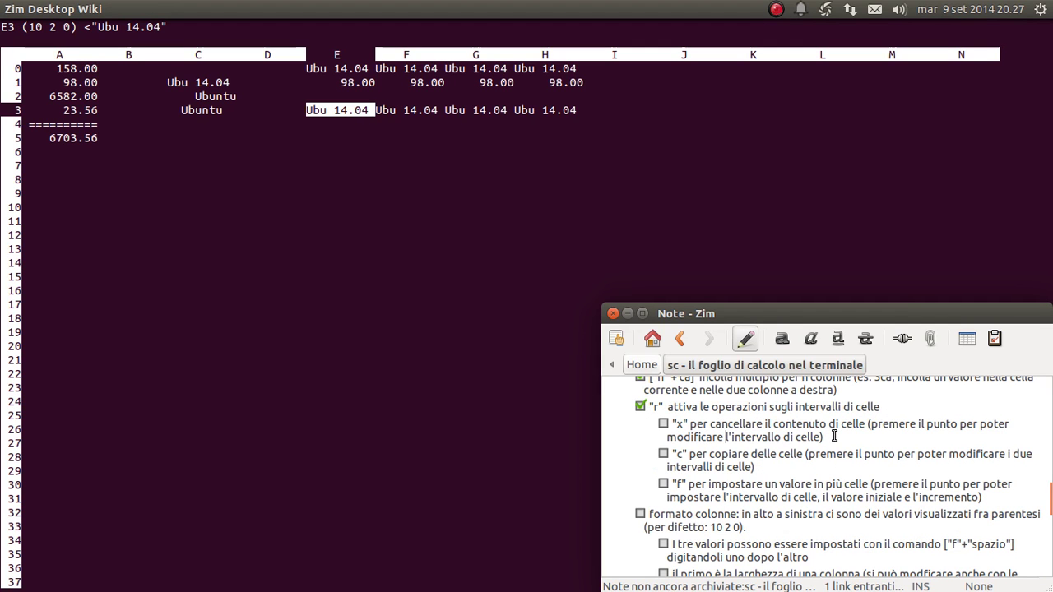
{"action": "left_click", "coordinate": [664, 424]}
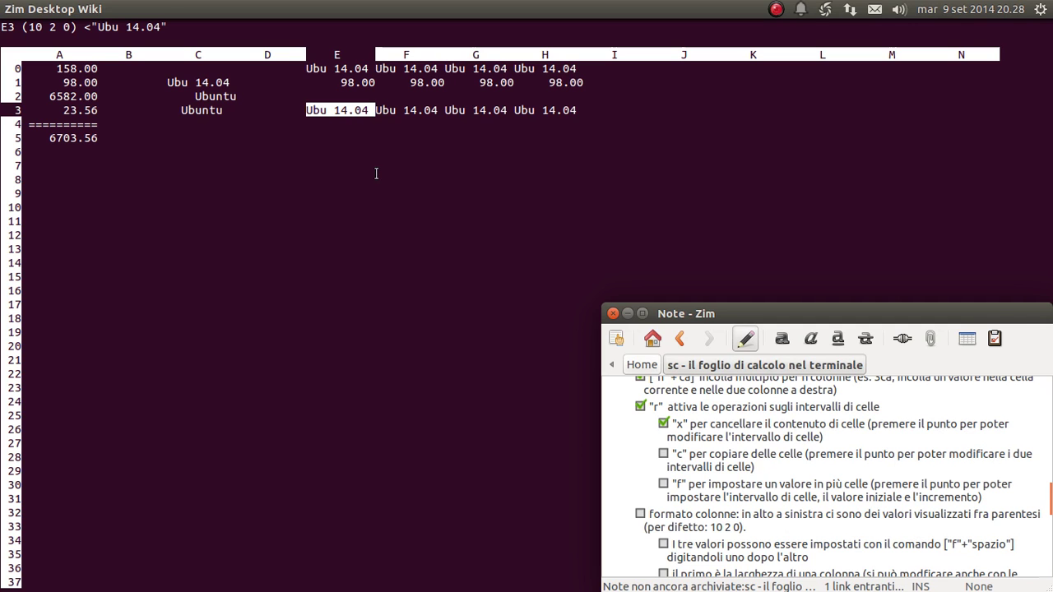
{"action": "left_click", "coordinate": [348, 151]}
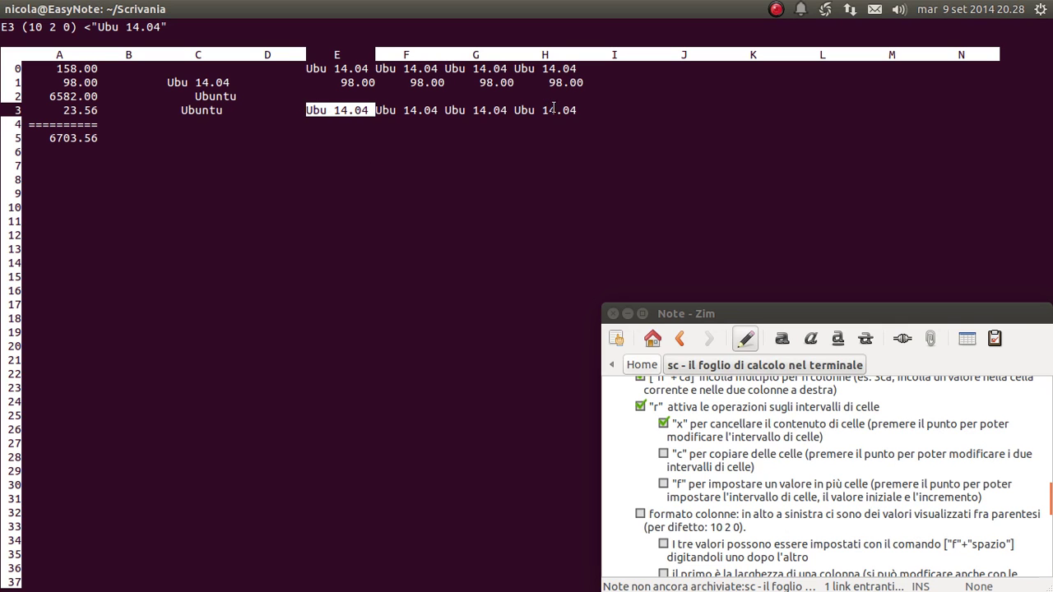
Bring up sc's range operations menu and look over its options.
{"action": "left_click_drag", "start_coordinate": [343, 116], "coordinate": [569, 113]}
{"action": "left_click", "coordinate": [329, 136]}
{"action": "key", "text": "r"}
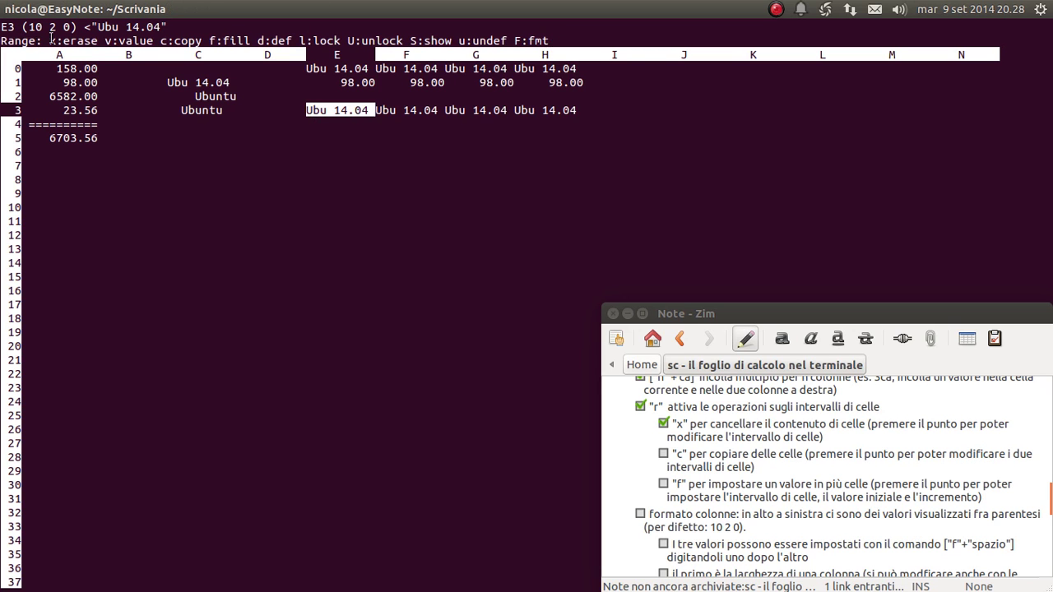
{"action": "left_click_drag", "start_coordinate": [50, 41], "coordinate": [550, 36]}
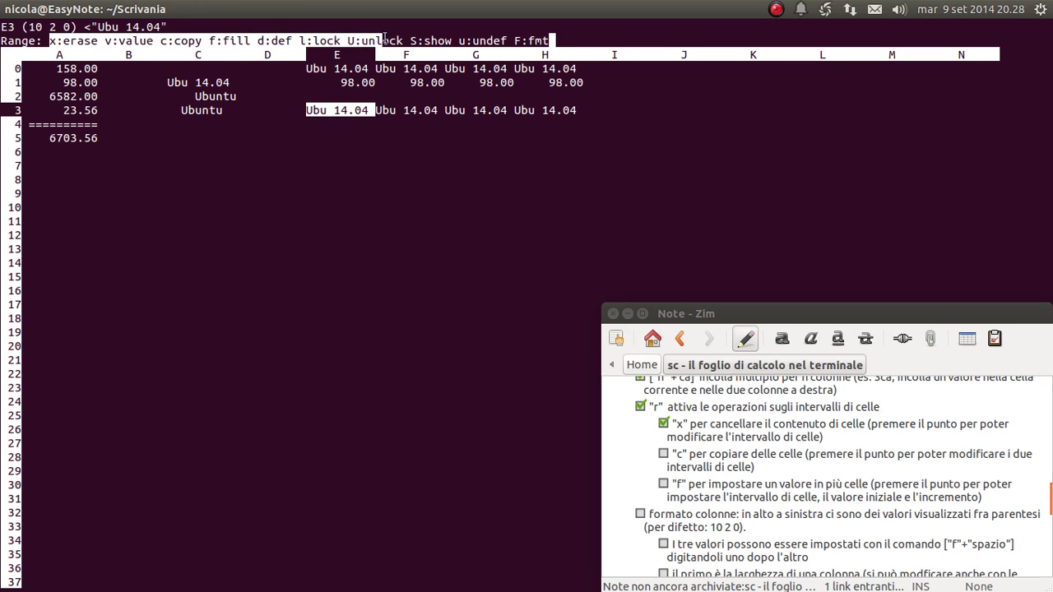
{"action": "left_click", "coordinate": [137, 41]}
{"action": "triple_click", "coordinate": [100, 41]}
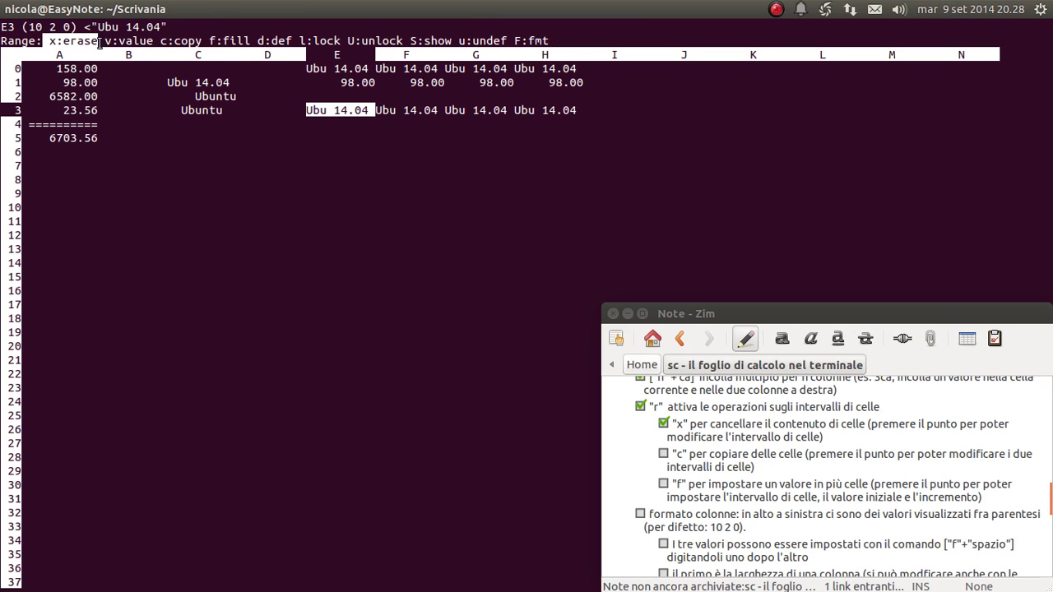
{"action": "left_click", "coordinate": [99, 41]}
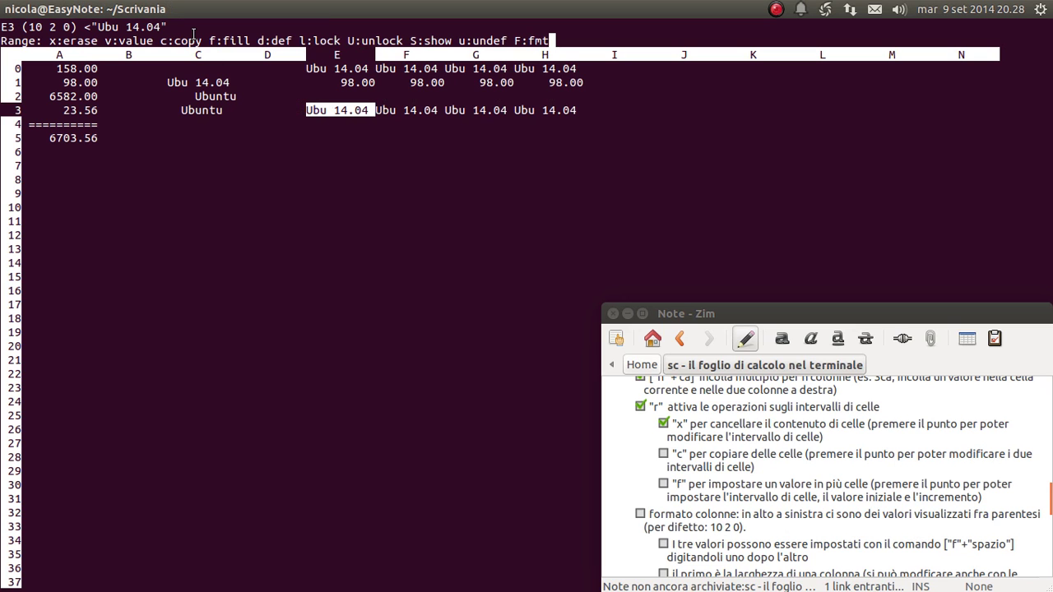
{"action": "left_click_drag", "start_coordinate": [43, 40], "coordinate": [64, 40]}
{"action": "left_click", "coordinate": [79, 39]}
Erase the range E3:H3.
{"action": "key", "text": "x"}
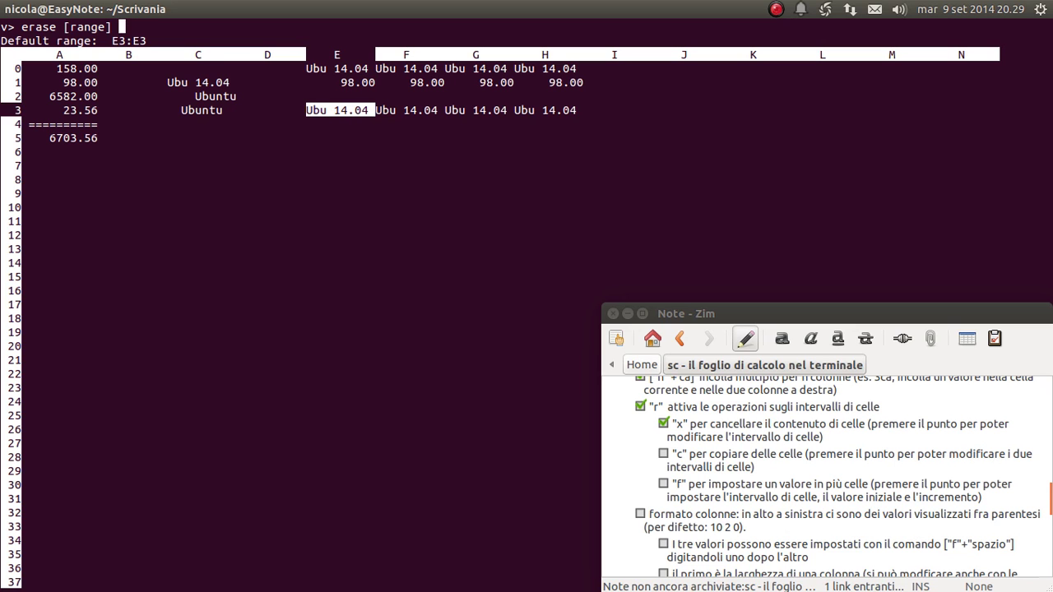
{"action": "key", "text": "period"}
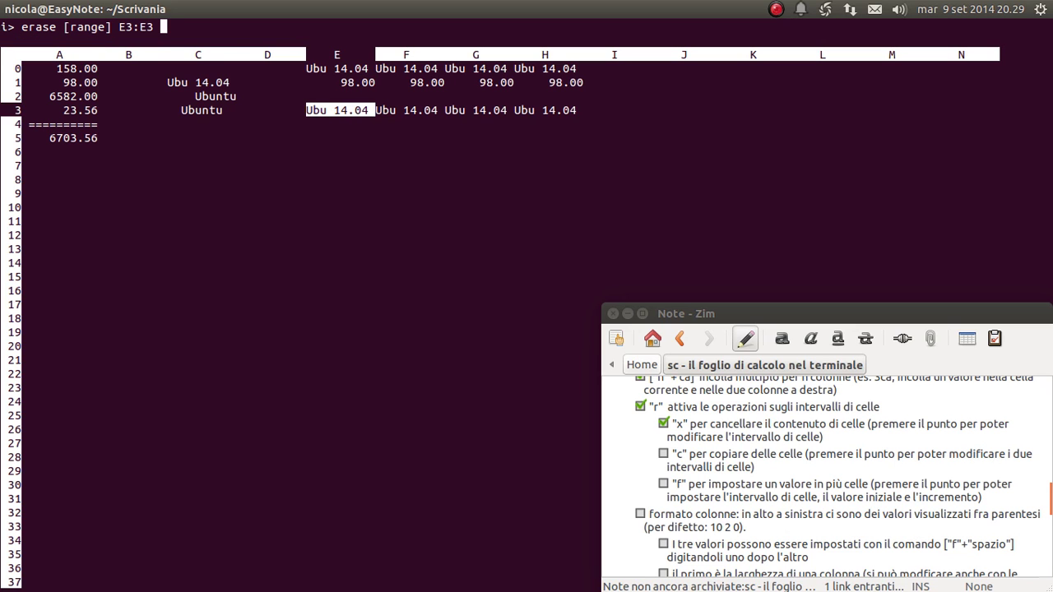
{"action": "key", "text": "Left"}
{"action": "key", "text": "Left"}
{"action": "key", "text": "Left"}
{"action": "key", "text": "Right"}
{"action": "key", "text": "Right"}
{"action": "key", "text": "Right"}
{"action": "key", "text": "Right"}
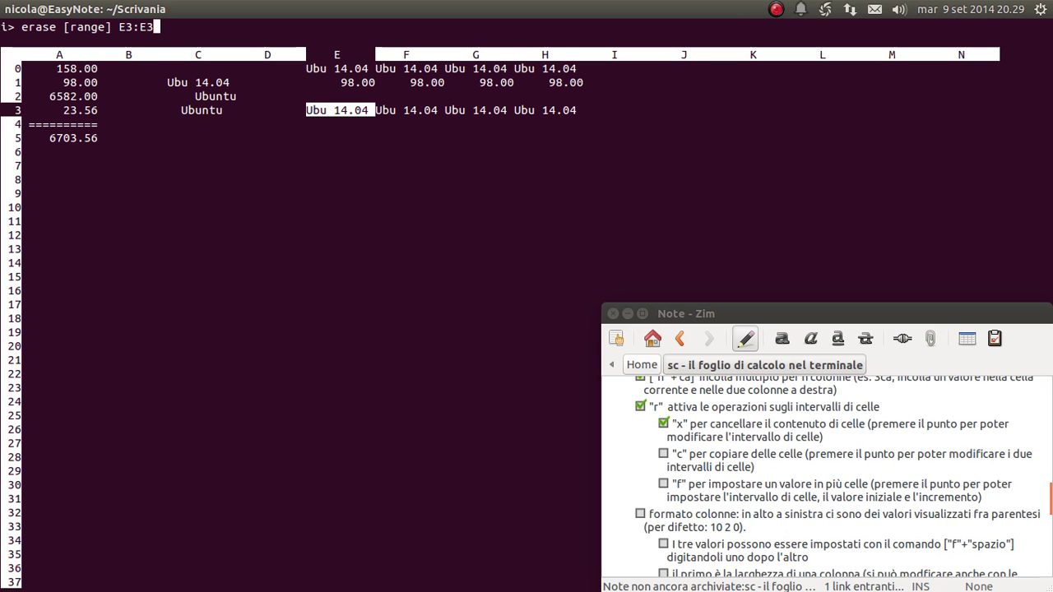
{"action": "key", "text": "BackSpace"}
{"action": "key", "text": "BackSpace"}
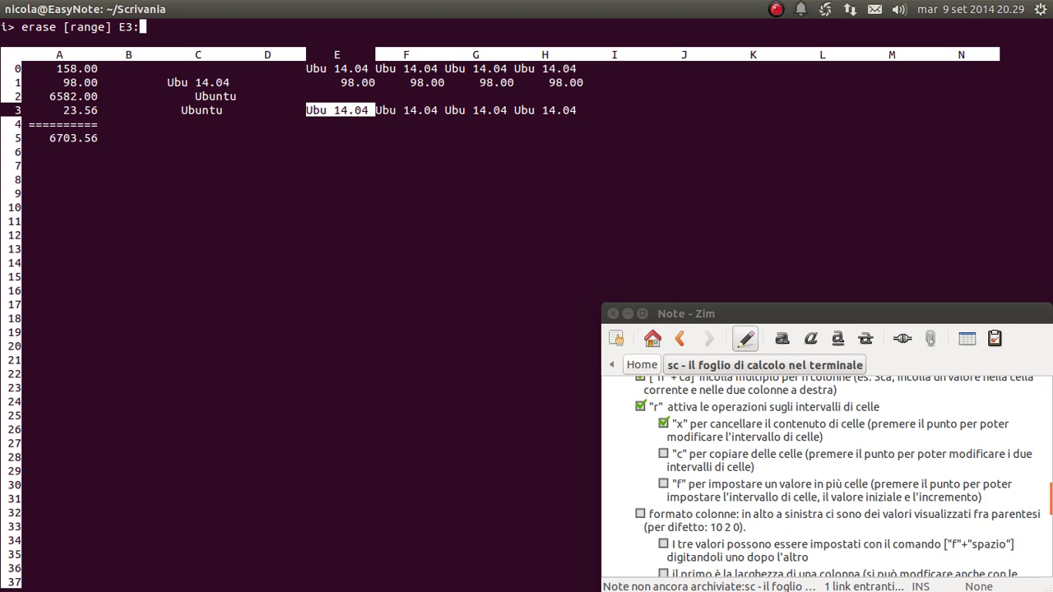
{"action": "type", "text": "h3"}
{"action": "key", "text": "Return"}
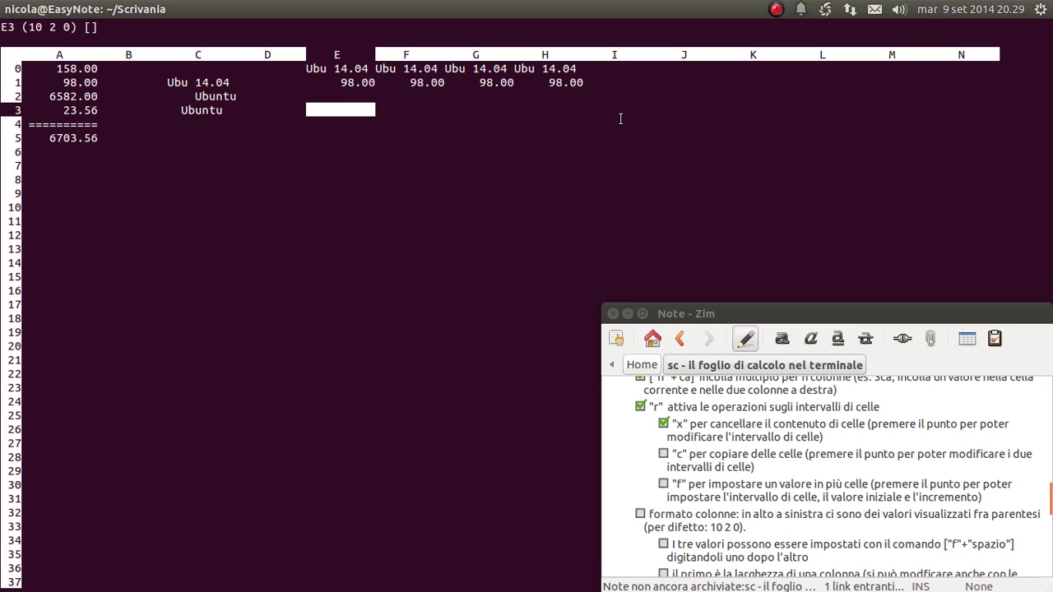
Tick the "c" copy-cells sub-item in the Zim note.
{"action": "left_click", "coordinate": [663, 457]}
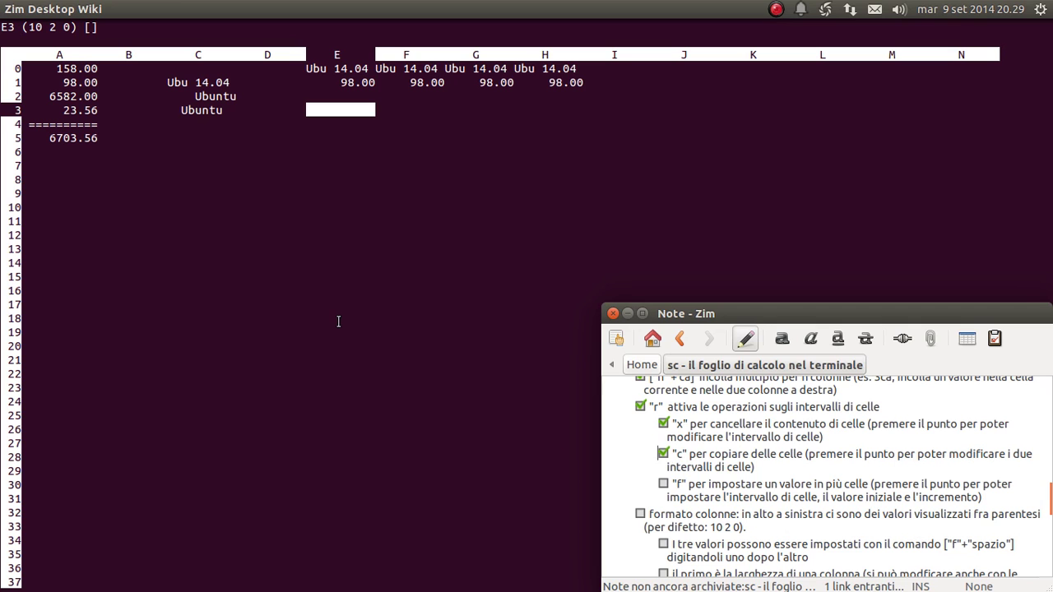
{"action": "key", "text": "Up"}
{"action": "key", "text": "Up"}
{"action": "left_click", "coordinate": [338, 321]}
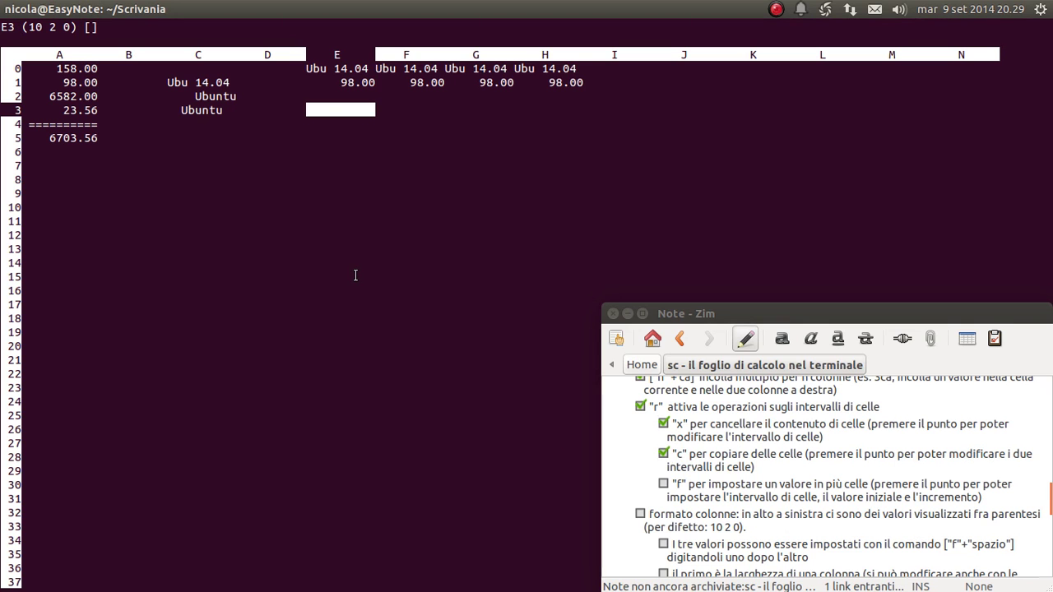
From cell D0, run a range copy using the source range A0:A3.
{"action": "key", "text": "Left"}
{"action": "key", "text": "Left"}
{"action": "key", "text": "Left"}
{"action": "key", "text": "Left"}
{"action": "key", "text": "Up"}
{"action": "key", "text": "Up"}
{"action": "key", "text": "Up"}
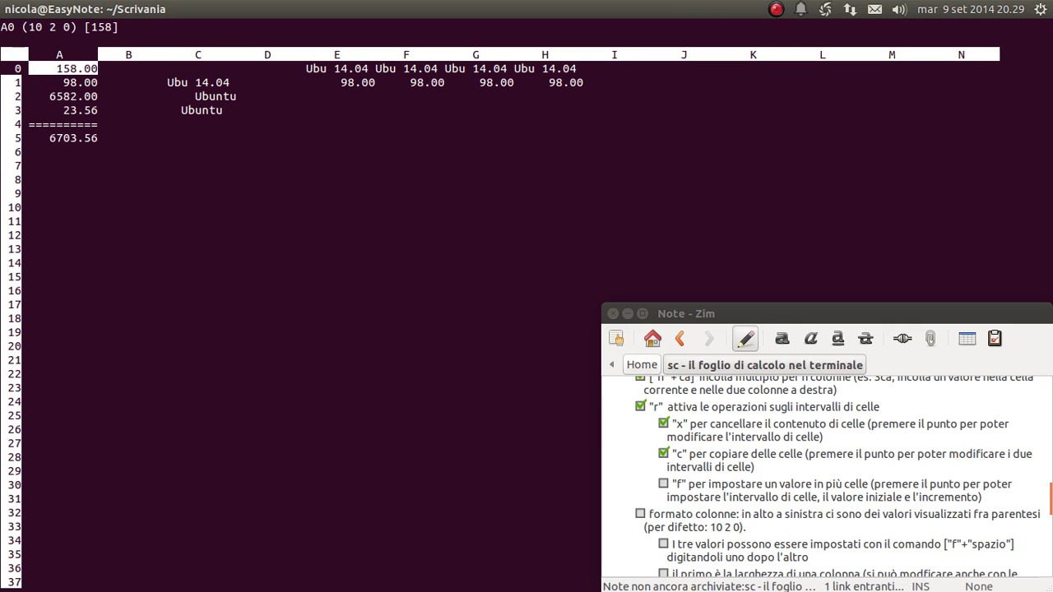
{"action": "key", "text": "Down"}
{"action": "key", "text": "Down"}
{"action": "key", "text": "Down"}
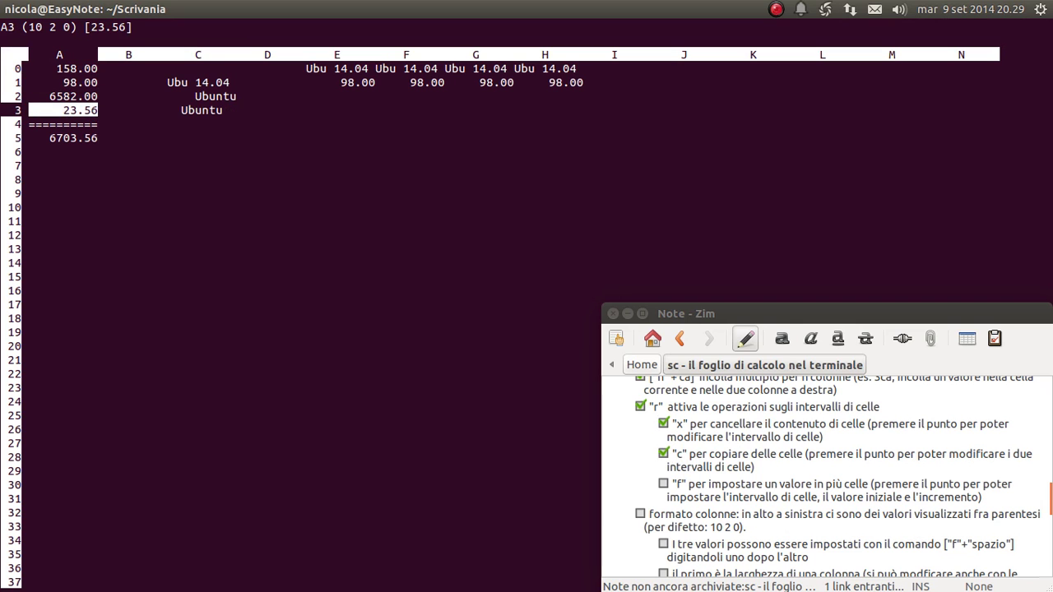
{"action": "key", "text": "Up"}
{"action": "key", "text": "Up"}
{"action": "key", "text": "Up"}
{"action": "key", "text": "Right"}
{"action": "key", "text": "Right"}
{"action": "key", "text": "Right"}
{"action": "key", "text": "Right"}
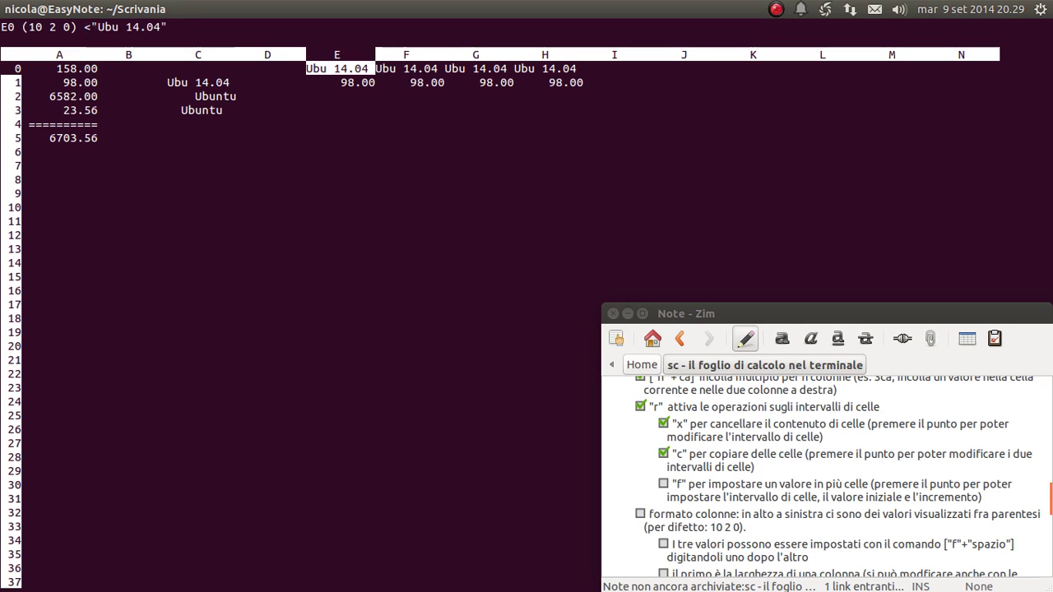
{"action": "key", "text": "Left"}
{"action": "key", "text": "Left"}
{"action": "key", "text": "Right"}
{"action": "key", "text": "Down"}
{"action": "key", "text": "Down"}
{"action": "key", "text": "Down"}
{"action": "key", "text": "Down"}
{"action": "key", "text": "Up"}
{"action": "key", "text": "Up"}
{"action": "key", "text": "Up"}
{"action": "key", "text": "Up"}
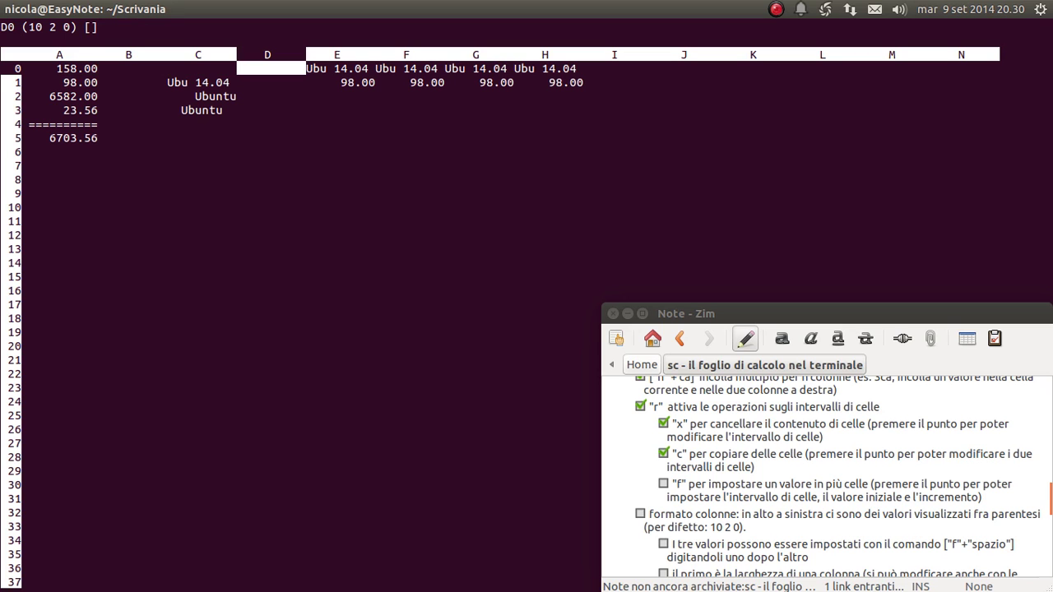
{"action": "key", "text": "r"}
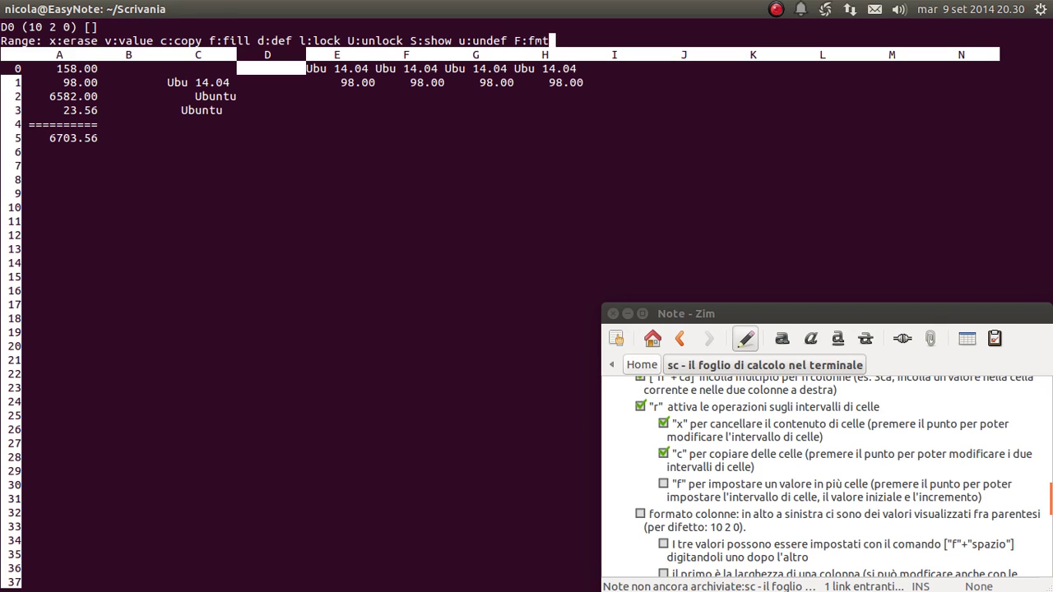
{"action": "key", "text": "c"}
{"action": "key", "text": "period"}
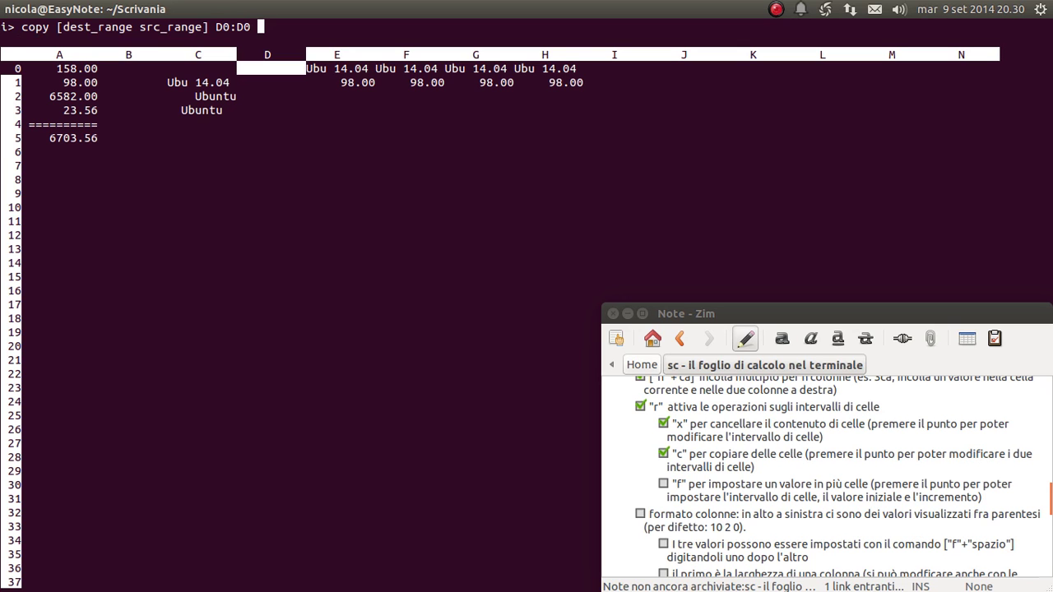
{"action": "key", "text": "Left"}
{"action": "key", "text": "Left"}
{"action": "key", "text": "Left"}
{"action": "key", "text": "Left"}
{"action": "key", "text": "Left"}
{"action": "key", "text": "Left"}
{"action": "type", "text": "A"}
{"action": "key", "text": "Right"}
{"action": "key", "text": "Right"}
{"action": "key", "text": "Delete"}
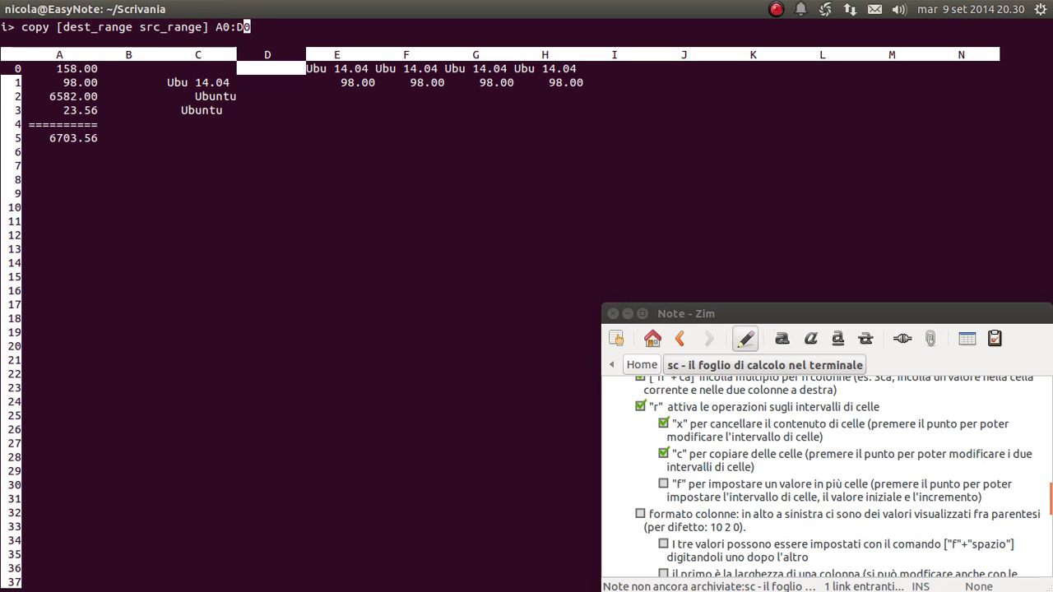
{"action": "type", "text": "A3"}
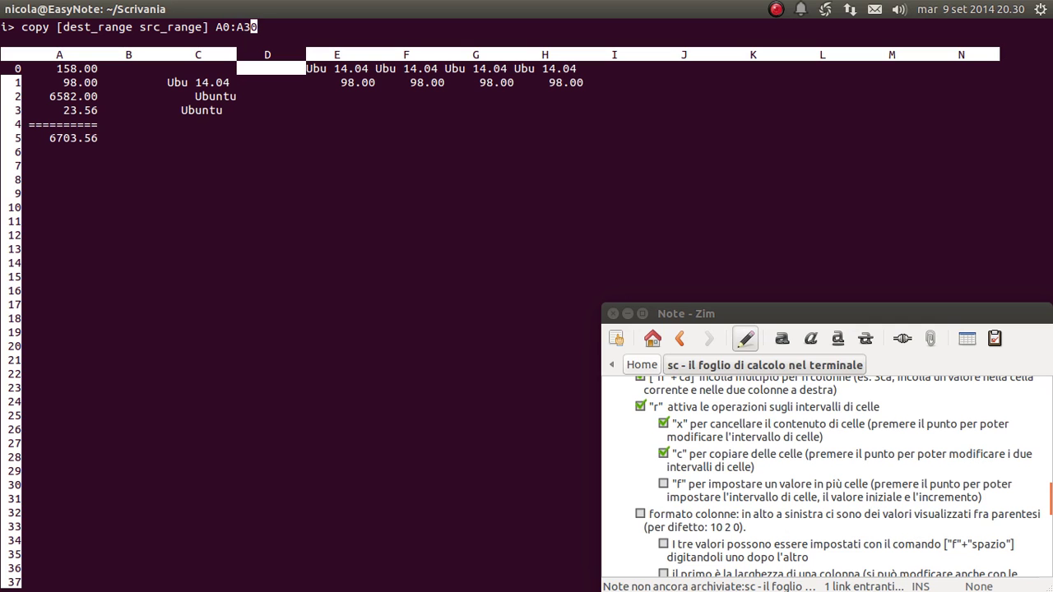
{"action": "key", "text": "Delete"}
{"action": "key", "text": "Return"}
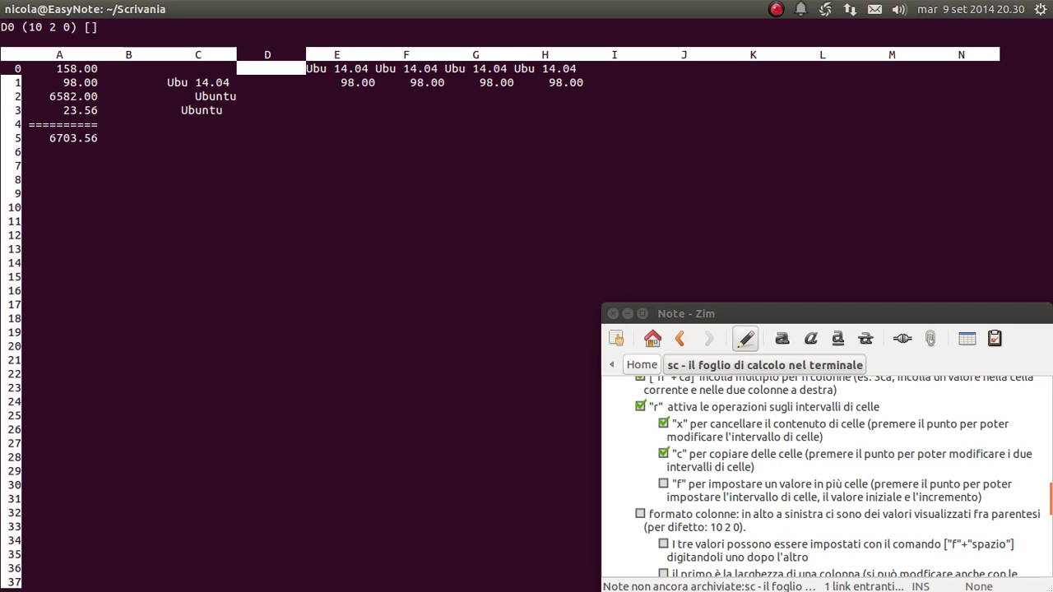
Try to fill D0:D3, which fails with a syntax error, then clear the message.
{"action": "key", "text": "r"}
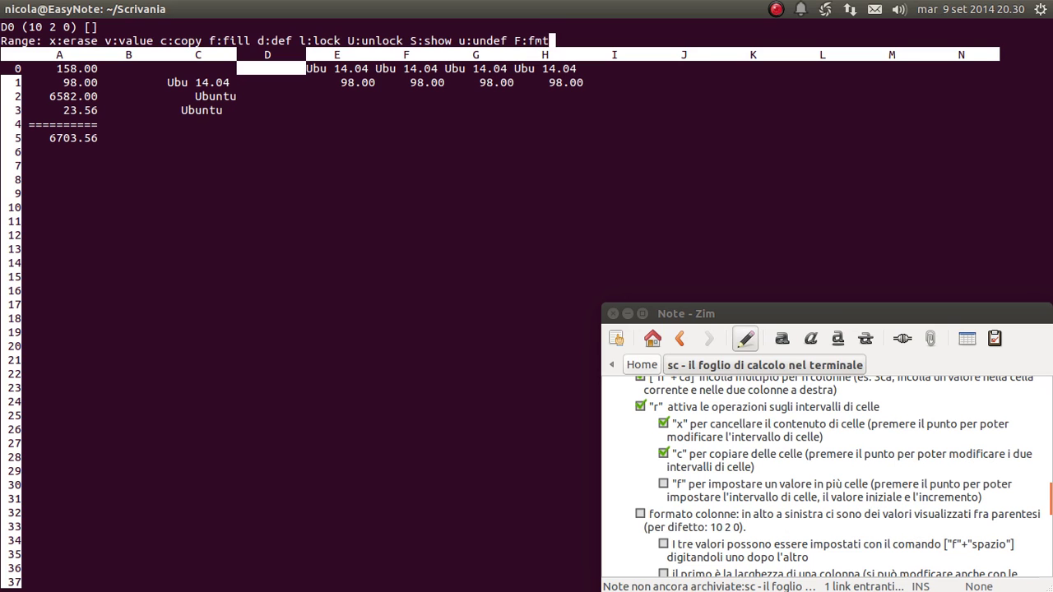
{"action": "key", "text": "f"}
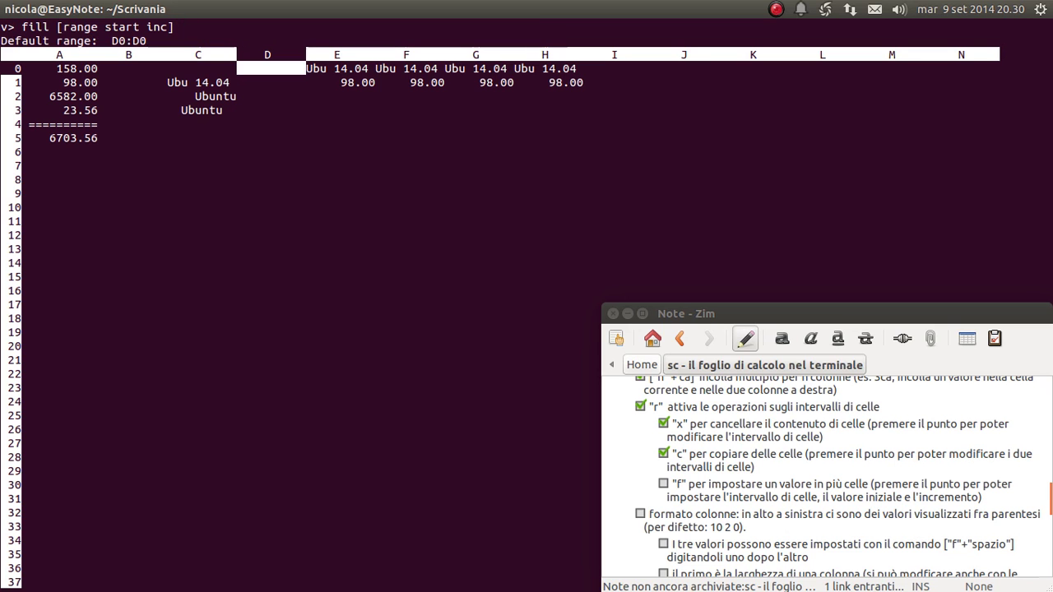
{"action": "key", "text": "period"}
{"action": "key", "text": "BackSpace"}
{"action": "type", "text": "3"}
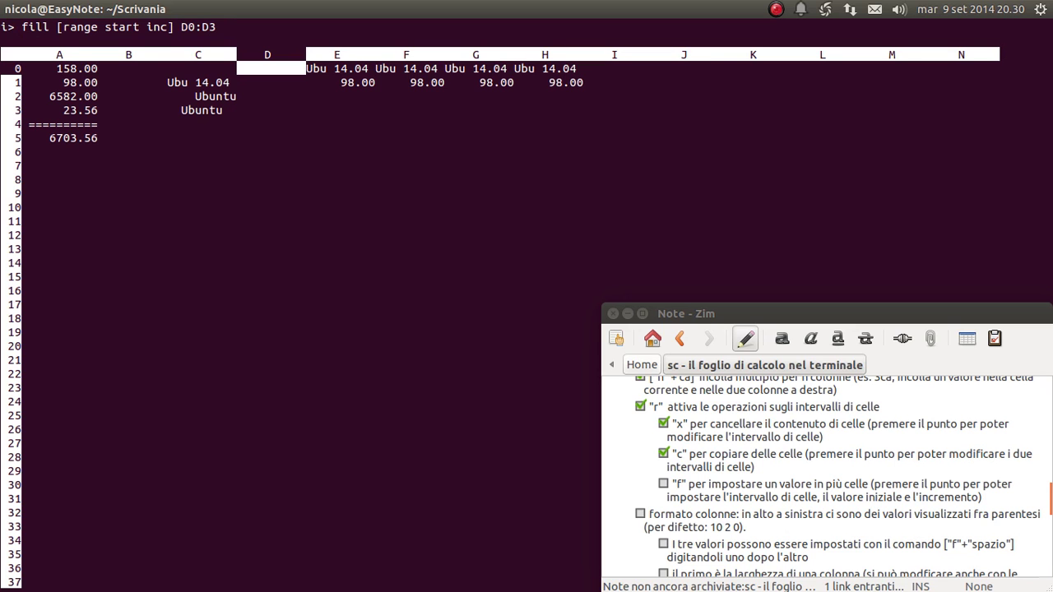
{"action": "key", "text": "Return"}
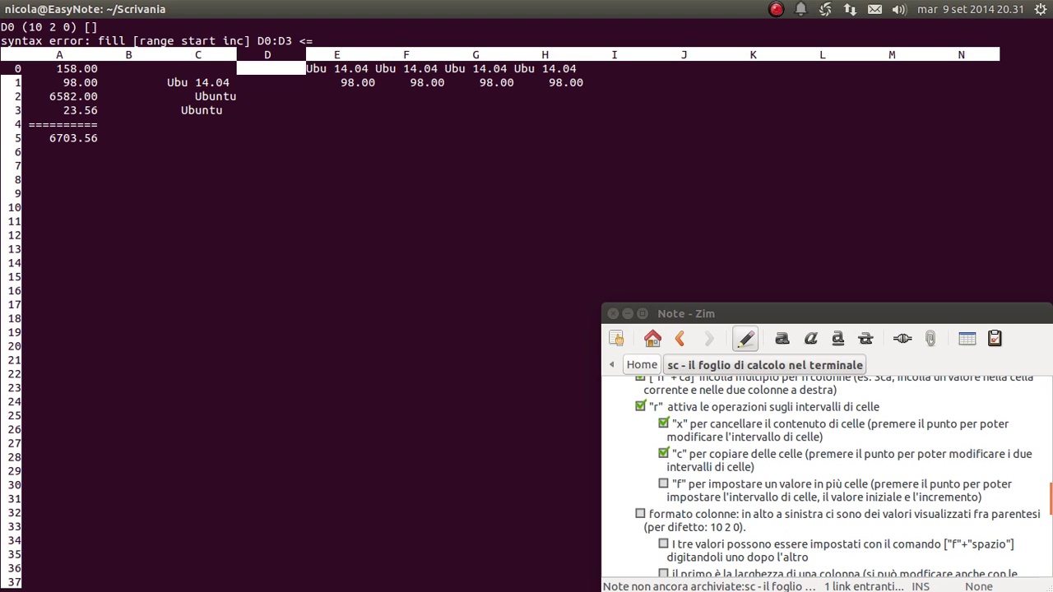
{"action": "key", "text": "Up"}
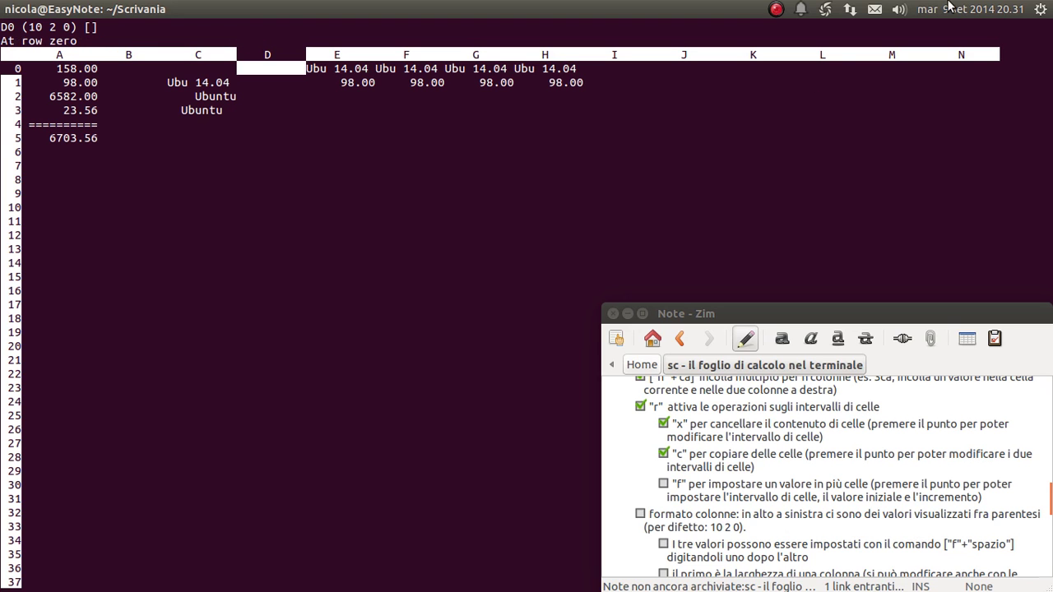
{"action": "left_click", "coordinate": [780, 12]}
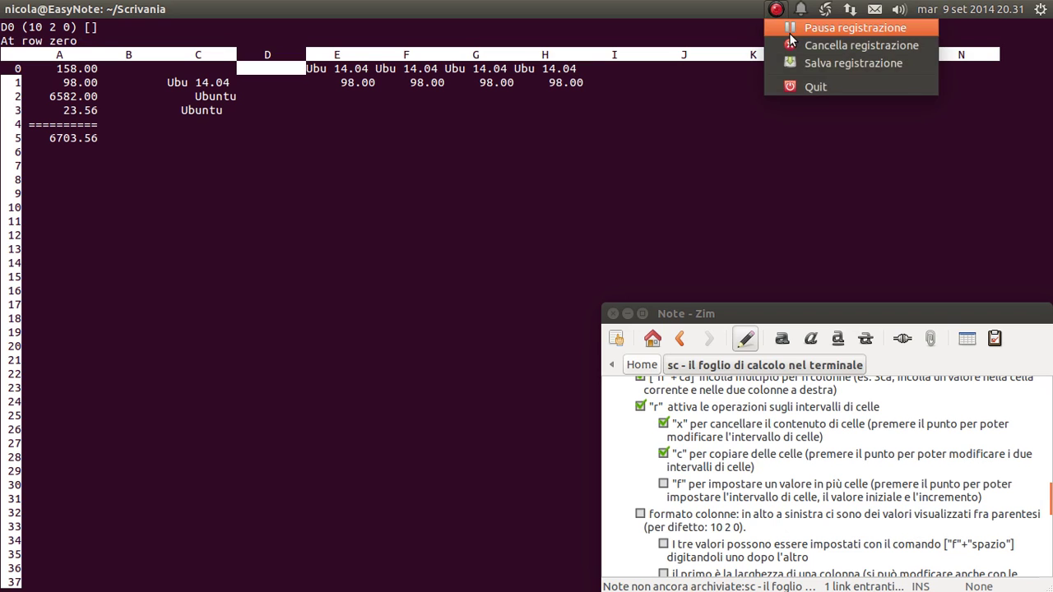
Read the note's "c" copy item, highlighting the phrase 'i due intervalli di celle'.
{"action": "left_click", "coordinate": [856, 28]}
{"action": "type", "text": "698"}
{"action": "left_click_drag", "start_coordinate": [704, 472], "coordinate": [699, 459]}
{"action": "left_click", "coordinate": [689, 454]}
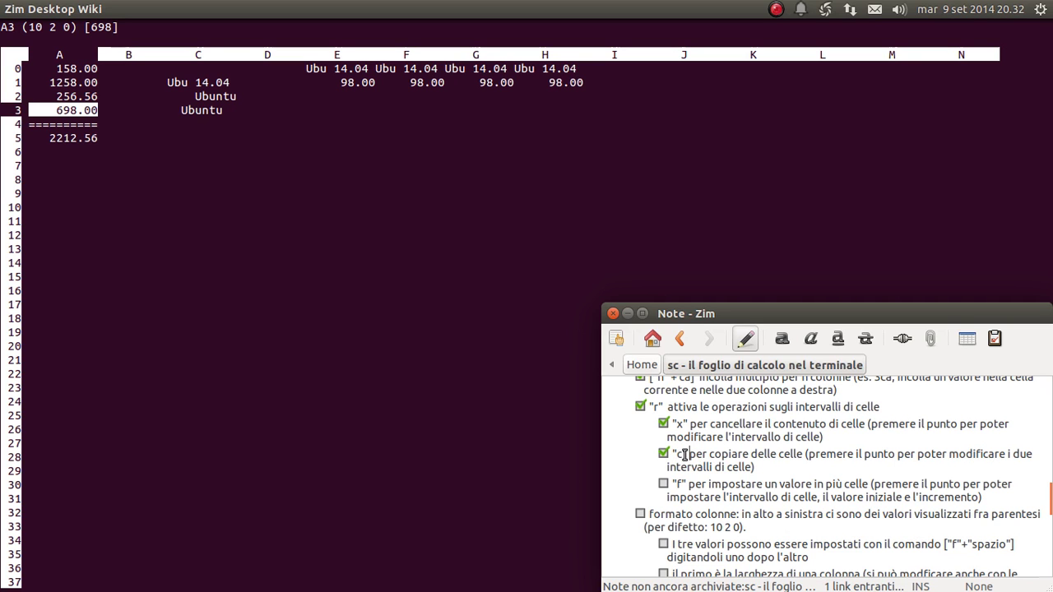
{"action": "double_click", "coordinate": [680, 454]}
{"action": "left_click", "coordinate": [689, 454]}
{"action": "left_click_drag", "start_coordinate": [1005, 454], "coordinate": [749, 467]}
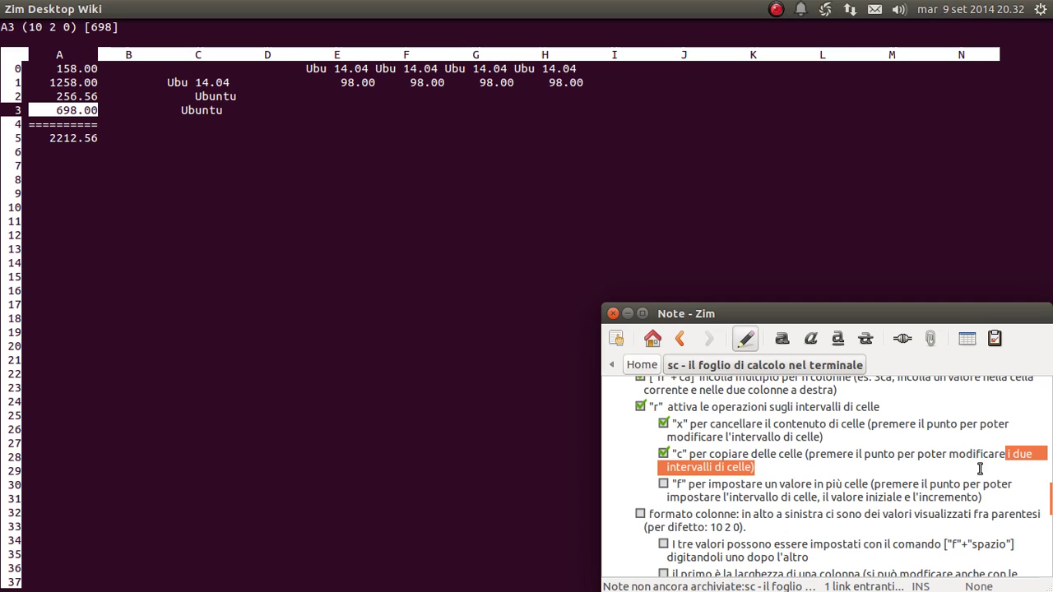
{"action": "left_click", "coordinate": [751, 453]}
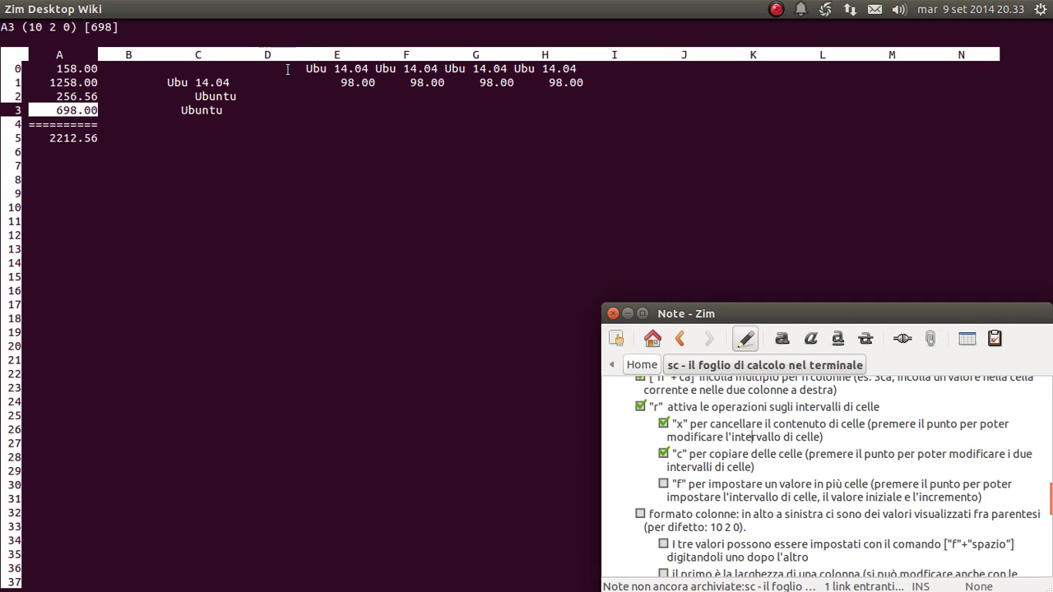
{"action": "left_click", "coordinate": [287, 69]}
Move through cells A0–A3 and the top of column D, ending on cell A0.
{"action": "key", "text": "Up"}
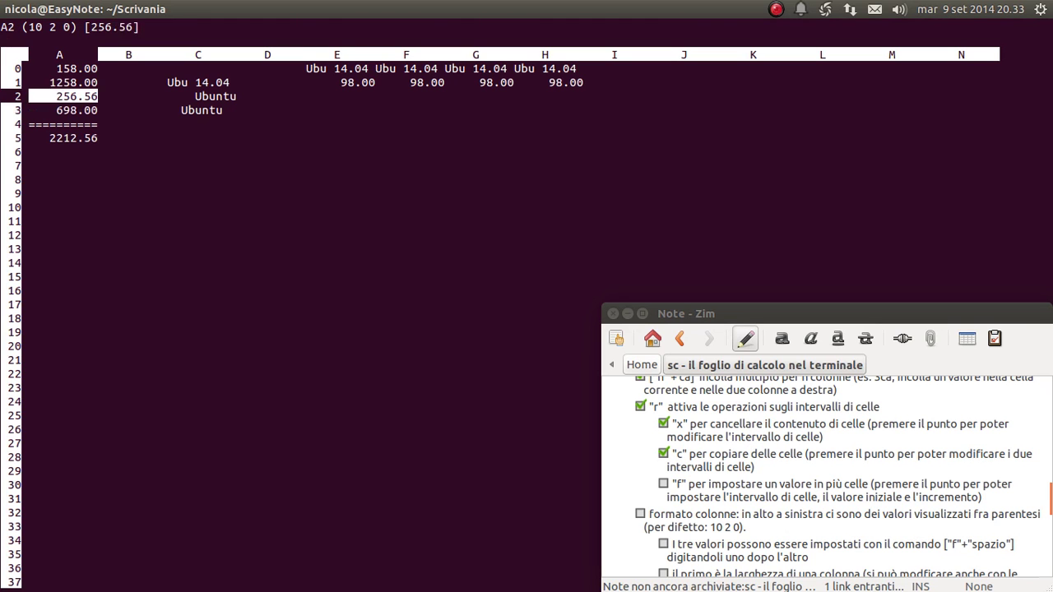
{"action": "key", "text": "Up"}
{"action": "key", "text": "Up"}
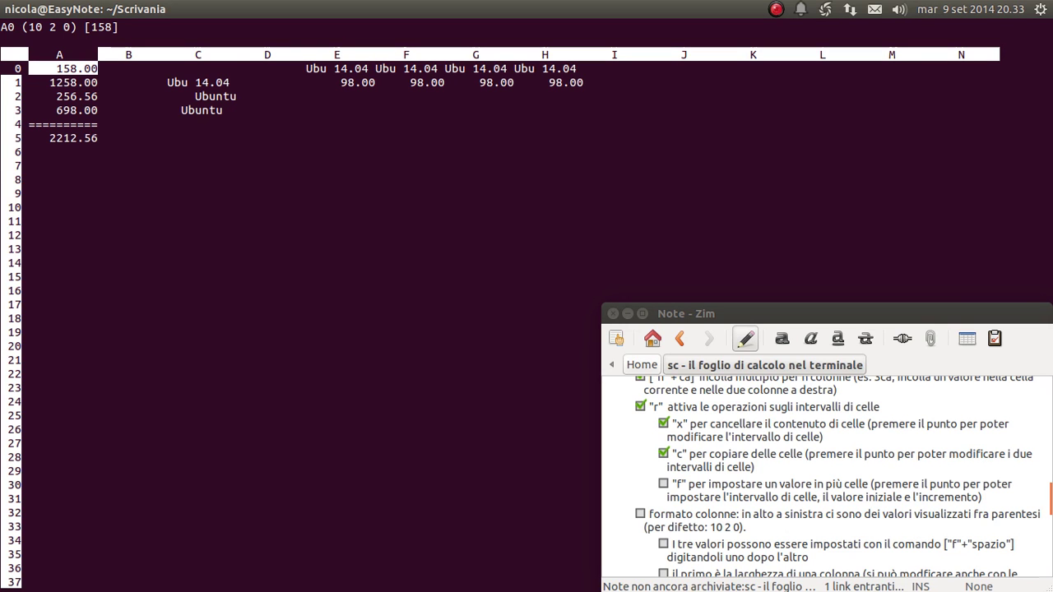
{"action": "key", "text": "Down"}
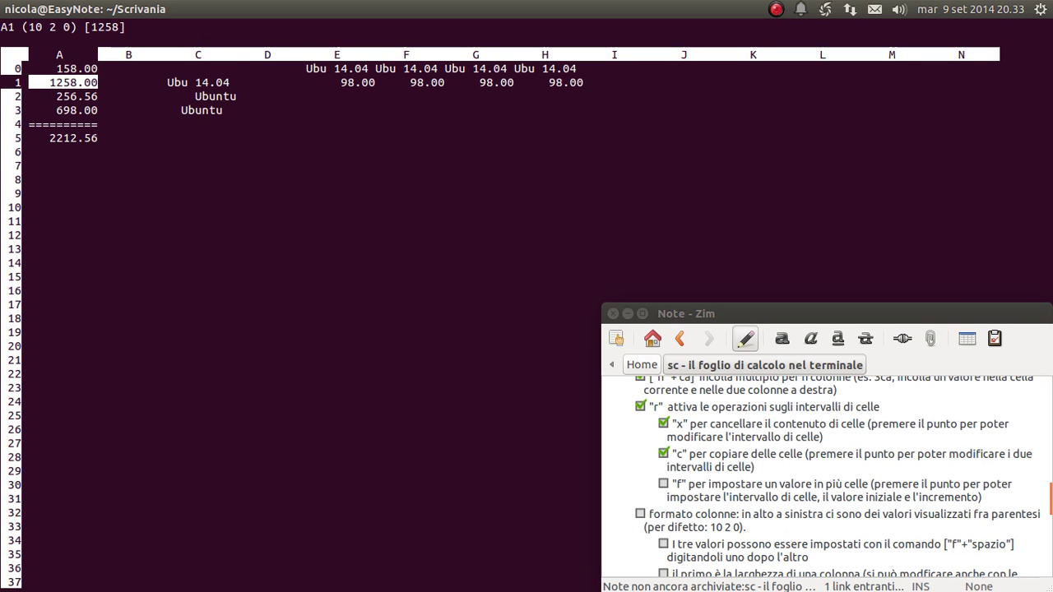
{"action": "key", "text": "Down"}
{"action": "key", "text": "Down"}
{"action": "key", "text": "Up"}
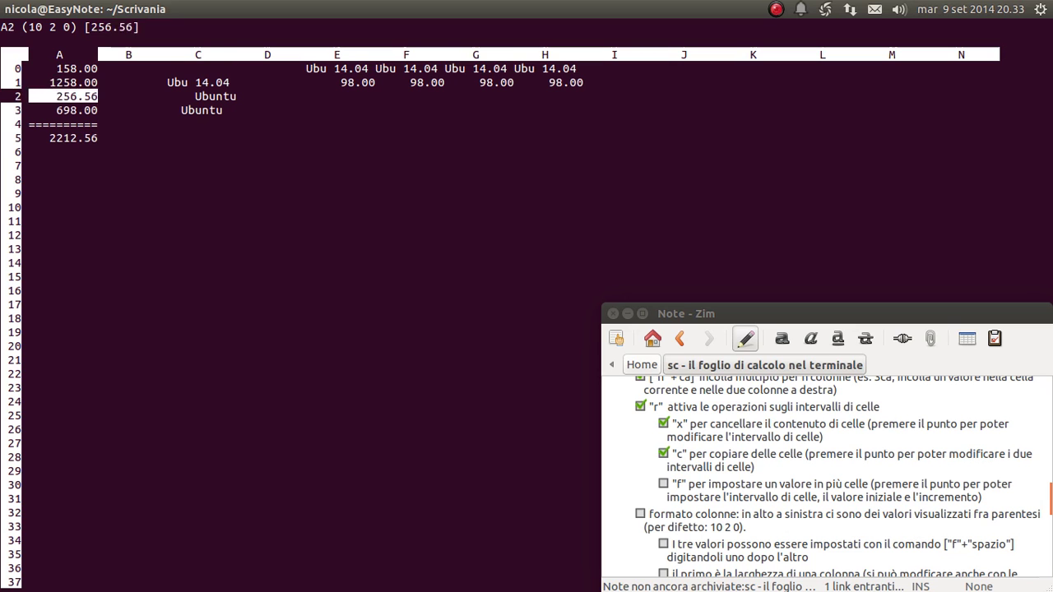
{"action": "key", "text": "Up"}
{"action": "key", "text": "Up"}
{"action": "key", "text": "Right"}
{"action": "key", "text": "Right"}
{"action": "key", "text": "Right"}
{"action": "key", "text": "Down"}
{"action": "key", "text": "Down"}
{"action": "key", "text": "Down"}
{"action": "key", "text": "Down"}
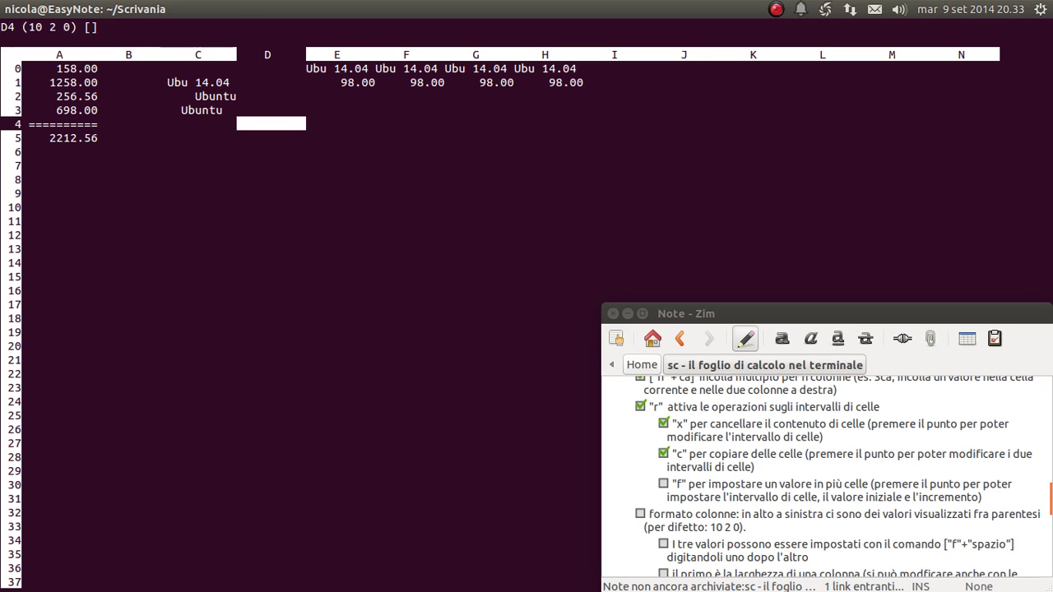
{"action": "key", "text": "Left"}
{"action": "key", "text": "Left"}
{"action": "key", "text": "Left"}
{"action": "key", "text": "Up"}
{"action": "key", "text": "Up"}
{"action": "key", "text": "Up"}
{"action": "key", "text": "Up"}
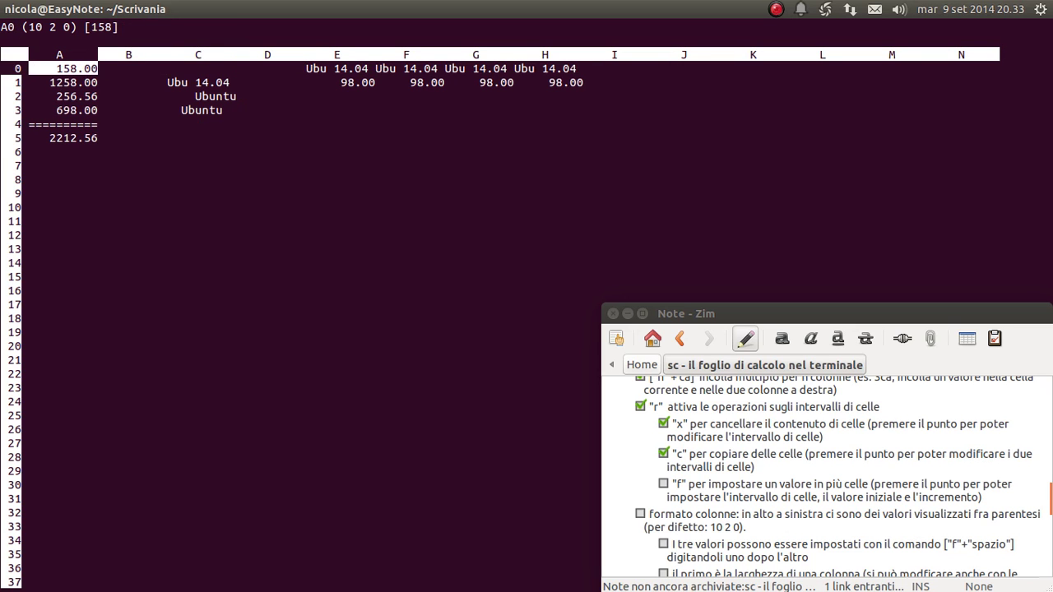
Range-copy A0:A3 into D0:D3 using r c with the range edited to d0:d3 a0:A3.
{"action": "key", "text": "r"}
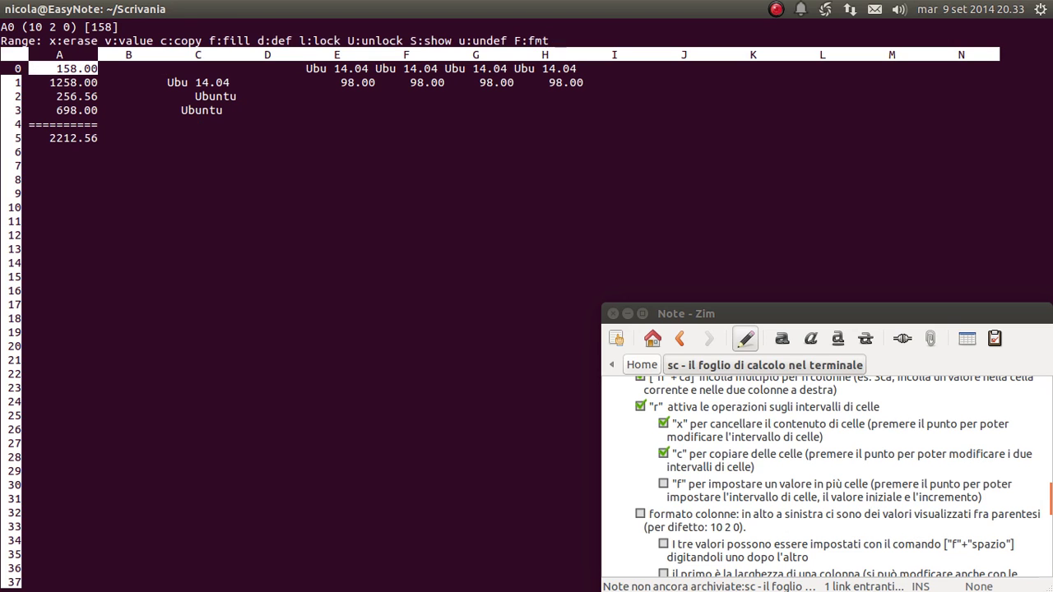
{"action": "key", "text": "c"}
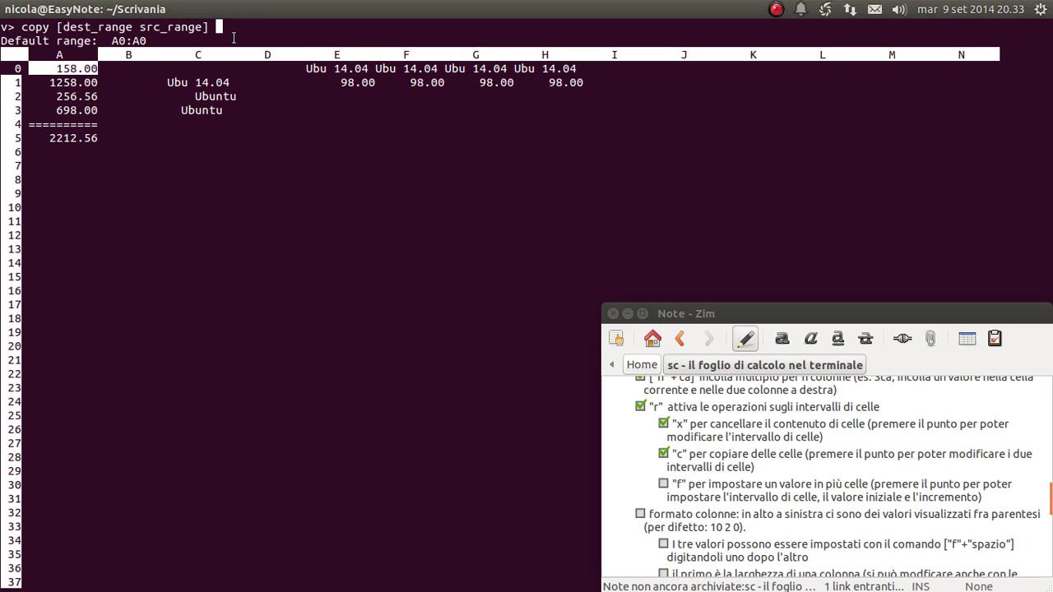
{"action": "key", "text": "Tab"}
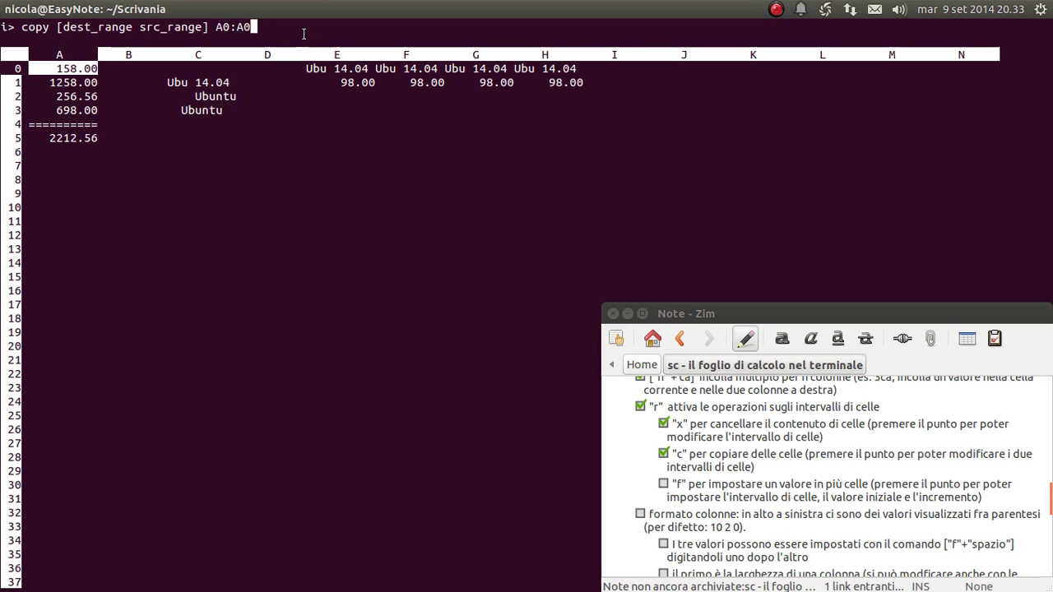
{"action": "key", "text": "Left"}
{"action": "key", "text": "BackSpace"}
{"action": "type", "text": "d"}
{"action": "key", "text": "Right"}
{"action": "key", "text": "Right"}
{"action": "key", "text": "Right"}
{"action": "key", "text": "Right"}
{"action": "key", "text": "BackSpace"}
{"action": "key", "text": "BackSpace"}
{"action": "type", "text": "d3"}
{"action": "type", "text": " a0:A3"}
{"action": "key", "text": "Return"}
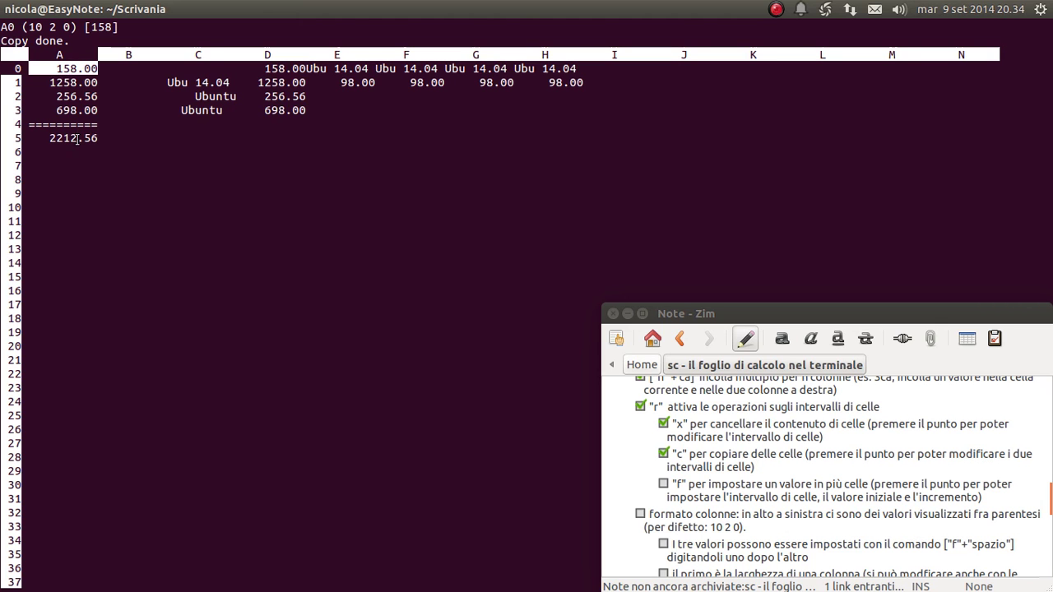
Highlight column A's source values and column D's copies to compare them.
{"action": "left_click_drag", "start_coordinate": [63, 69], "coordinate": [70, 123]}
{"action": "left_click", "coordinate": [72, 98]}
{"action": "left_click_drag", "start_coordinate": [266, 69], "coordinate": [289, 110]}
Tick the 'f' fill-cells item in the Zim note.
{"action": "left_click", "coordinate": [288, 90]}
{"action": "left_click", "coordinate": [665, 485]}
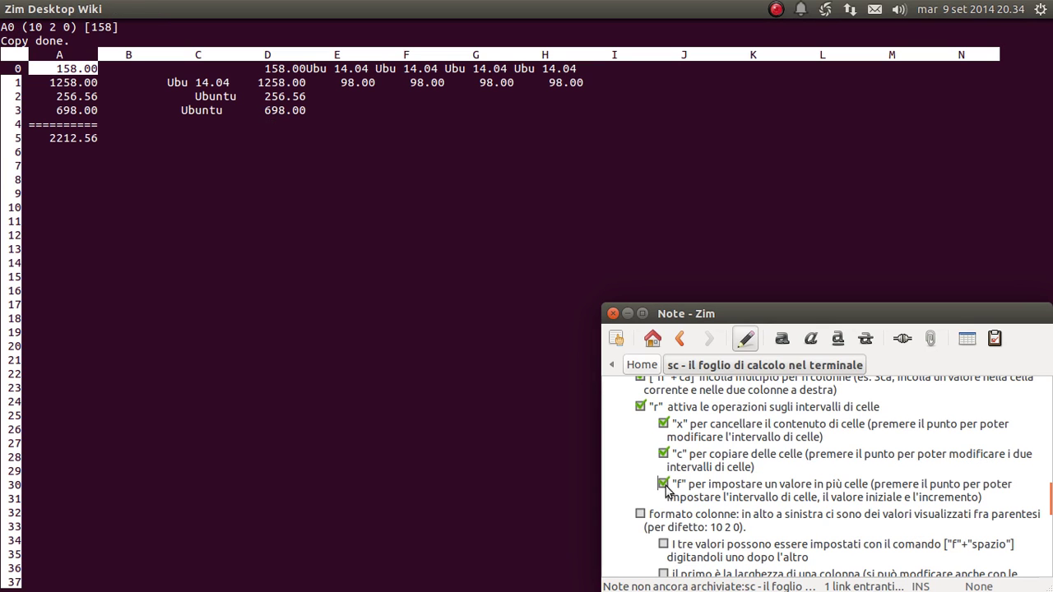
{"action": "scroll", "coordinate": [703, 487], "scroll_direction": "down", "scroll_amount": 1}
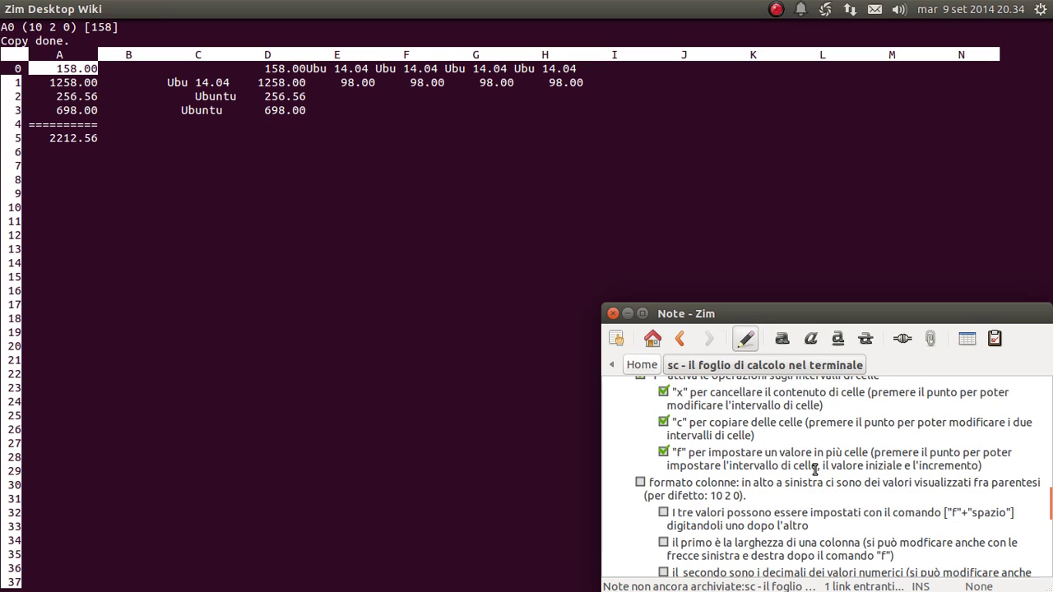
Highlight the fill item's explanation in the note, then return to sc.
{"action": "left_click_drag", "start_coordinate": [979, 464], "coordinate": [873, 451]}
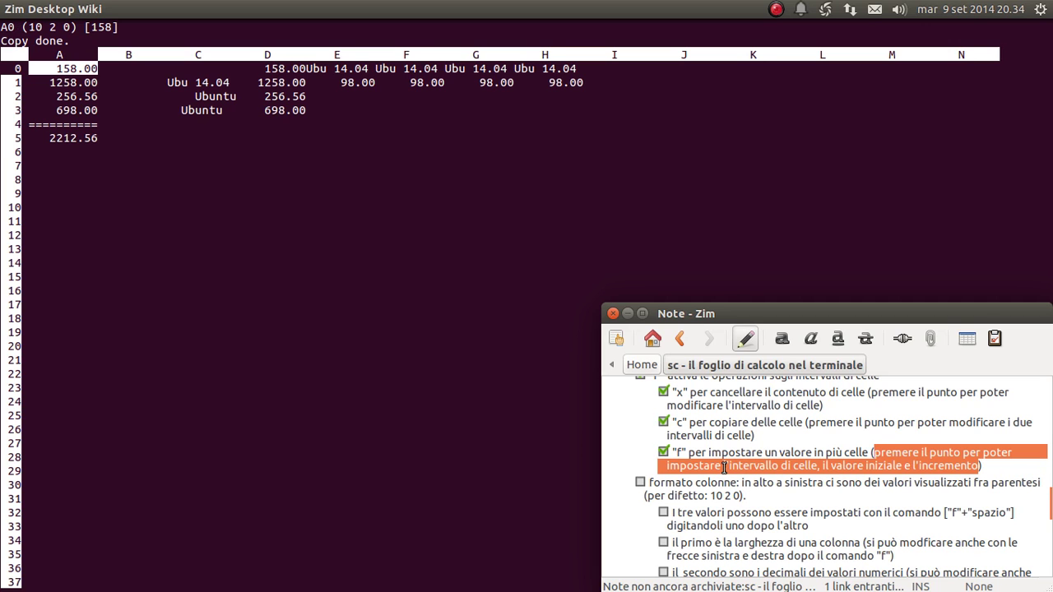
{"action": "left_click", "coordinate": [826, 467]}
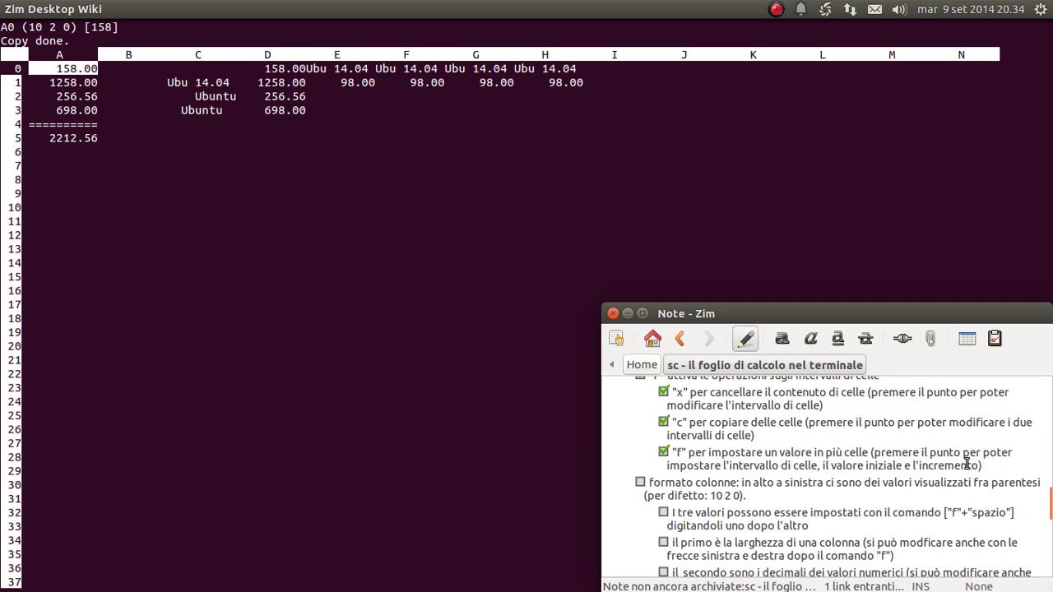
{"action": "left_click_drag", "start_coordinate": [979, 466], "coordinate": [880, 452]}
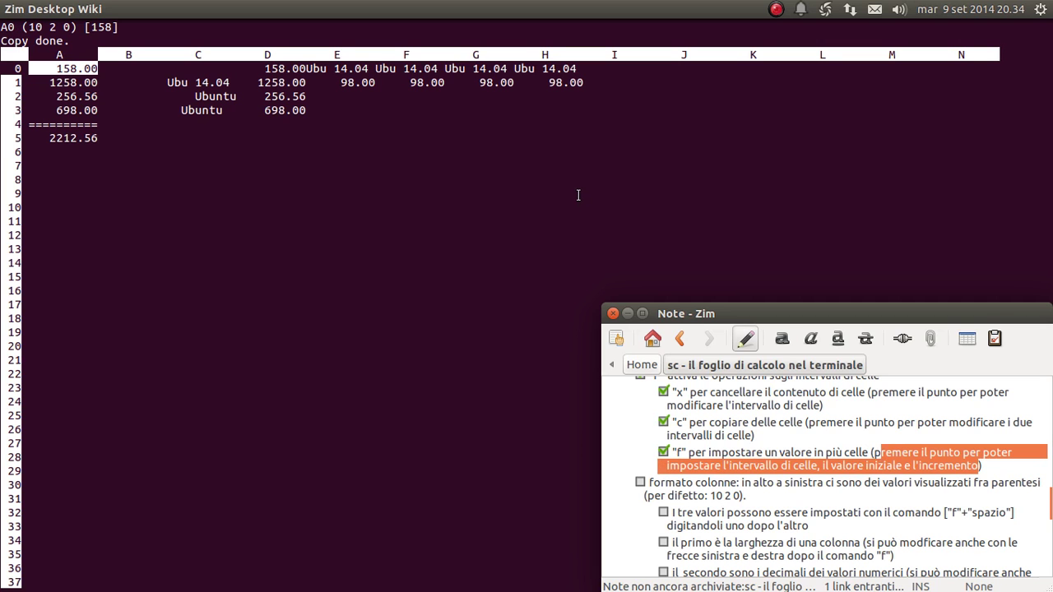
{"action": "left_click", "coordinate": [154, 134]}
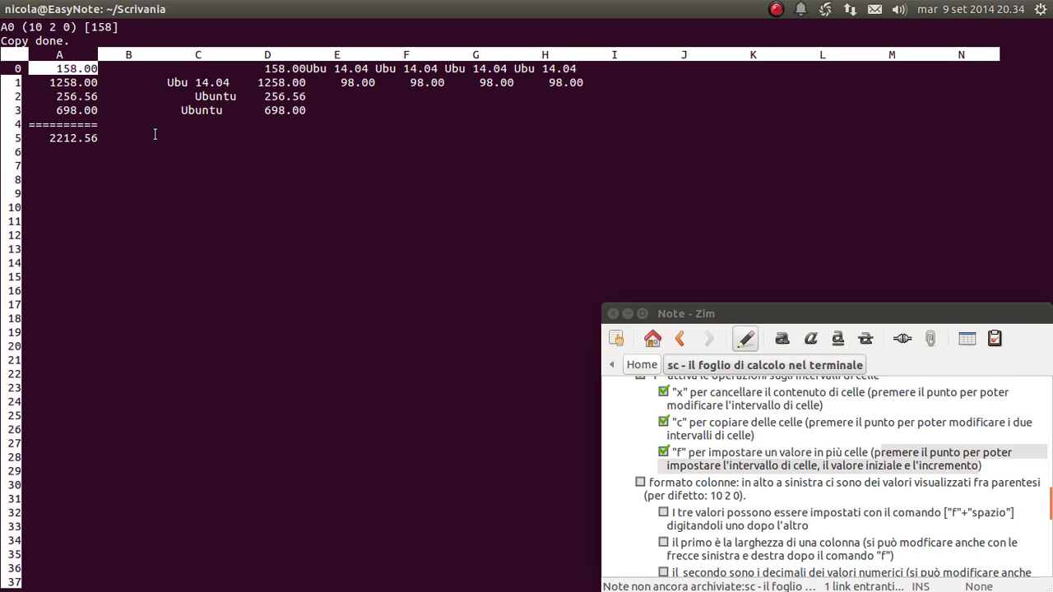
Start a range fill (r f) at B0 and highlight its range, start and increment parameters.
{"action": "key", "text": "Right"}
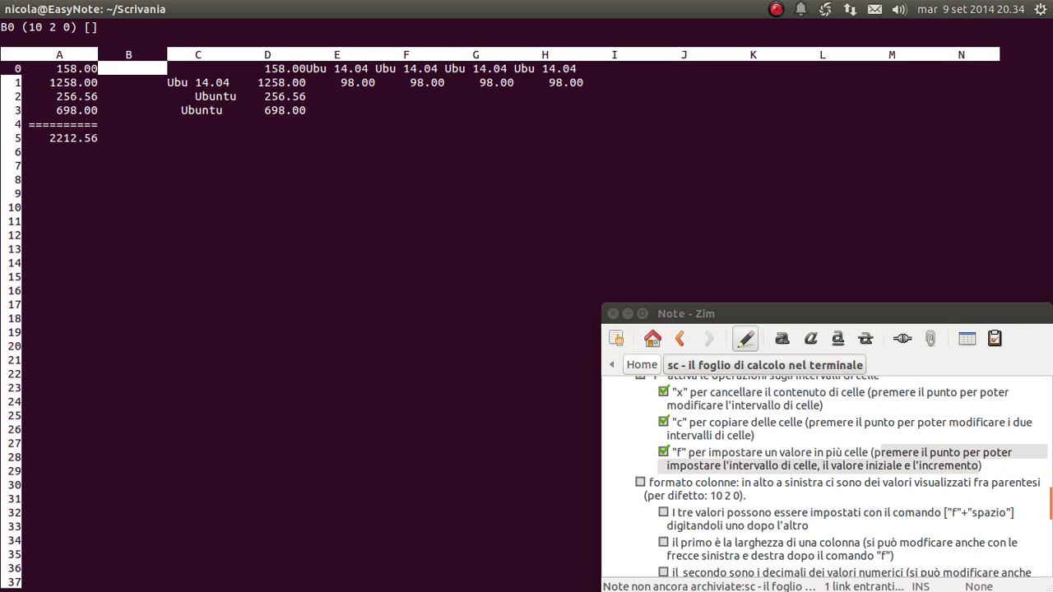
{"action": "key", "text": "r"}
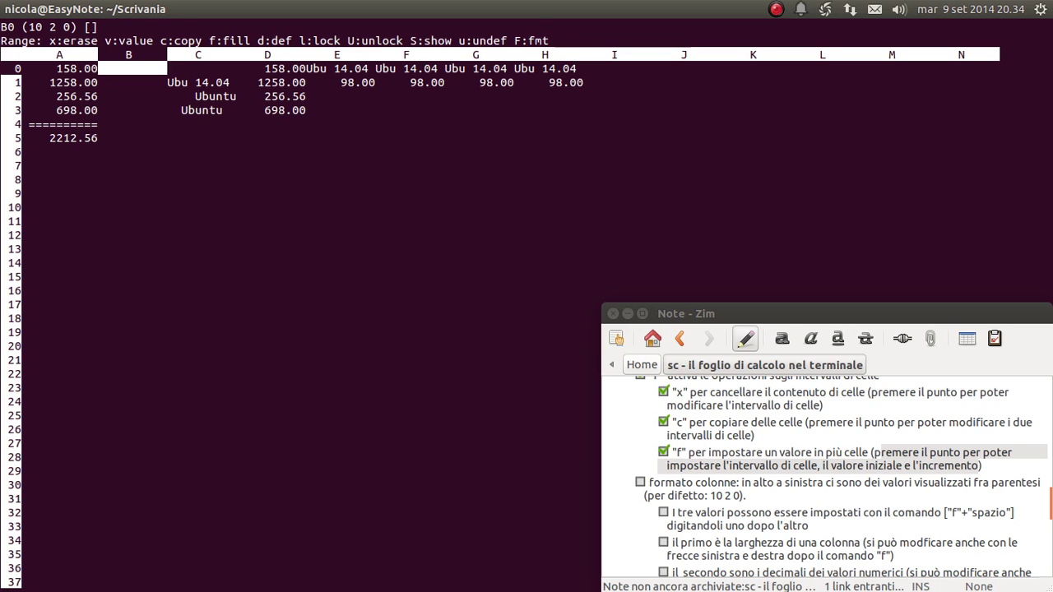
{"action": "key", "text": "f"}
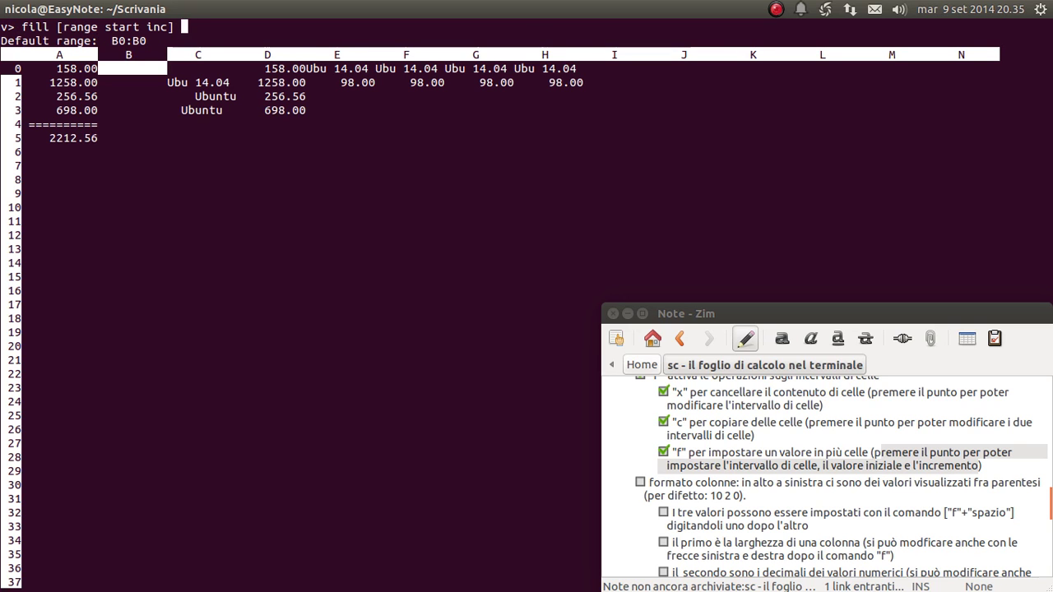
{"action": "key", "text": "period"}
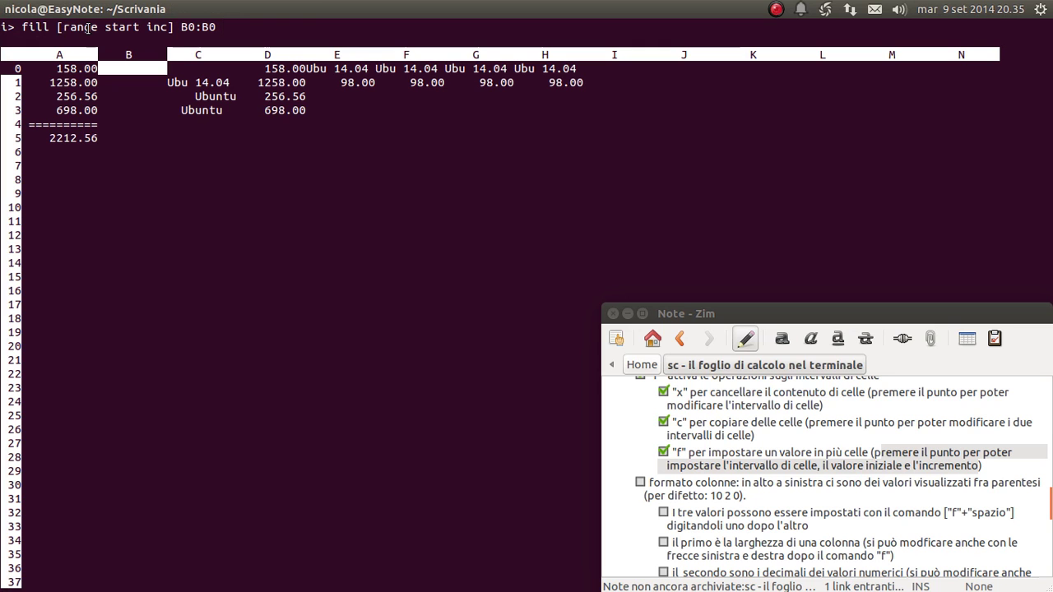
{"action": "left_click_drag", "start_coordinate": [57, 27], "coordinate": [98, 27]}
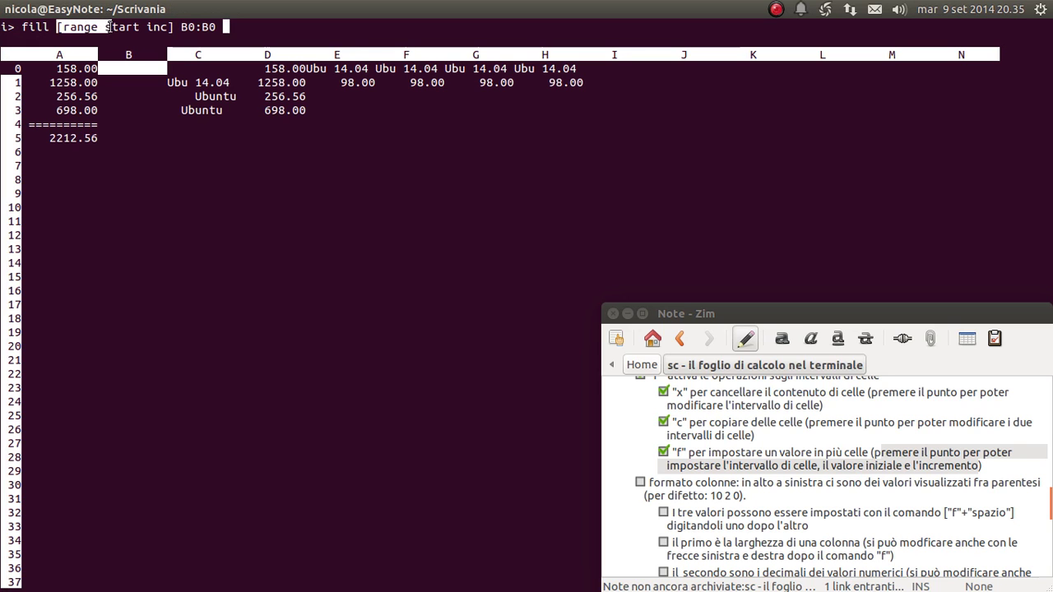
{"action": "double_click", "coordinate": [119, 27]}
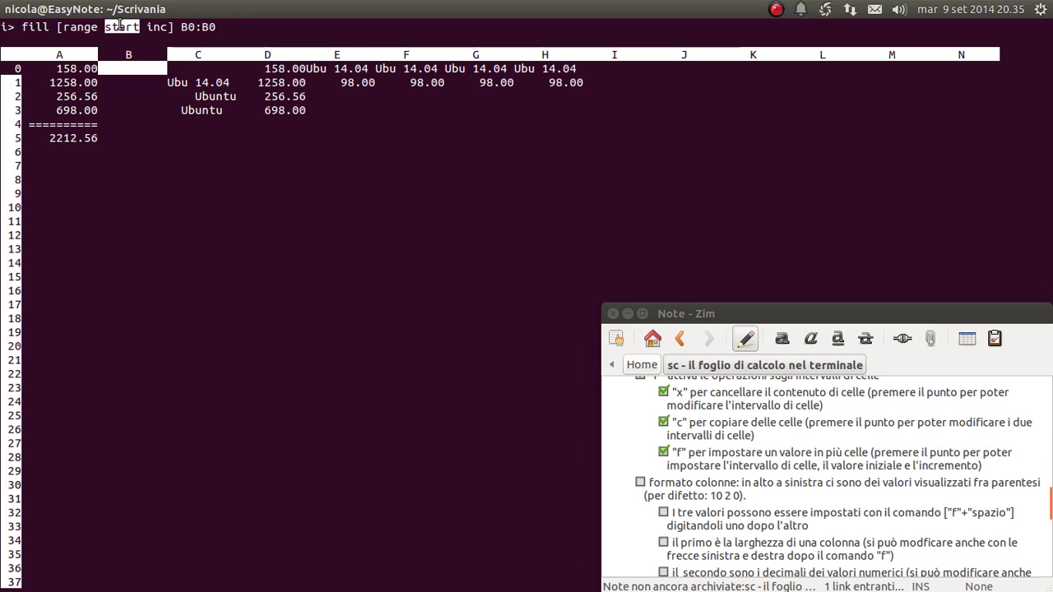
{"action": "double_click", "coordinate": [156, 27]}
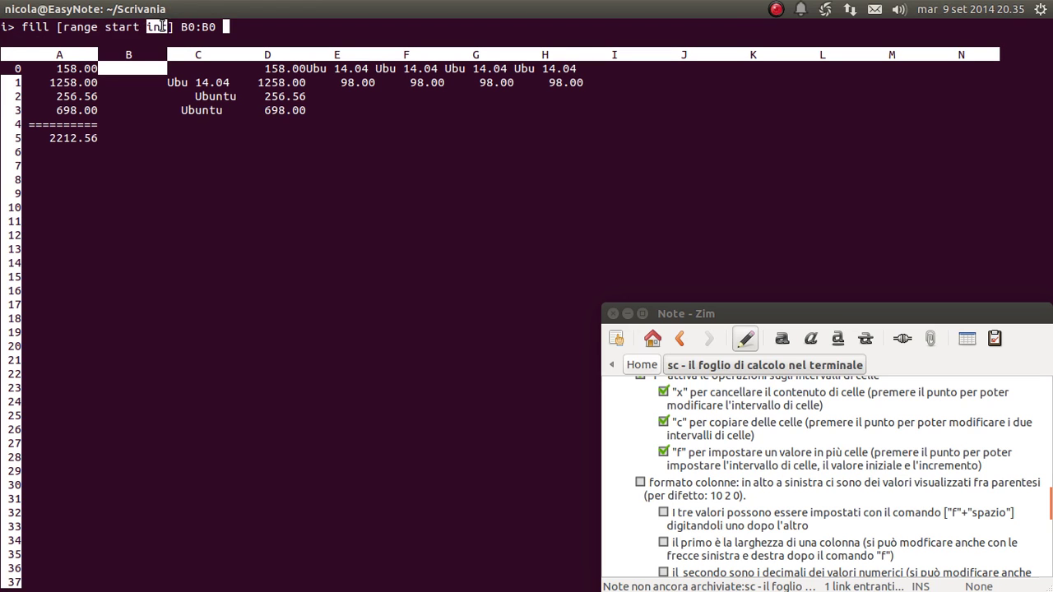
{"action": "left_click", "coordinate": [196, 27]}
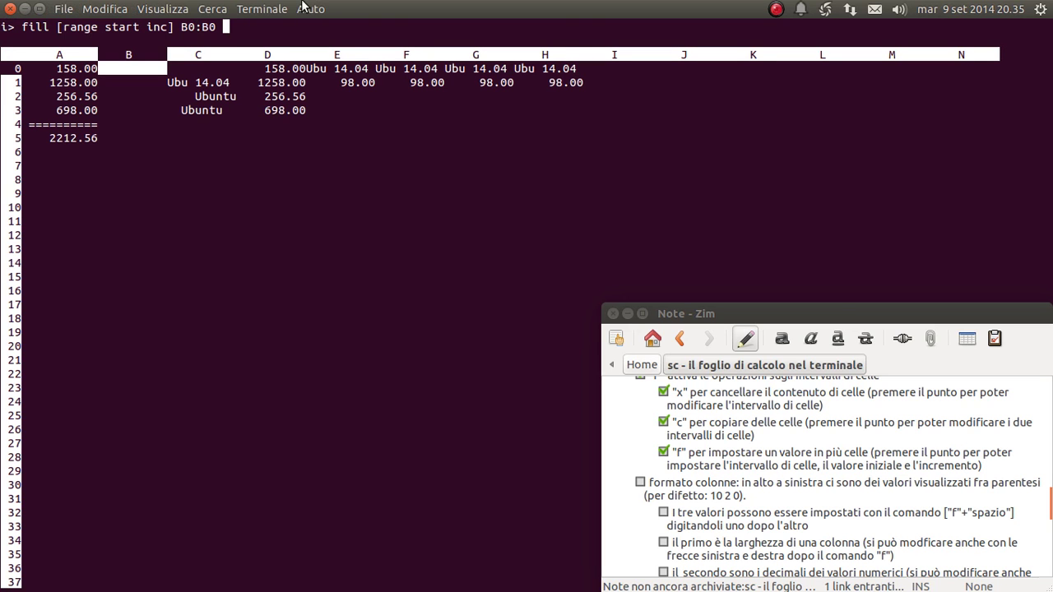
Fill B0:B20 starting at 10 with increment 2, then check the filled column.
{"action": "key", "text": "BackSpace"}
{"action": "key", "text": "BackSpace"}
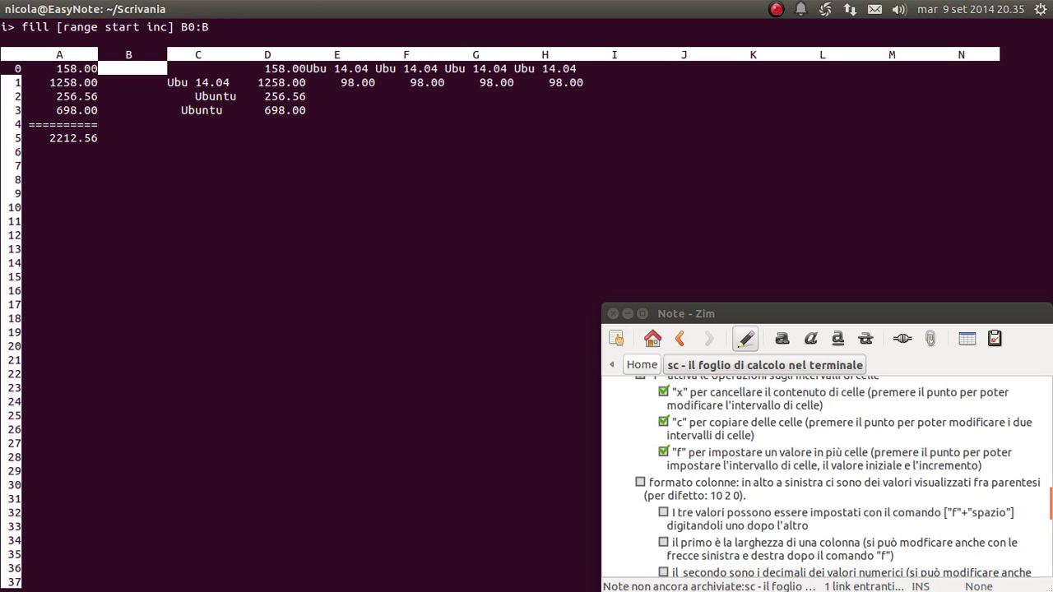
{"action": "type", "text": "20"}
{"action": "type", "text": " 10 2"}
{"action": "key", "text": "Return"}
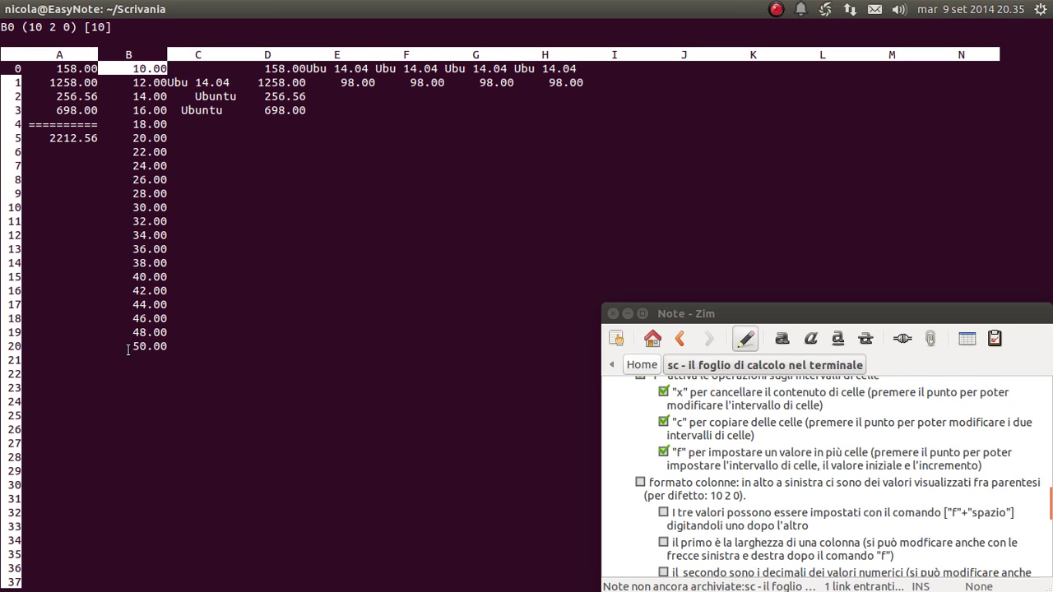
{"action": "key", "text": "Down"}
{"action": "key", "text": "Down"}
{"action": "key", "text": "Down"}
{"action": "key", "text": "Down"}
{"action": "key", "text": "Down"}
{"action": "key", "text": "Down"}
{"action": "key", "text": "Down"}
{"action": "key", "text": "Up"}
{"action": "key", "text": "Up"}
{"action": "key", "text": "Up"}
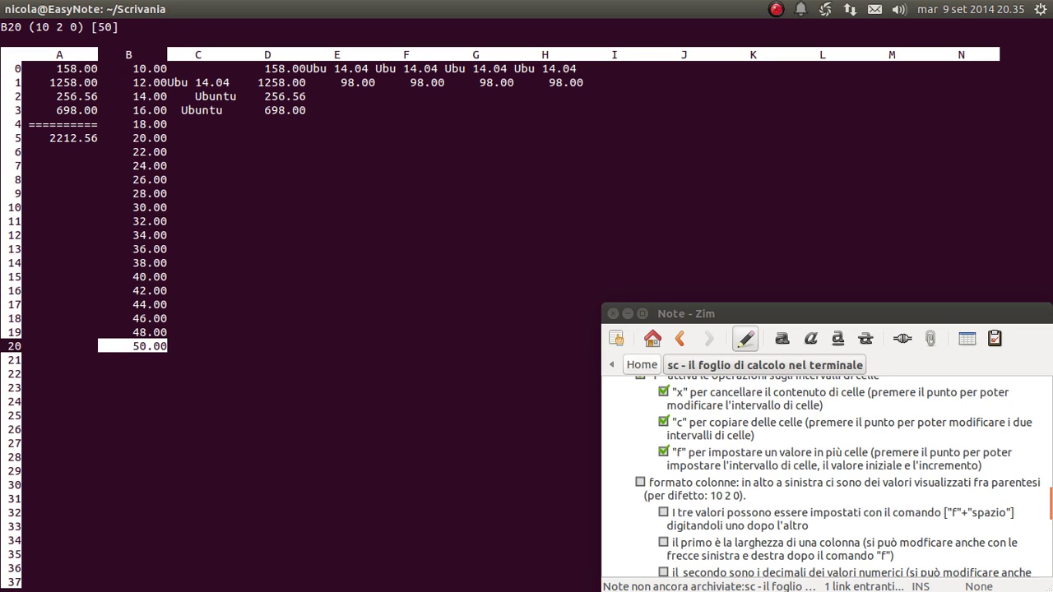
Highlight the note's text about range operations in Zim.
{"action": "scroll", "coordinate": [813, 454], "scroll_direction": "up", "scroll_amount": 1}
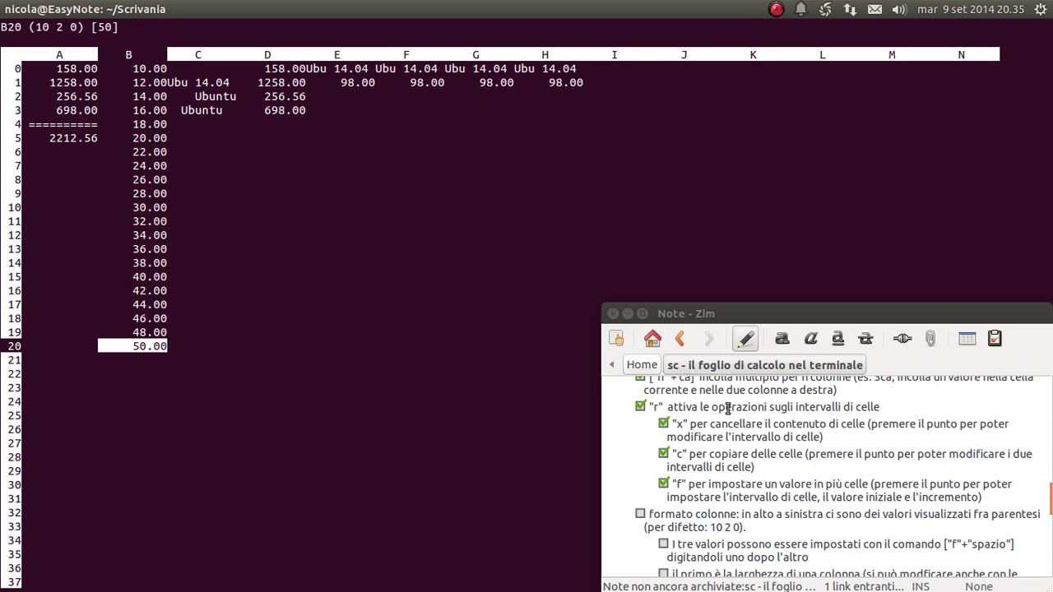
{"action": "left_click_drag", "start_coordinate": [885, 406], "coordinate": [657, 407]}
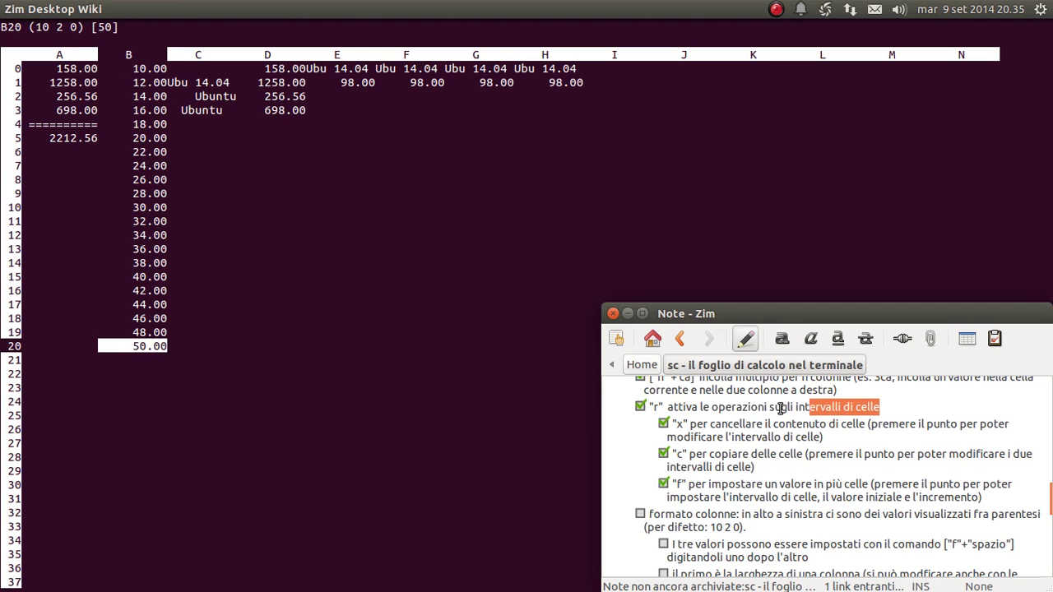
{"action": "left_click", "coordinate": [656, 406]}
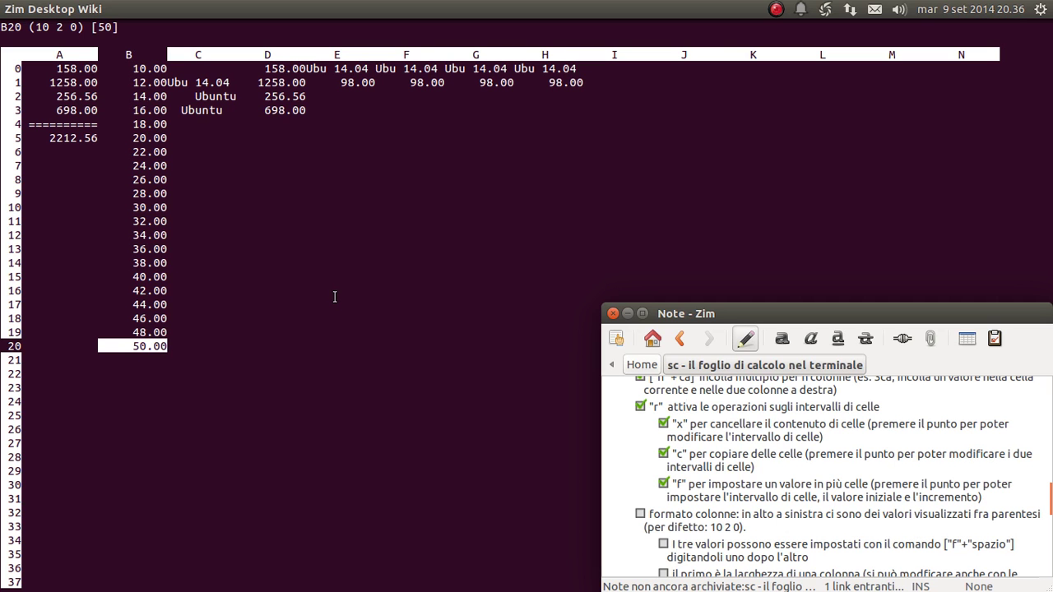
Scroll up and down through the sc note's checklist around the 'formato colonne' item.
{"action": "scroll", "coordinate": [785, 442], "scroll_direction": "down", "scroll_amount": 5}
{"action": "scroll", "coordinate": [785, 442], "scroll_direction": "up", "scroll_amount": 3}
{"action": "scroll", "coordinate": [792, 463], "scroll_direction": "up", "scroll_amount": 2}
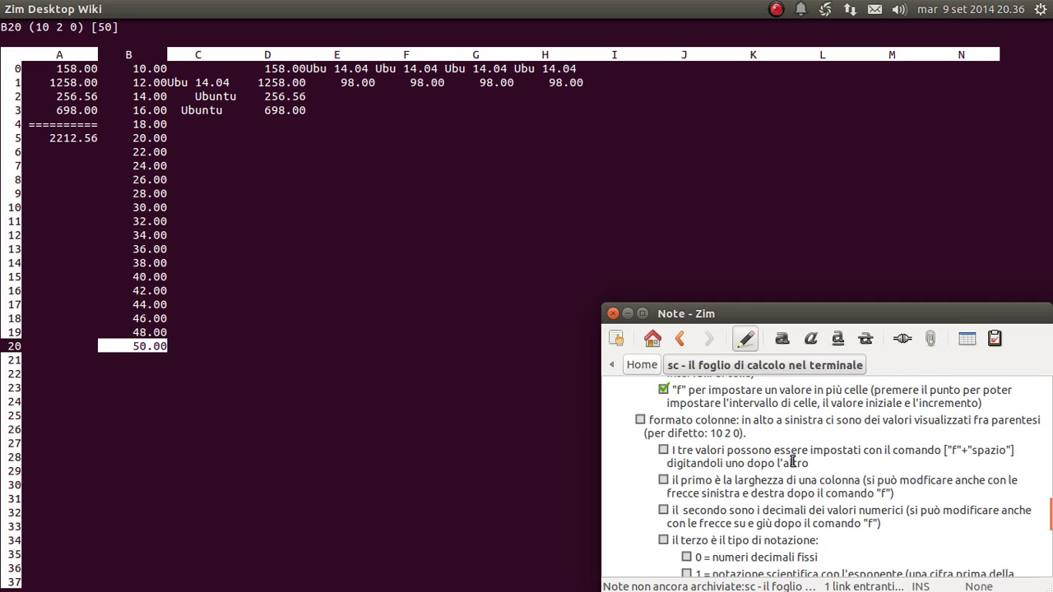
{"action": "scroll", "coordinate": [792, 462], "scroll_direction": "down", "scroll_amount": 1}
{"action": "scroll", "coordinate": [792, 462], "scroll_direction": "up", "scroll_amount": 3}
{"action": "scroll", "coordinate": [792, 460], "scroll_direction": "down", "scroll_amount": 1}
{"action": "scroll", "coordinate": [792, 461], "scroll_direction": "down", "scroll_amount": 1}
{"action": "scroll", "coordinate": [792, 461], "scroll_direction": "down", "scroll_amount": 1}
{"action": "scroll", "coordinate": [672, 420], "scroll_direction": "up", "scroll_amount": 1}
{"action": "scroll", "coordinate": [796, 453], "scroll_direction": "down", "scroll_amount": 3}
{"action": "scroll", "coordinate": [796, 454], "scroll_direction": "down", "scroll_amount": 2}
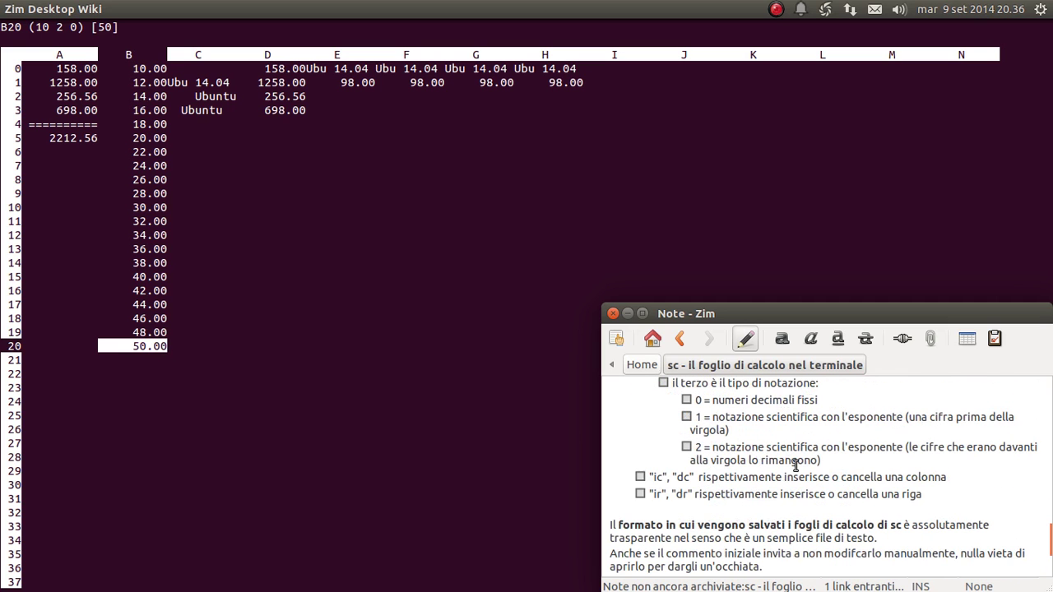
{"action": "scroll", "coordinate": [796, 466], "scroll_direction": "up", "scroll_amount": 3}
{"action": "scroll", "coordinate": [796, 465], "scroll_direction": "up", "scroll_amount": 3}
{"action": "scroll", "coordinate": [796, 466], "scroll_direction": "down", "scroll_amount": 2}
{"action": "scroll", "coordinate": [796, 465], "scroll_direction": "up", "scroll_amount": 1}
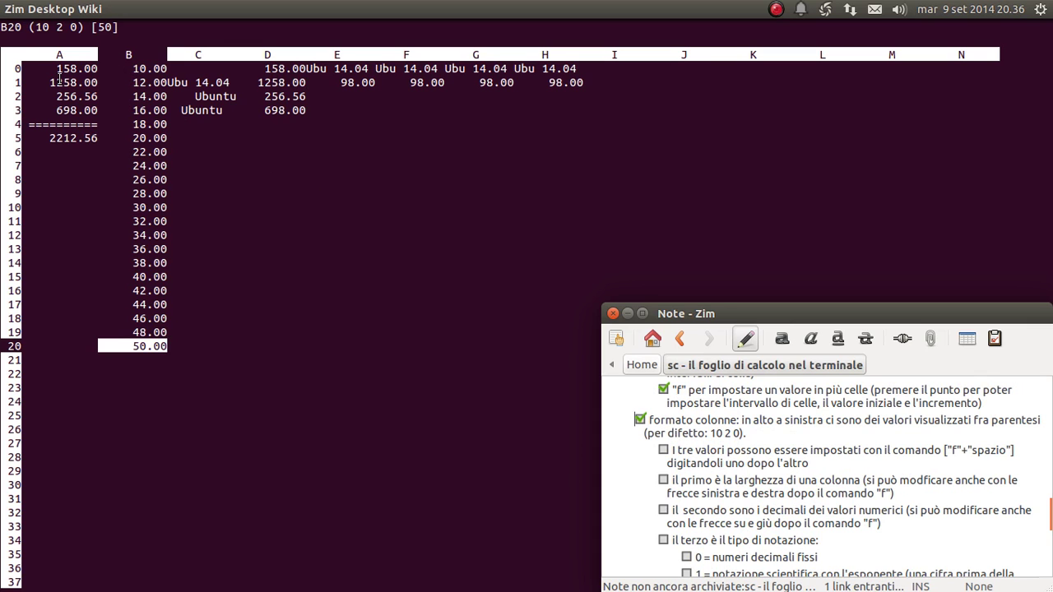
Highlight the format (10 2 0), cell name B20 and value [50] in sc's status line.
{"action": "left_click", "coordinate": [22, 41]}
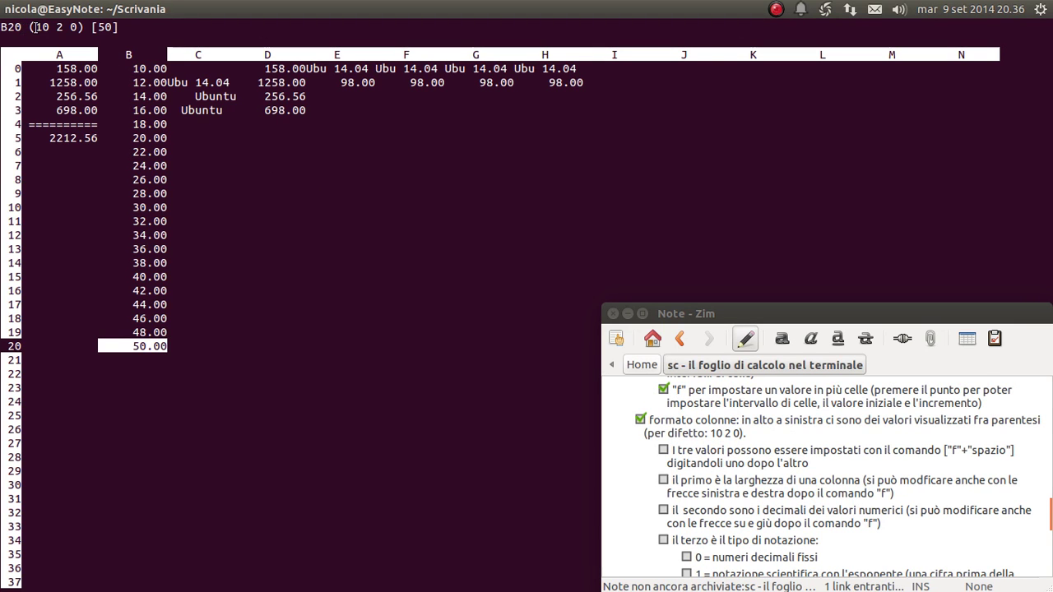
{"action": "left_click_drag", "start_coordinate": [35, 27], "coordinate": [82, 29]}
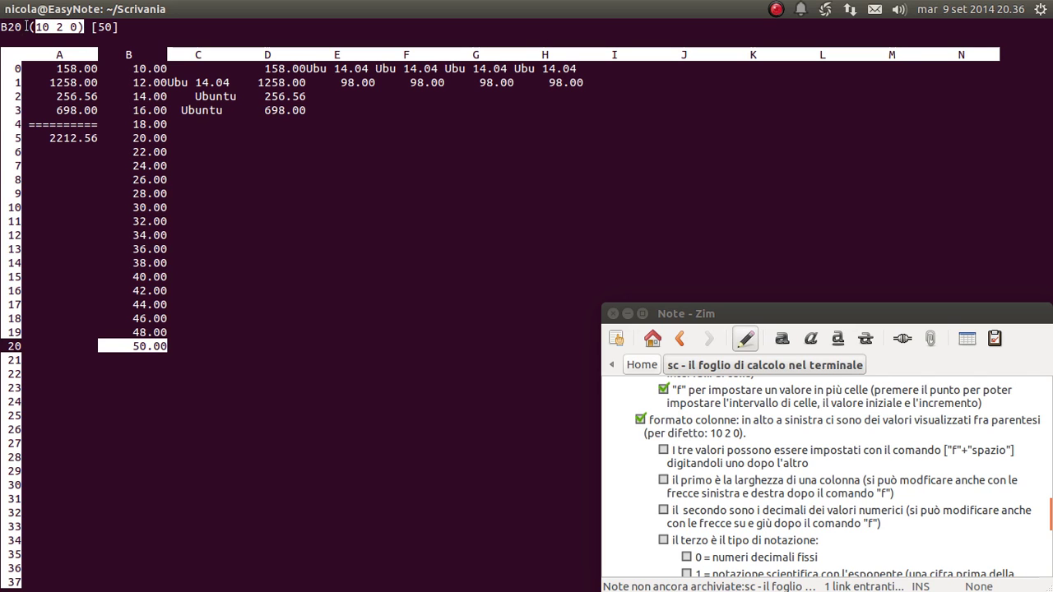
{"action": "left_click_drag", "start_coordinate": [30, 27], "coordinate": [1, 27]}
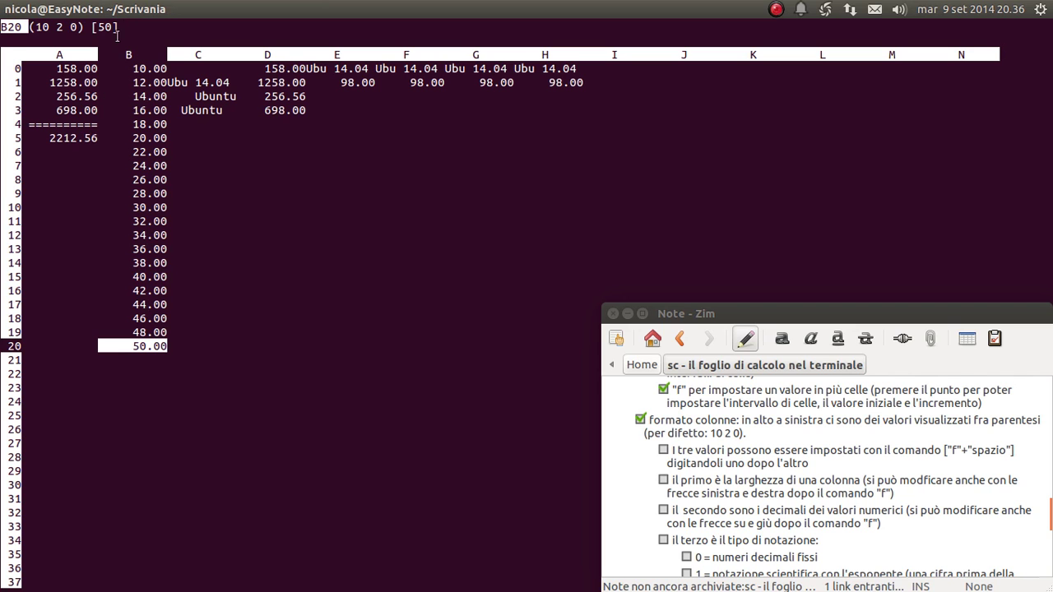
{"action": "left_click_drag", "start_coordinate": [119, 27], "coordinate": [92, 27]}
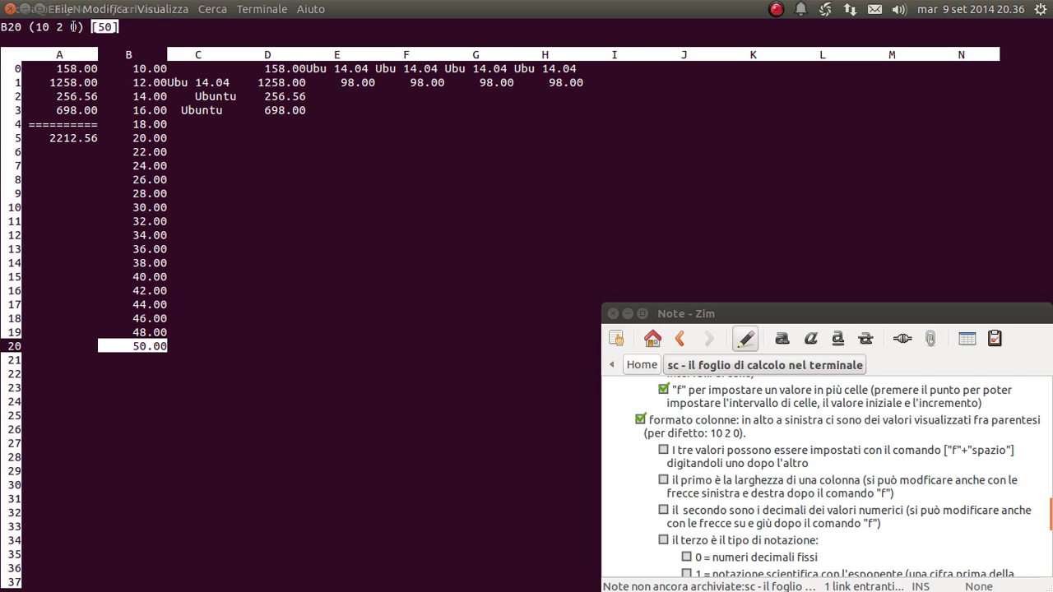
{"action": "left_click_drag", "start_coordinate": [85, 29], "coordinate": [30, 33]}
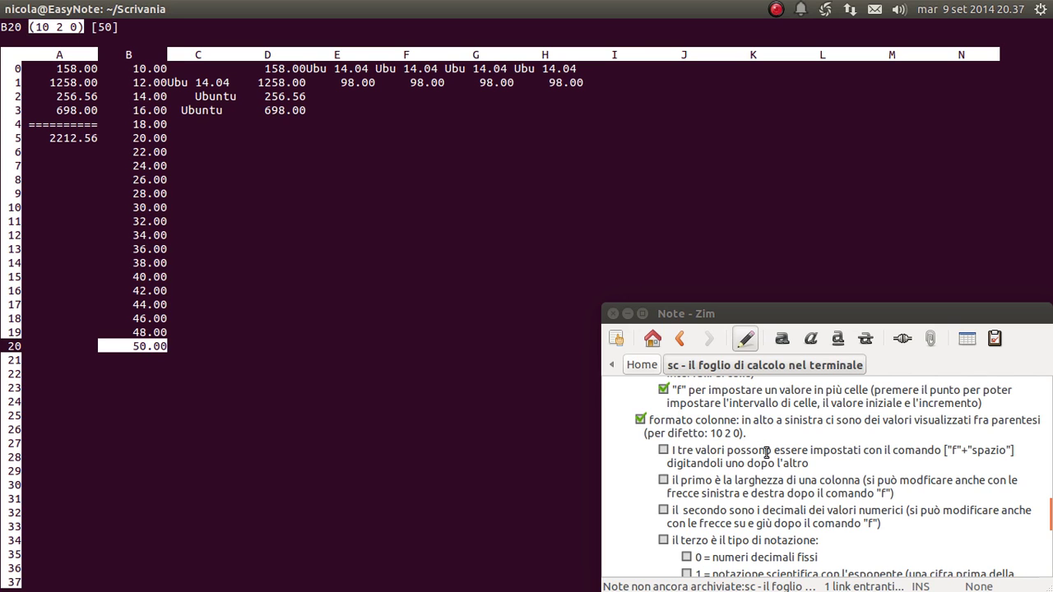
Tick the note's three-format-values and column-width items, then return to sc.
{"action": "left_click", "coordinate": [663, 450]}
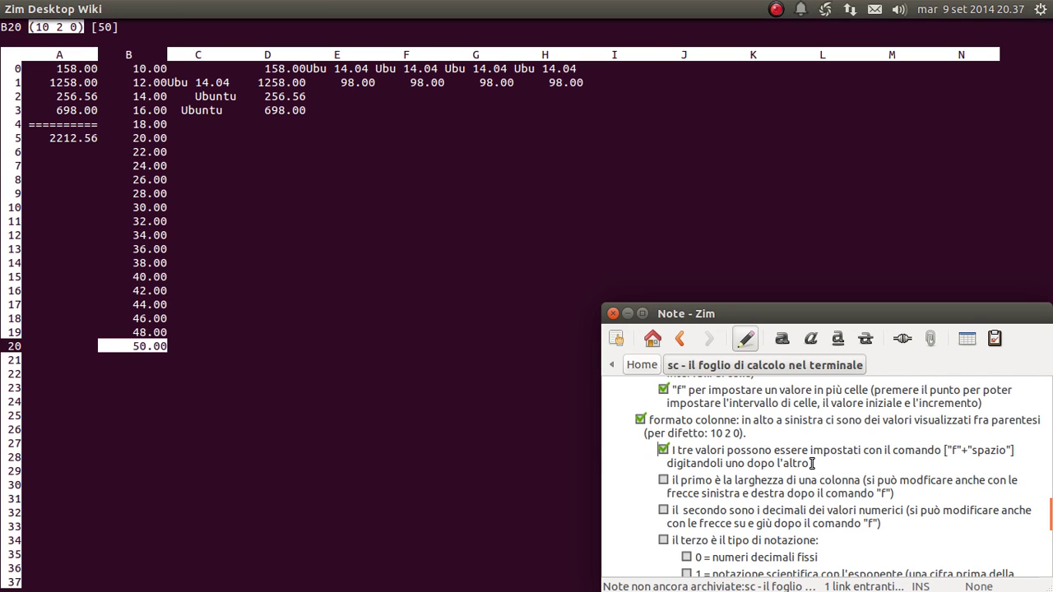
{"action": "left_click_drag", "start_coordinate": [812, 463], "coordinate": [696, 450]}
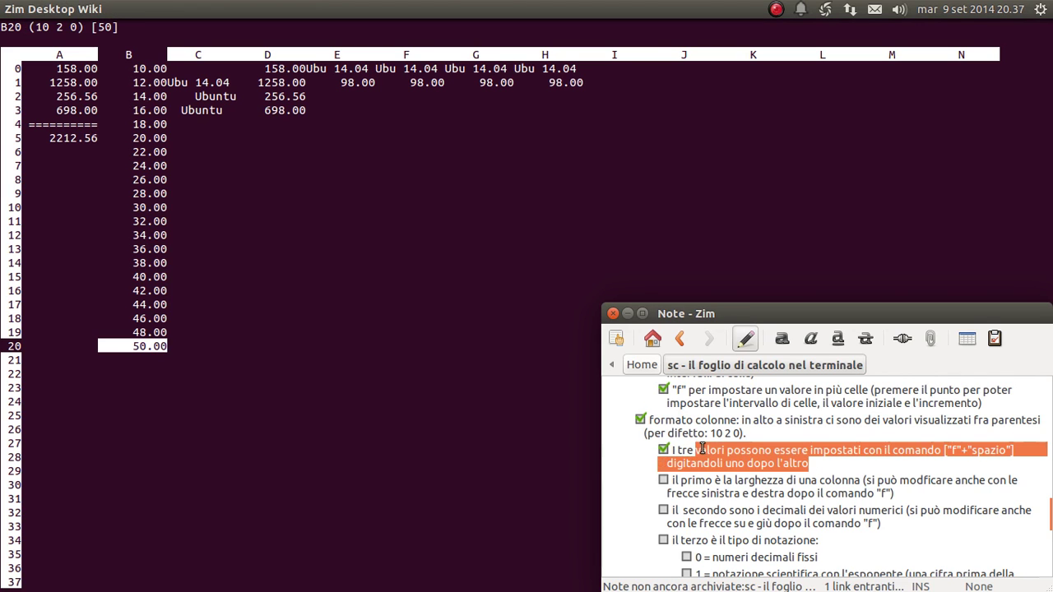
{"action": "left_click", "coordinate": [705, 450]}
{"action": "scroll", "coordinate": [703, 449], "scroll_direction": "down", "scroll_amount": 1}
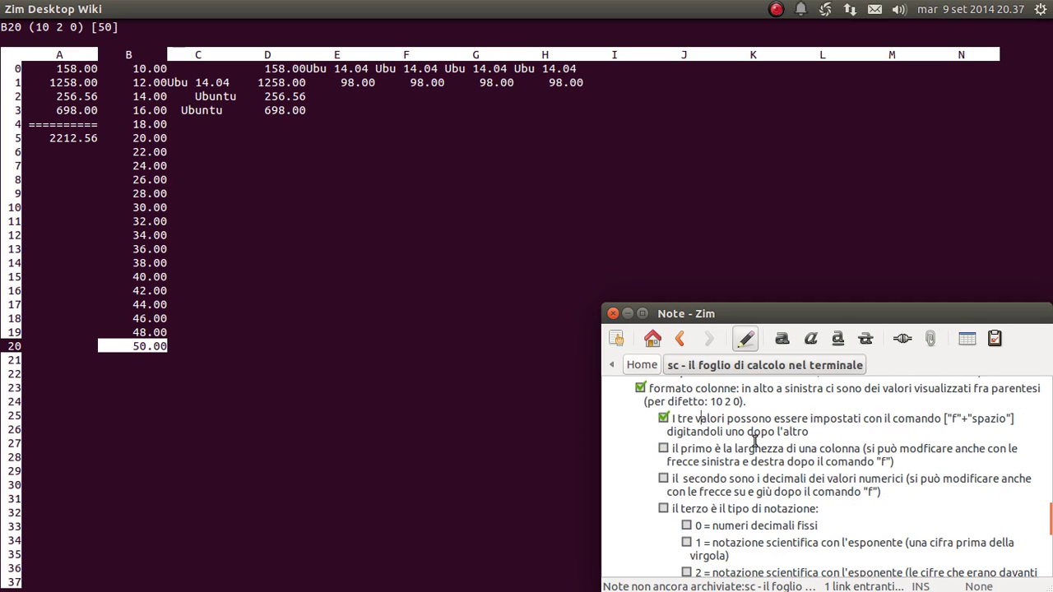
{"action": "left_click", "coordinate": [663, 448]}
{"action": "left_click", "coordinate": [128, 71]}
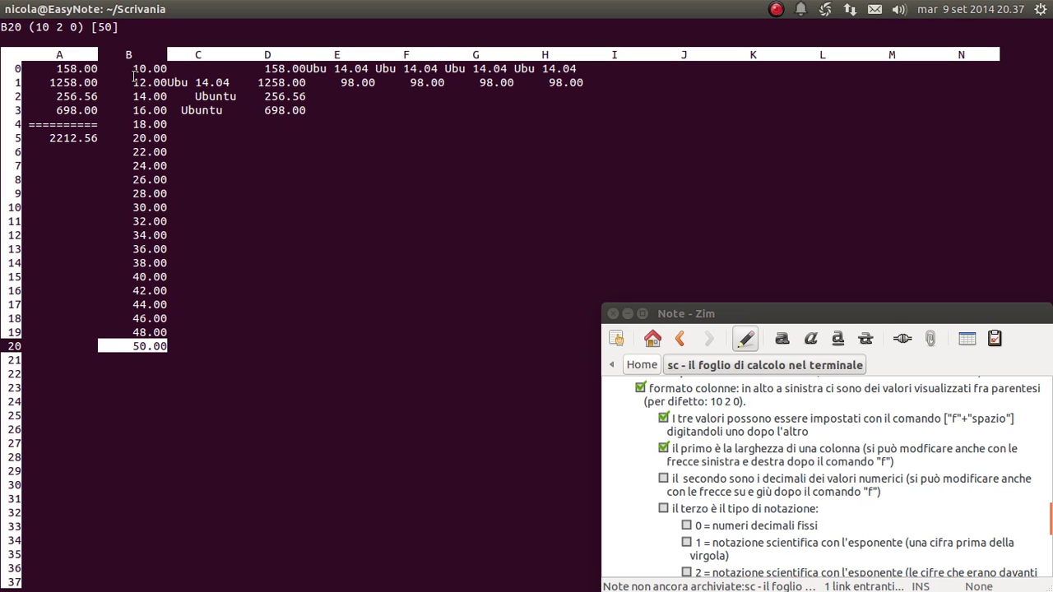
Begin formatting column B with f and highlight its current width 10 in the message.
{"action": "key", "text": "Left"}
{"action": "key", "text": "Right"}
{"action": "key", "text": "f"}
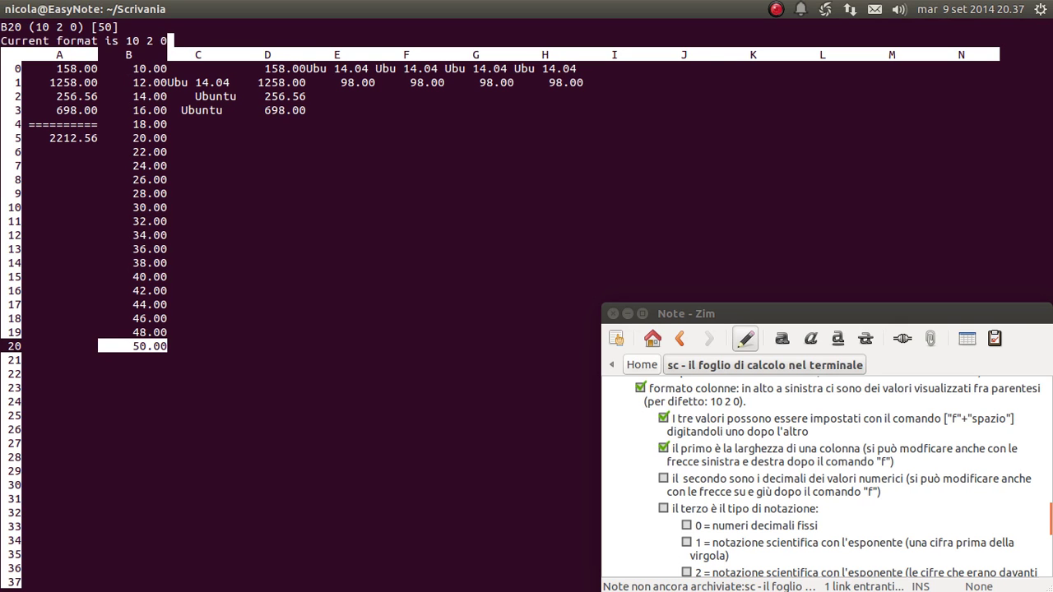
{"action": "left_click_drag", "start_coordinate": [168, 42], "coordinate": [2, 40]}
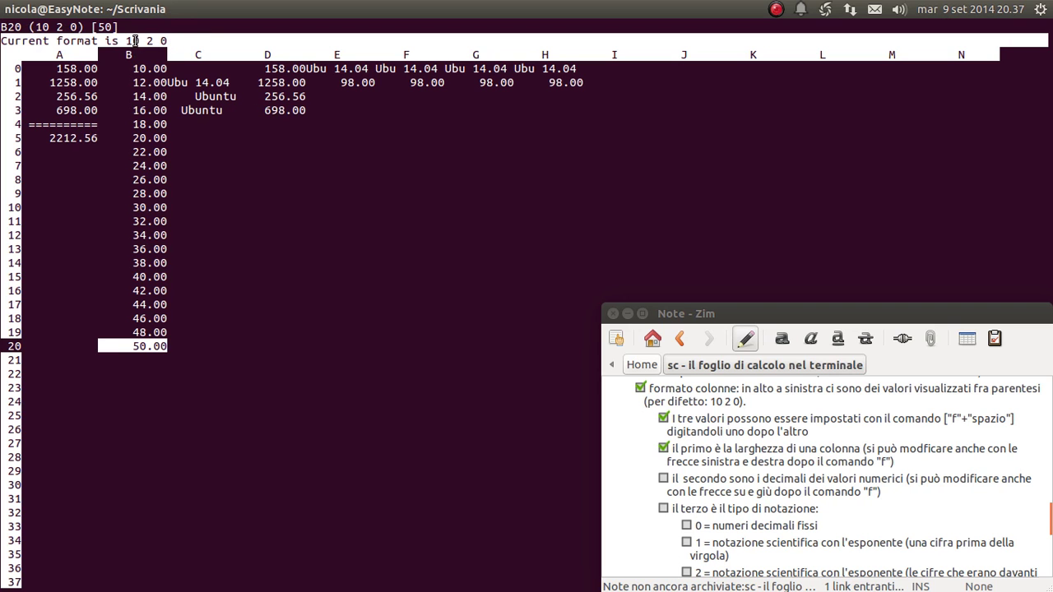
{"action": "left_click", "coordinate": [138, 40]}
{"action": "left_click_drag", "start_coordinate": [140, 40], "coordinate": [126, 40]}
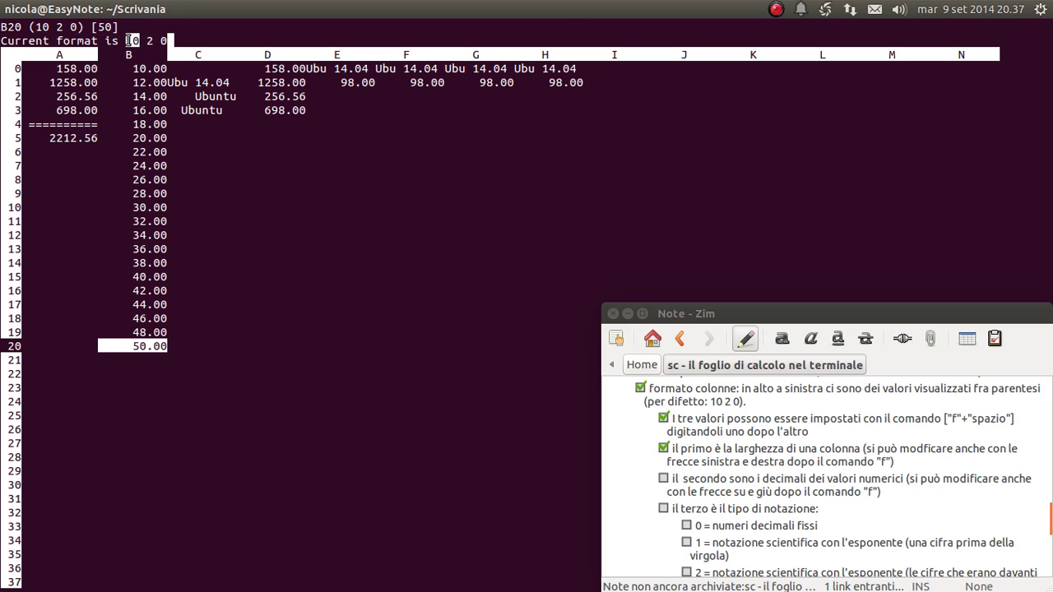
{"action": "left_click", "coordinate": [156, 130]}
Adjust column B's width with the arrow keys until it reads 20.
{"action": "key", "text": "Left"}
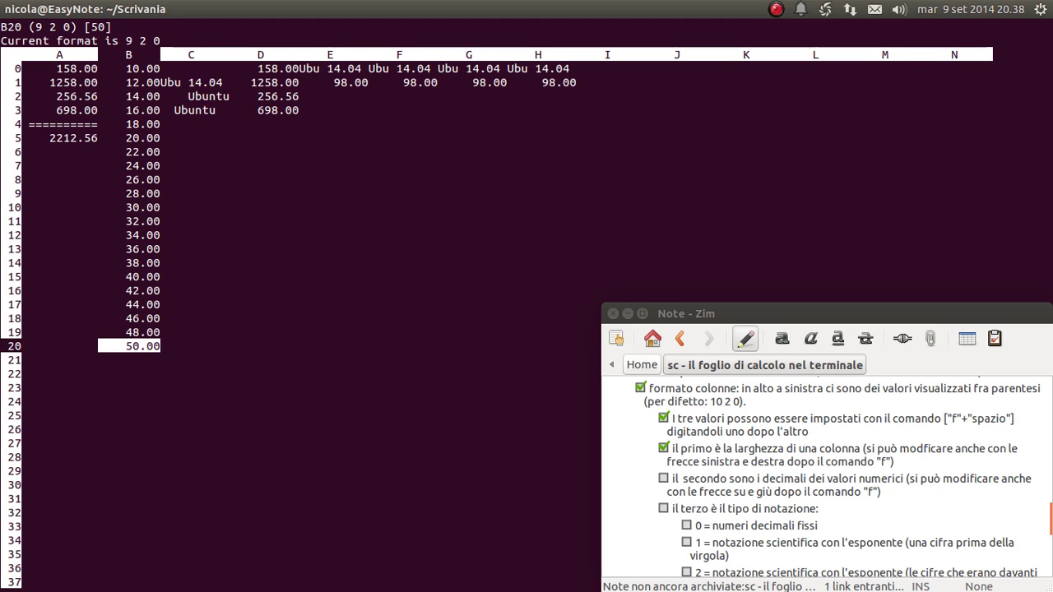
{"action": "key", "text": "Left"}
{"action": "key", "text": "Left"}
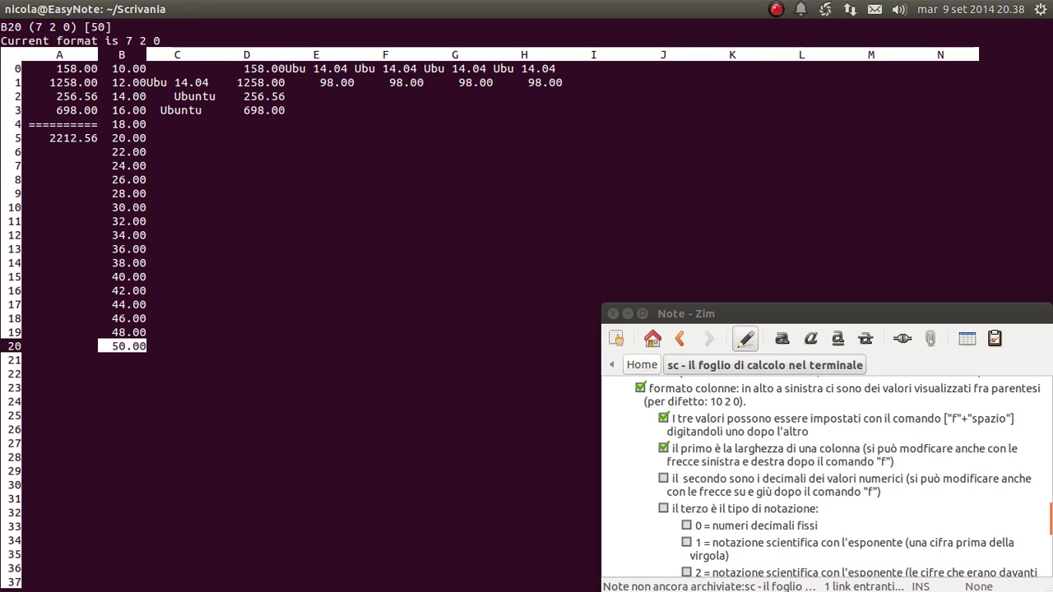
{"action": "key", "text": "Right"}
{"action": "key", "text": "Right"}
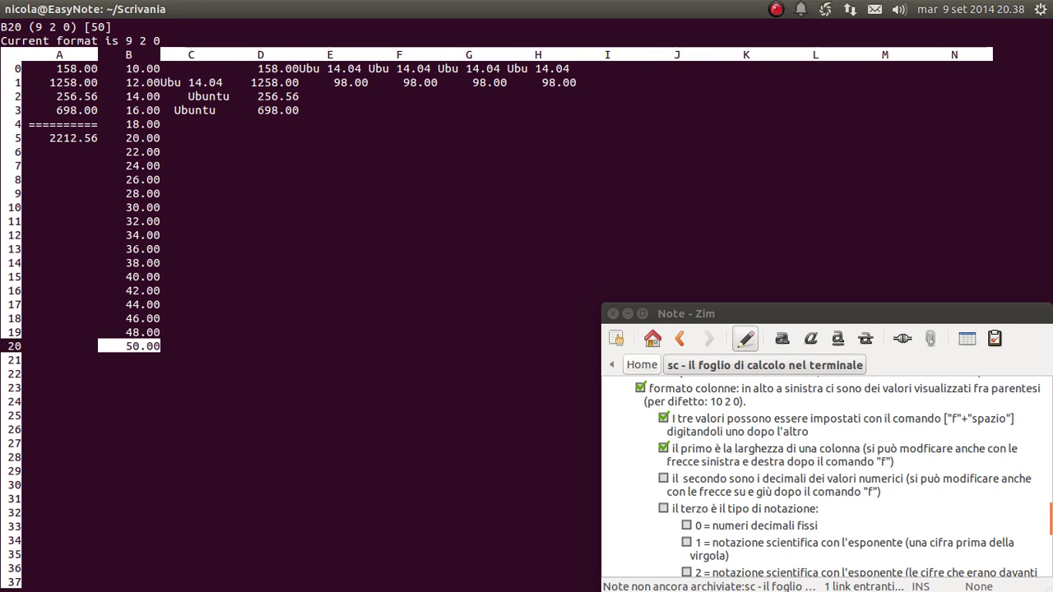
{"action": "key", "text": "Right"}
{"action": "key", "text": "Right"}
{"action": "key", "text": "Right"}
{"action": "key", "text": "Right"}
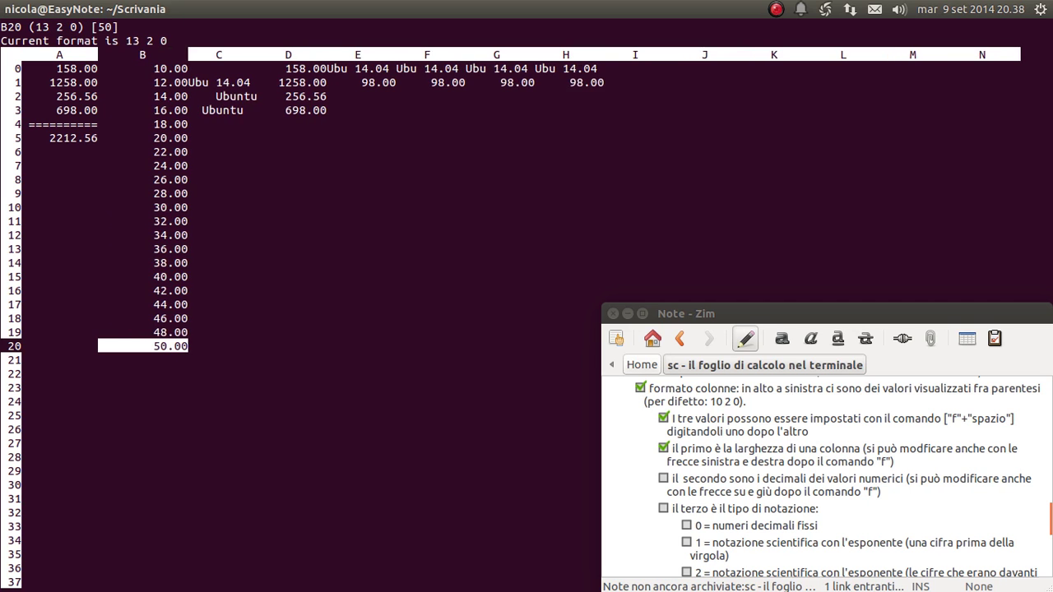
{"action": "key", "text": "Right"}
{"action": "key", "text": "Right"}
{"action": "key", "text": "Right"}
{"action": "key", "text": "Right"}
{"action": "key", "text": "Right"}
{"action": "key", "text": "Right"}
{"action": "key", "text": "Right"}
{"action": "key", "text": "Right"}
{"action": "key", "text": "Right"}
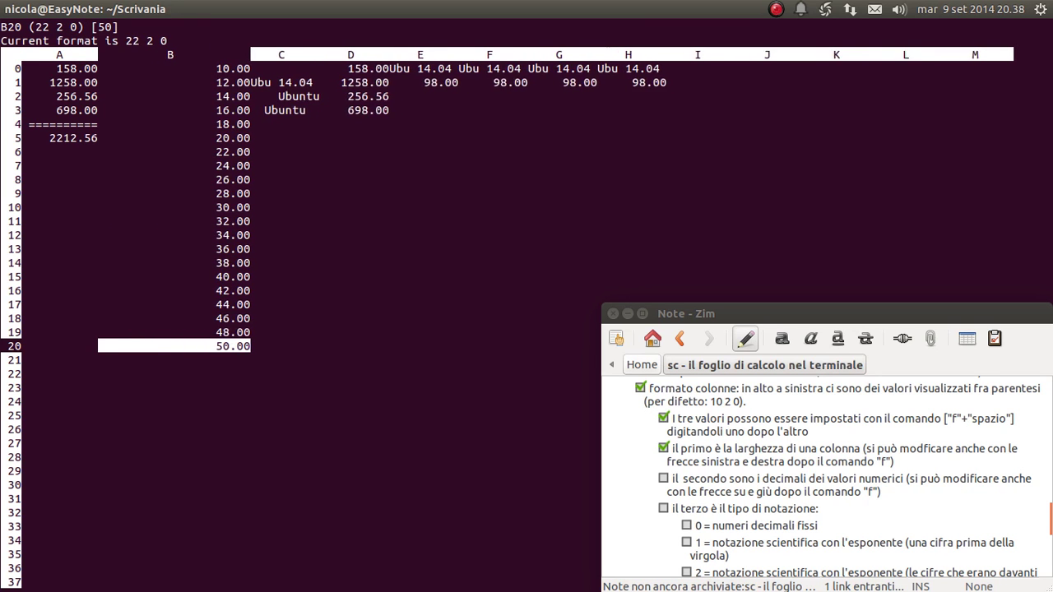
{"action": "key", "text": "Right"}
{"action": "key", "text": "Right"}
{"action": "key", "text": "Right"}
{"action": "key", "text": "Left"}
{"action": "key", "text": "Left"}
{"action": "key", "text": "Left"}
{"action": "key", "text": "Left"}
{"action": "key", "text": "Left"}
{"action": "key", "text": "Left"}
{"action": "key", "text": "Right"}
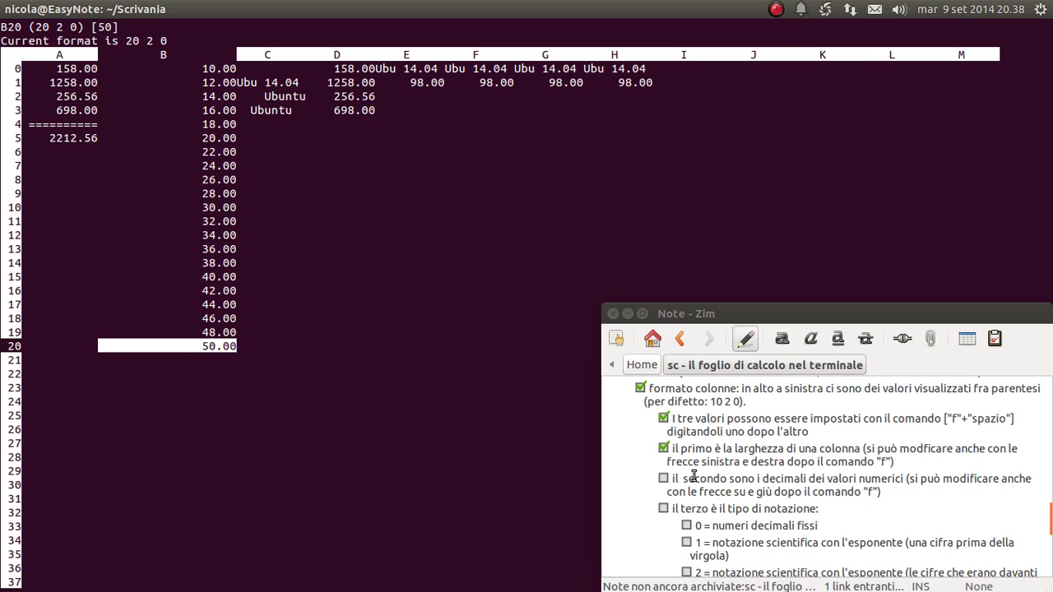
Tick the decimals item in the Zim note.
{"action": "left_click", "coordinate": [663, 479]}
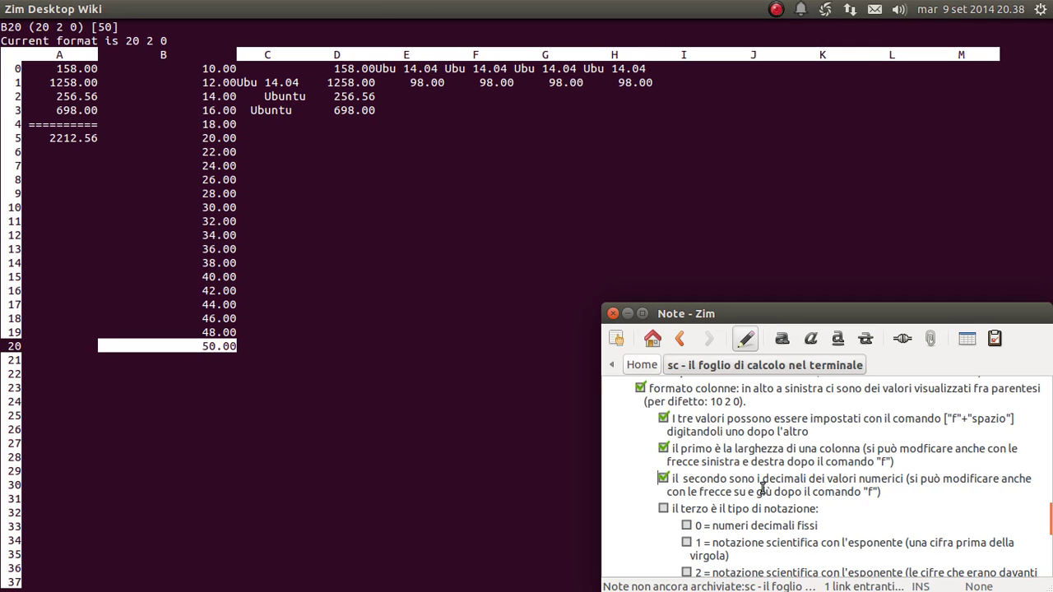
{"action": "scroll", "coordinate": [912, 462], "scroll_direction": "down", "scroll_amount": 1}
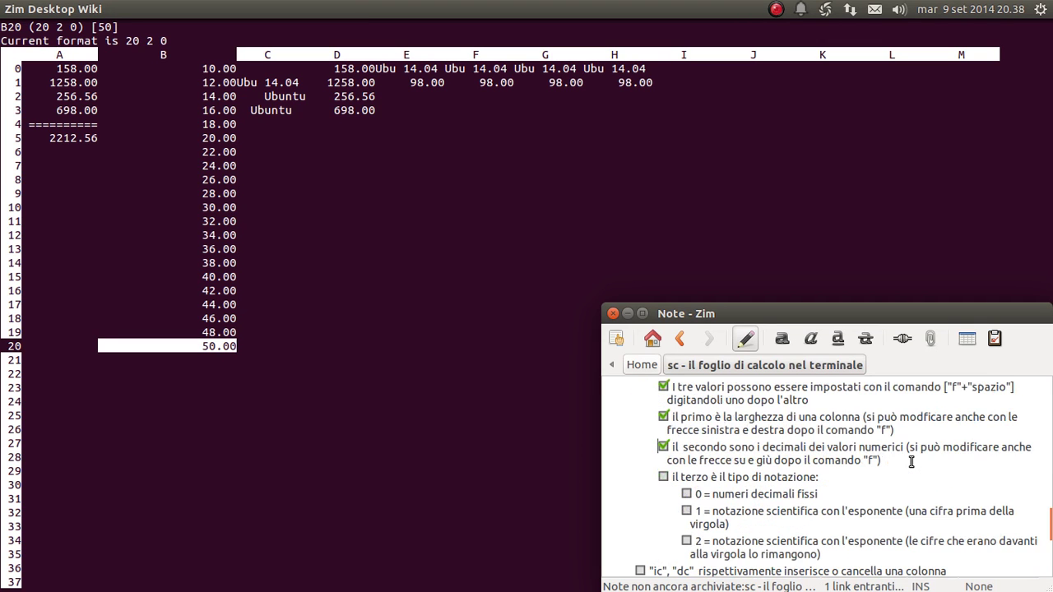
{"action": "mouse_move", "coordinate": [76, 18]}
{"action": "left_click", "coordinate": [178, 350]}
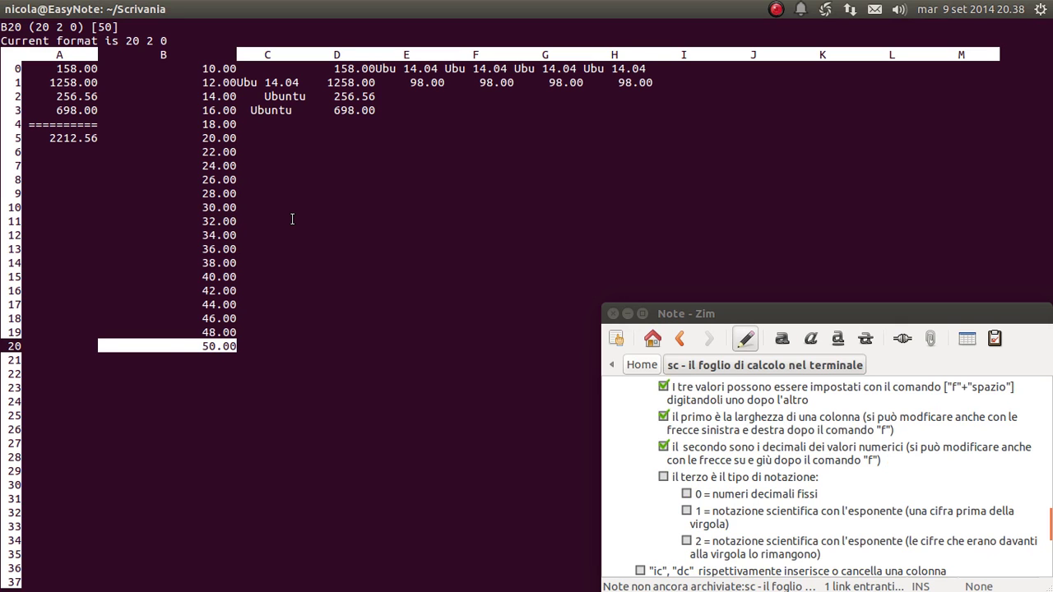
Set column B to three decimals, giving format 20 3 0 and values 10.000–50.000.
{"action": "key", "text": "Up"}
{"action": "key", "text": "Down"}
{"action": "key", "text": "Up"}
{"action": "key", "text": "Up"}
{"action": "key", "text": "Up"}
{"action": "key", "text": "Up"}
{"action": "key", "text": "Up"}
{"action": "key", "text": "Up"}
{"action": "key", "text": "Down"}
{"action": "key", "text": "Down"}
{"action": "key", "text": "Down"}
{"action": "key", "text": "Down"}
{"action": "key", "text": "Down"}
{"action": "key", "text": "Down"}
{"action": "key", "text": "Down"}
{"action": "key", "text": "Down"}
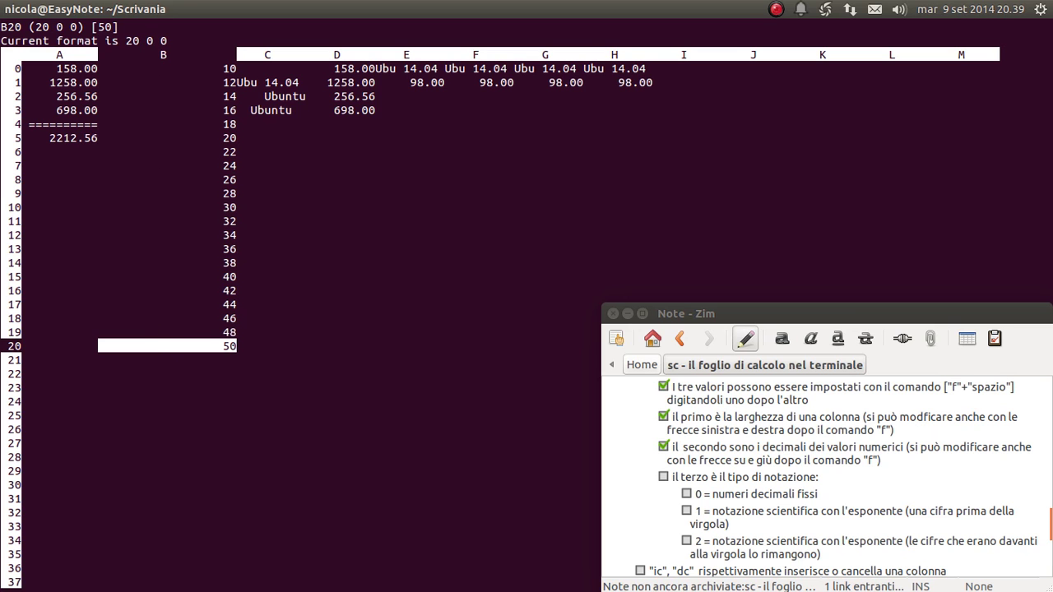
{"action": "key", "text": "Up"}
{"action": "key", "text": "Up"}
{"action": "key", "text": "Up"}
{"action": "key", "text": "Up"}
{"action": "key", "text": "Down"}
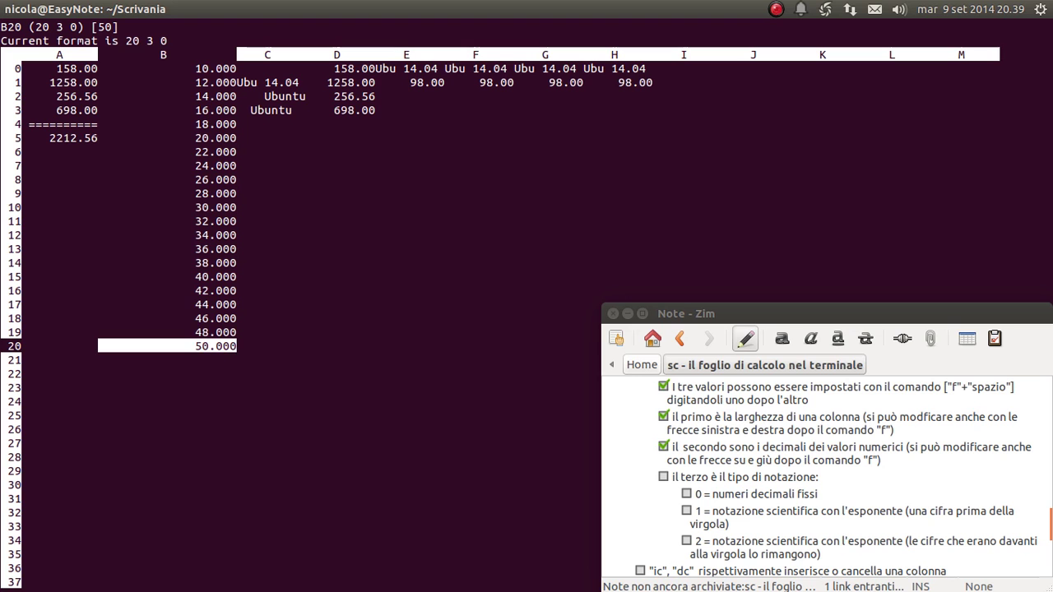
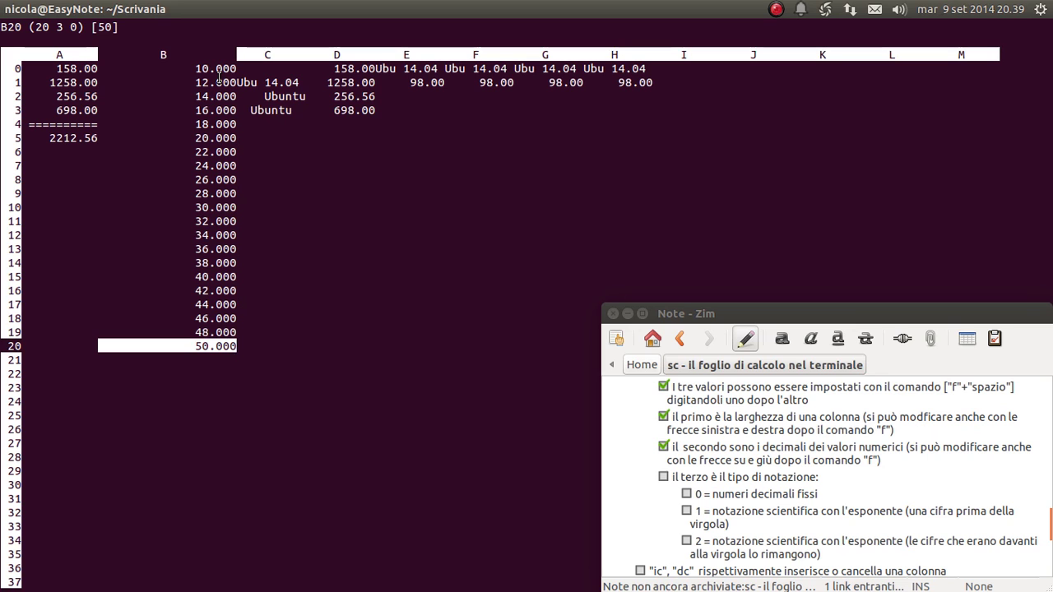
Move around the sc sheet to check column formats, noting column B's 20 3 0 format.
{"action": "key", "text": "Up"}
{"action": "key", "text": "Up"}
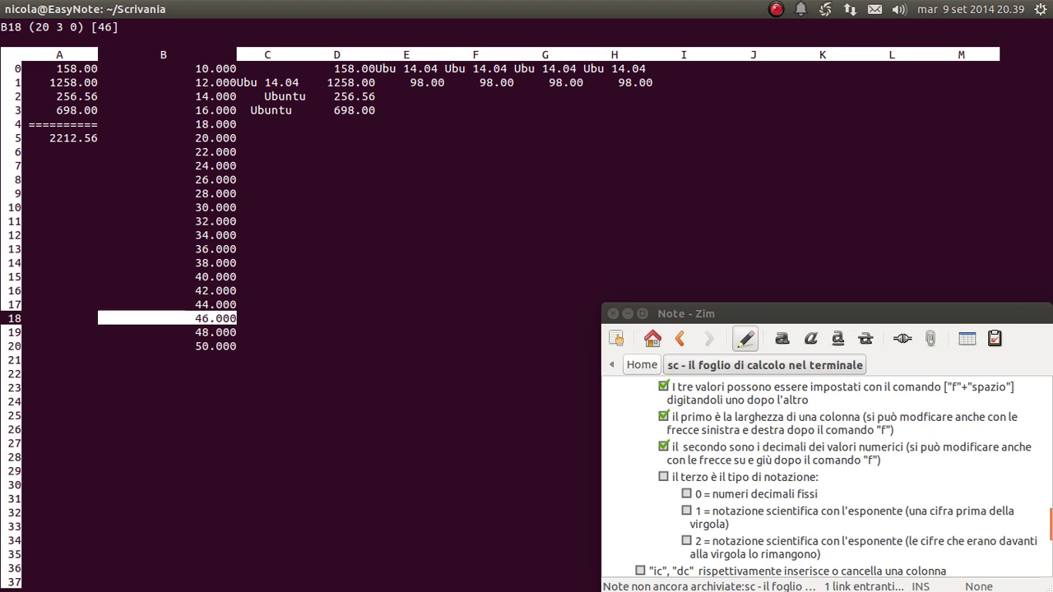
{"action": "key", "text": "Up"}
{"action": "key", "text": "Up"}
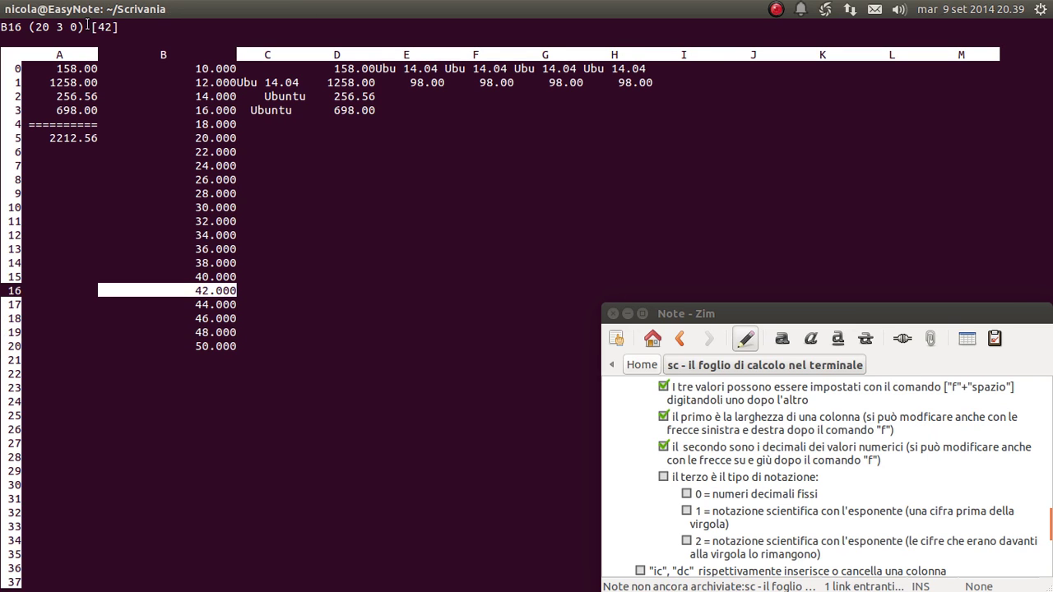
{"action": "left_click_drag", "start_coordinate": [84, 26], "coordinate": [31, 26]}
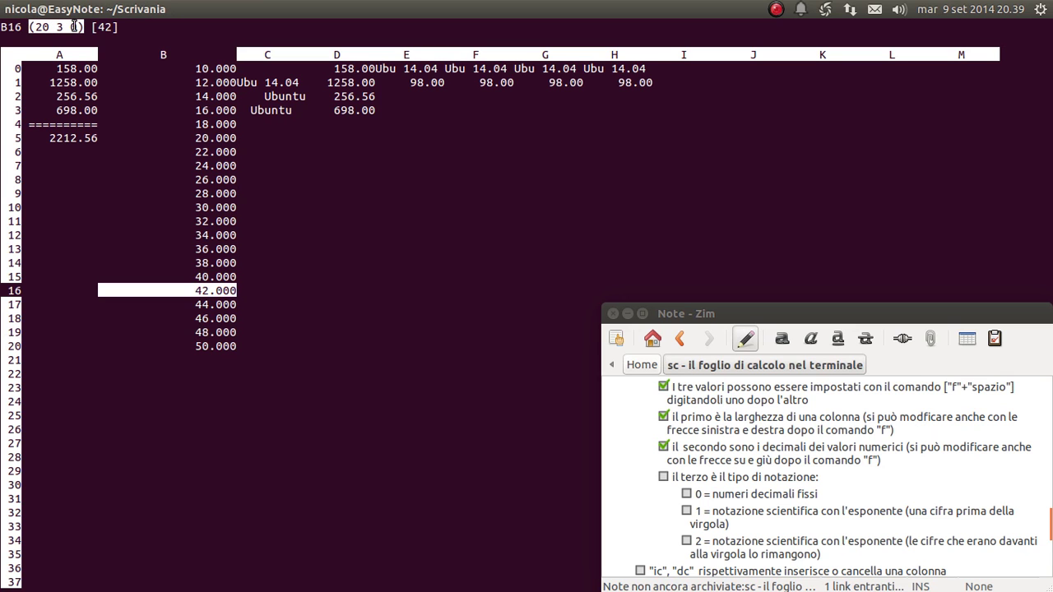
{"action": "left_click", "coordinate": [196, 107]}
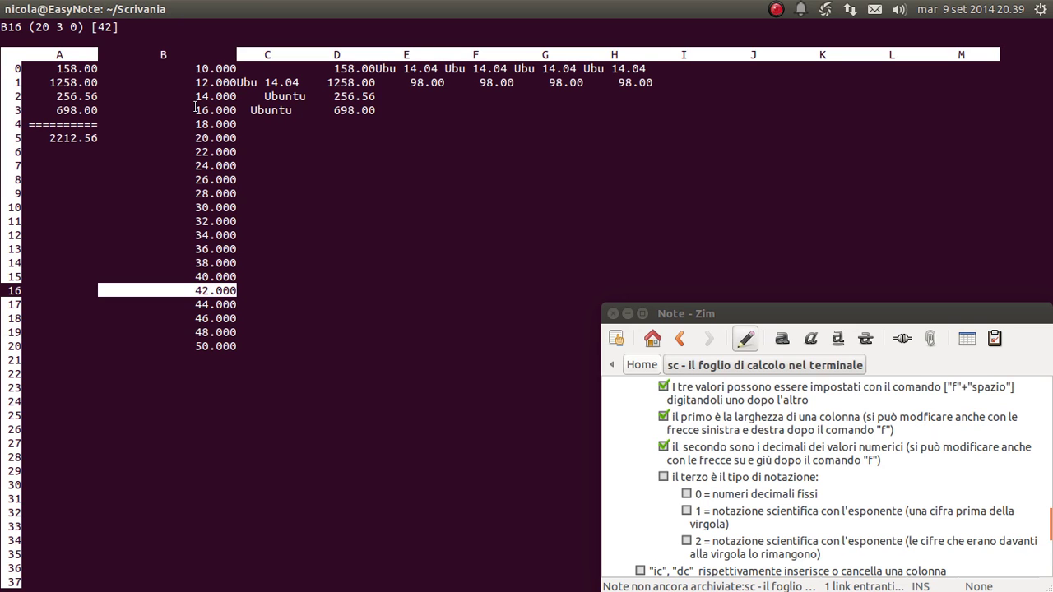
{"action": "key", "text": "Left"}
{"action": "key", "text": "Up"}
{"action": "key", "text": "Up"}
{"action": "key", "text": "Up"}
{"action": "key", "text": "Up"}
{"action": "key", "text": "Up"}
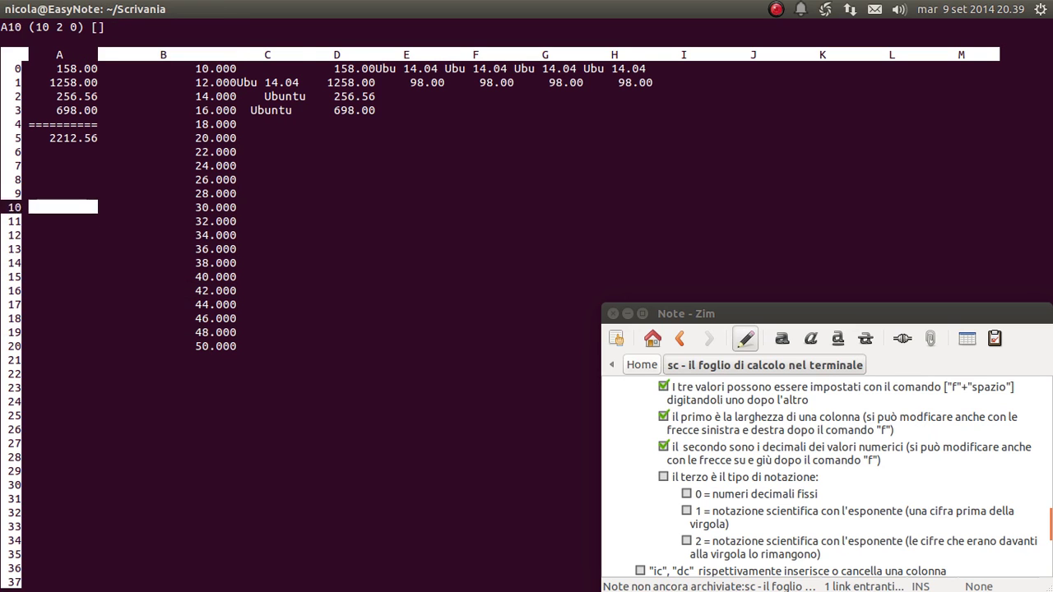
{"action": "key", "text": "Up"}
{"action": "key", "text": "Up"}
{"action": "key", "text": "Right"}
{"action": "key", "text": "Right"}
{"action": "key", "text": "Right"}
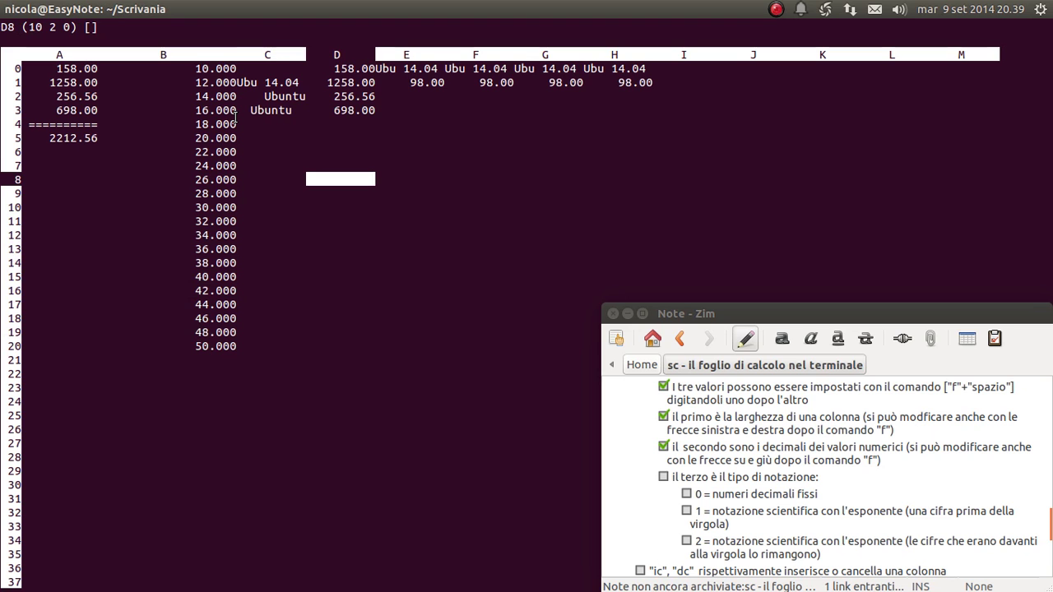
{"action": "key", "text": "Left"}
{"action": "key", "text": "Left"}
{"action": "key", "text": "Left"}
{"action": "key", "text": "Up"}
{"action": "key", "text": "Right"}
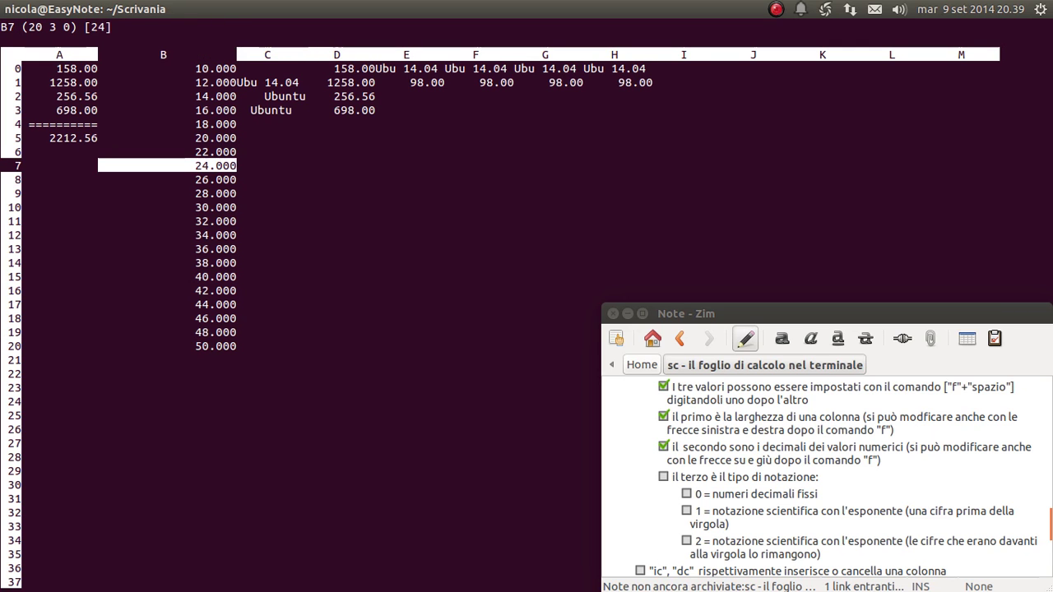
{"action": "key", "text": "Up"}
{"action": "key", "text": "Up"}
{"action": "key", "text": "Up"}
{"action": "key", "text": "Up"}
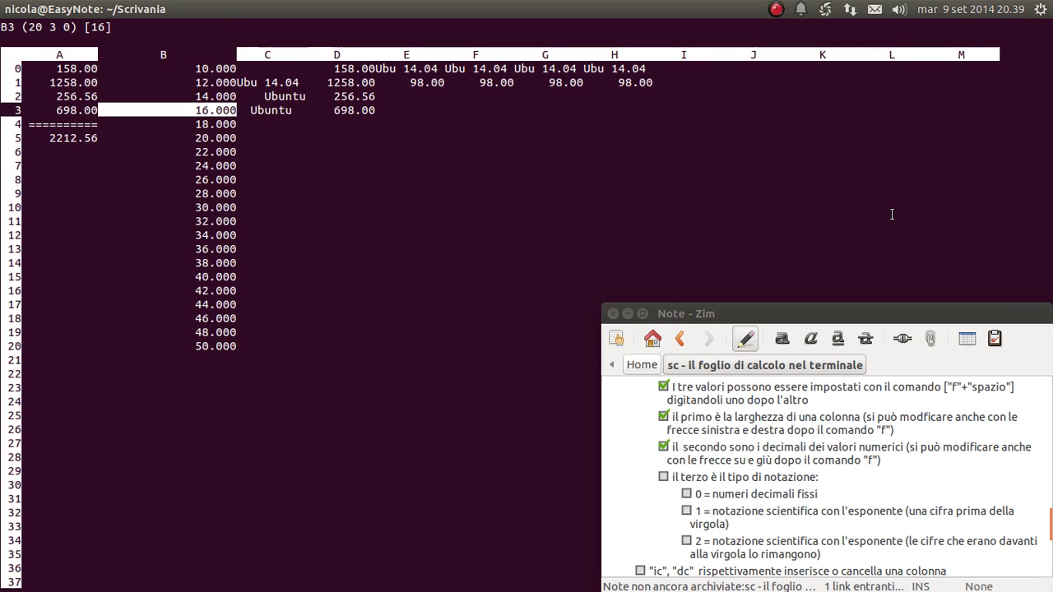
Tick the notation-type, fixed-decimal (0) and one-digit scientific-notation (1) items in the Zim note.
{"action": "scroll", "coordinate": [754, 406], "scroll_direction": "up", "scroll_amount": 1}
{"action": "scroll", "coordinate": [753, 406], "scroll_direction": "down", "scroll_amount": 2}
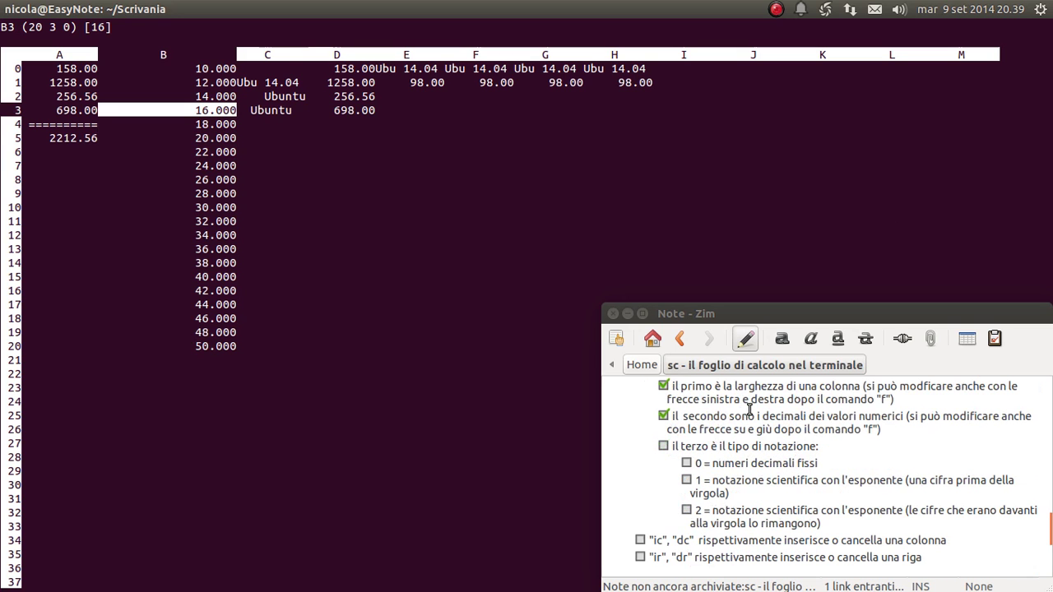
{"action": "left_click", "coordinate": [664, 448]}
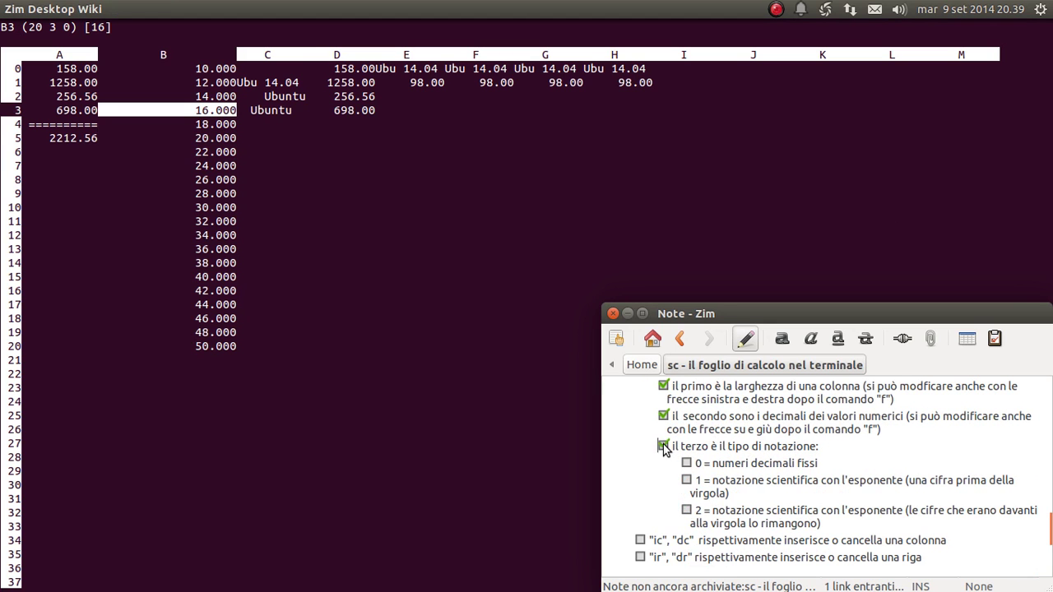
{"action": "scroll", "coordinate": [791, 451], "scroll_direction": "up", "scroll_amount": 1}
{"action": "scroll", "coordinate": [790, 451], "scroll_direction": "up", "scroll_amount": 1}
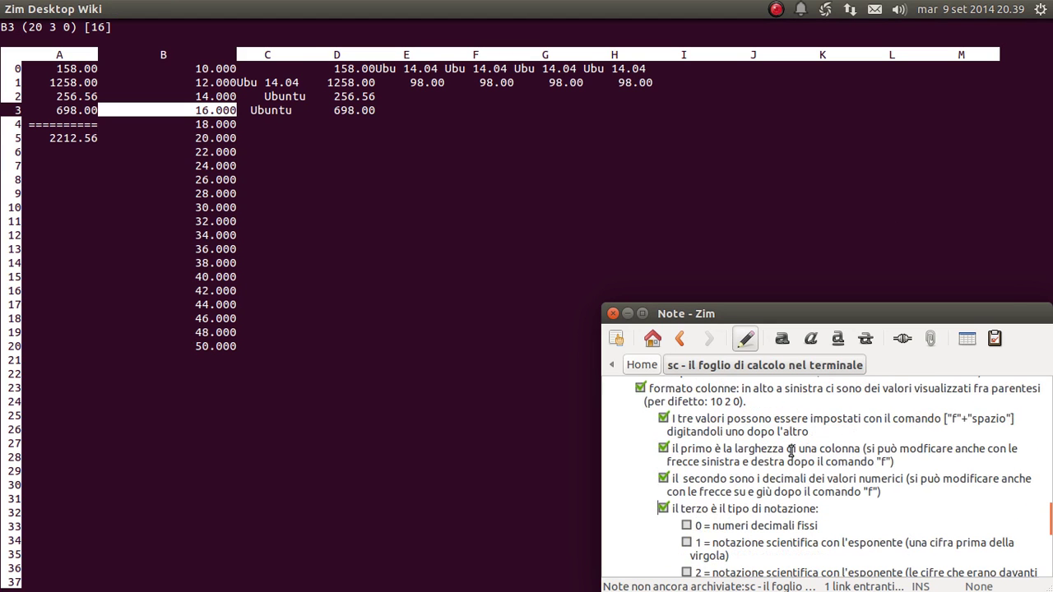
{"action": "scroll", "coordinate": [791, 451], "scroll_direction": "down", "scroll_amount": 1}
{"action": "scroll", "coordinate": [791, 451], "scroll_direction": "up", "scroll_amount": 1}
{"action": "scroll", "coordinate": [793, 434], "scroll_direction": "down", "scroll_amount": 2}
{"action": "scroll", "coordinate": [798, 434], "scroll_direction": "down", "scroll_amount": 1}
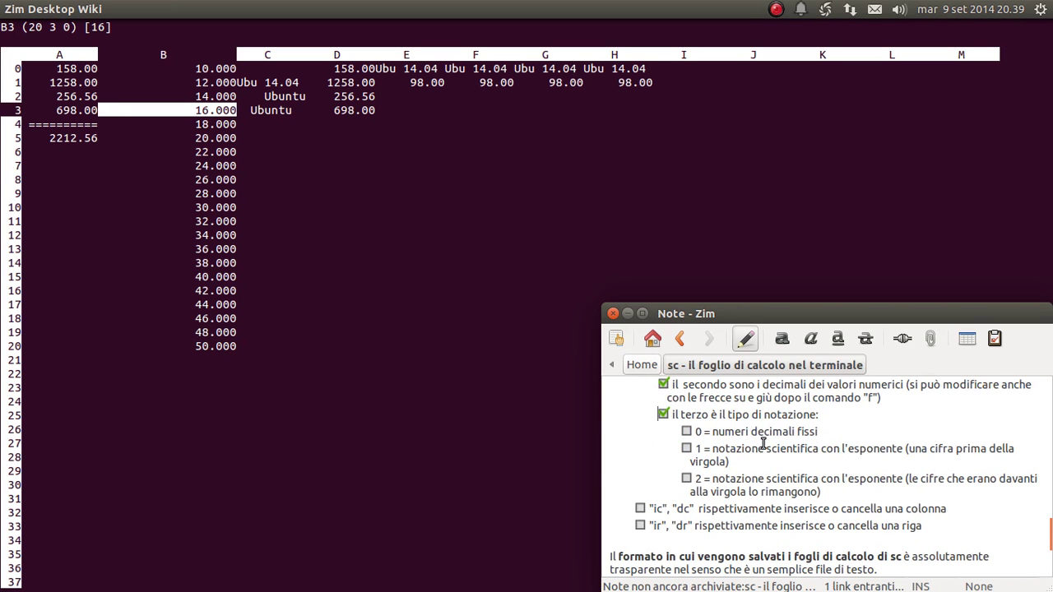
{"action": "left_click", "coordinate": [6, 40]}
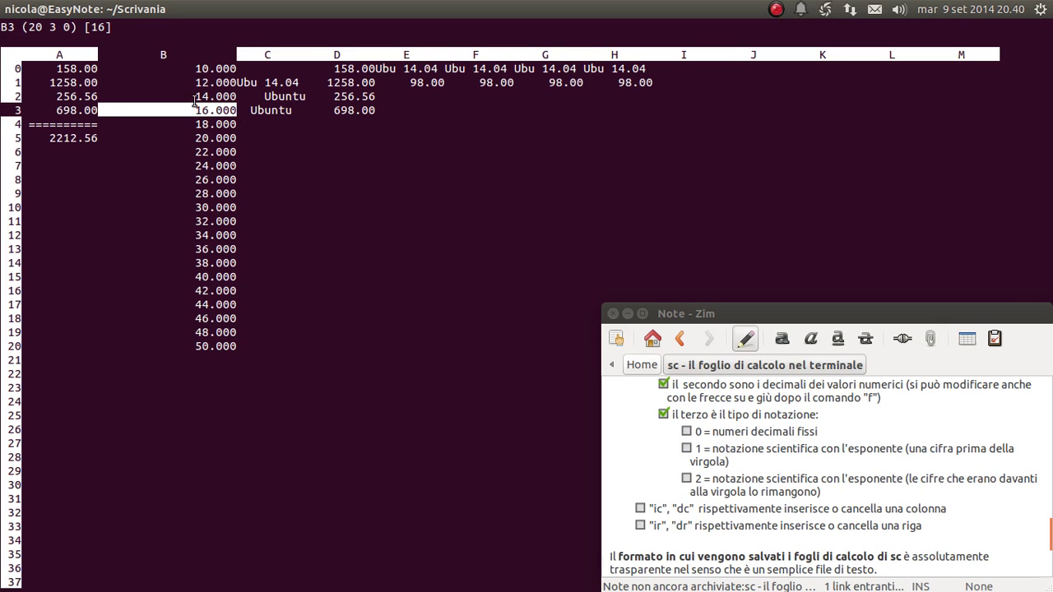
{"action": "left_click", "coordinate": [686, 432]}
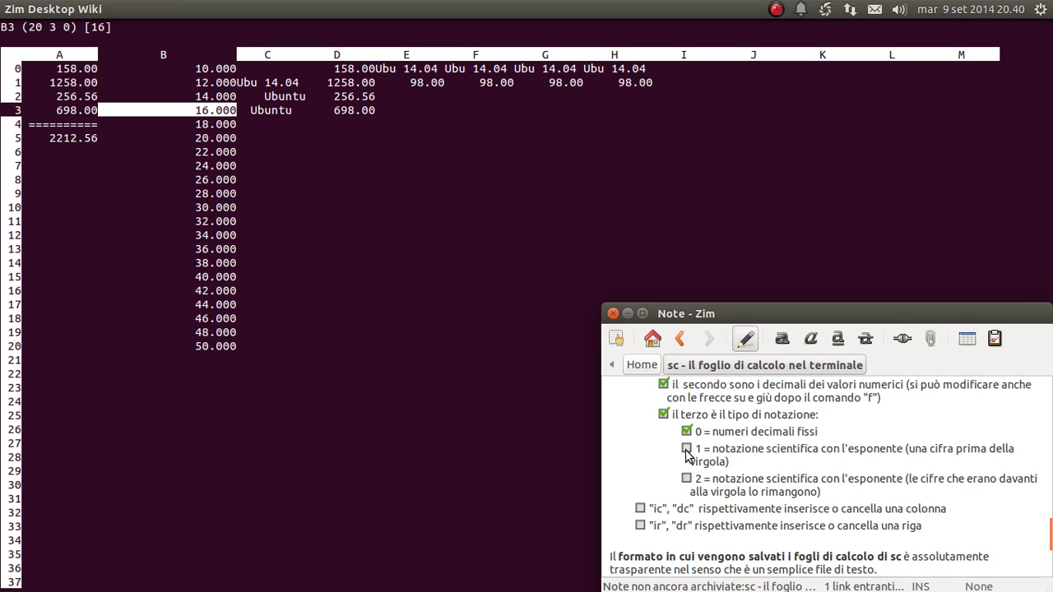
{"action": "left_click", "coordinate": [687, 448]}
{"action": "left_click", "coordinate": [199, 110]}
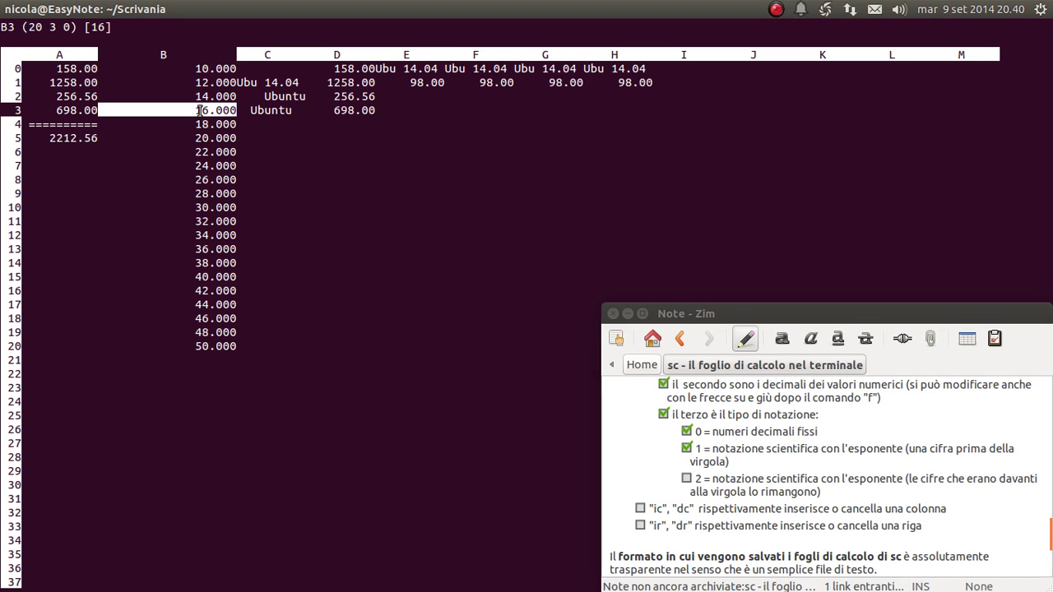
Set column B's format to 20 3 1, so values read like 1.000E+01 and 4.400E+01.
{"action": "key", "text": "f"}
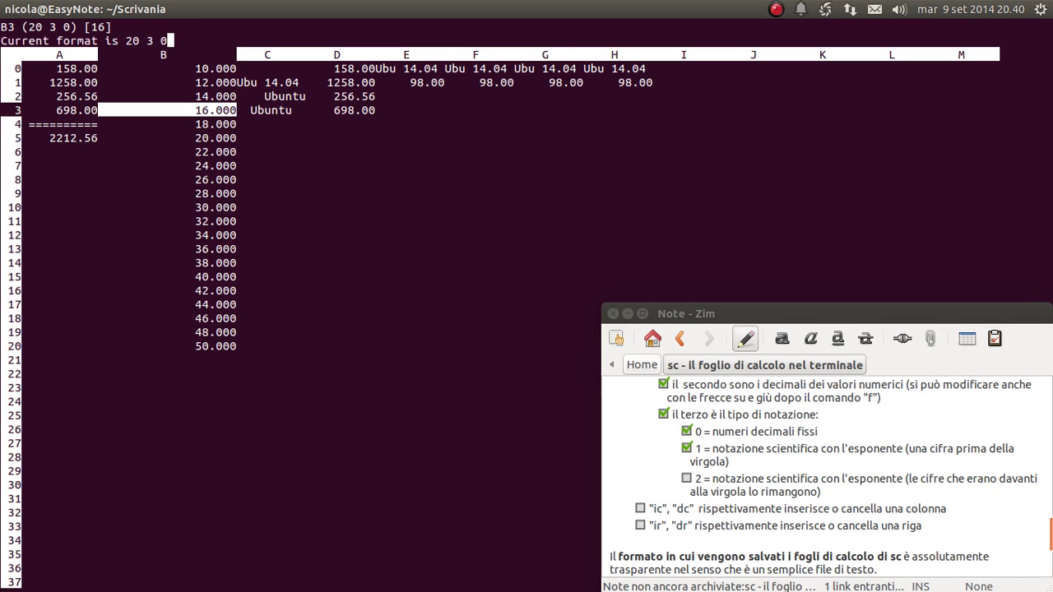
{"action": "key", "text": "Return"}
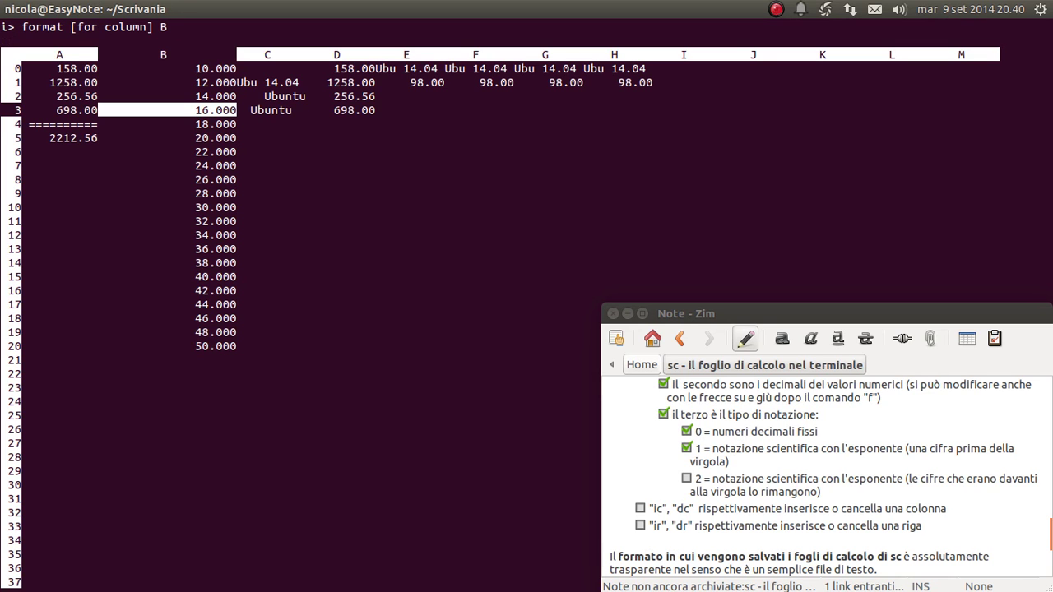
{"action": "type", "text": "2"}
{"action": "type", "text": "0 3 "}
{"action": "type", "text": "1"}
{"action": "key", "text": "Return"}
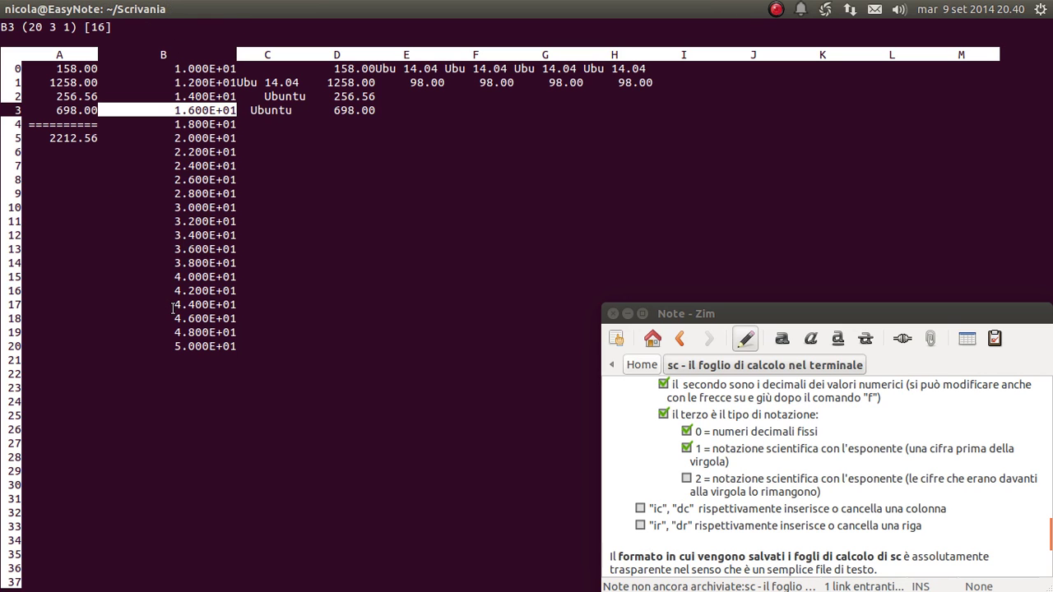
{"action": "left_click_drag", "start_coordinate": [177, 304], "coordinate": [194, 305]}
{"action": "left_click", "coordinate": [196, 305]}
{"action": "left_click_drag", "start_coordinate": [210, 305], "coordinate": [231, 305]}
{"action": "left_click", "coordinate": [227, 305]}
Tick the '2 = notazione scientifica' item and read its explanation in the Zim note.
{"action": "scroll", "coordinate": [785, 461], "scroll_direction": "down", "scroll_amount": 1}
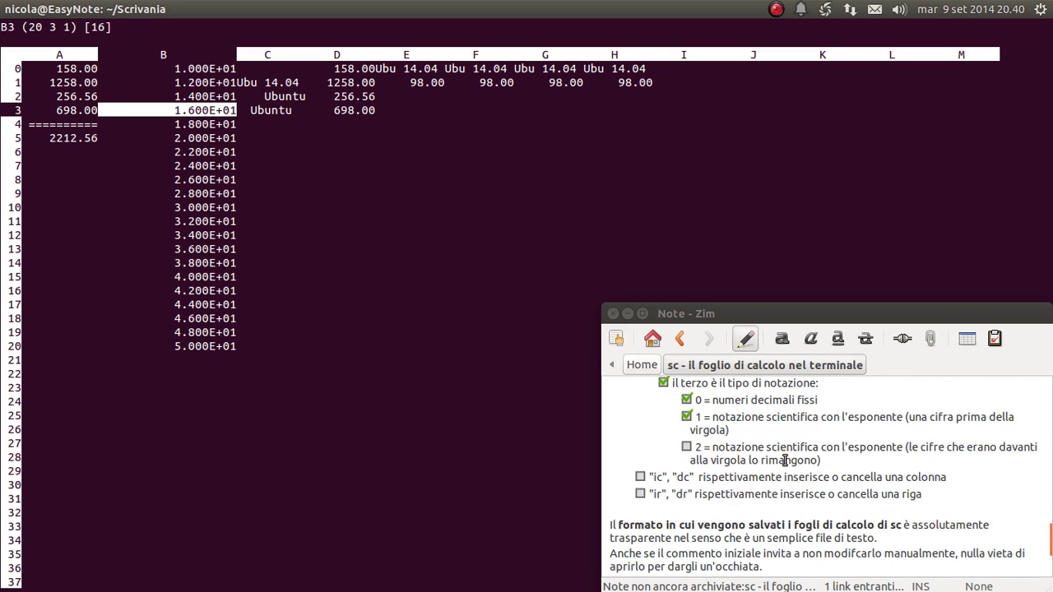
{"action": "left_click", "coordinate": [686, 447]}
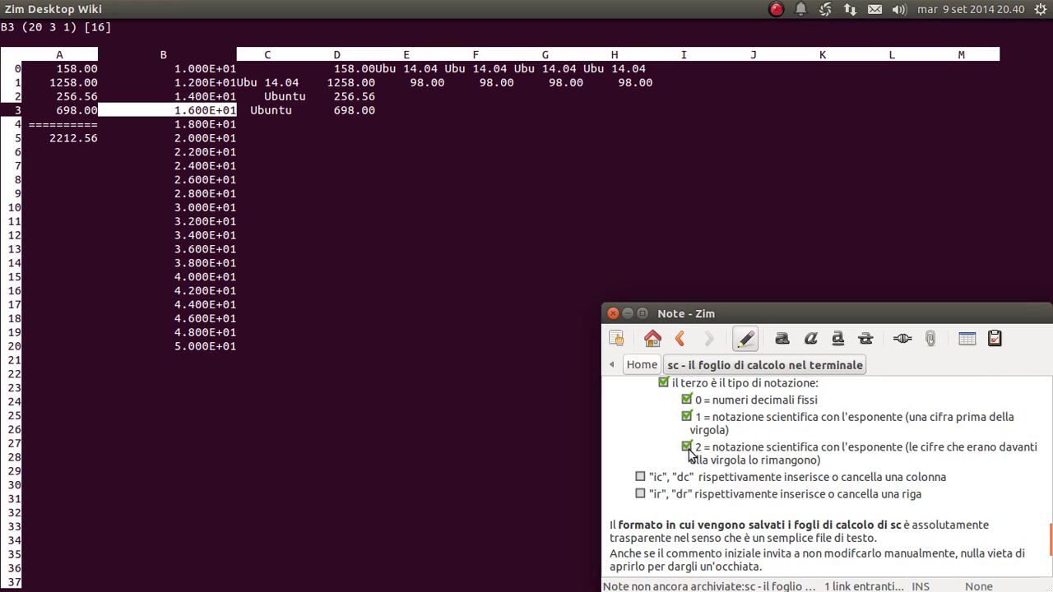
{"action": "scroll", "coordinate": [745, 450], "scroll_direction": "up", "scroll_amount": 1}
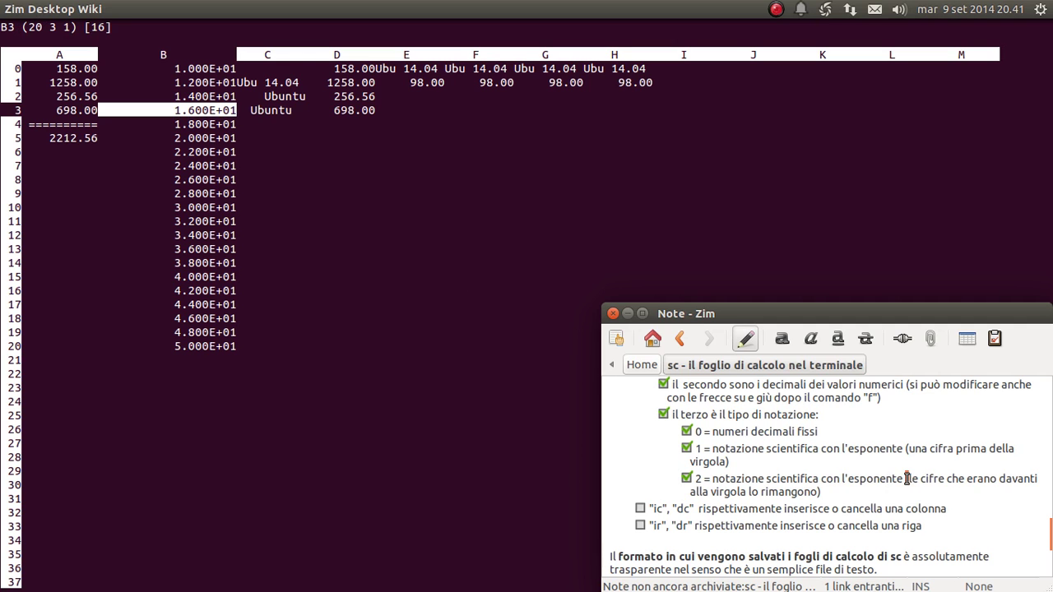
{"action": "left_click_drag", "start_coordinate": [908, 479], "coordinate": [818, 492]}
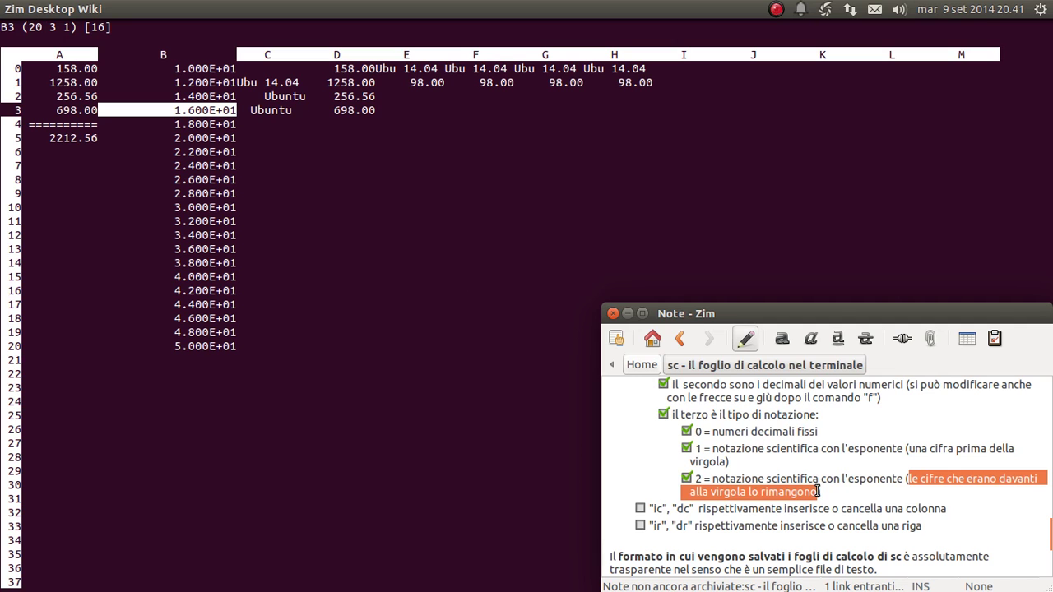
{"action": "left_click", "coordinate": [820, 479]}
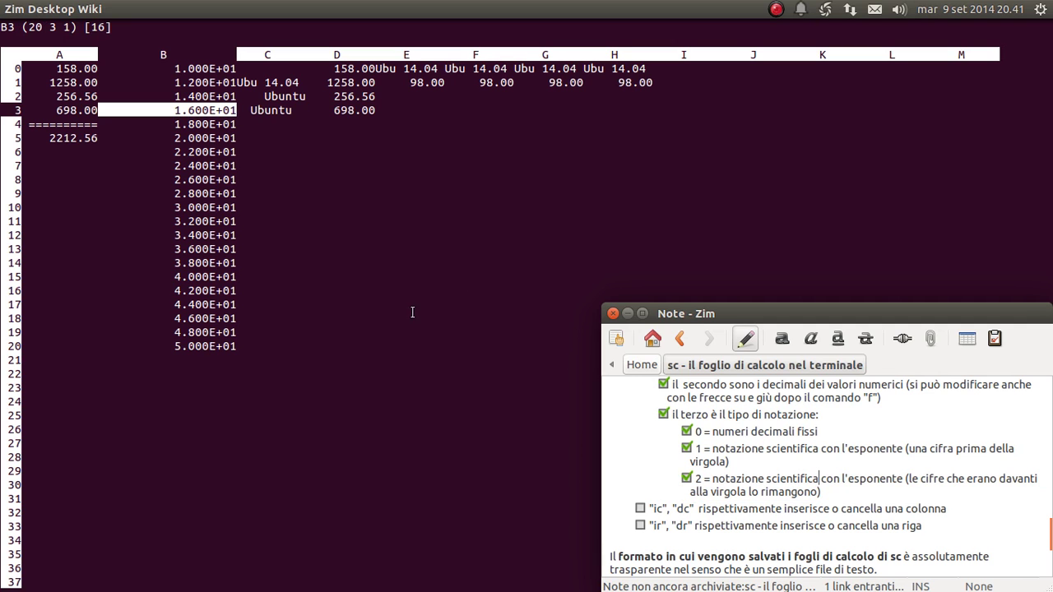
{"action": "left_click", "coordinate": [177, 161]}
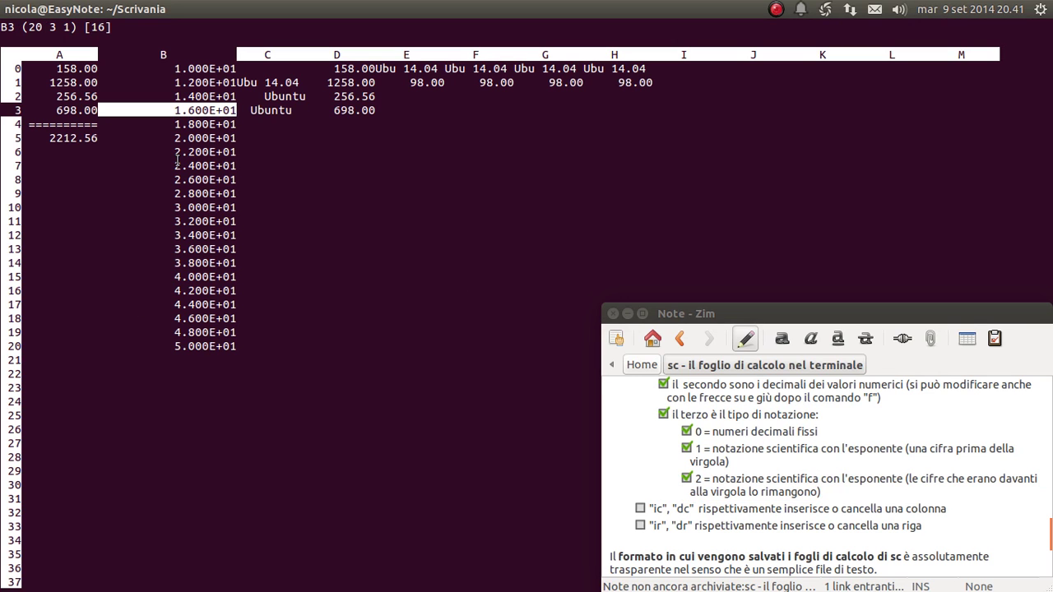
Change column B's format to 20 3 2, showing values like 10.000e+00 and 44.000e+00.
{"action": "key", "text": "f"}
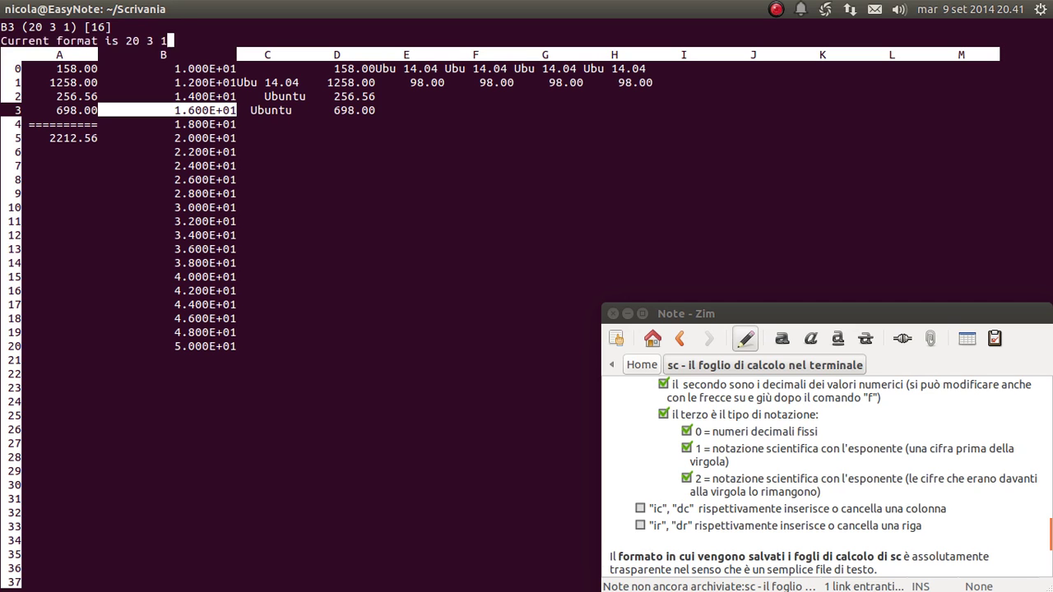
{"action": "type", "text": "20 3 2"}
{"action": "key", "text": "Return"}
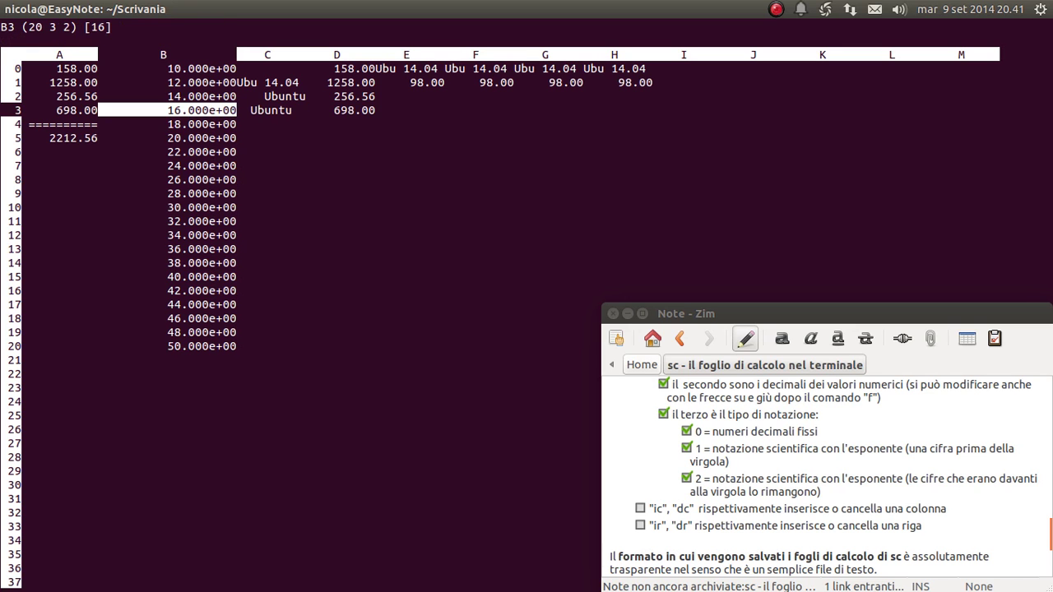
{"action": "left_click_drag", "start_coordinate": [232, 305], "coordinate": [189, 304]}
{"action": "left_click", "coordinate": [194, 301]}
{"action": "left_click_drag", "start_coordinate": [196, 236], "coordinate": [195, 288]}
{"action": "left_click", "coordinate": [197, 303]}
{"action": "left_click_drag", "start_coordinate": [170, 168], "coordinate": [184, 167]}
{"action": "left_click", "coordinate": [195, 186]}
Enter 1258.8945 in cell B21, where it displays as 1.259e+03.
{"action": "key", "text": "Down"}
{"action": "key", "text": "Down"}
{"action": "key", "text": "Down"}
{"action": "key", "text": "Down"}
{"action": "key", "text": "Down"}
{"action": "key", "text": "Down"}
{"action": "key", "text": "Down"}
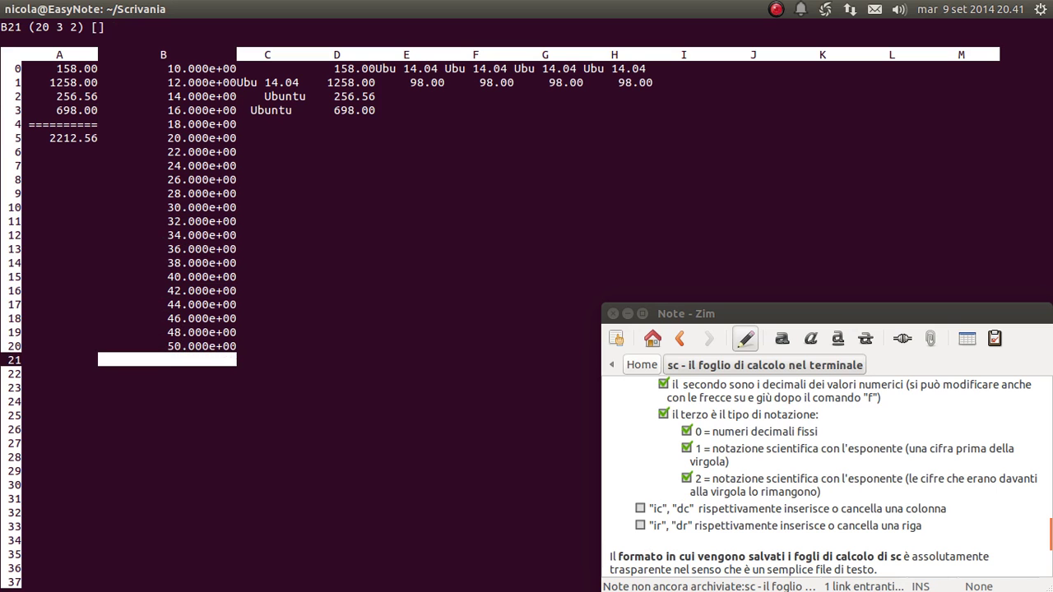
{"action": "key", "text": "equal"}
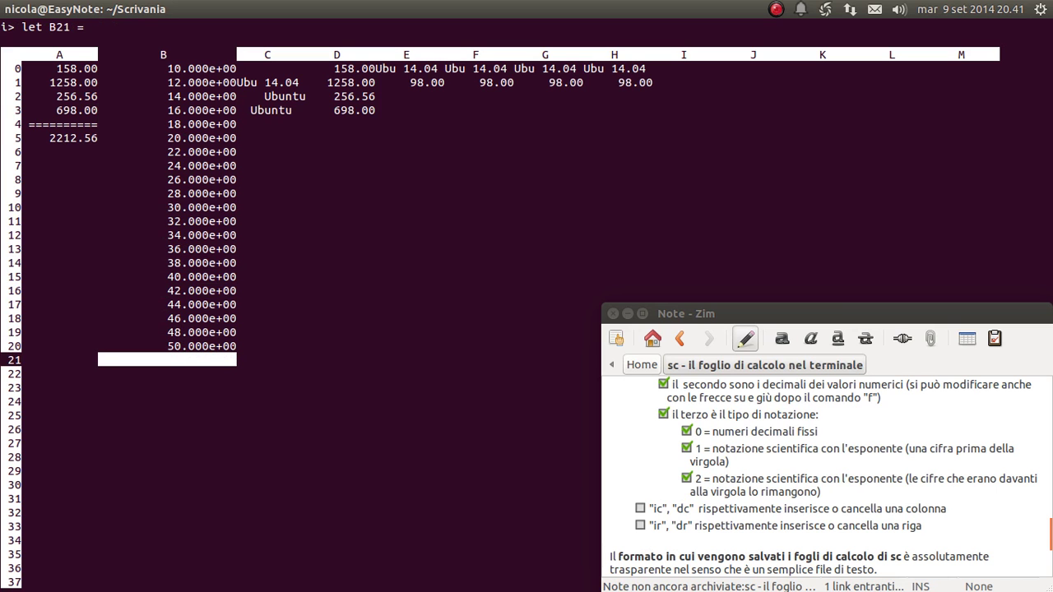
{"action": "type", "text": "1258.8945"}
{"action": "key", "text": "Return"}
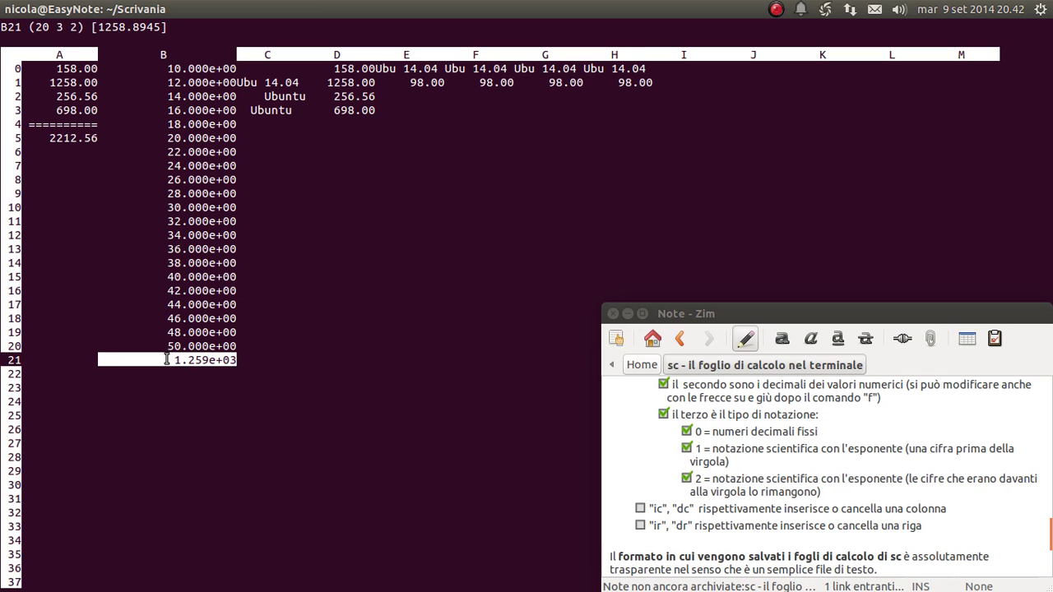
{"action": "left_click_drag", "start_coordinate": [164, 345], "coordinate": [237, 345]}
{"action": "left_click", "coordinate": [220, 359]}
{"action": "type", "text": "f"}
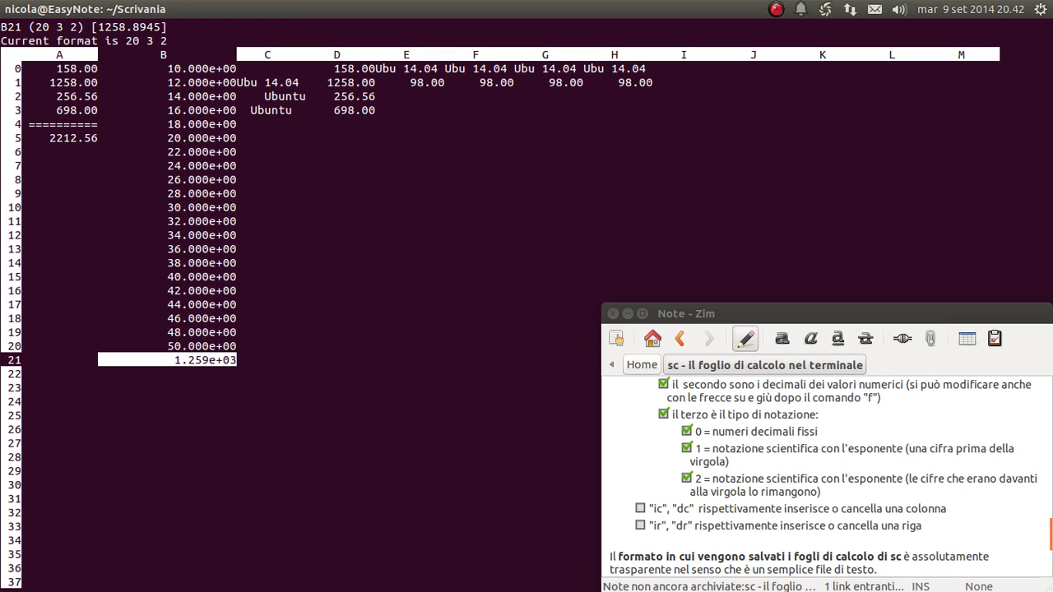
{"action": "type", "text": "20 3 0"}
Apply format 20 3 0 to column B, so B21 reads 1258.895.
{"action": "key", "text": "Return"}
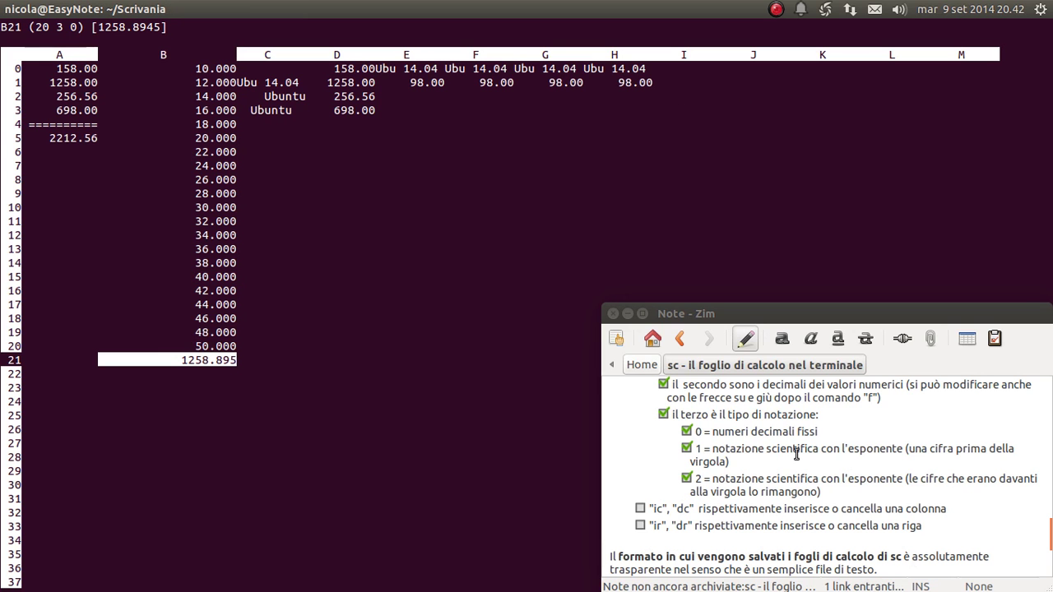
{"action": "scroll", "coordinate": [796, 454], "scroll_direction": "up", "scroll_amount": 3}
{"action": "scroll", "coordinate": [797, 454], "scroll_direction": "down", "scroll_amount": 5}
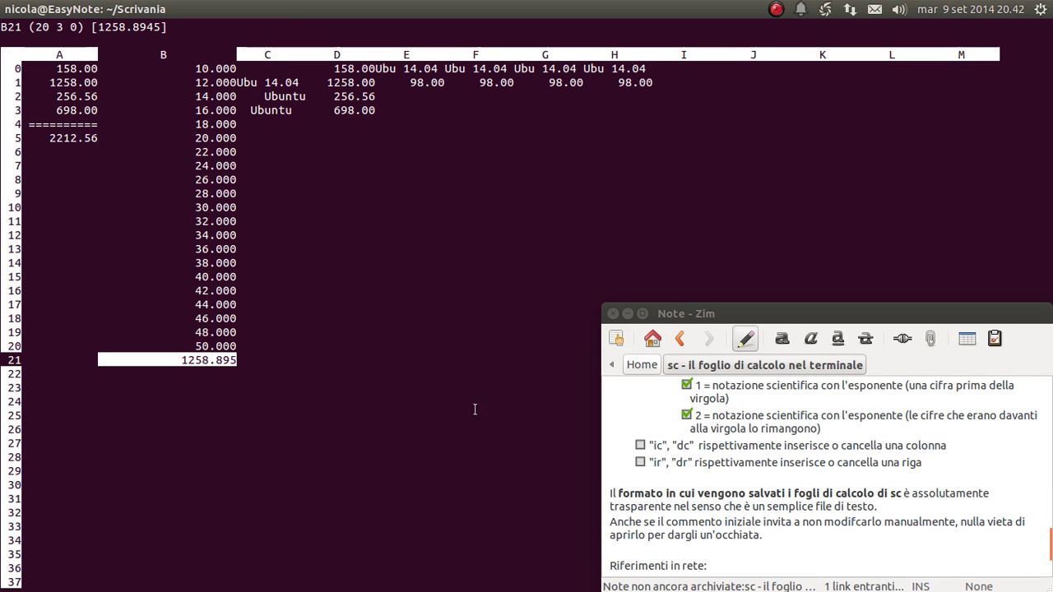
Tick the 'ic','dc' and 'ir','dr' items in Zim, then move the sc cursor to F0.
{"action": "left_click", "coordinate": [641, 449]}
{"action": "left_click", "coordinate": [640, 448]}
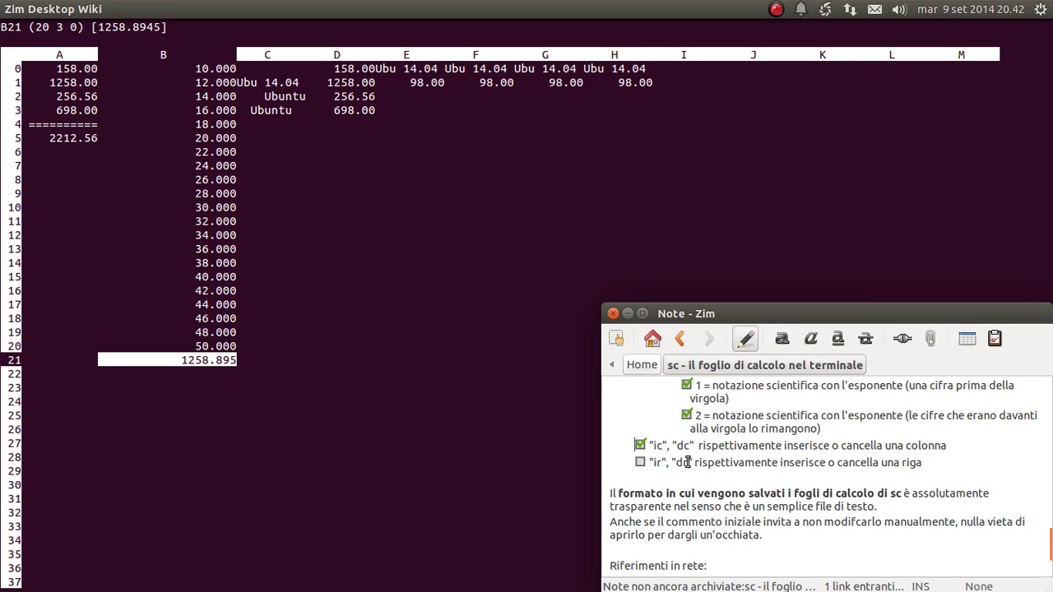
{"action": "left_click", "coordinate": [641, 463]}
{"action": "left_click", "coordinate": [402, 114]}
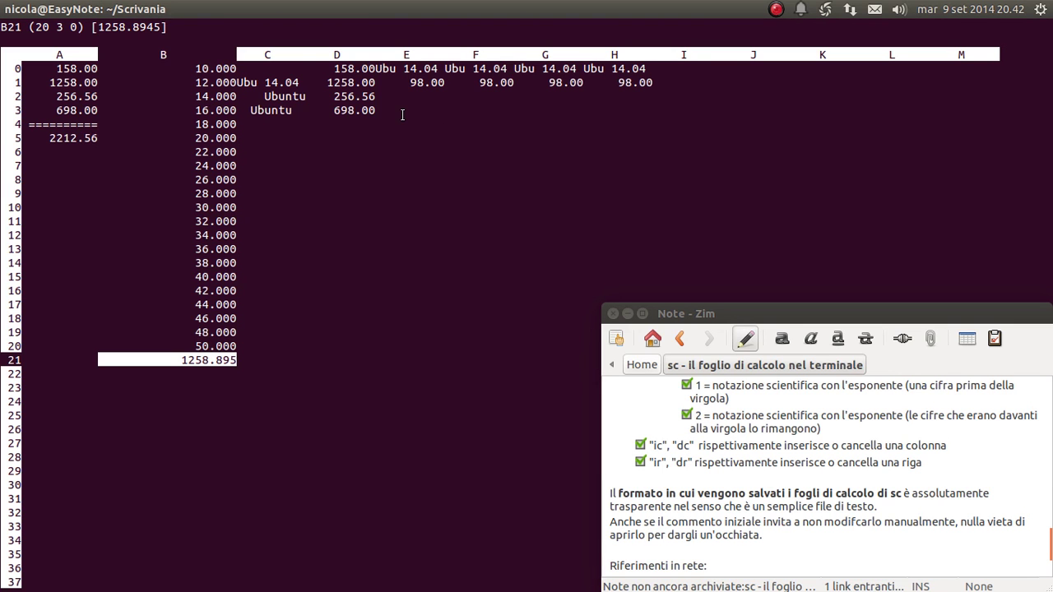
{"action": "key", "text": "Right"}
{"action": "key", "text": "Right"}
{"action": "key", "text": "Right"}
{"action": "key", "text": "Right"}
{"action": "key", "text": "Up"}
{"action": "key", "text": "Up"}
{"action": "key", "text": "Up"}
{"action": "key", "text": "Up"}
{"action": "key", "text": "Up"}
{"action": "key", "text": "Up"}
{"action": "key", "text": "Up"}
{"action": "key", "text": "Up"}
{"action": "key", "text": "Up"}
{"action": "key", "text": "Up"}
{"action": "key", "text": "Up"}
{"action": "key", "text": "Up"}
{"action": "key", "text": "Up"}
{"action": "key", "text": "Up"}
{"action": "key", "text": "Up"}
{"action": "key", "text": "Up"}
{"action": "key", "text": "Up"}
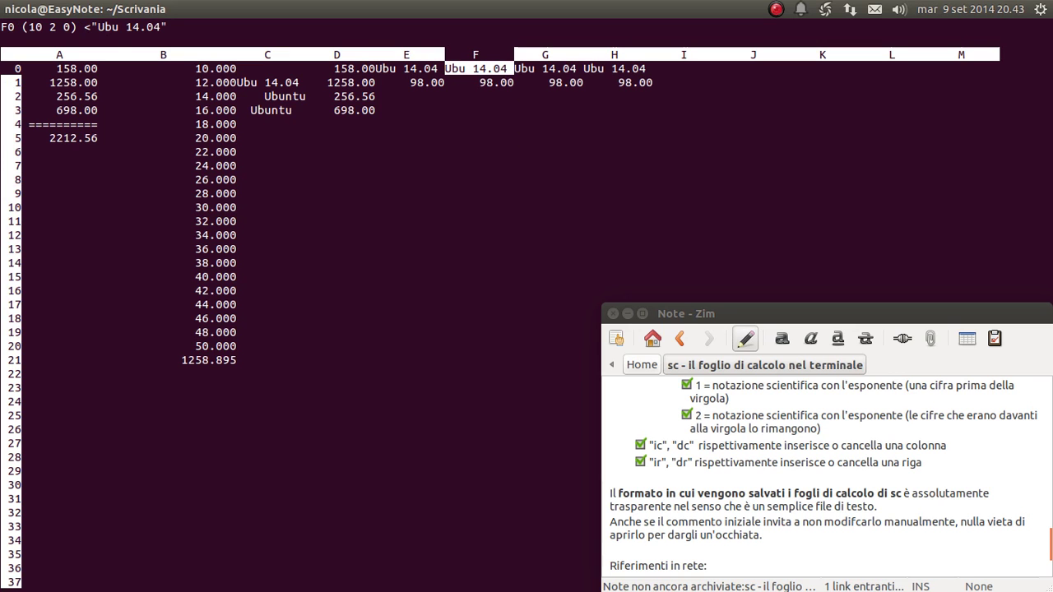
{"action": "key", "text": "i"}
{"action": "key", "text": "c"}
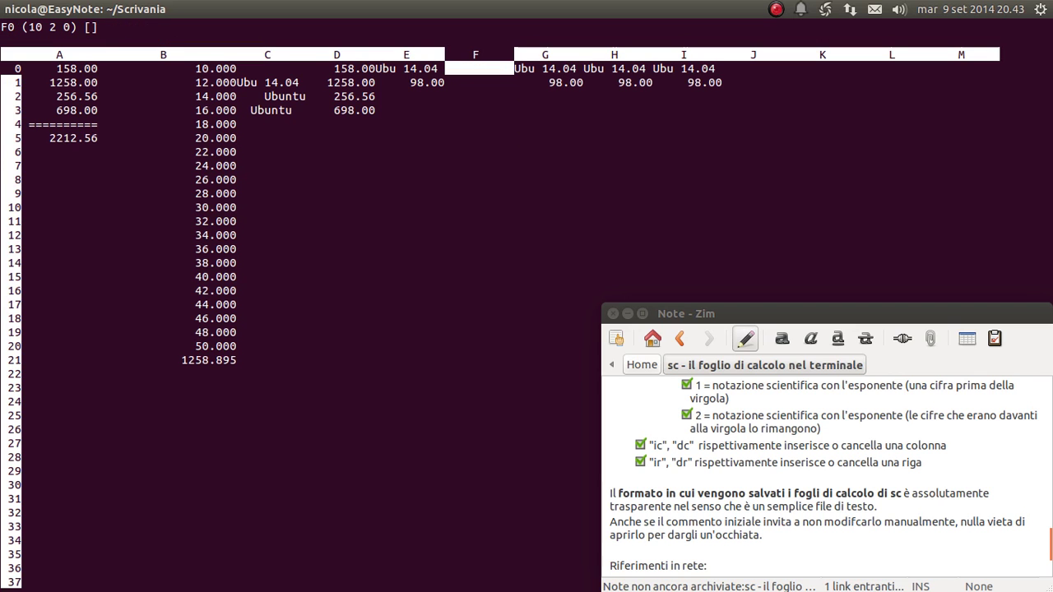
{"action": "key", "text": "Up"}
{"action": "key", "text": "Right"}
{"action": "key", "text": "Left"}
{"action": "key", "text": "Left"}
{"action": "key", "text": "Right"}
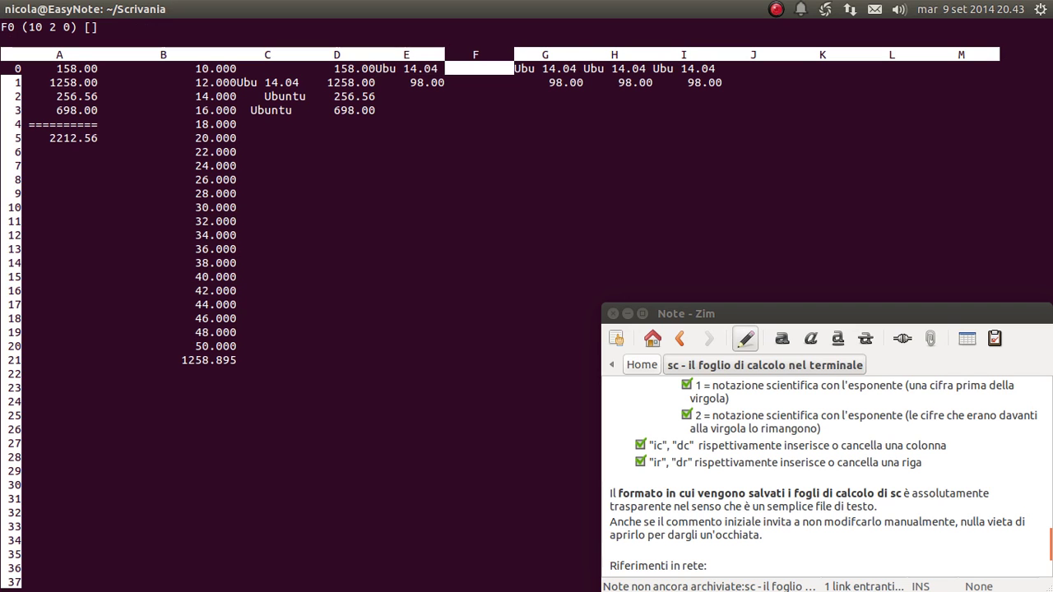
{"action": "key", "text": "Right"}
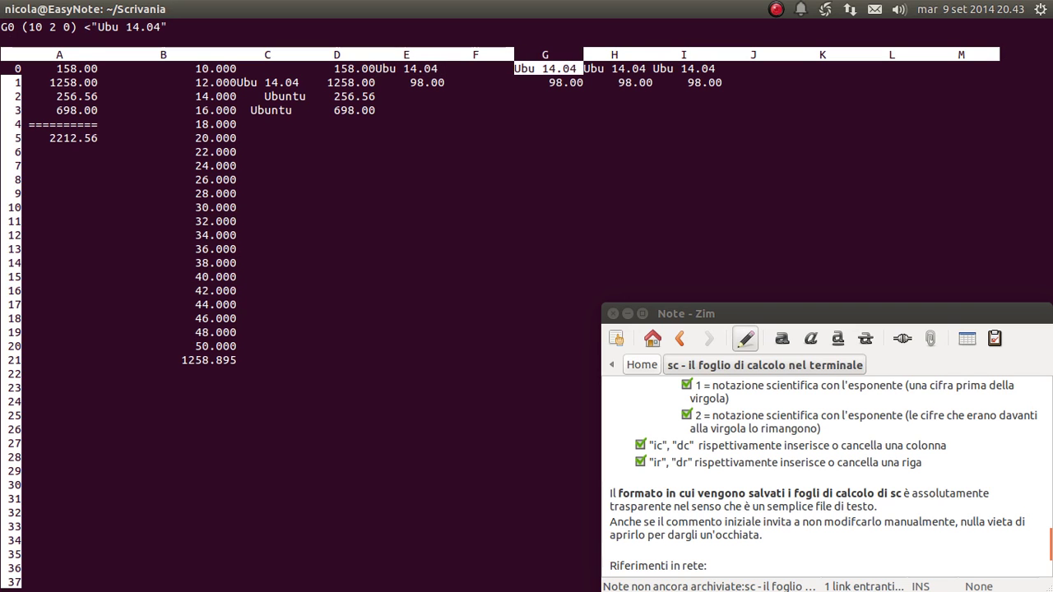
{"action": "key", "text": "Left"}
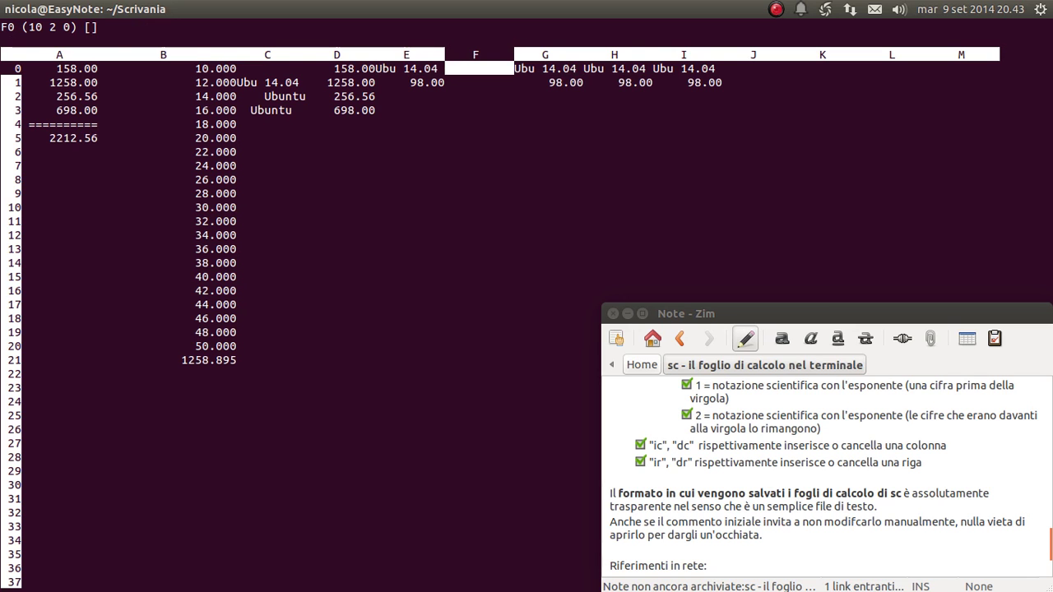
{"action": "key", "text": "d"}
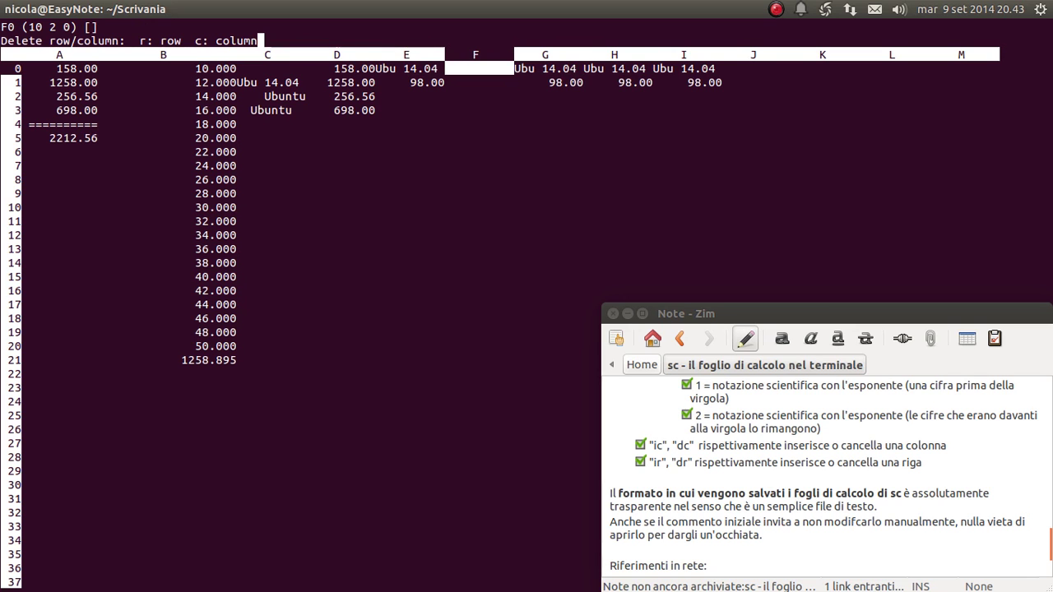
{"action": "key", "text": "c"}
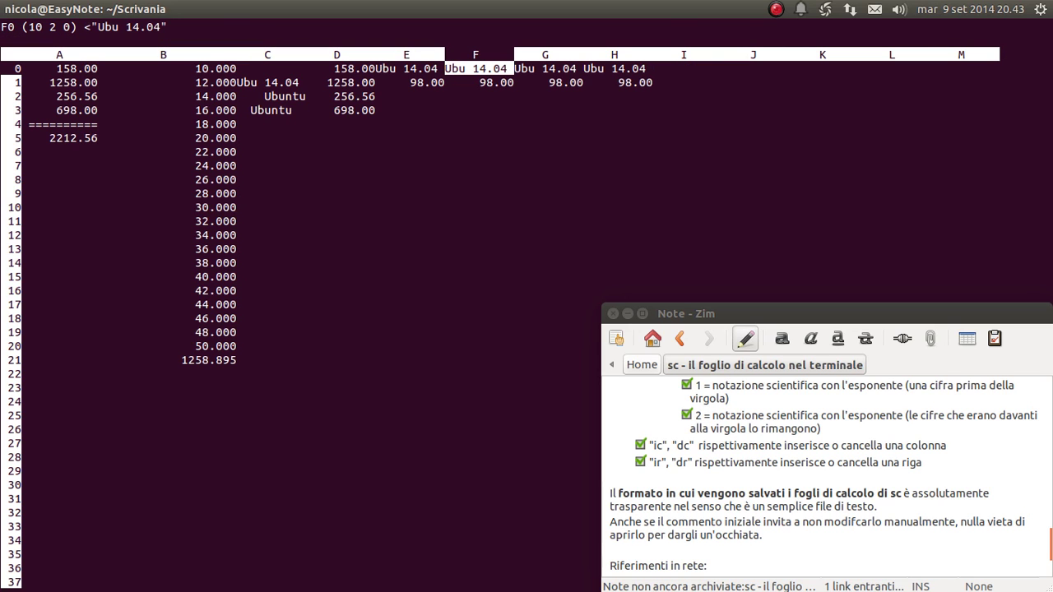
{"action": "key", "text": "Down"}
{"action": "key", "text": "Down"}
{"action": "key", "text": "Down"}
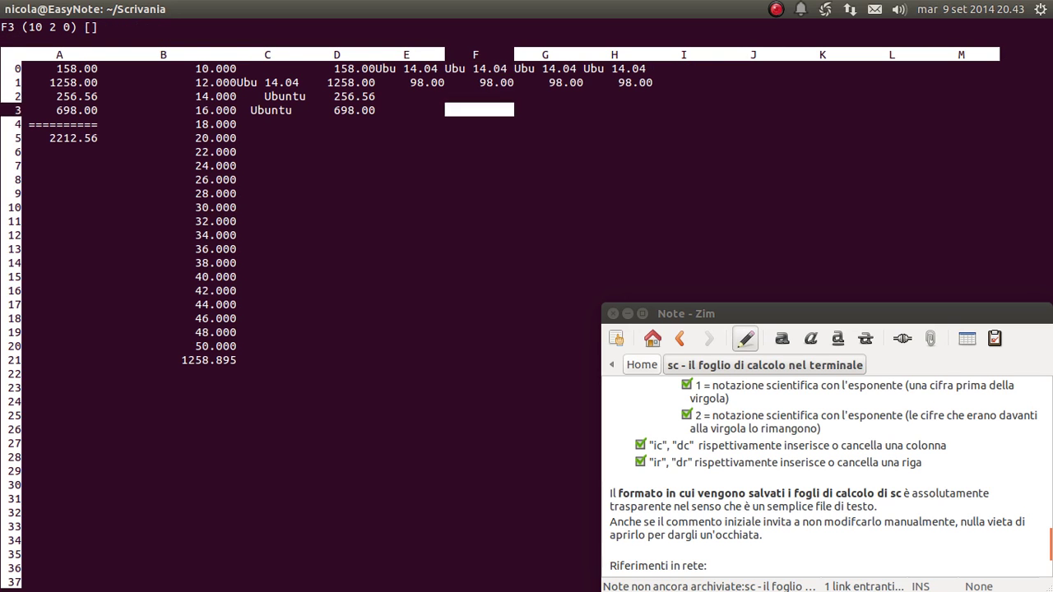
{"action": "key", "text": "Down"}
{"action": "key", "text": "Down"}
{"action": "key", "text": "Left"}
{"action": "key", "text": "Left"}
{"action": "key", "text": "Left"}
{"action": "key", "text": "Left"}
{"action": "key", "text": "Left"}
{"action": "key", "text": "Up"}
{"action": "key", "text": "Up"}
{"action": "key", "text": "Up"}
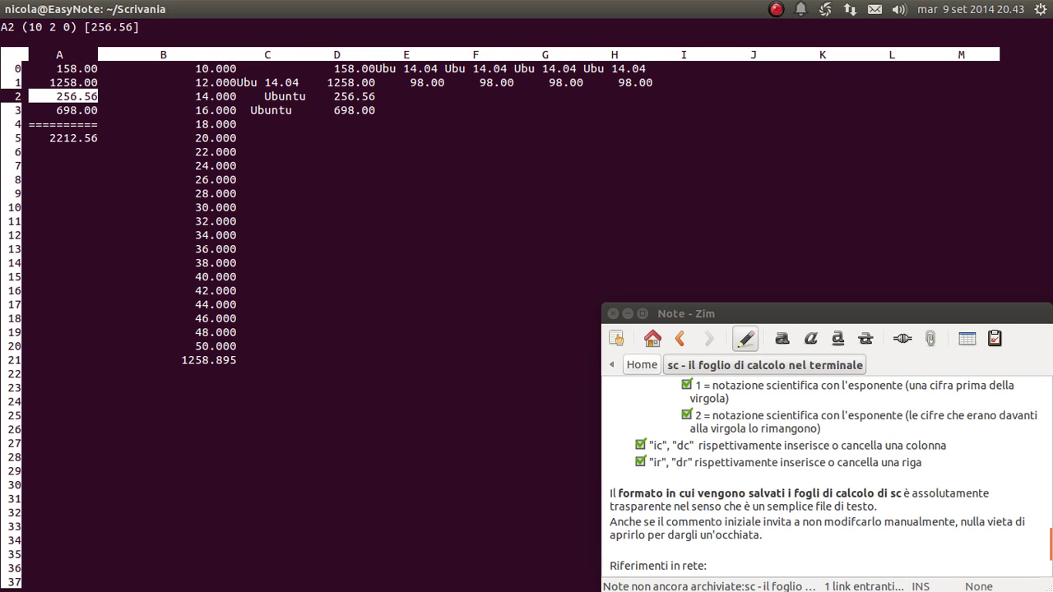
{"action": "key", "text": "Up"}
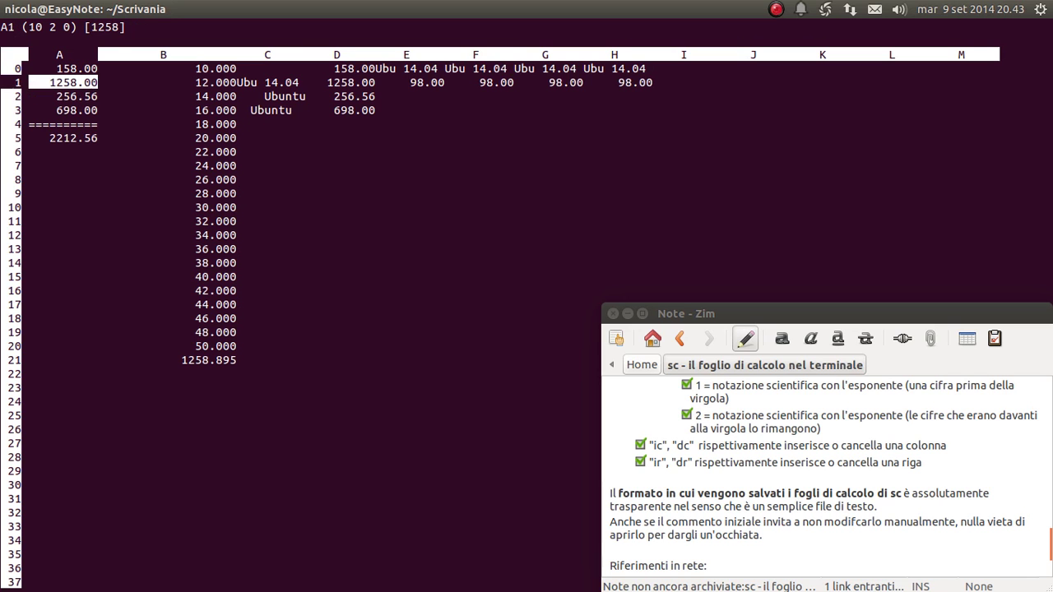
{"action": "key", "text": "Down"}
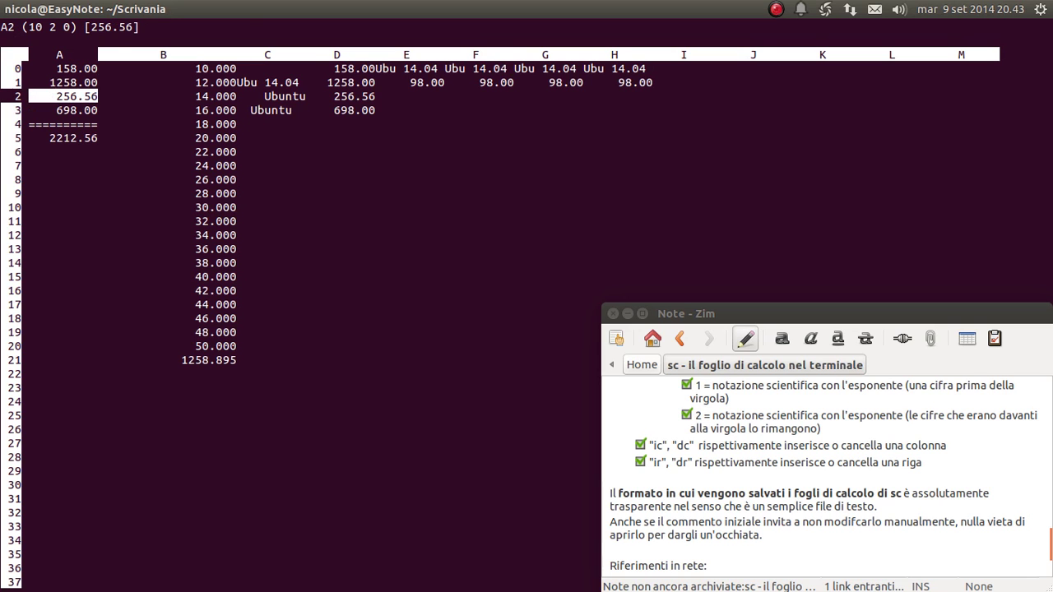
{"action": "key", "text": "i"}
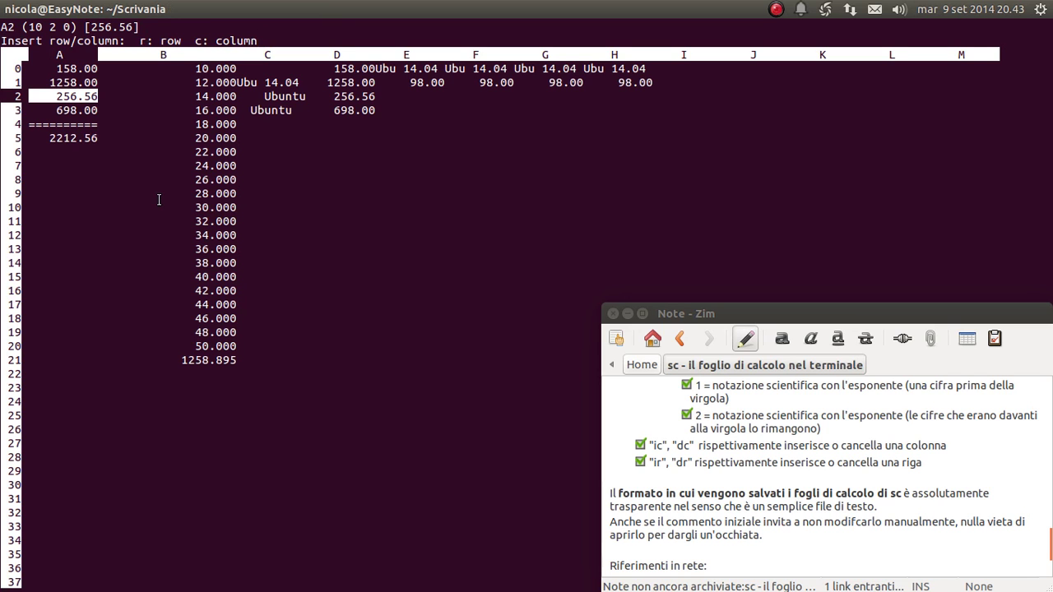
{"action": "key", "text": "r"}
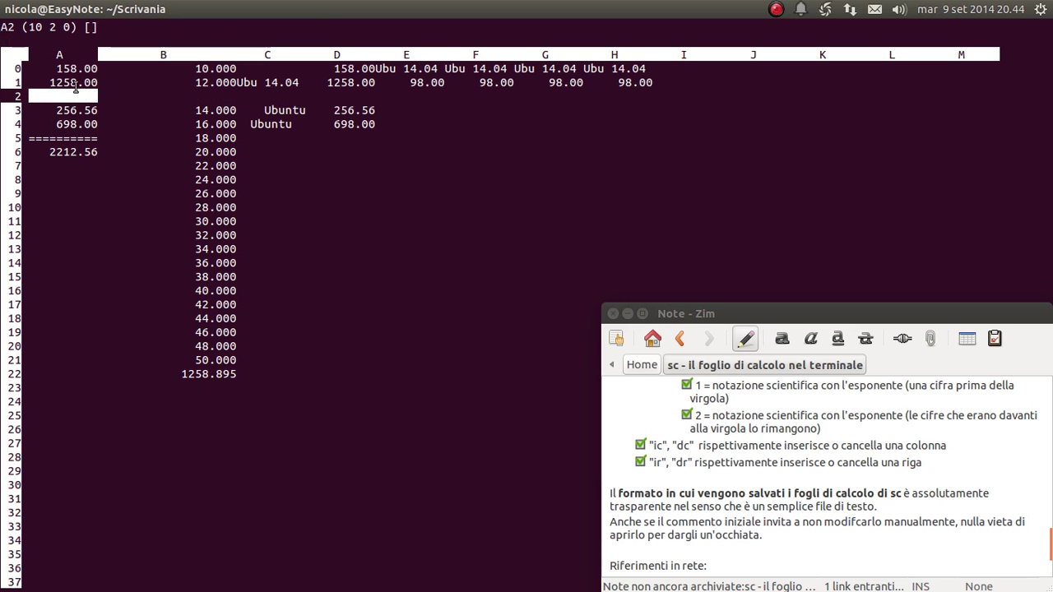
{"action": "key", "text": "Up"}
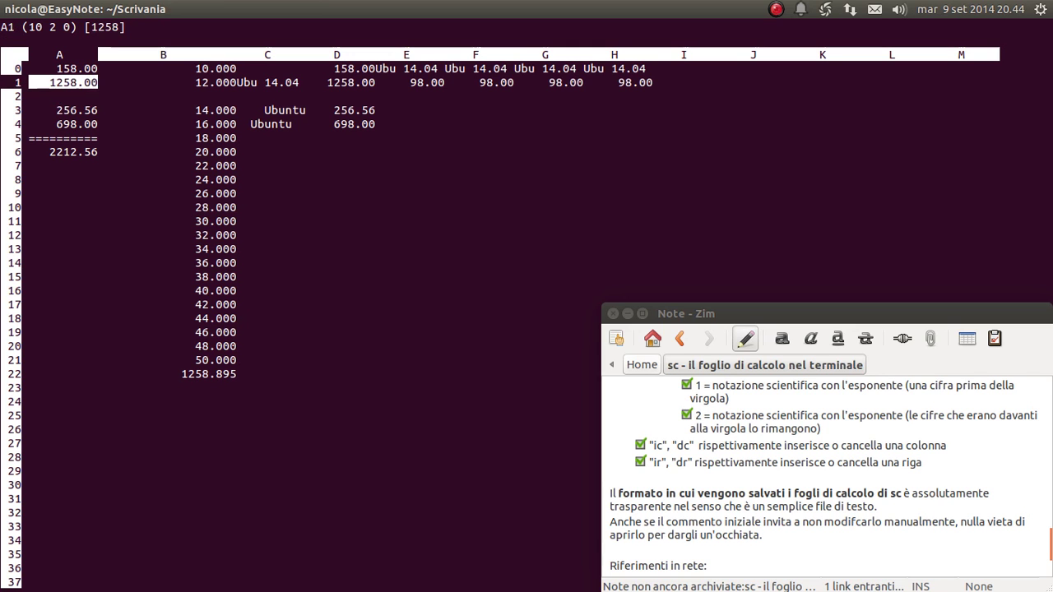
{"action": "key", "text": "Down"}
{"action": "left_click", "coordinate": [64, 110]}
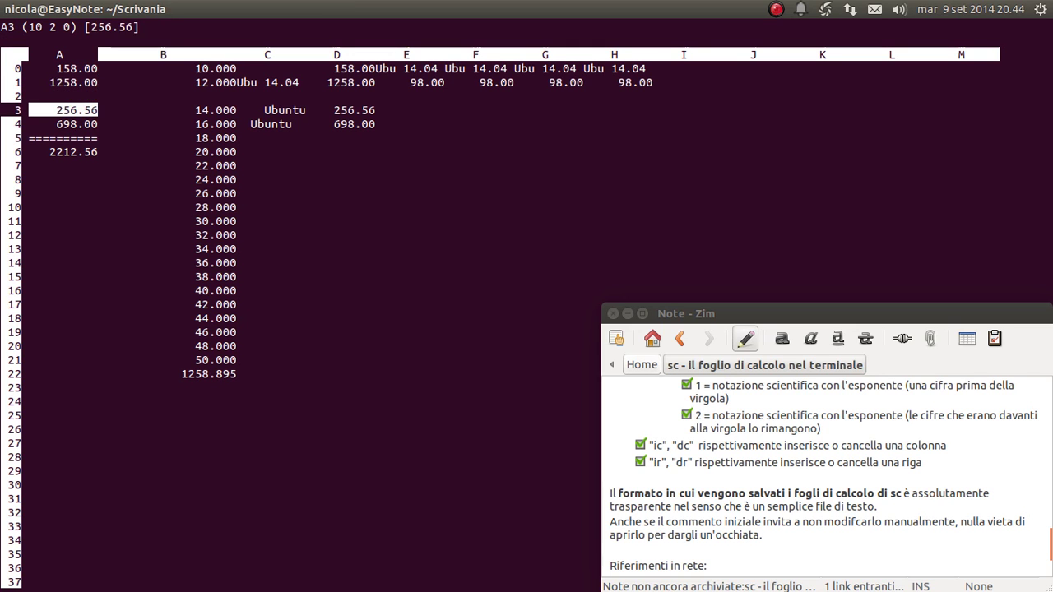
{"action": "key", "text": "Down"}
{"action": "key", "text": "Down"}
{"action": "key", "text": "Down"}
{"action": "key", "text": "Up"}
{"action": "key", "text": "Down"}
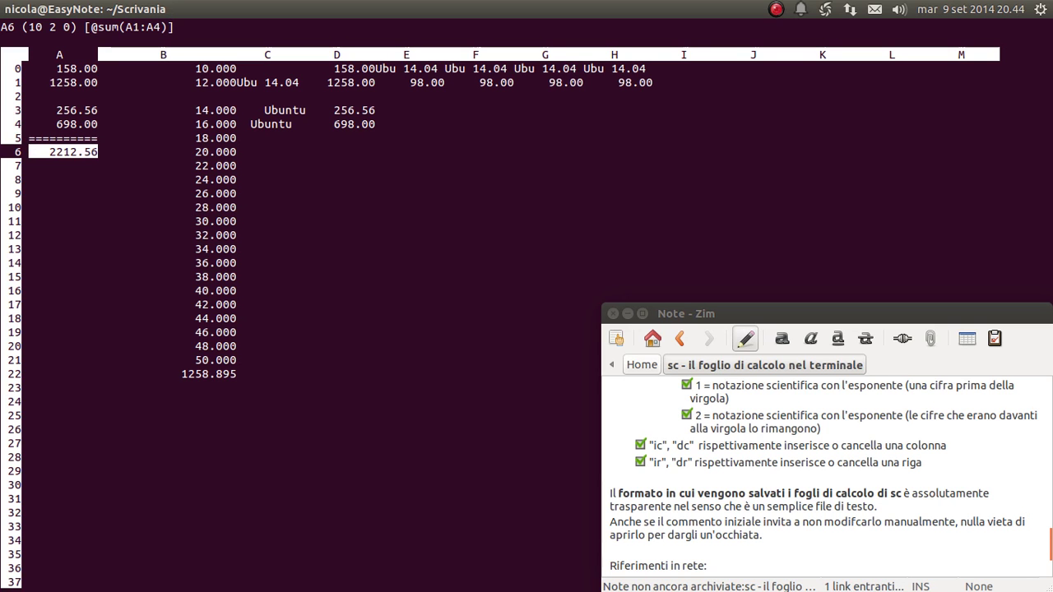
{"action": "key", "text": "Up"}
{"action": "key", "text": "Down"}
{"action": "double_click", "coordinate": [155, 27]}
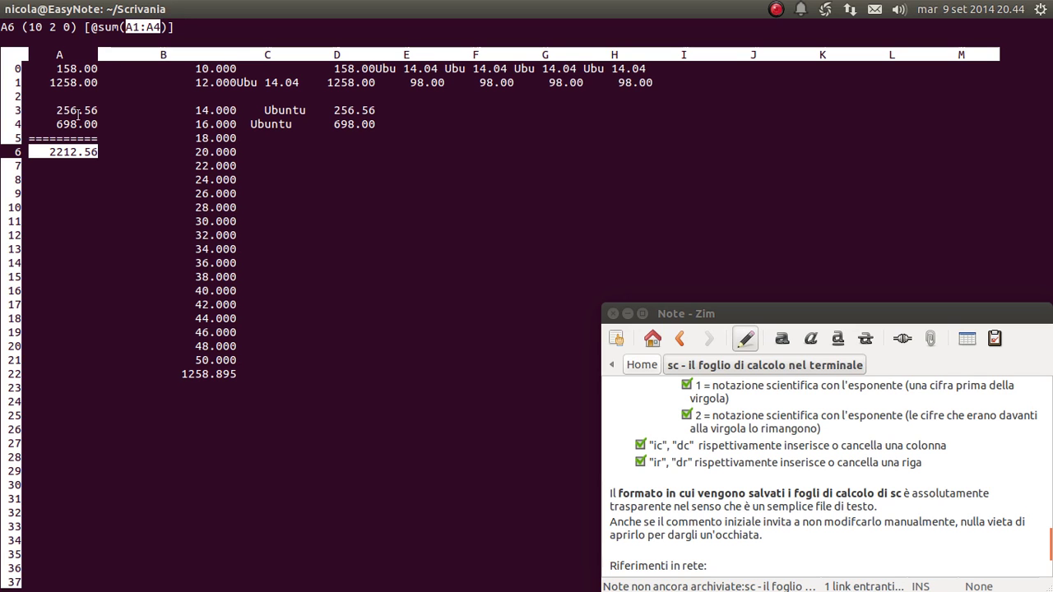
{"action": "left_click", "coordinate": [48, 141]}
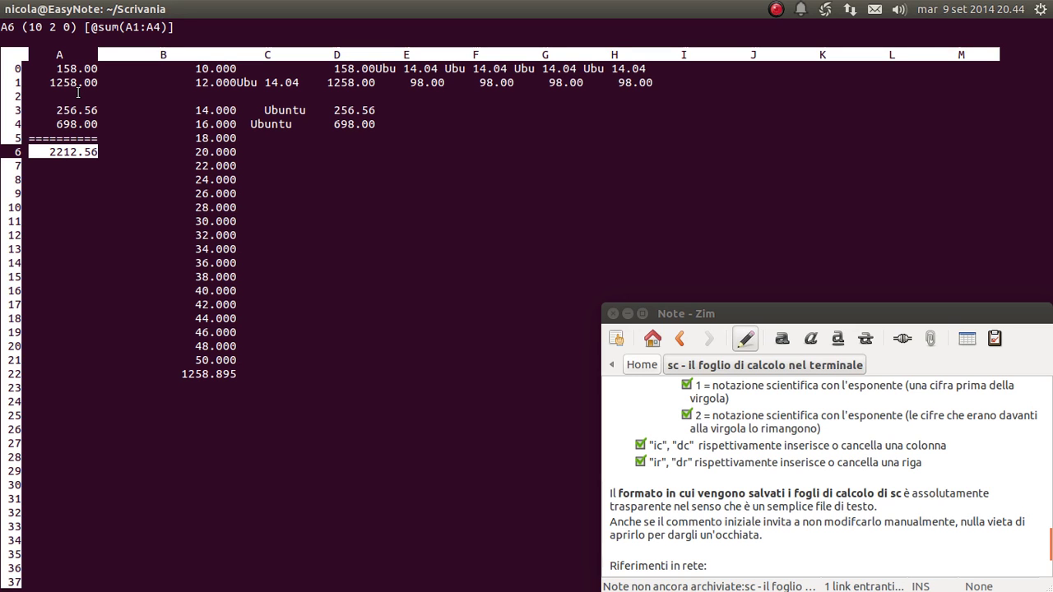
{"action": "key", "text": "Up"}
{"action": "key", "text": "Up"}
{"action": "key", "text": "Up"}
{"action": "key", "text": "Up"}
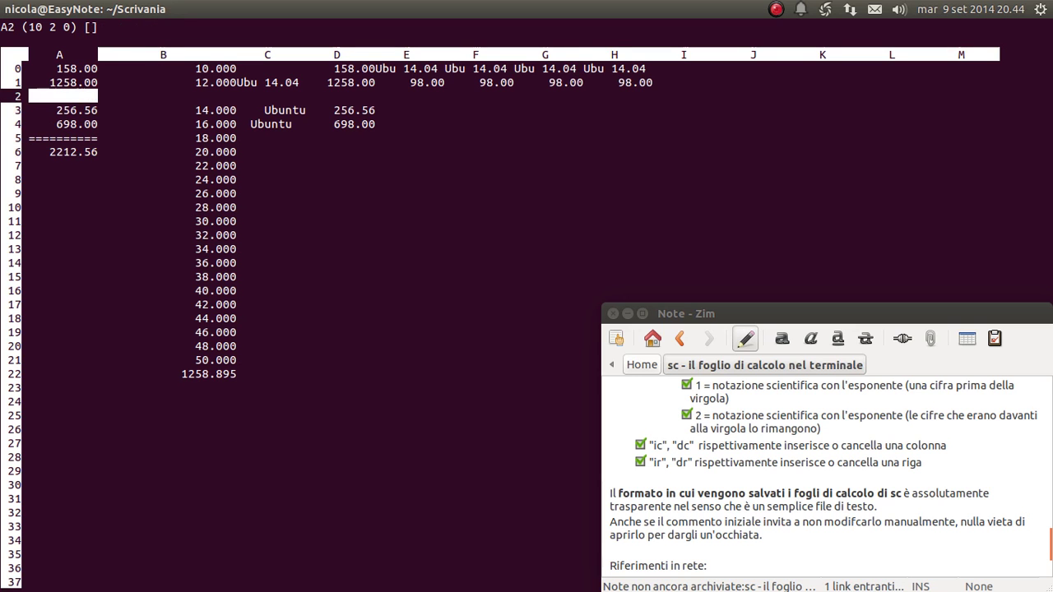
{"action": "key", "text": "d"}
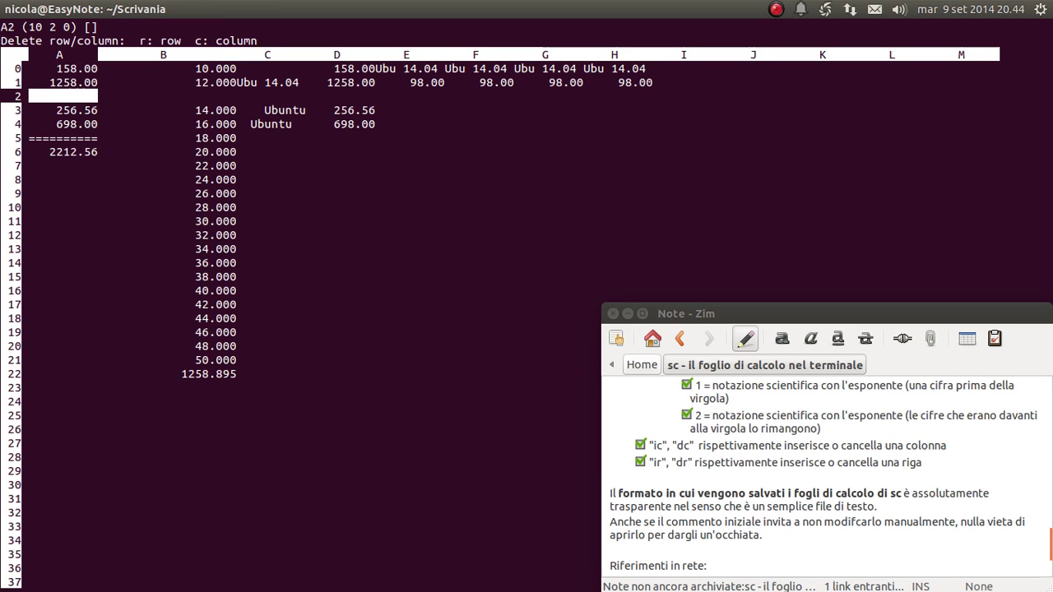
{"action": "key", "text": "r"}
{"action": "key", "text": "Down"}
{"action": "key", "text": "Down"}
{"action": "key", "text": "Down"}
{"action": "key", "text": "Up"}
{"action": "key", "text": "Up"}
{"action": "key", "text": "Up"}
{"action": "key", "text": "Up"}
{"action": "key", "text": "Up"}
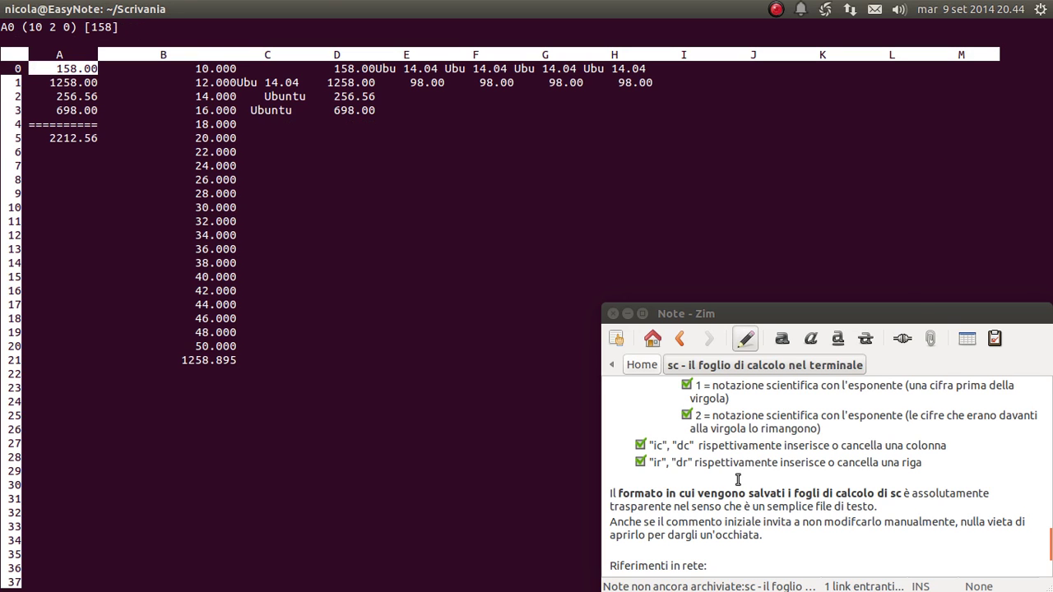
Scroll down the Zim note and look over the web references list.
{"action": "left_click", "coordinate": [681, 478]}
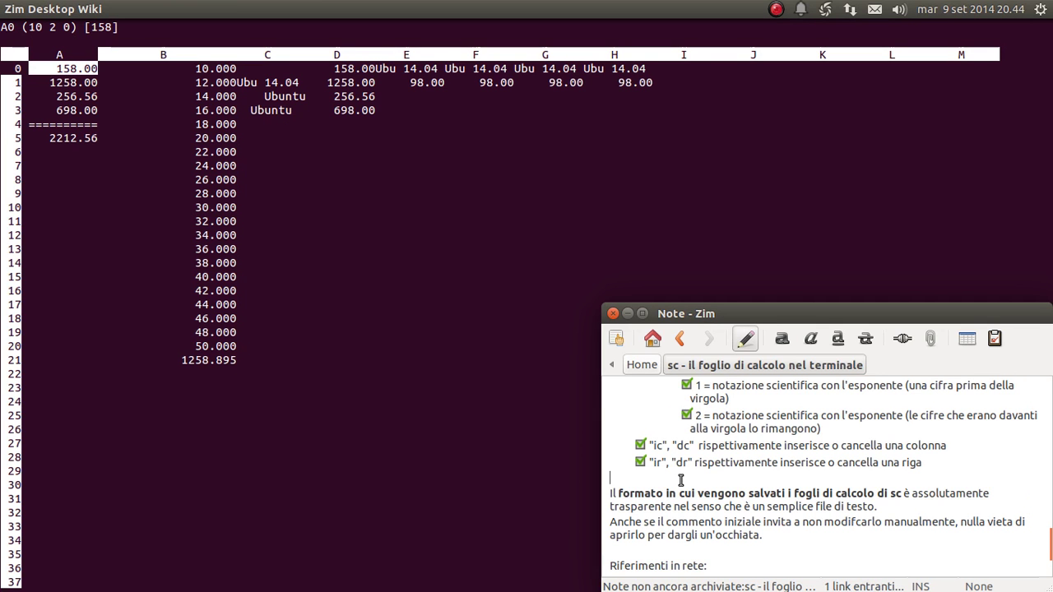
{"action": "scroll", "coordinate": [680, 480], "scroll_direction": "down", "scroll_amount": 1}
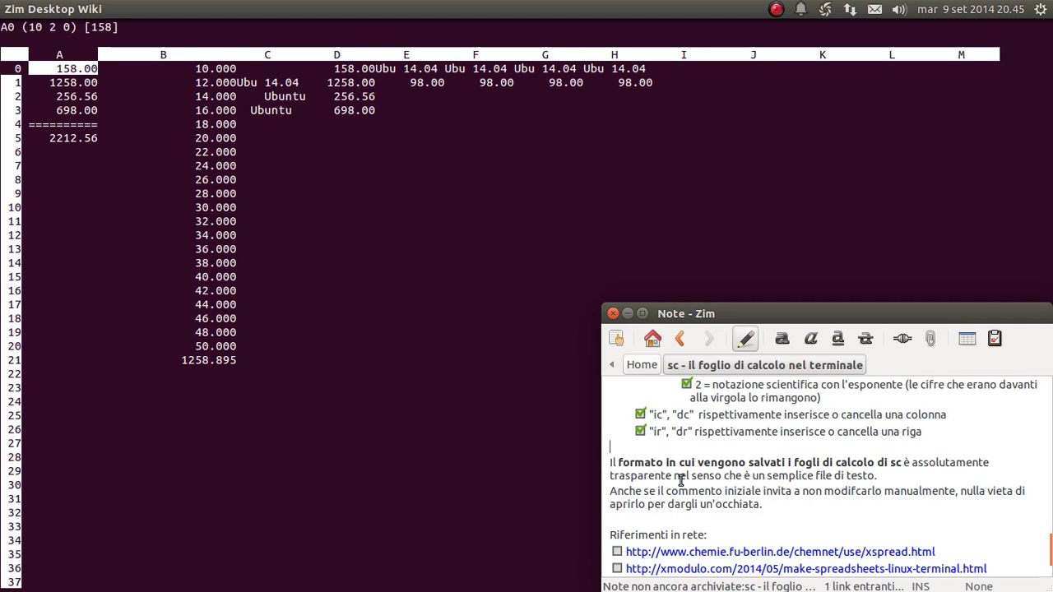
{"action": "scroll", "coordinate": [680, 479], "scroll_direction": "down", "scroll_amount": 1}
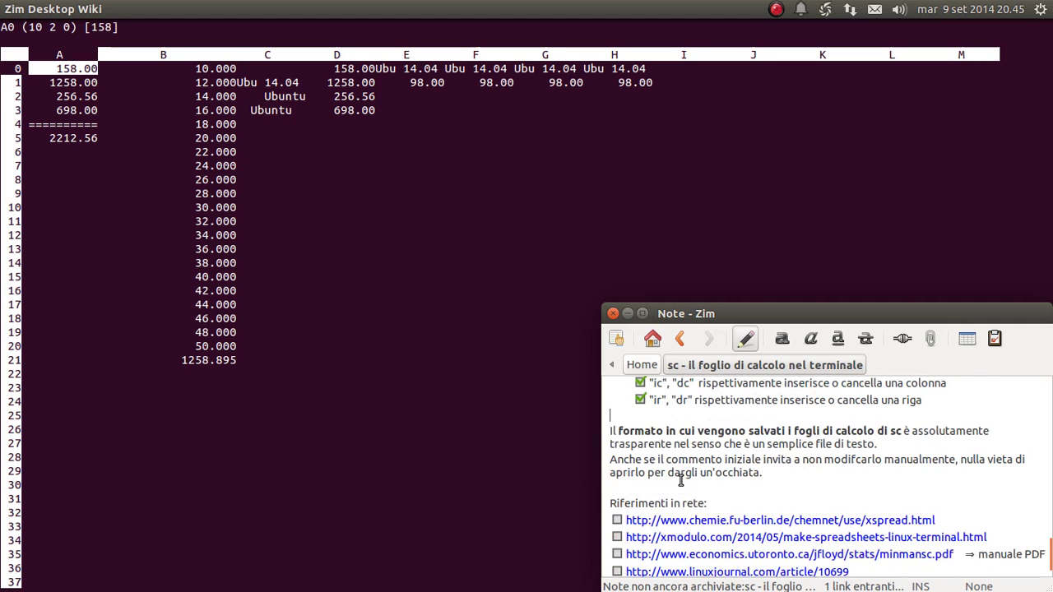
{"action": "scroll", "coordinate": [735, 484], "scroll_direction": "down", "scroll_amount": 1}
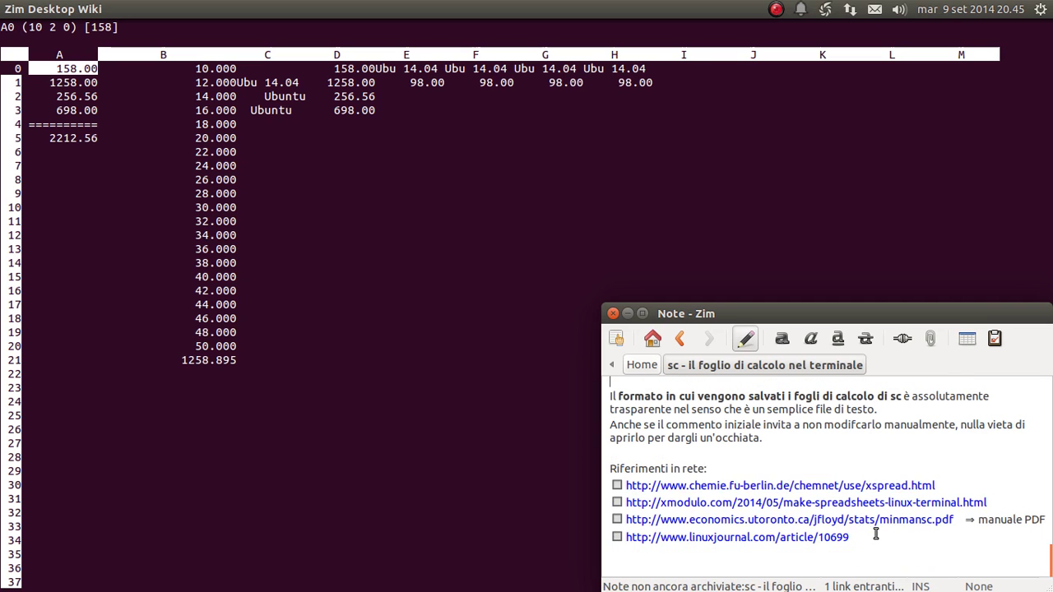
{"action": "left_click_drag", "start_coordinate": [882, 541], "coordinate": [570, 469]}
{"action": "left_click", "coordinate": [682, 450]}
Go over the paragraph stating sc sheets are plain text files, then switch to Files.
{"action": "scroll", "coordinate": [682, 450], "scroll_direction": "up", "scroll_amount": 1}
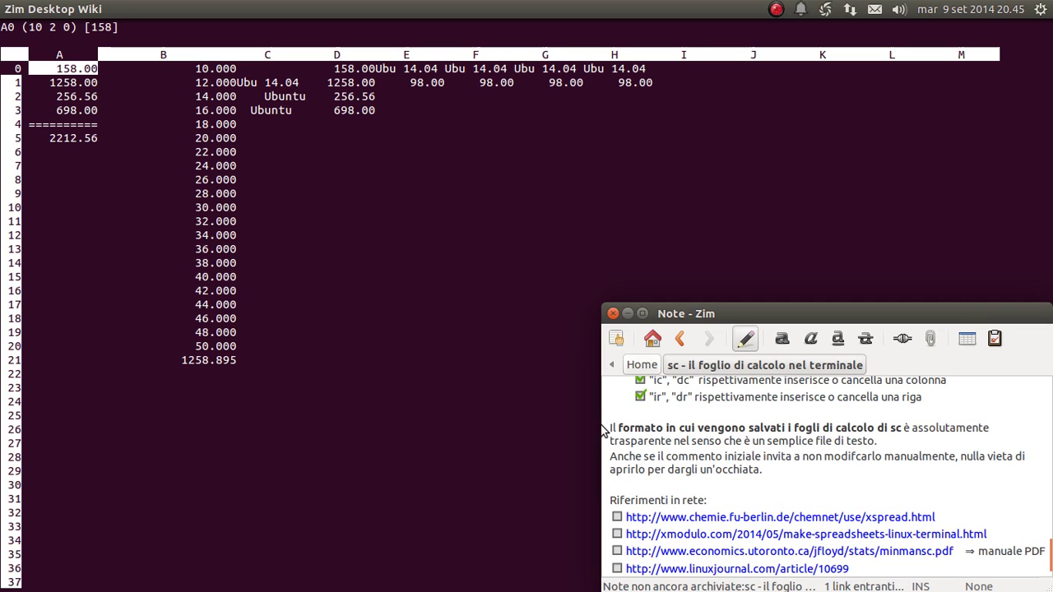
{"action": "mouse_move", "coordinate": [609, 429]}
{"action": "left_mouse_down"}
{"action": "mouse_move", "coordinate": [930, 418]}
{"action": "mouse_move", "coordinate": [933, 467]}
{"action": "left_mouse_up"}
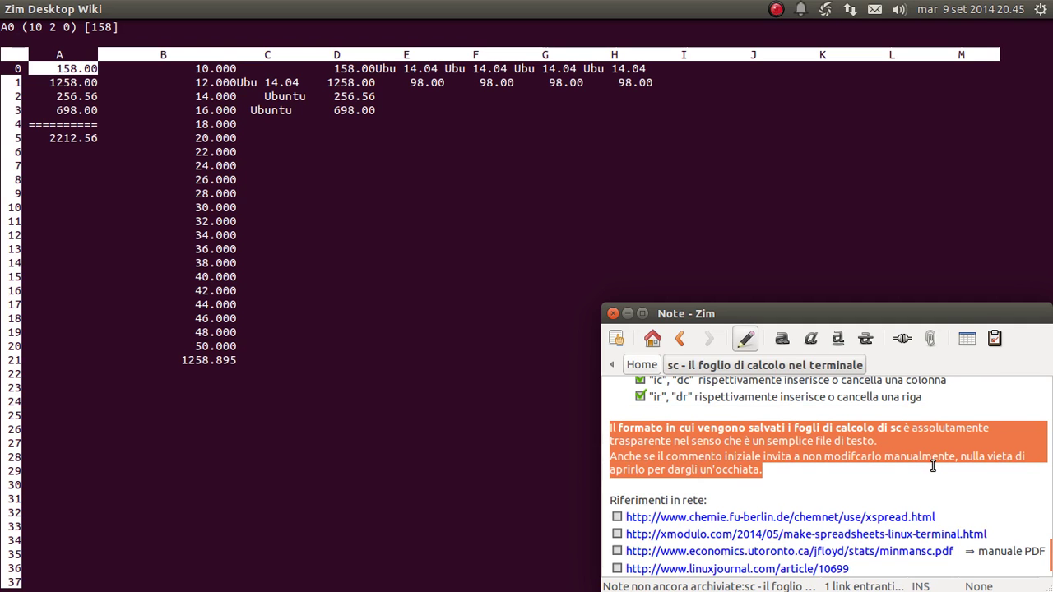
{"action": "left_click", "coordinate": [870, 445]}
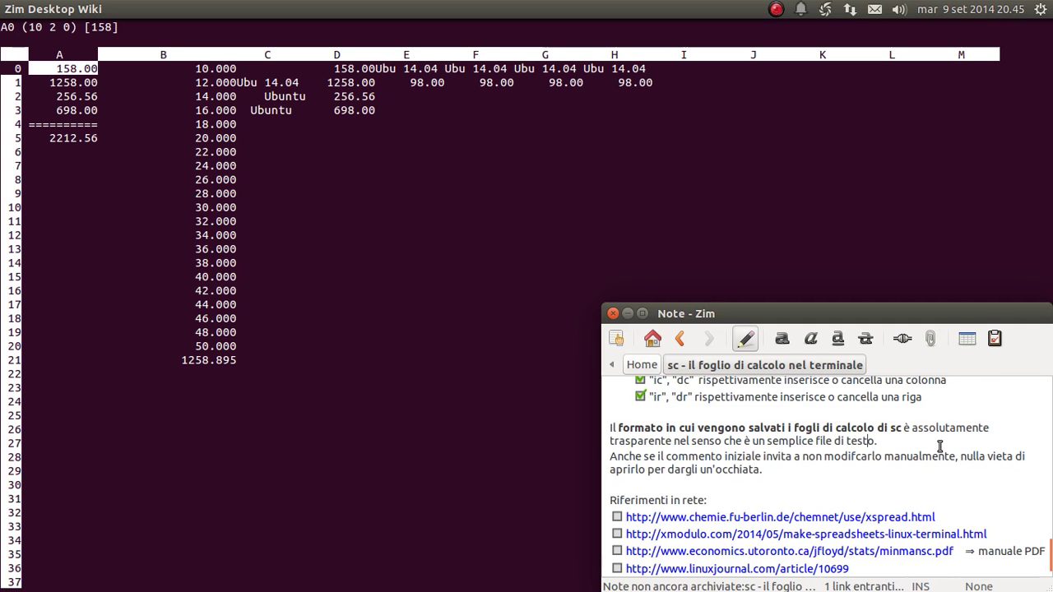
{"action": "left_click_drag", "start_coordinate": [916, 428], "coordinate": [915, 438]}
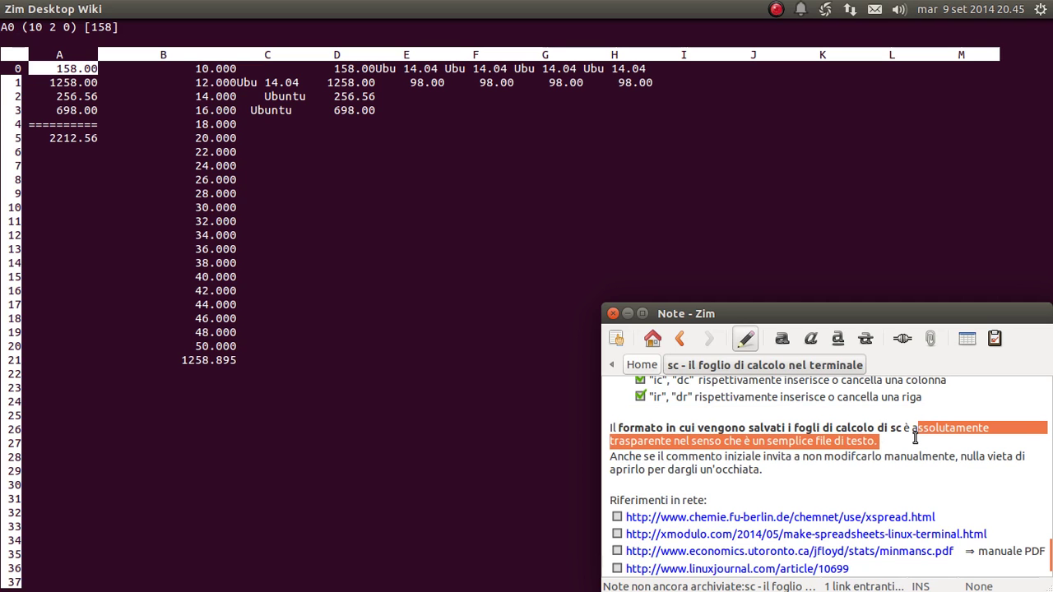
{"action": "left_click", "coordinate": [879, 445]}
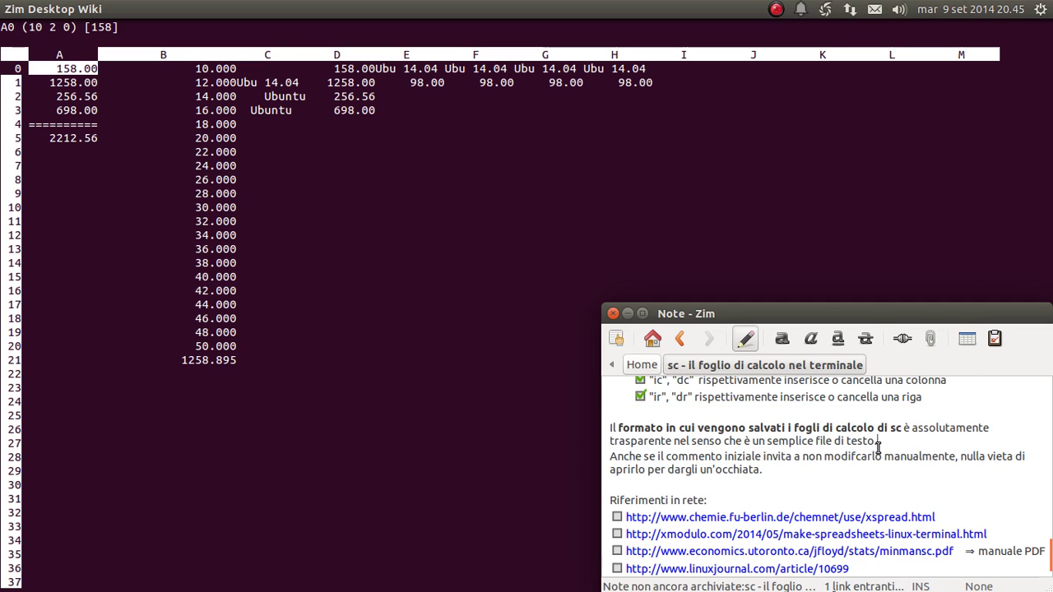
{"action": "key", "text": "alt+Tab"}
{"action": "key", "text": "alt+Tab"}
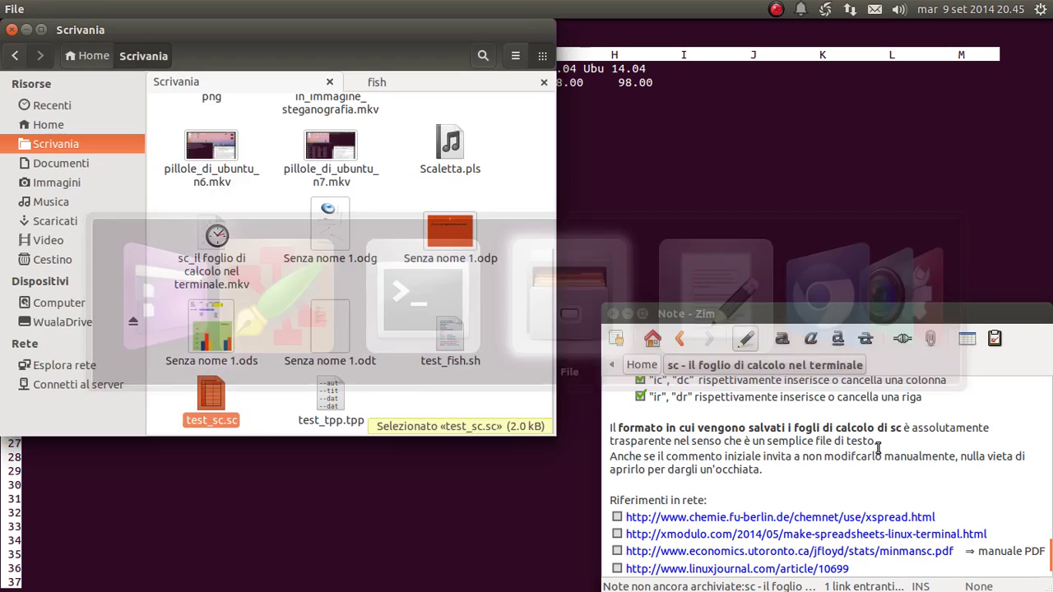
{"action": "key", "text": "alt+Tab"}
{"action": "key", "text": "alt+Tab"}
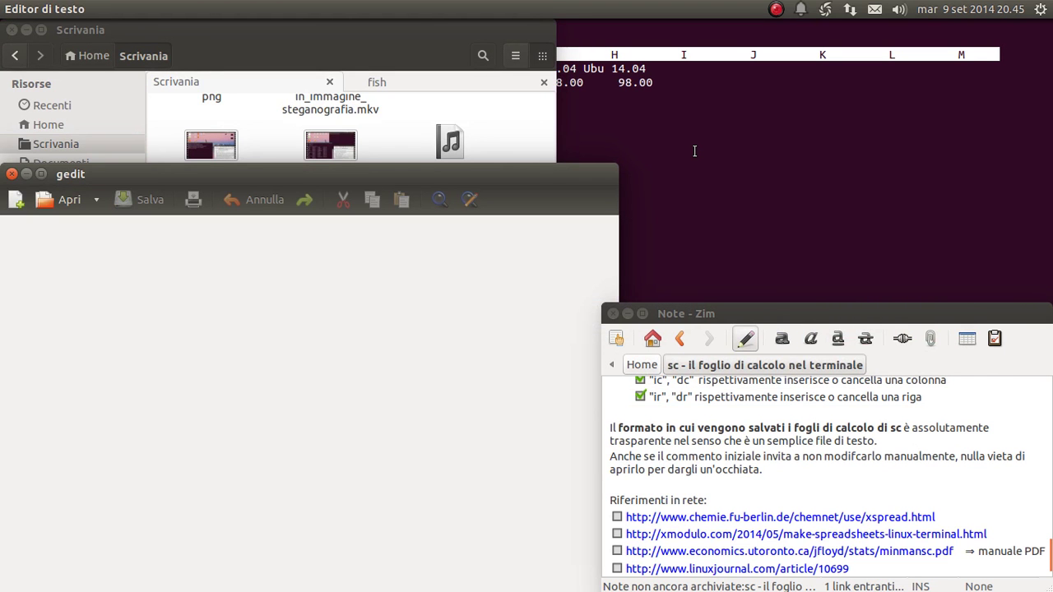
Drag test_sc.sc from the Scrivania folder onto gedit to open it.
{"action": "left_click", "coordinate": [421, 38]}
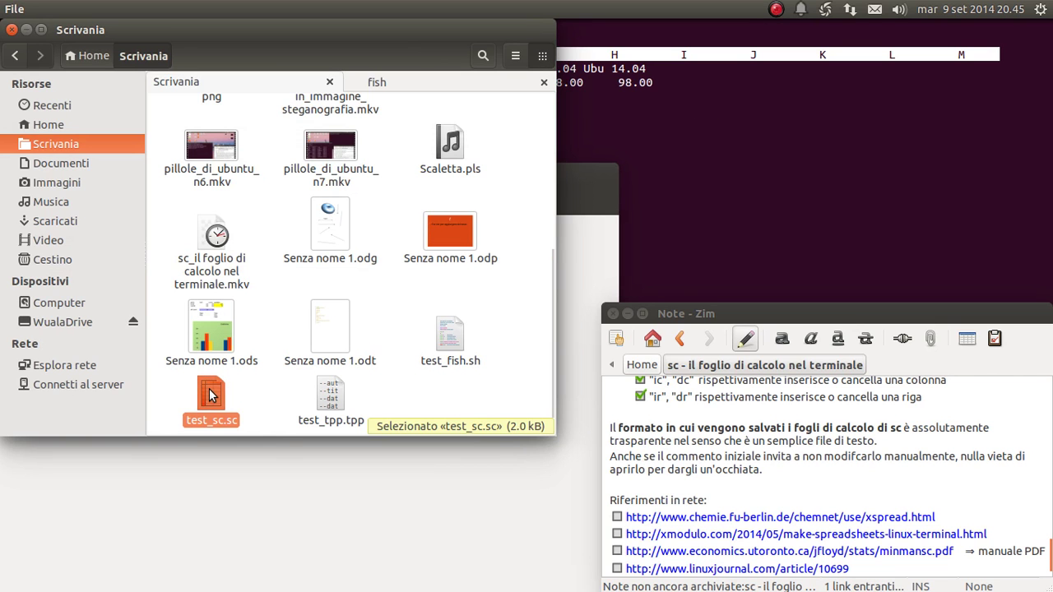
{"action": "left_click_drag", "start_coordinate": [208, 398], "coordinate": [244, 474]}
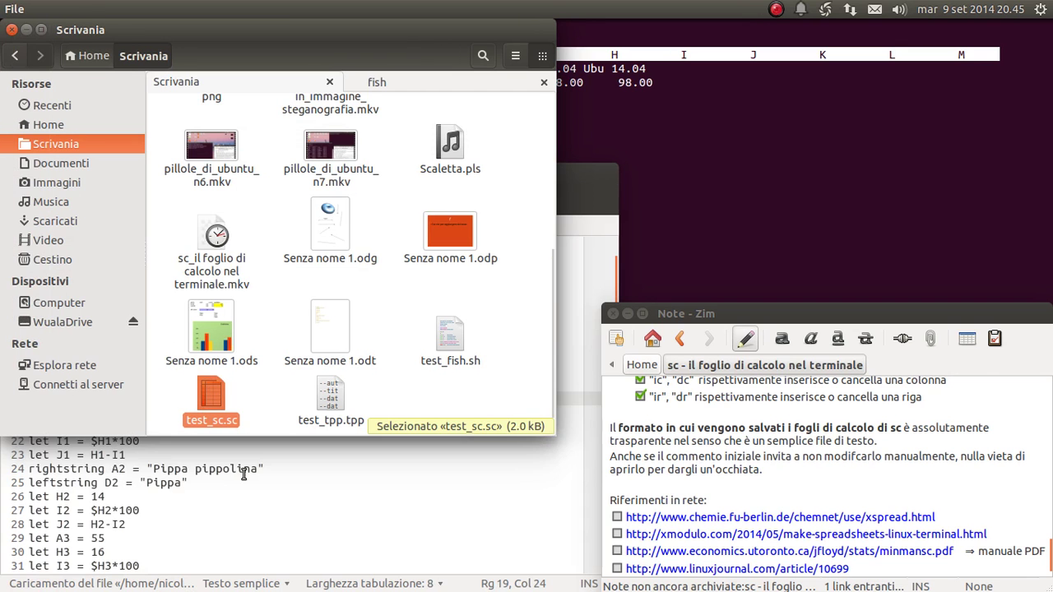
Review test_sc.sc's column format lines and the let line setting A0 to 350.
{"action": "left_click", "coordinate": [244, 474]}
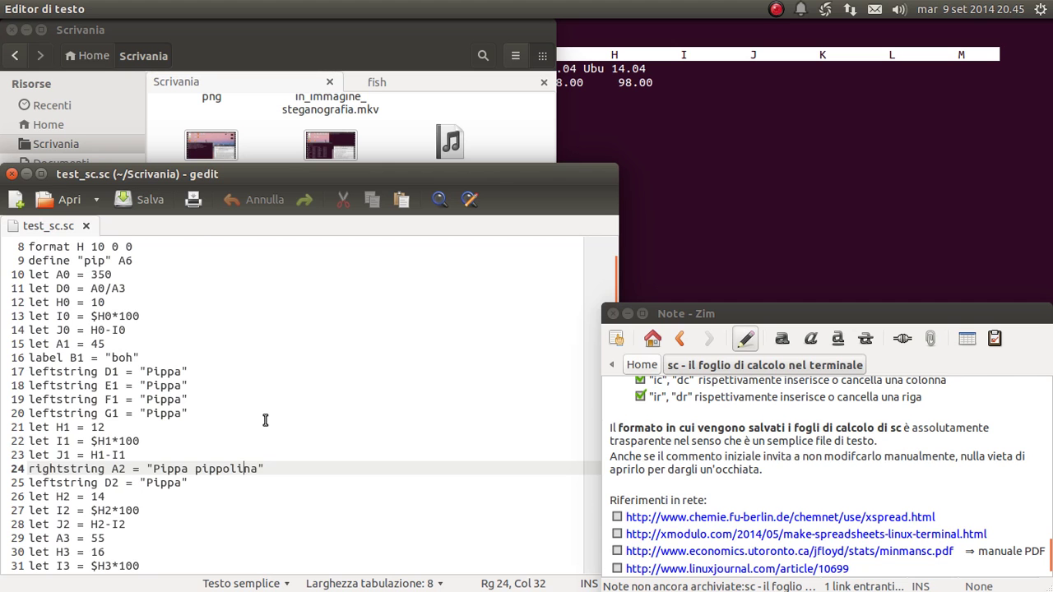
{"action": "scroll", "coordinate": [265, 420], "scroll_direction": "up", "scroll_amount": 1}
{"action": "scroll", "coordinate": [247, 424], "scroll_direction": "down", "scroll_amount": 3}
{"action": "scroll", "coordinate": [229, 426], "scroll_direction": "down", "scroll_amount": 3}
{"action": "scroll", "coordinate": [229, 429], "scroll_direction": "down", "scroll_amount": 4}
{"action": "scroll", "coordinate": [229, 428], "scroll_direction": "up", "scroll_amount": 4}
{"action": "scroll", "coordinate": [229, 429], "scroll_direction": "up", "scroll_amount": 5}
{"action": "scroll", "coordinate": [229, 428], "scroll_direction": "up", "scroll_amount": 2}
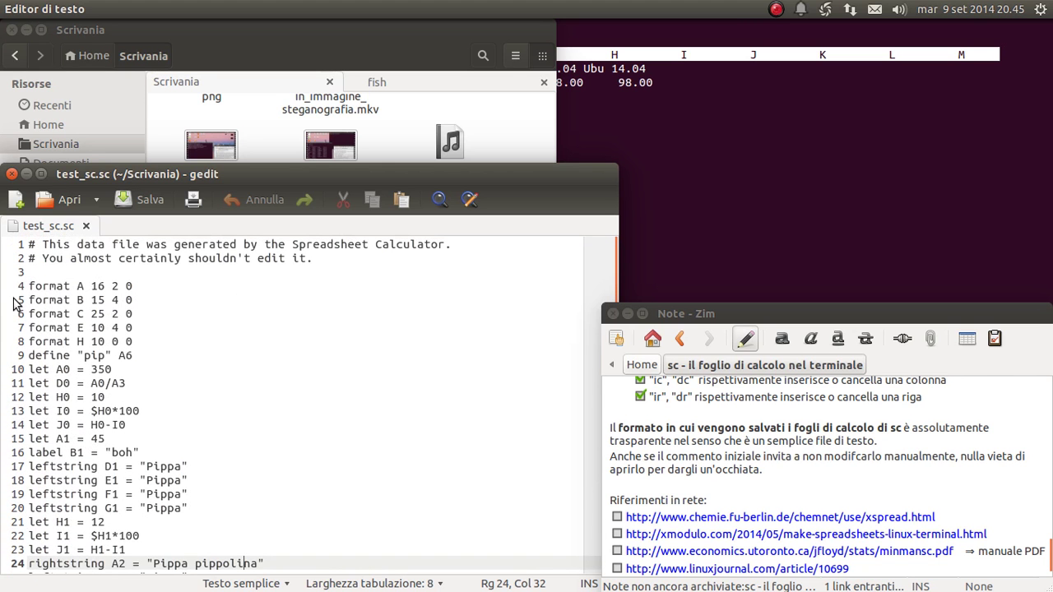
{"action": "mouse_move", "coordinate": [29, 287]}
{"action": "left_mouse_down"}
{"action": "mouse_move", "coordinate": [178, 294]}
{"action": "mouse_move", "coordinate": [185, 341]}
{"action": "left_mouse_up"}
{"action": "left_click", "coordinate": [117, 354]}
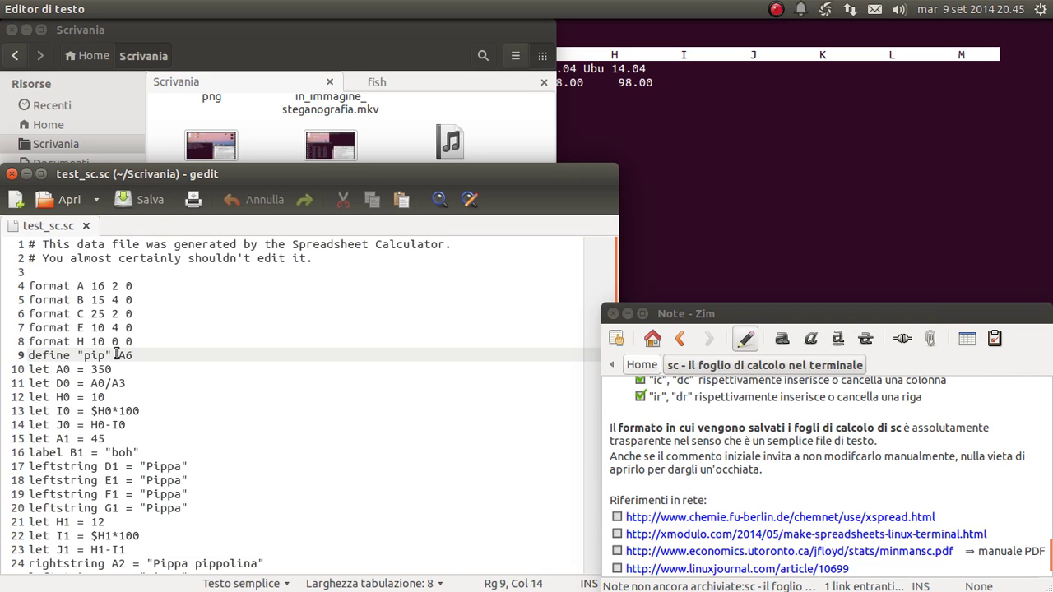
{"action": "mouse_move", "coordinate": [30, 369]}
{"action": "left_mouse_down"}
{"action": "mouse_move", "coordinate": [145, 375]}
{"action": "mouse_move", "coordinate": [169, 441]}
{"action": "left_mouse_up"}
{"action": "scroll", "coordinate": [207, 431], "scroll_direction": "down", "scroll_amount": 4}
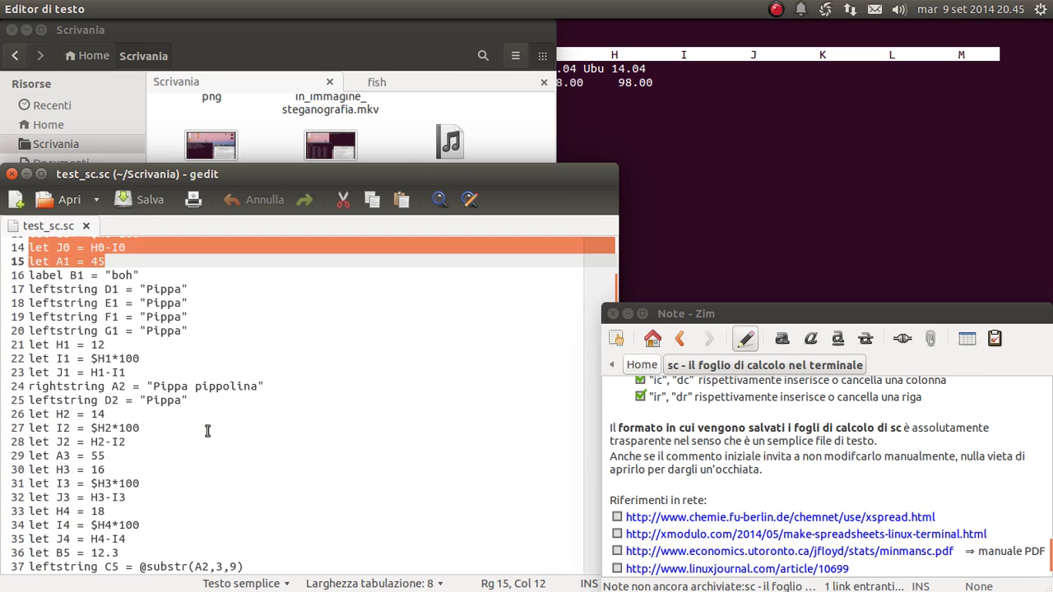
{"action": "left_click", "coordinate": [64, 303]}
{"action": "scroll", "coordinate": [139, 327], "scroll_direction": "down", "scroll_amount": 1}
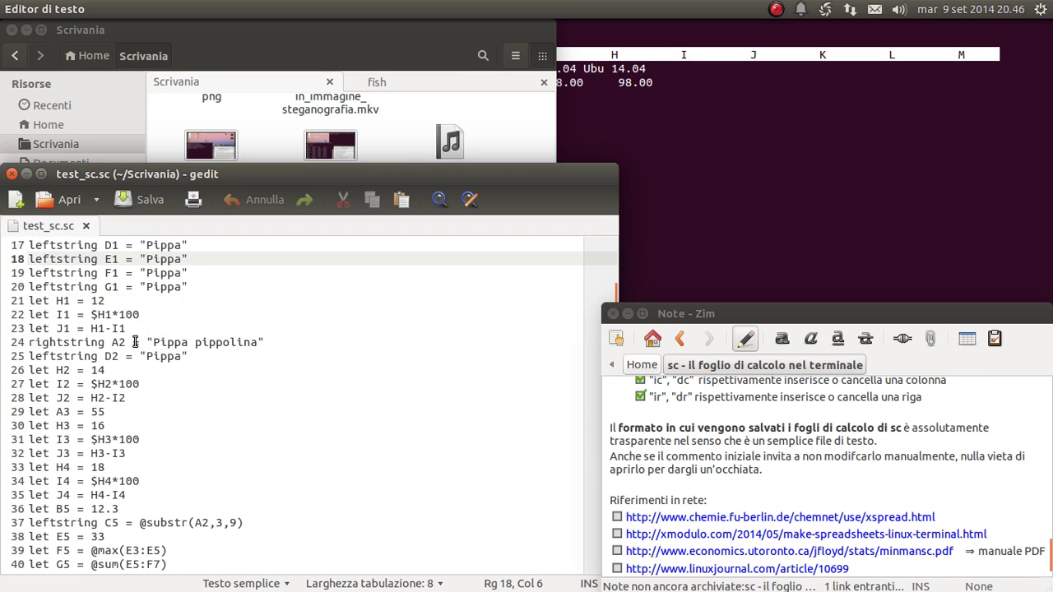
{"action": "scroll", "coordinate": [135, 343], "scroll_direction": "up", "scroll_amount": 2}
{"action": "left_click_drag", "start_coordinate": [29, 334], "coordinate": [170, 347]}
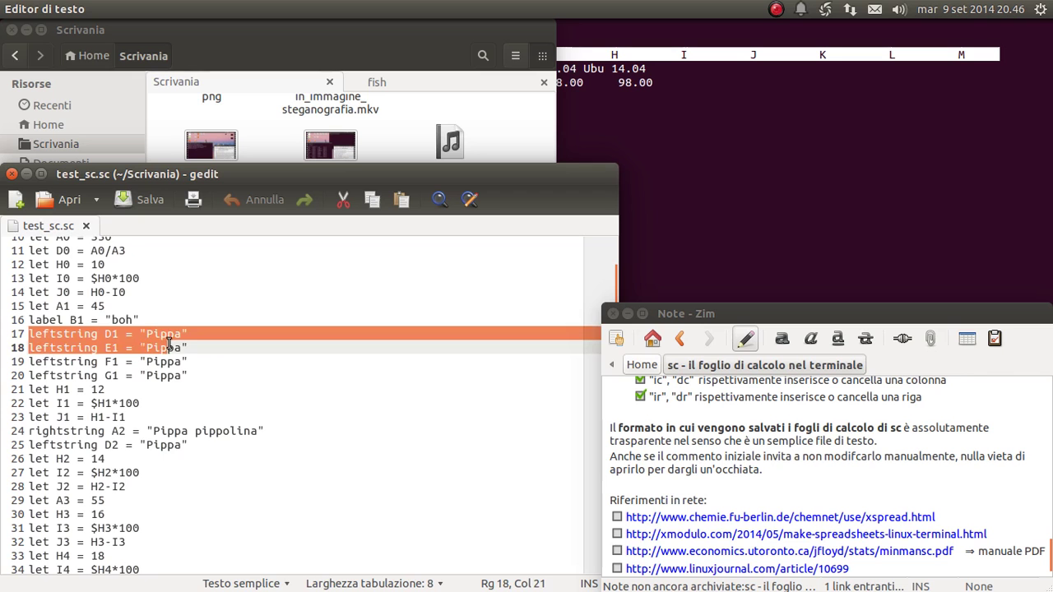
{"action": "left_click", "coordinate": [63, 347]}
{"action": "scroll", "coordinate": [224, 377], "scroll_direction": "down", "scroll_amount": 4}
{"action": "scroll", "coordinate": [224, 378], "scroll_direction": "down", "scroll_amount": 4}
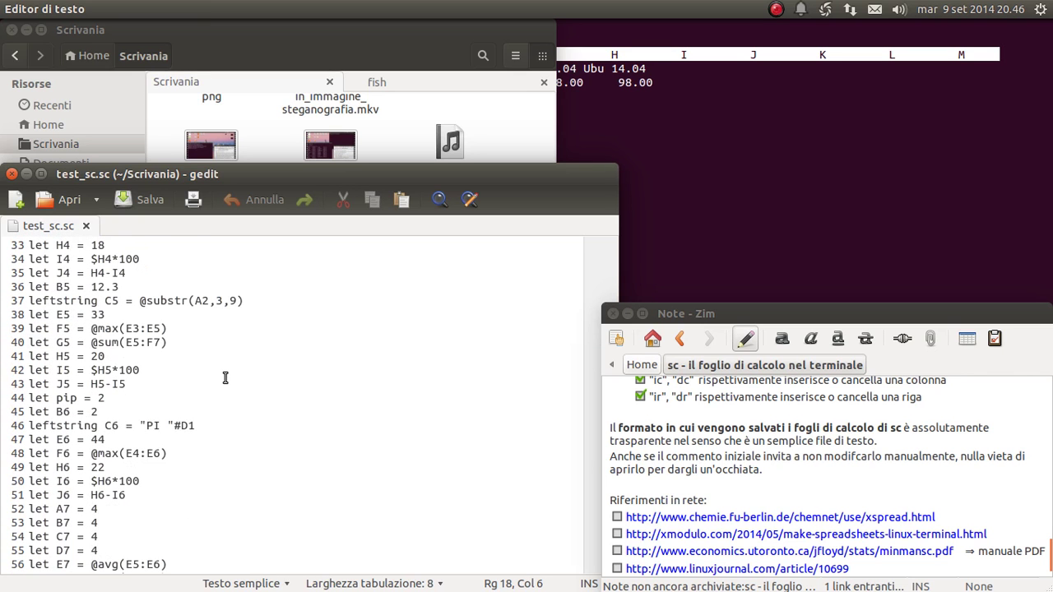
{"action": "left_click_drag", "start_coordinate": [204, 455], "coordinate": [31, 453]}
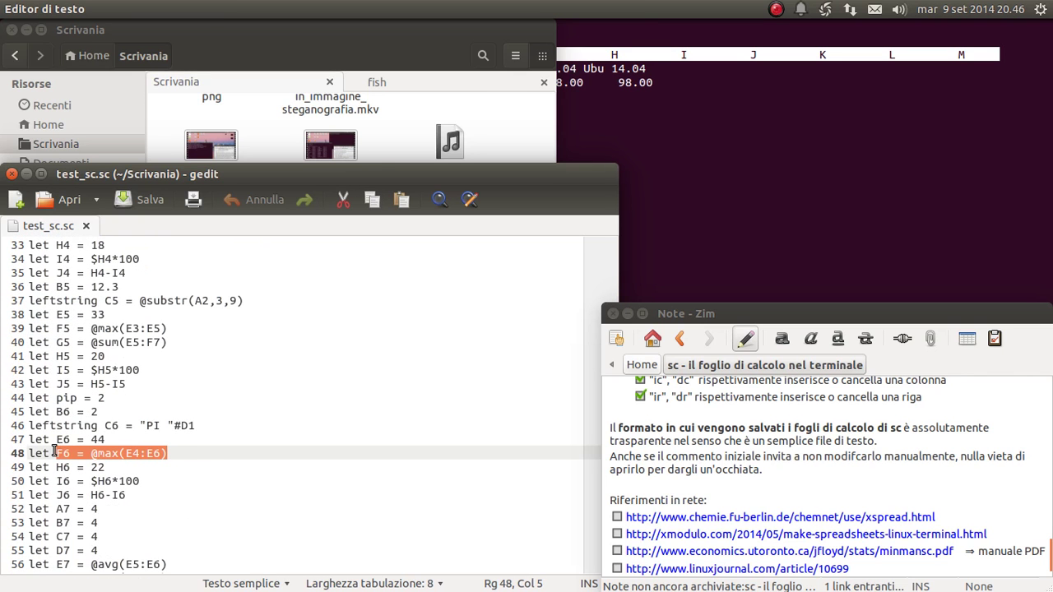
{"action": "left_click", "coordinate": [96, 454]}
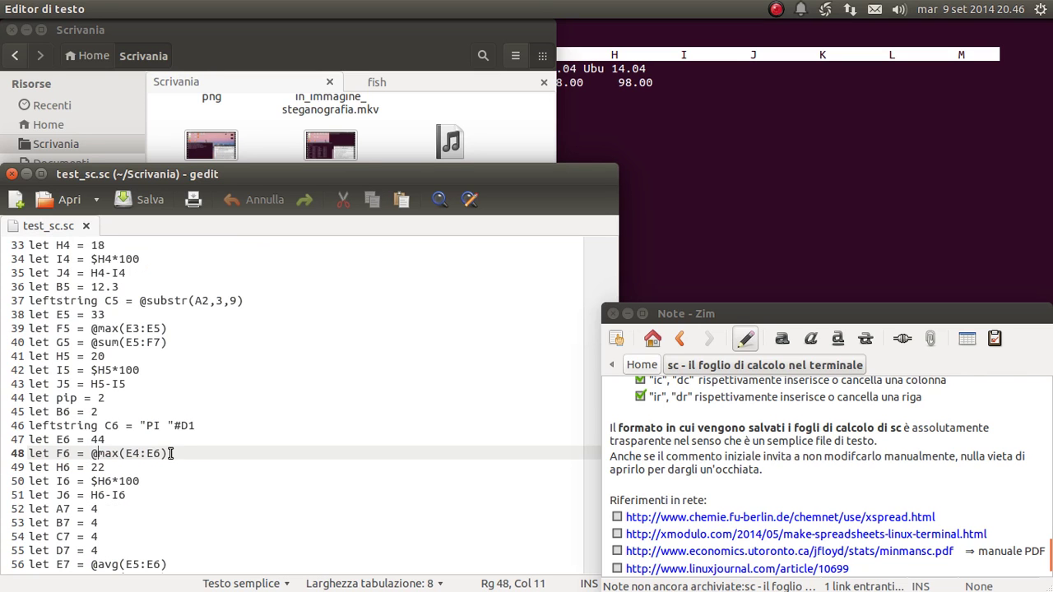
{"action": "left_click", "coordinate": [314, 441]}
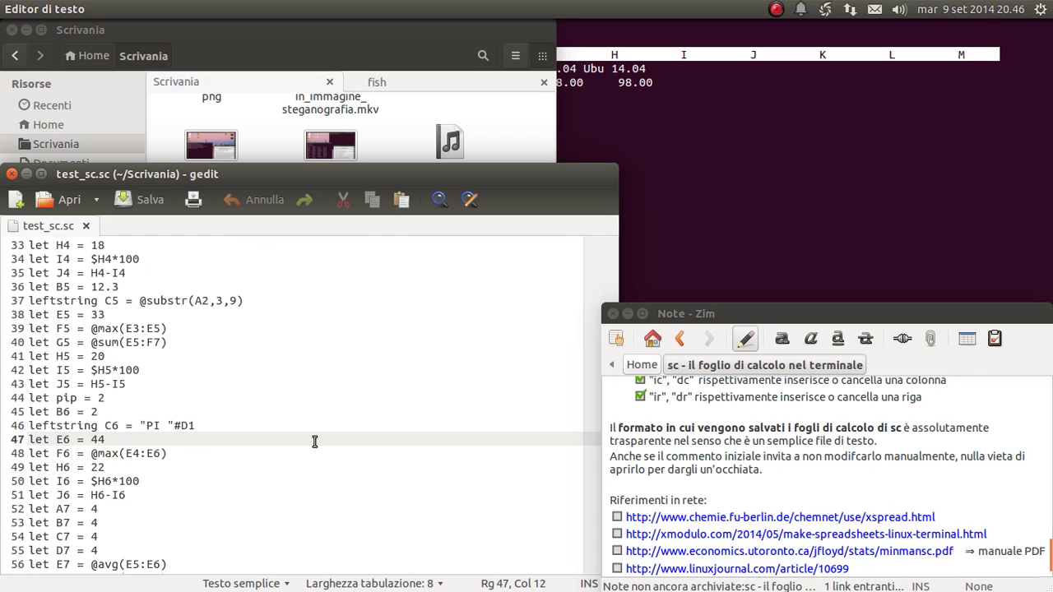
Look over the formulas for rows 11 and 12, then close test_sc.sc in gedit.
{"action": "scroll", "coordinate": [304, 440], "scroll_direction": "down", "scroll_amount": 1}
{"action": "scroll", "coordinate": [296, 437], "scroll_direction": "down", "scroll_amount": 3}
{"action": "scroll", "coordinate": [292, 437], "scroll_direction": "down", "scroll_amount": 4}
{"action": "scroll", "coordinate": [294, 438], "scroll_direction": "down", "scroll_amount": 3}
{"action": "scroll", "coordinate": [164, 430], "scroll_direction": "up", "scroll_amount": 3}
{"action": "scroll", "coordinate": [156, 435], "scroll_direction": "down", "scroll_amount": 4}
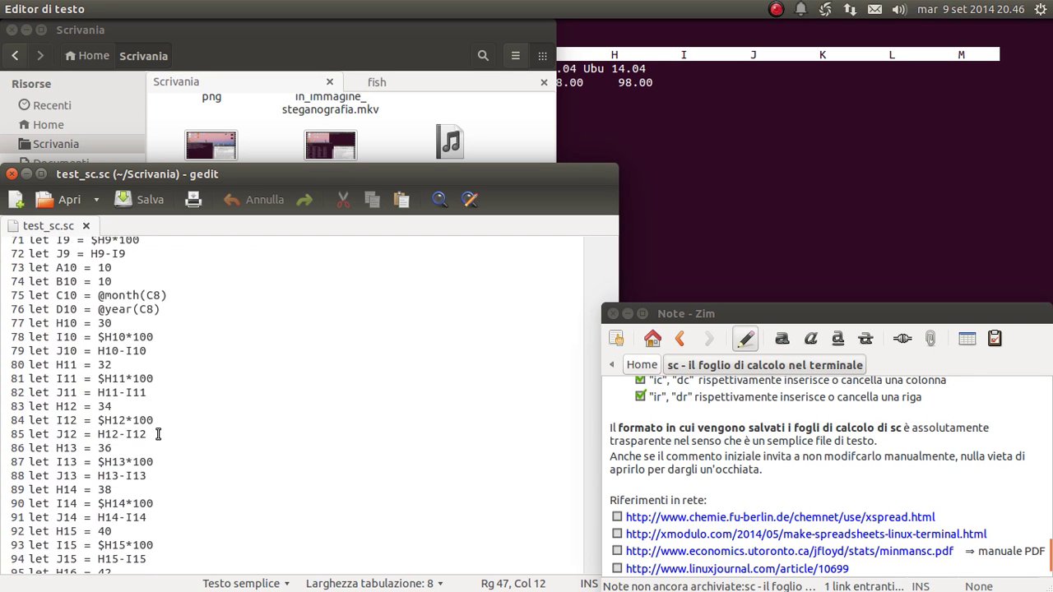
{"action": "left_click", "coordinate": [33, 377]}
{"action": "left_click_drag", "start_coordinate": [33, 377], "coordinate": [216, 491]}
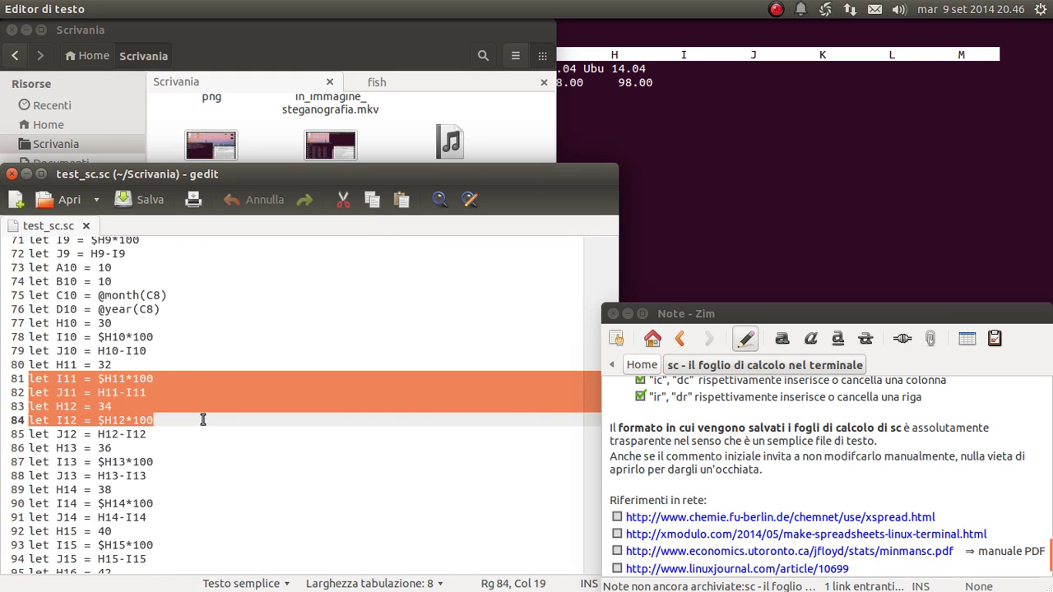
{"action": "left_click", "coordinate": [158, 380]}
{"action": "left_click", "coordinate": [157, 393]}
{"action": "left_click", "coordinate": [131, 406]}
{"action": "scroll", "coordinate": [348, 406], "scroll_direction": "down", "scroll_amount": 5}
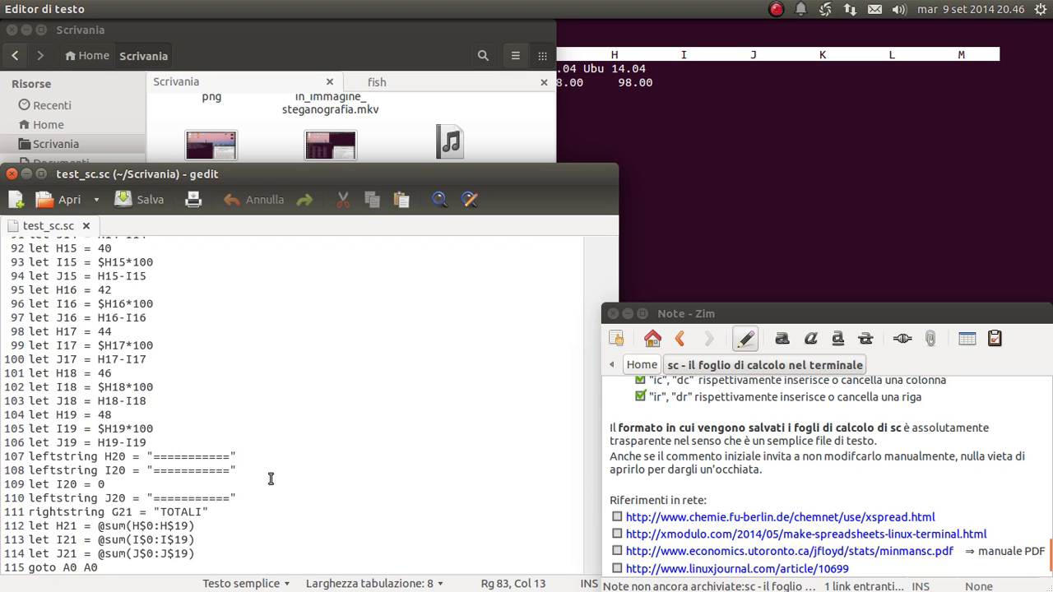
{"action": "scroll", "coordinate": [270, 481], "scroll_direction": "up", "scroll_amount": 7}
{"action": "scroll", "coordinate": [271, 452], "scroll_direction": "up", "scroll_amount": 13}
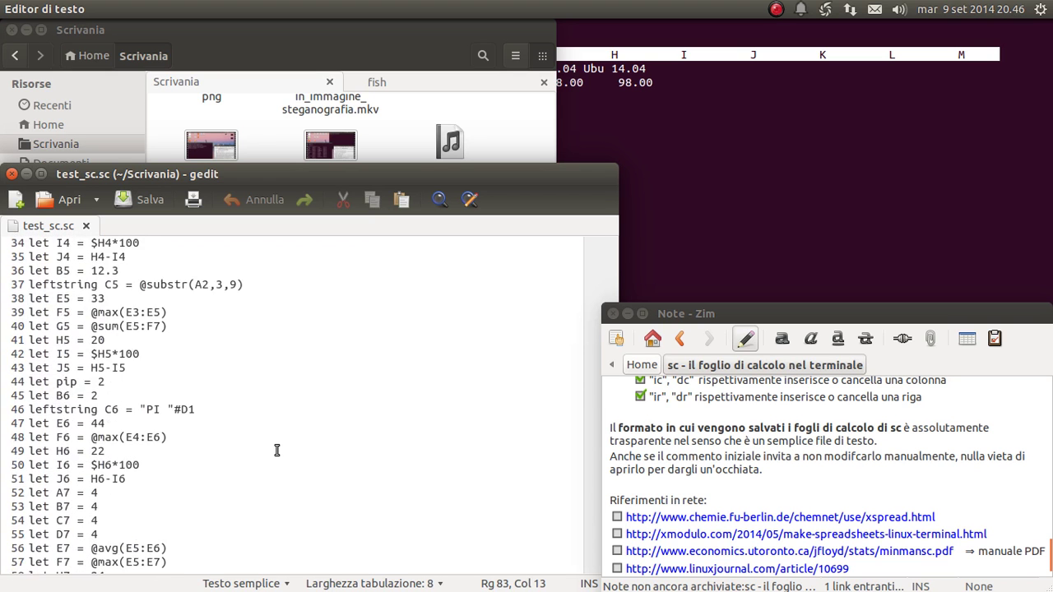
{"action": "scroll", "coordinate": [270, 407], "scroll_direction": "up", "scroll_amount": 11}
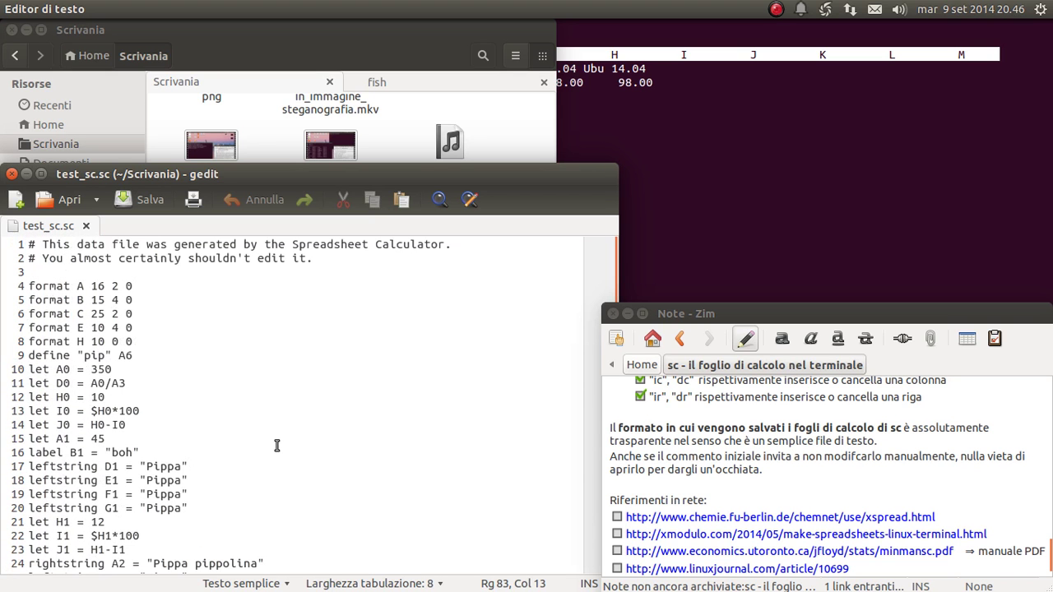
{"action": "left_click", "coordinate": [14, 178]}
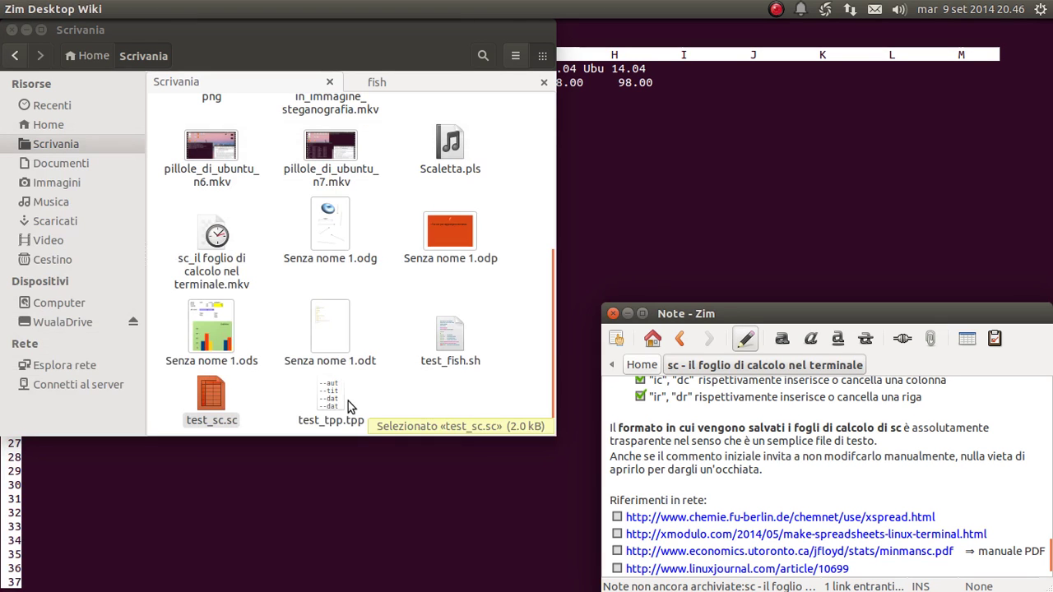
Bring the sc spreadsheet to the front and scroll the Zim note back to its top.
{"action": "left_click", "coordinate": [668, 130]}
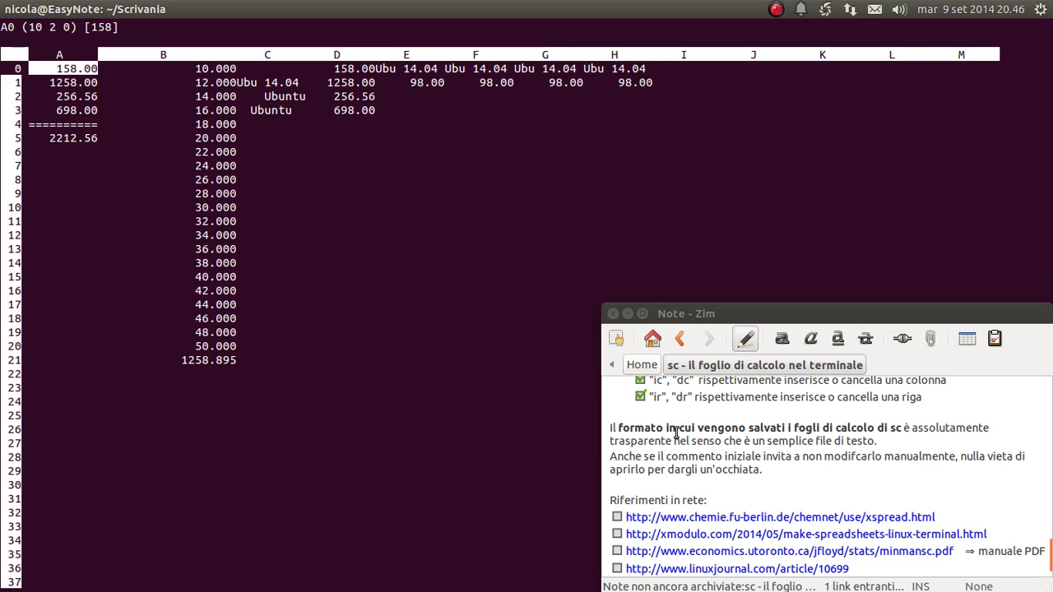
{"action": "scroll", "coordinate": [676, 433], "scroll_direction": "up", "scroll_amount": 5}
{"action": "scroll", "coordinate": [676, 433], "scroll_direction": "up", "scroll_amount": 5}
{"action": "scroll", "coordinate": [676, 433], "scroll_direction": "up", "scroll_amount": 5}
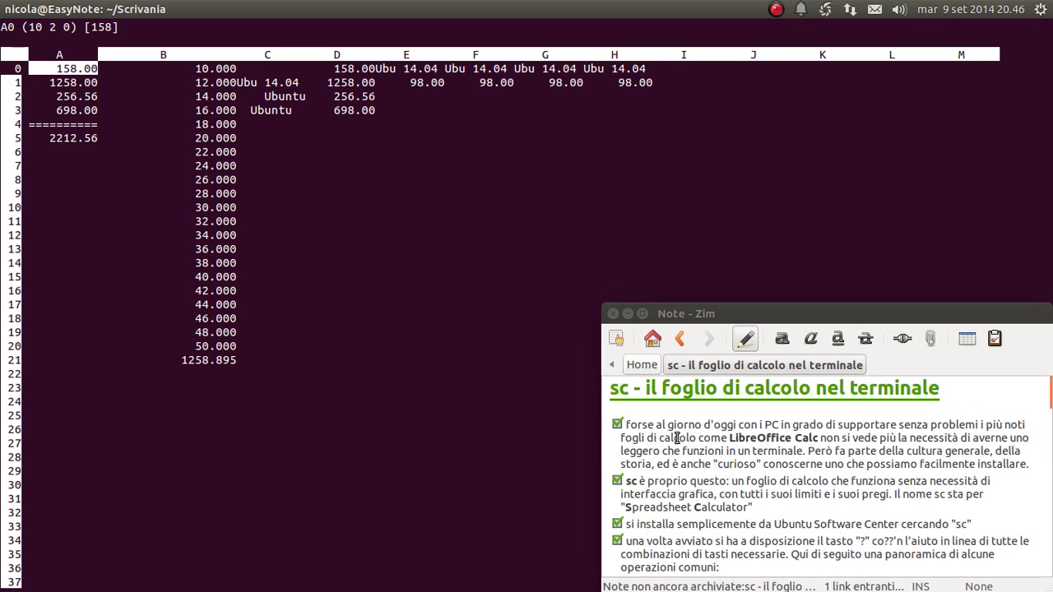
Highlight the Zim note's heading 'sc - il foglio di calcolo nel terminale', then clear the highlight.
{"action": "left_click", "coordinate": [656, 412]}
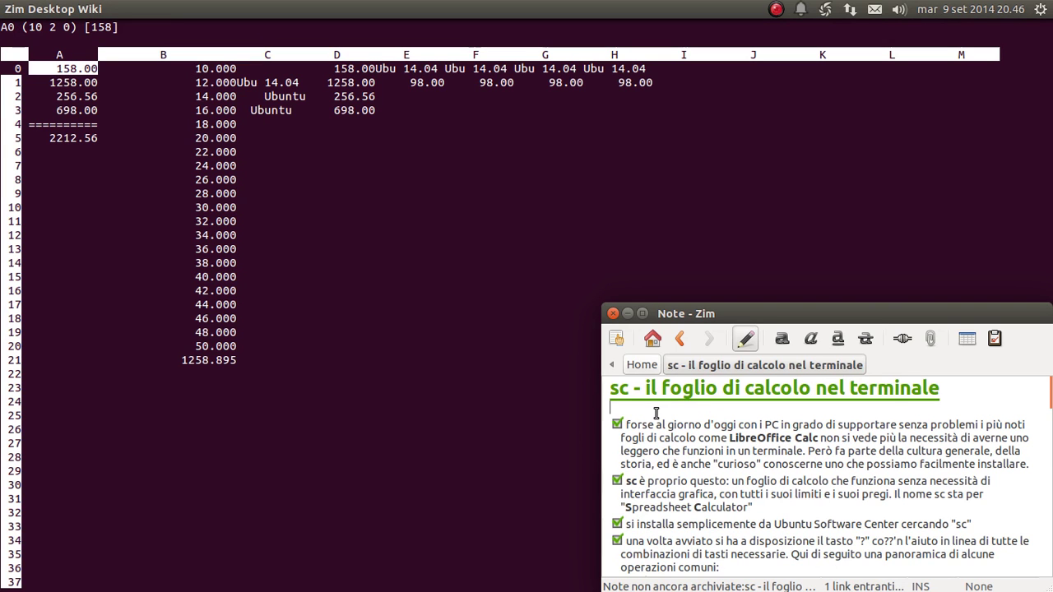
{"action": "left_click_drag", "start_coordinate": [943, 386], "coordinate": [634, 389]}
{"action": "left_click", "coordinate": [641, 408]}
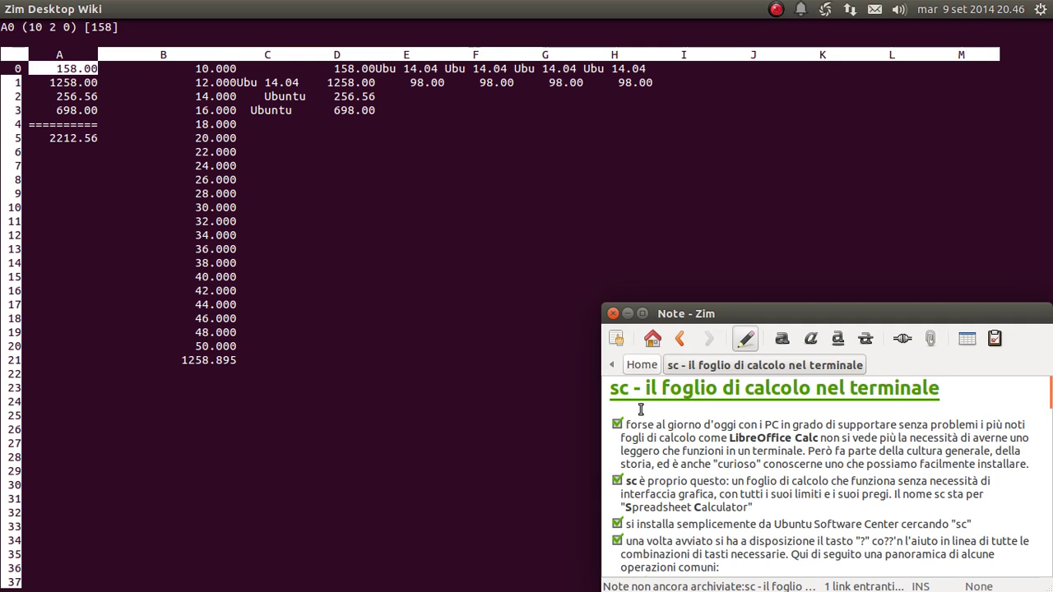